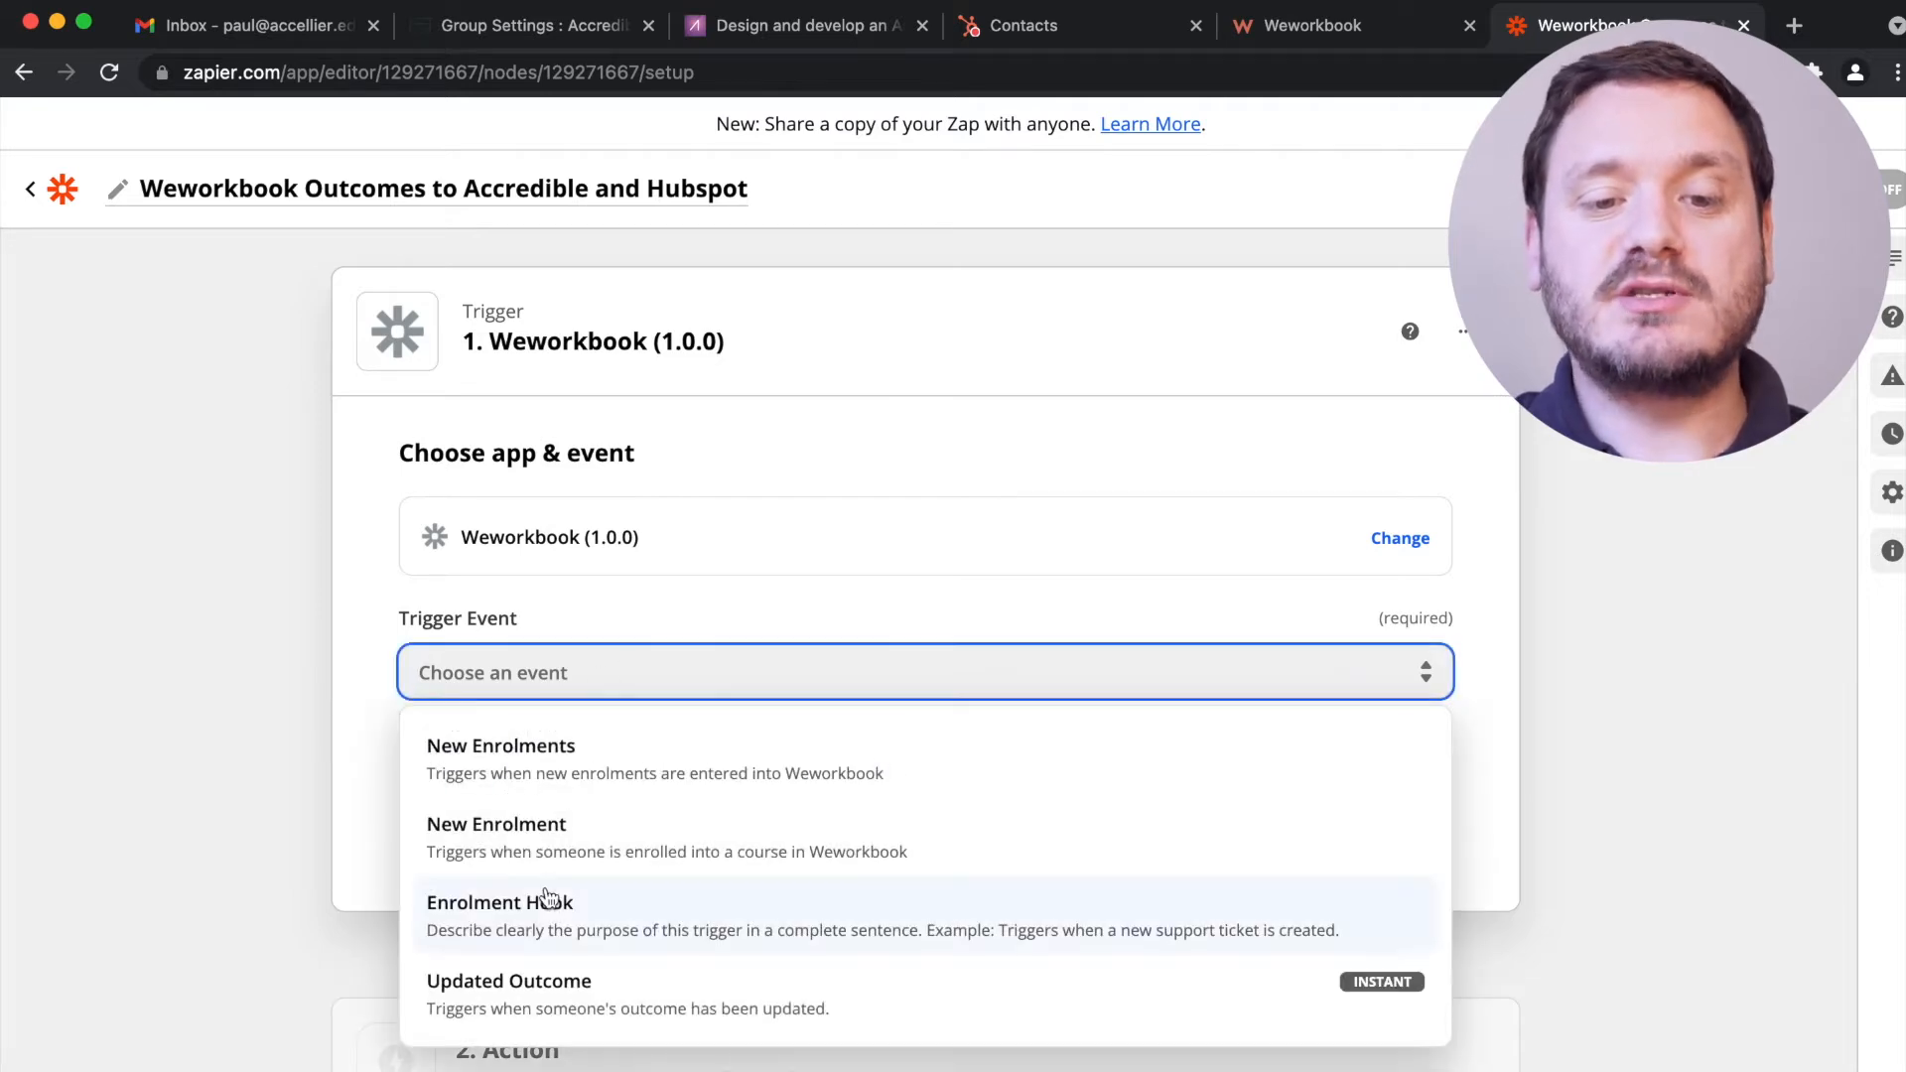
- Set the Weworkbook trigger event to Updated Outcome and continue to the account selection
scroll(543, 869, up, 5)
scroll(543, 869, down, 2)
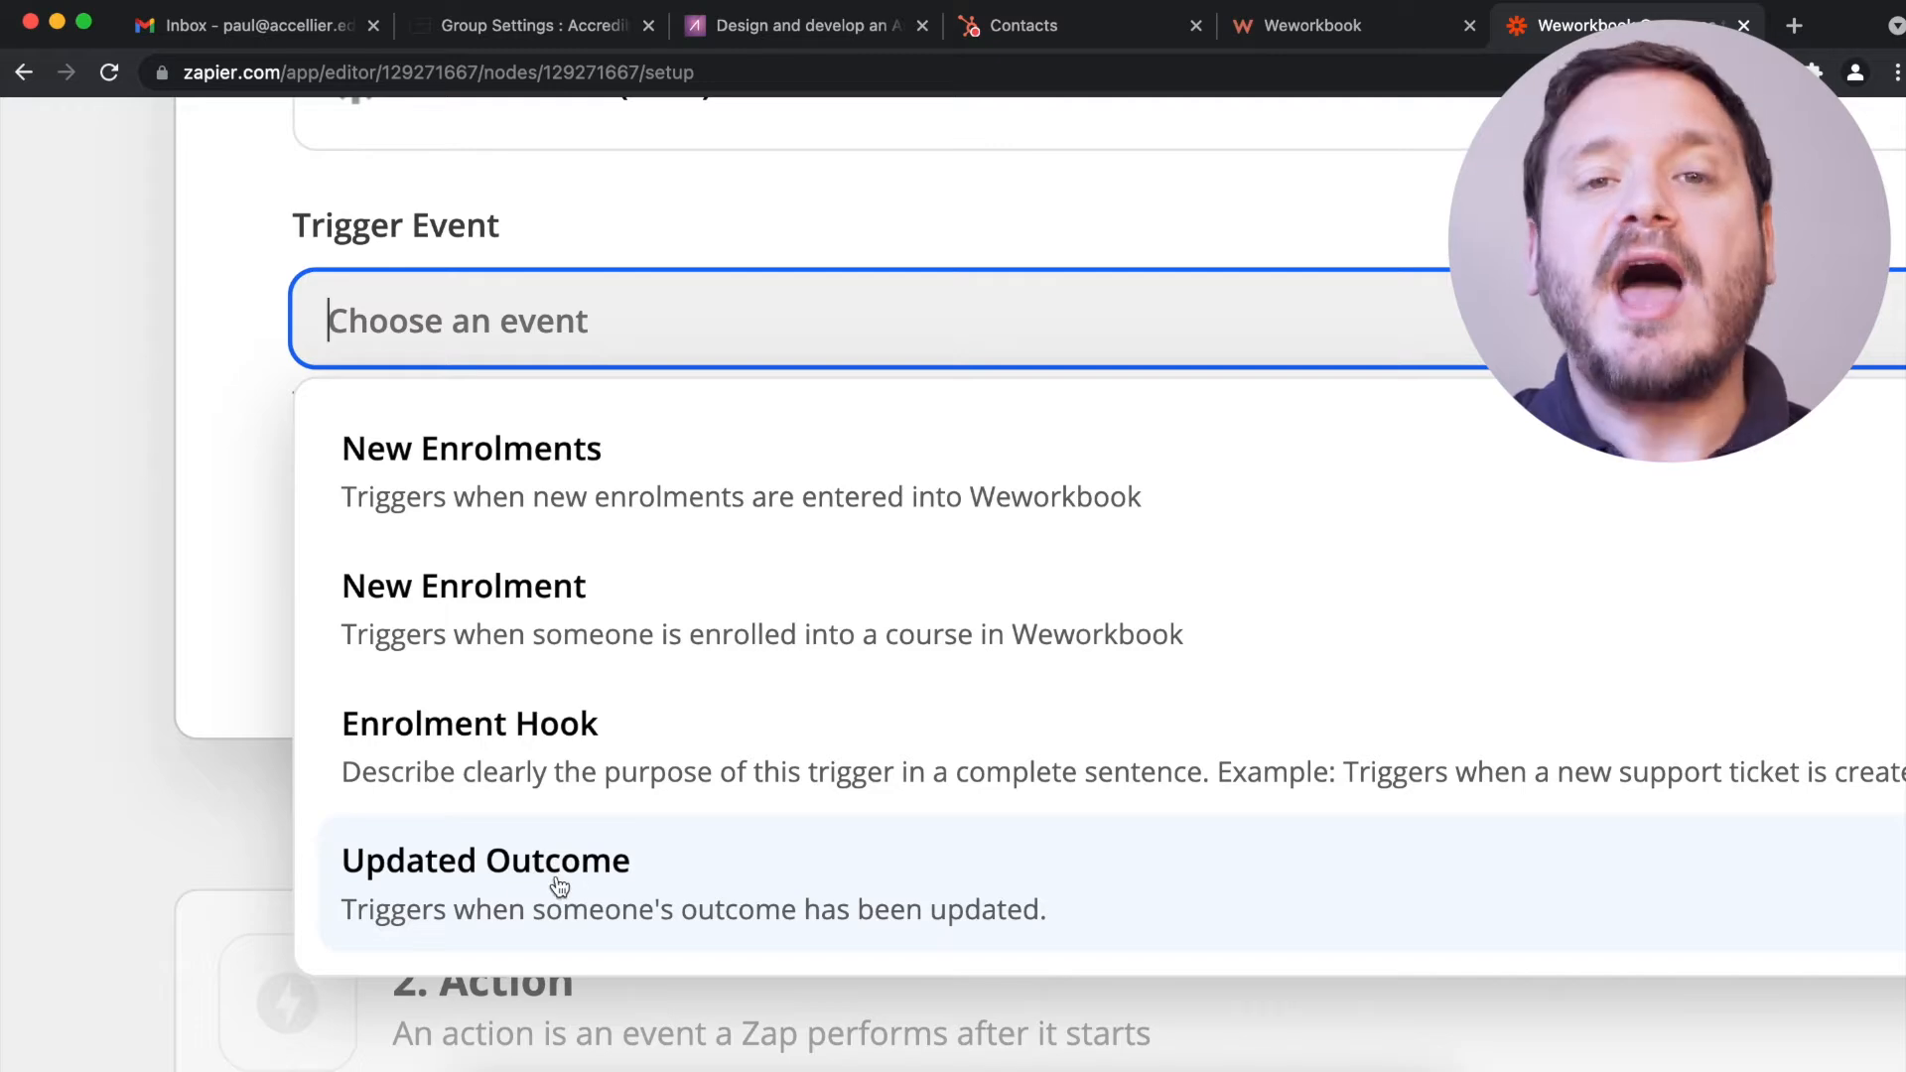
click(558, 884)
scroll(748, 413, down, 5)
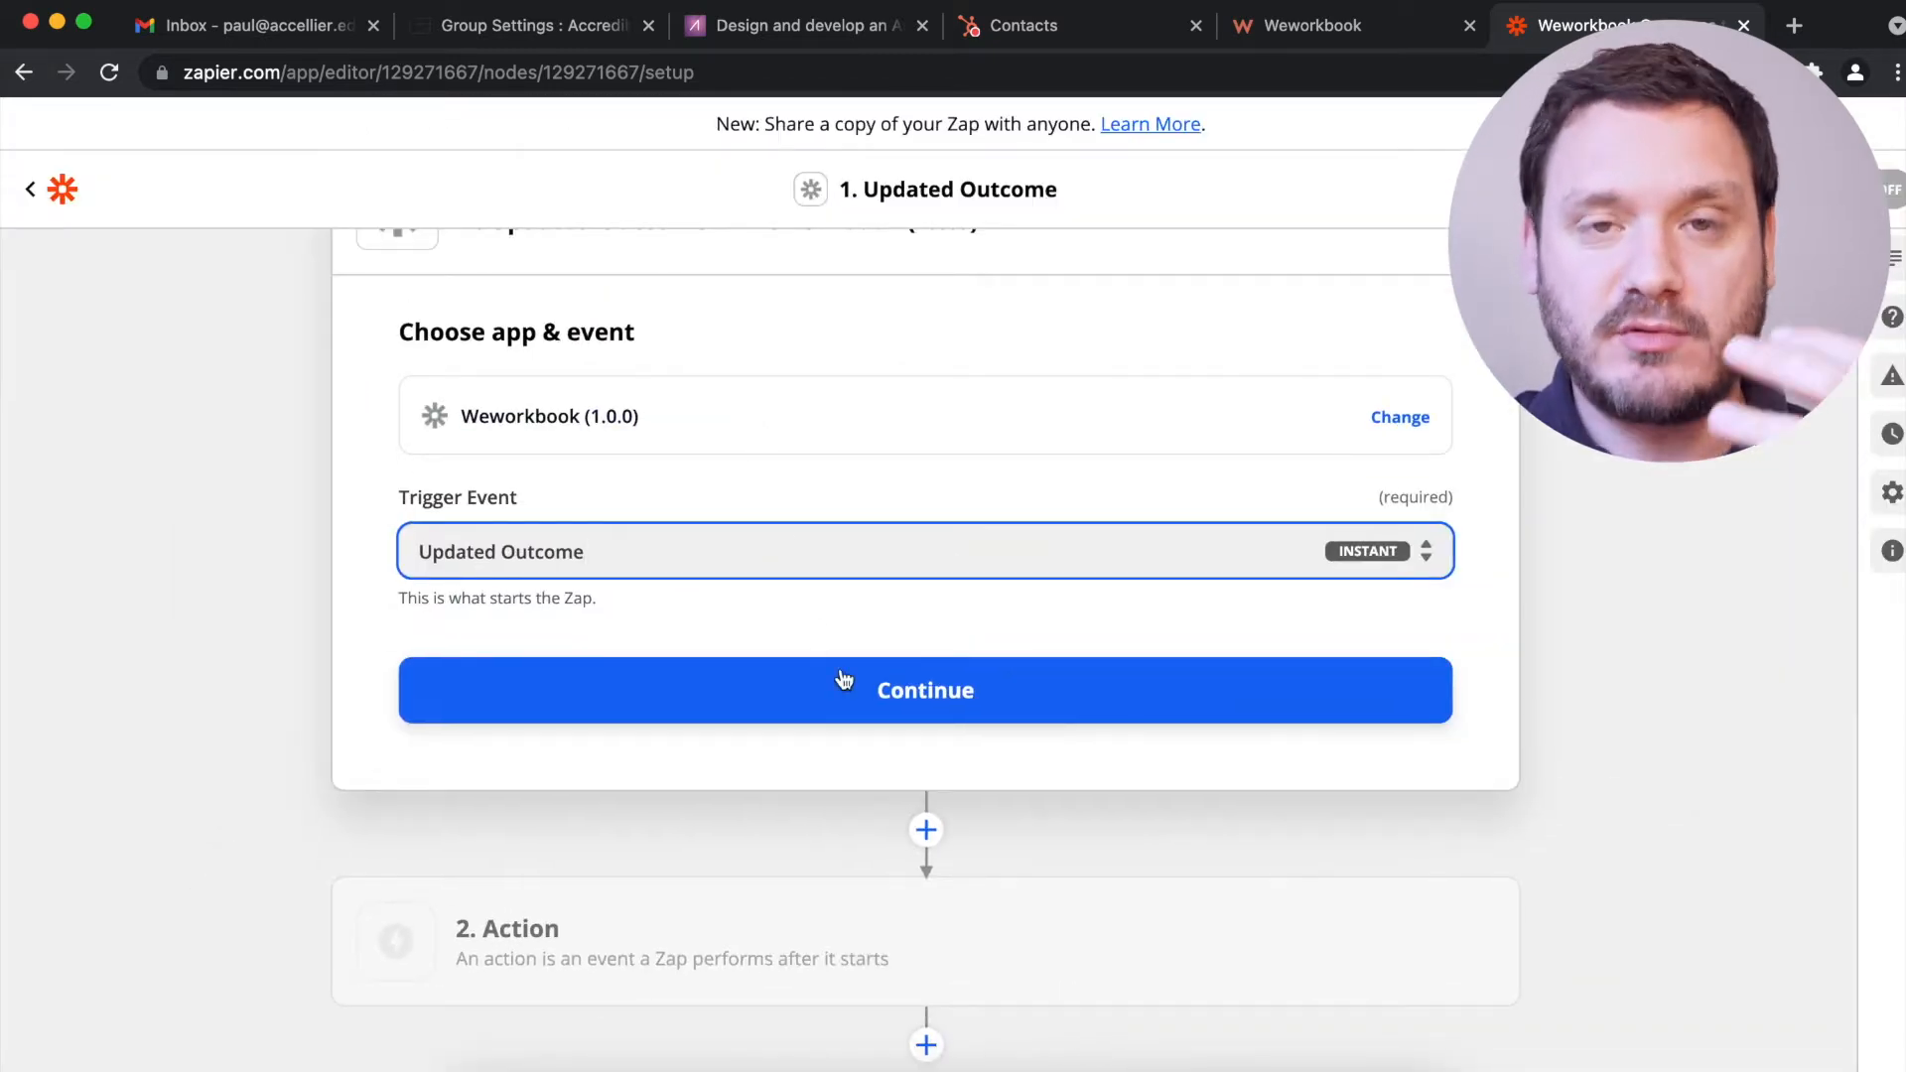
click(860, 687)
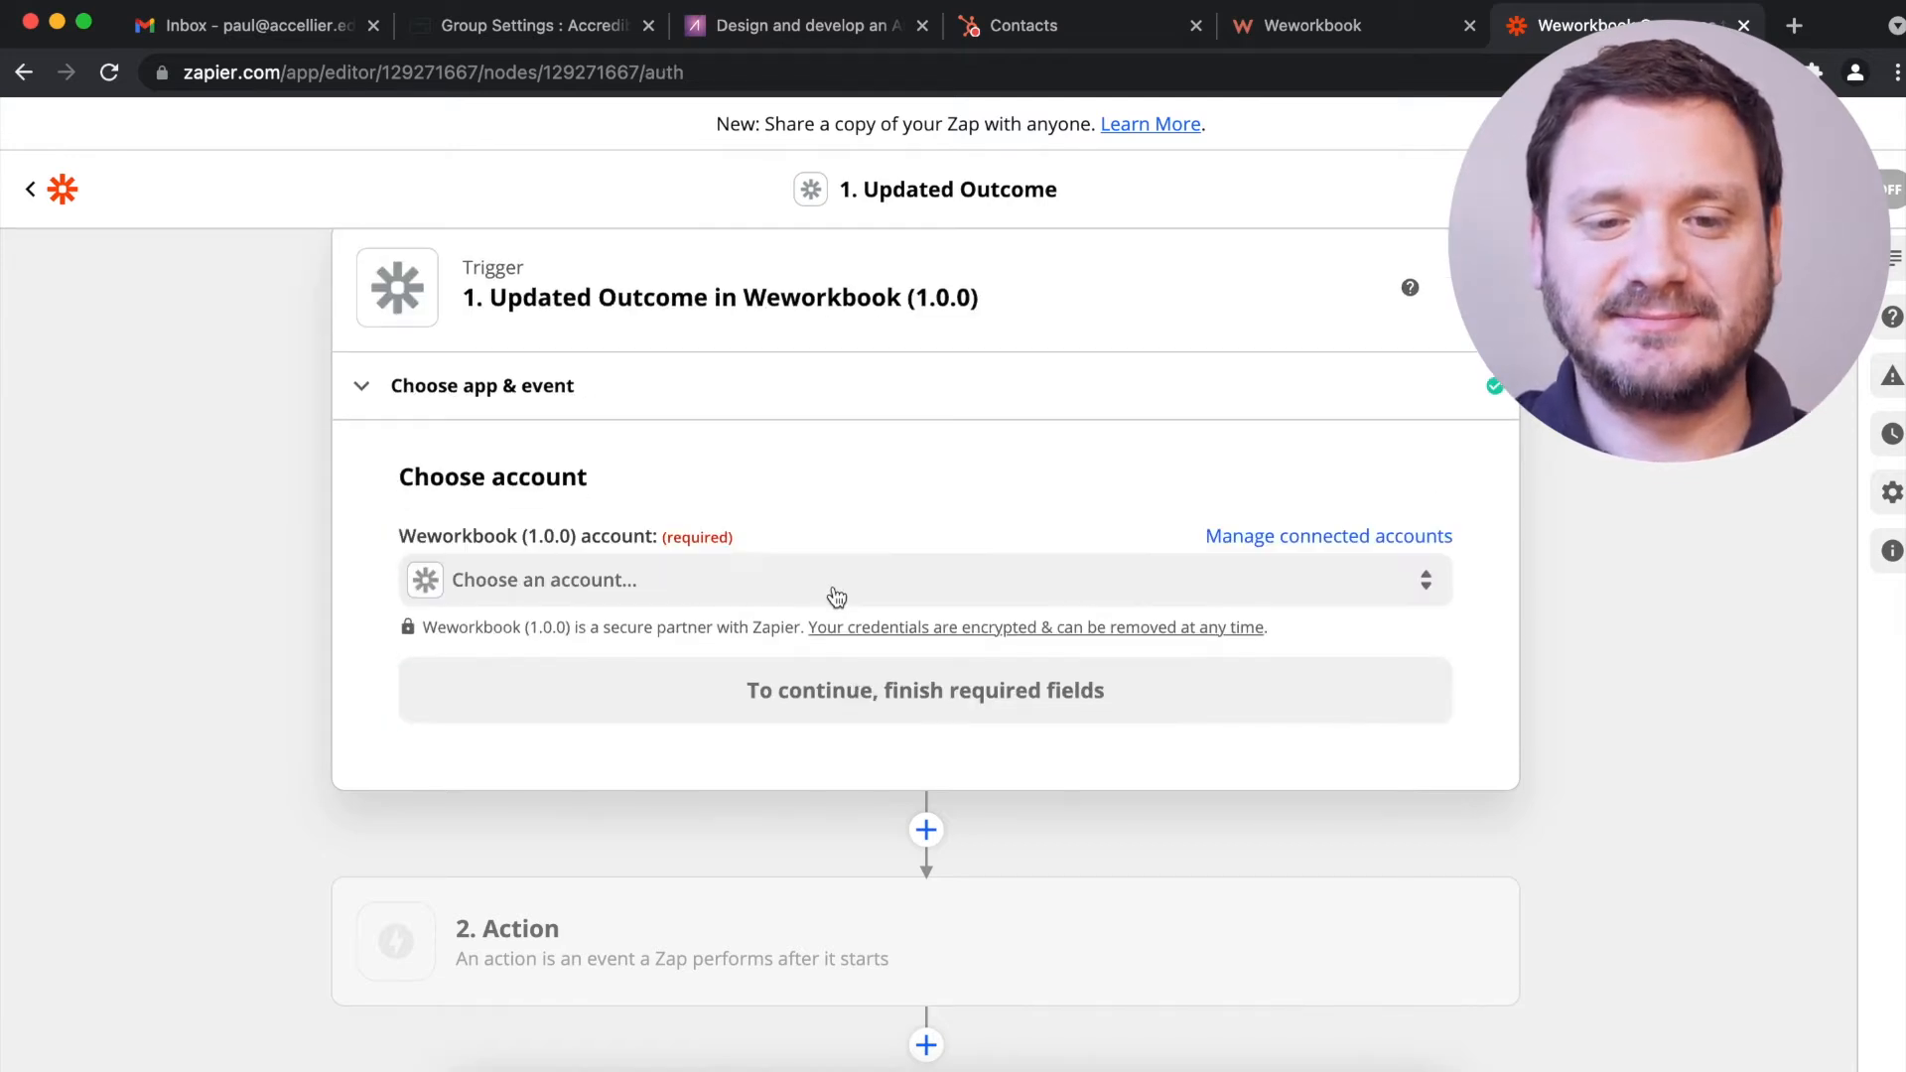
- Choose the connected Weworkbook (1.0.0) account for the trigger and continue
click(832, 593)
click(696, 804)
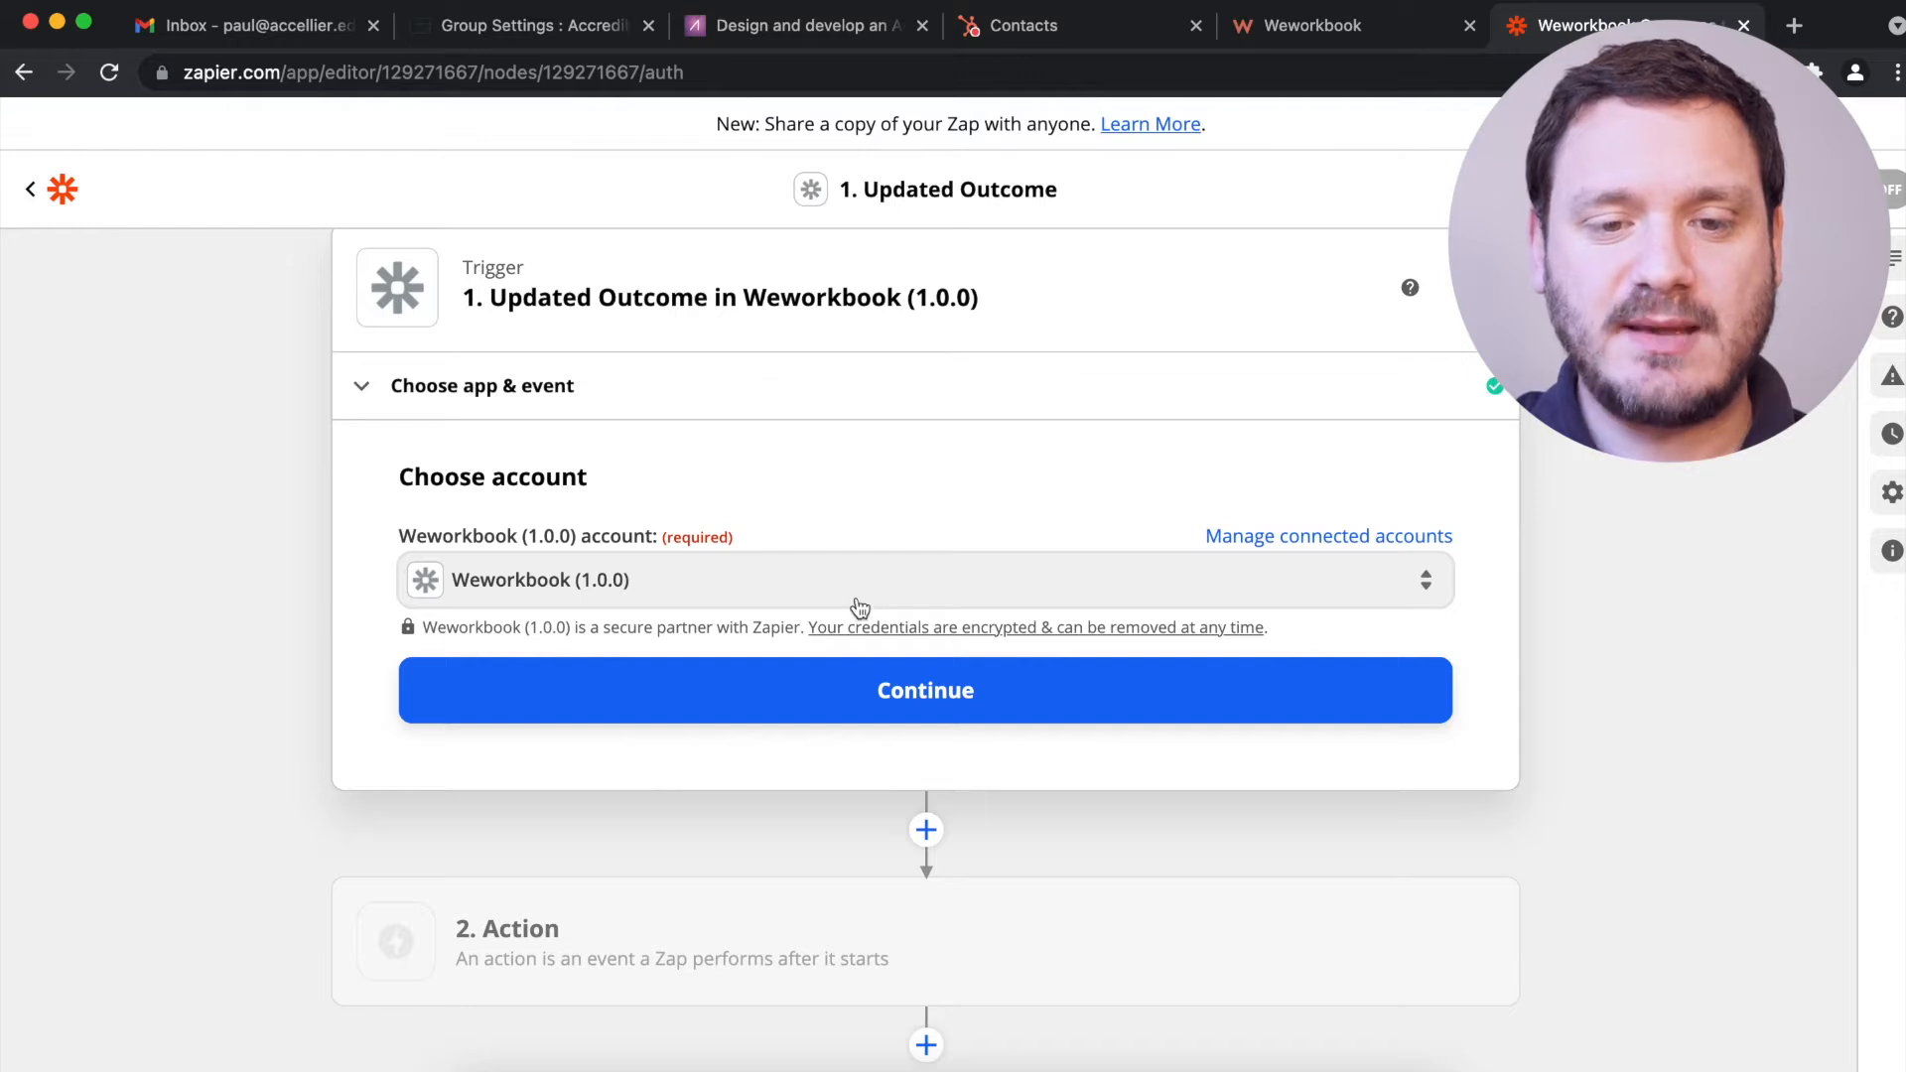
click(885, 703)
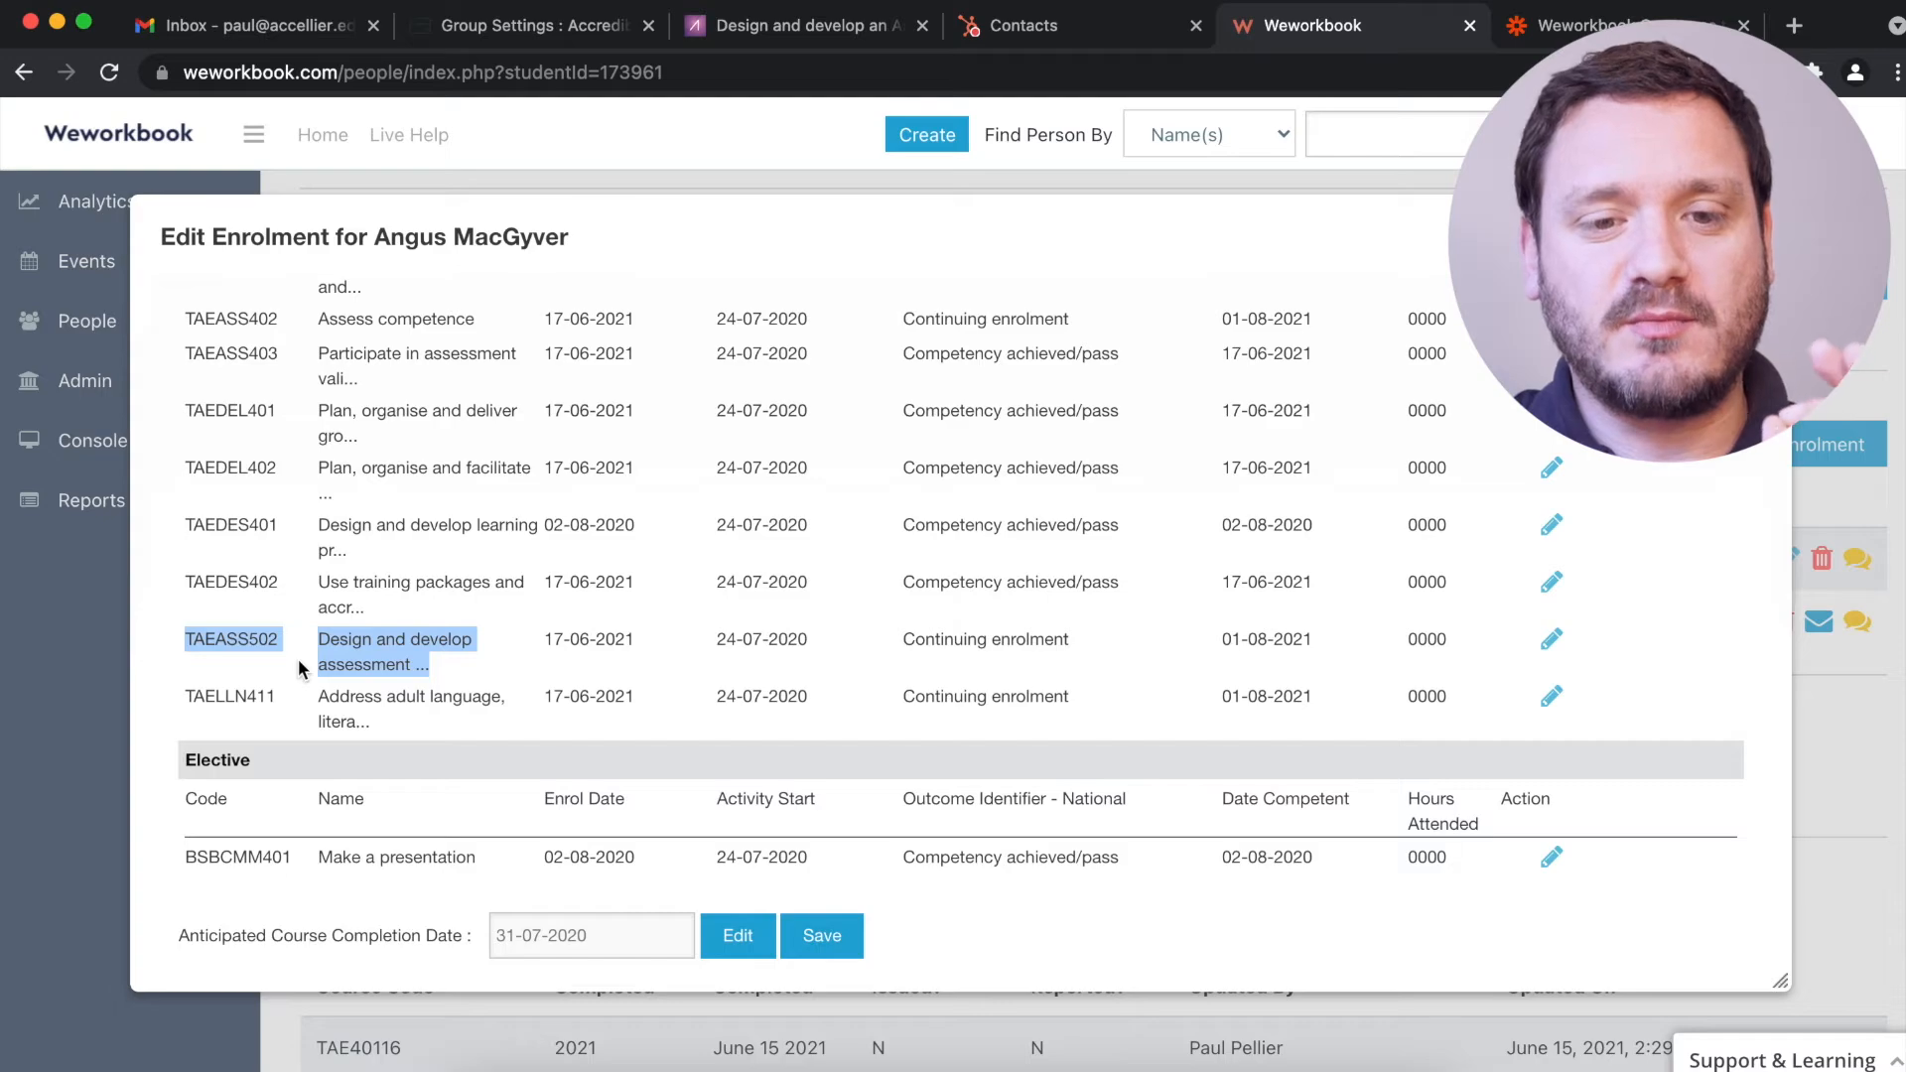
- In the Weworkbook enrolment, set unit TAEASS502 to Competency achieved/pass with competent date 01-08-2021 and save the row
scroll(298, 658, up, 5)
scroll(299, 661, right, 10)
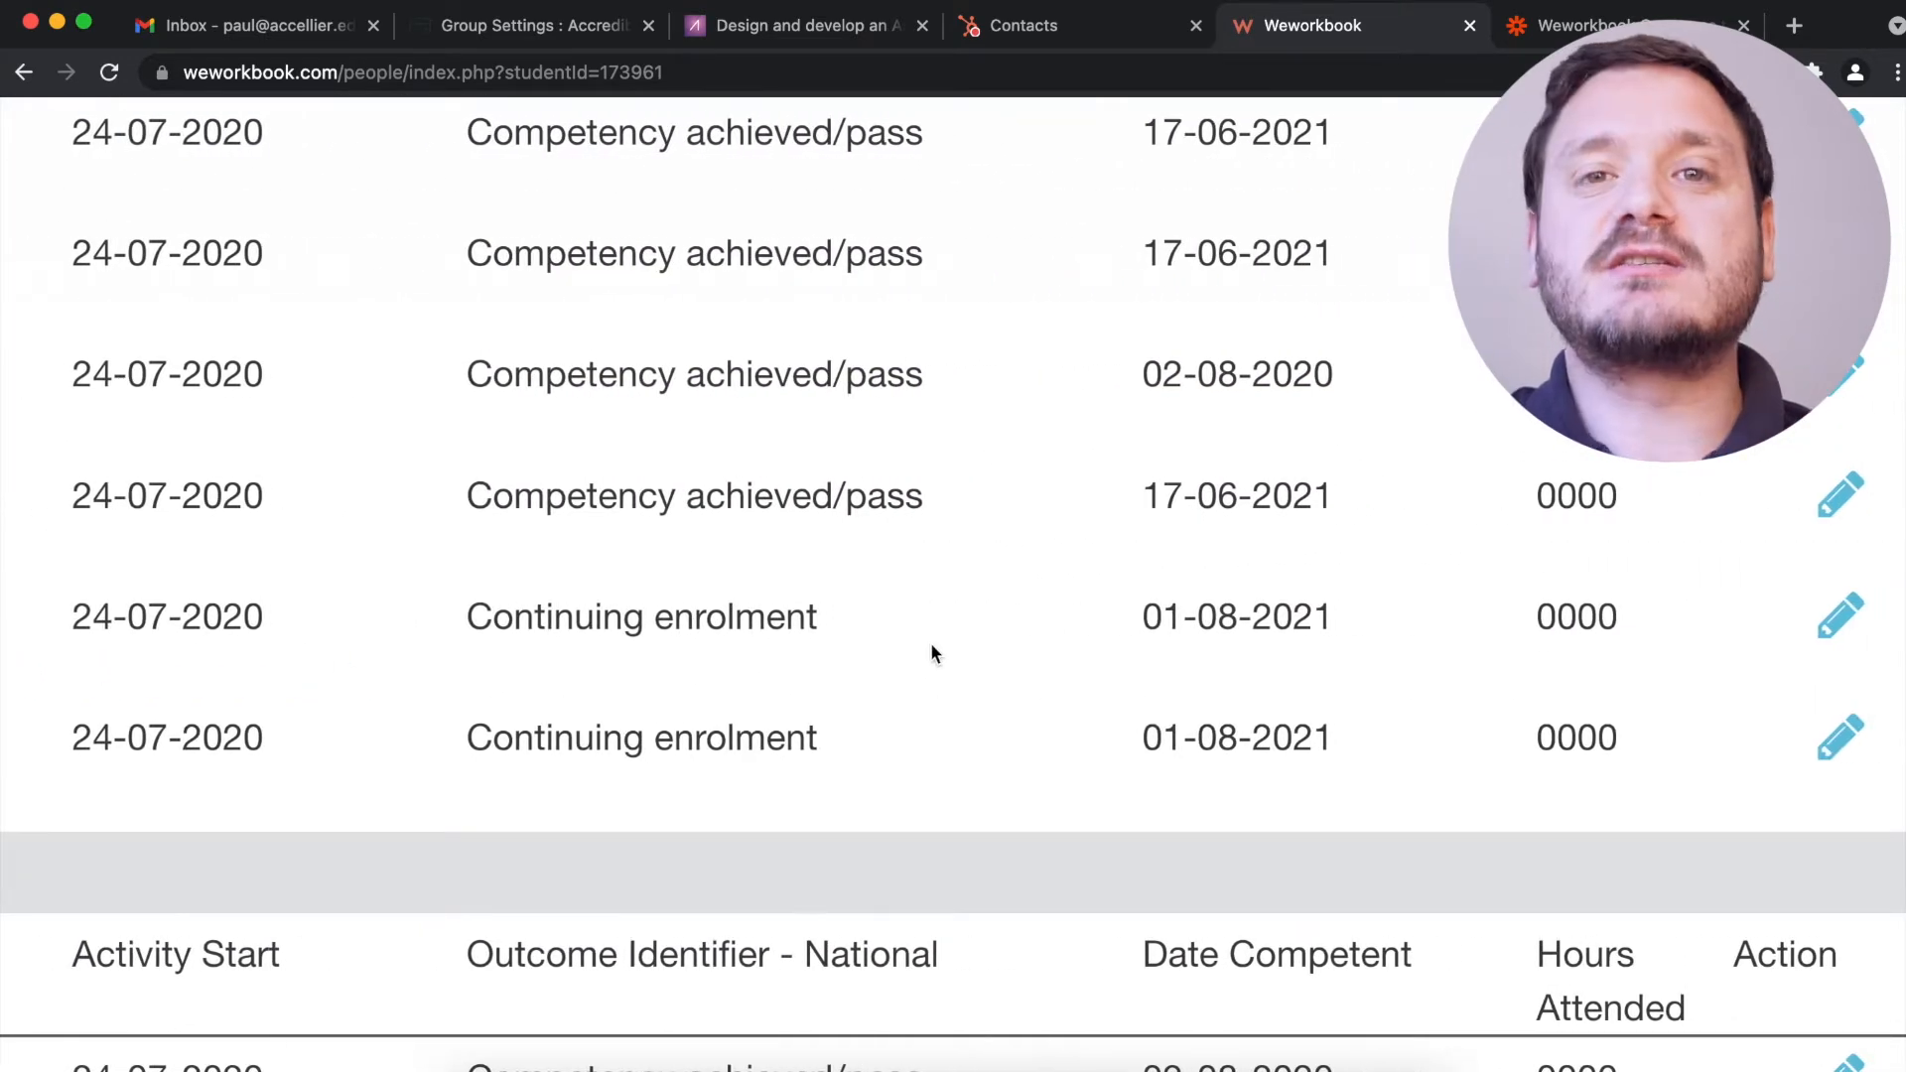
scroll(931, 641, right, 2)
click(1759, 620)
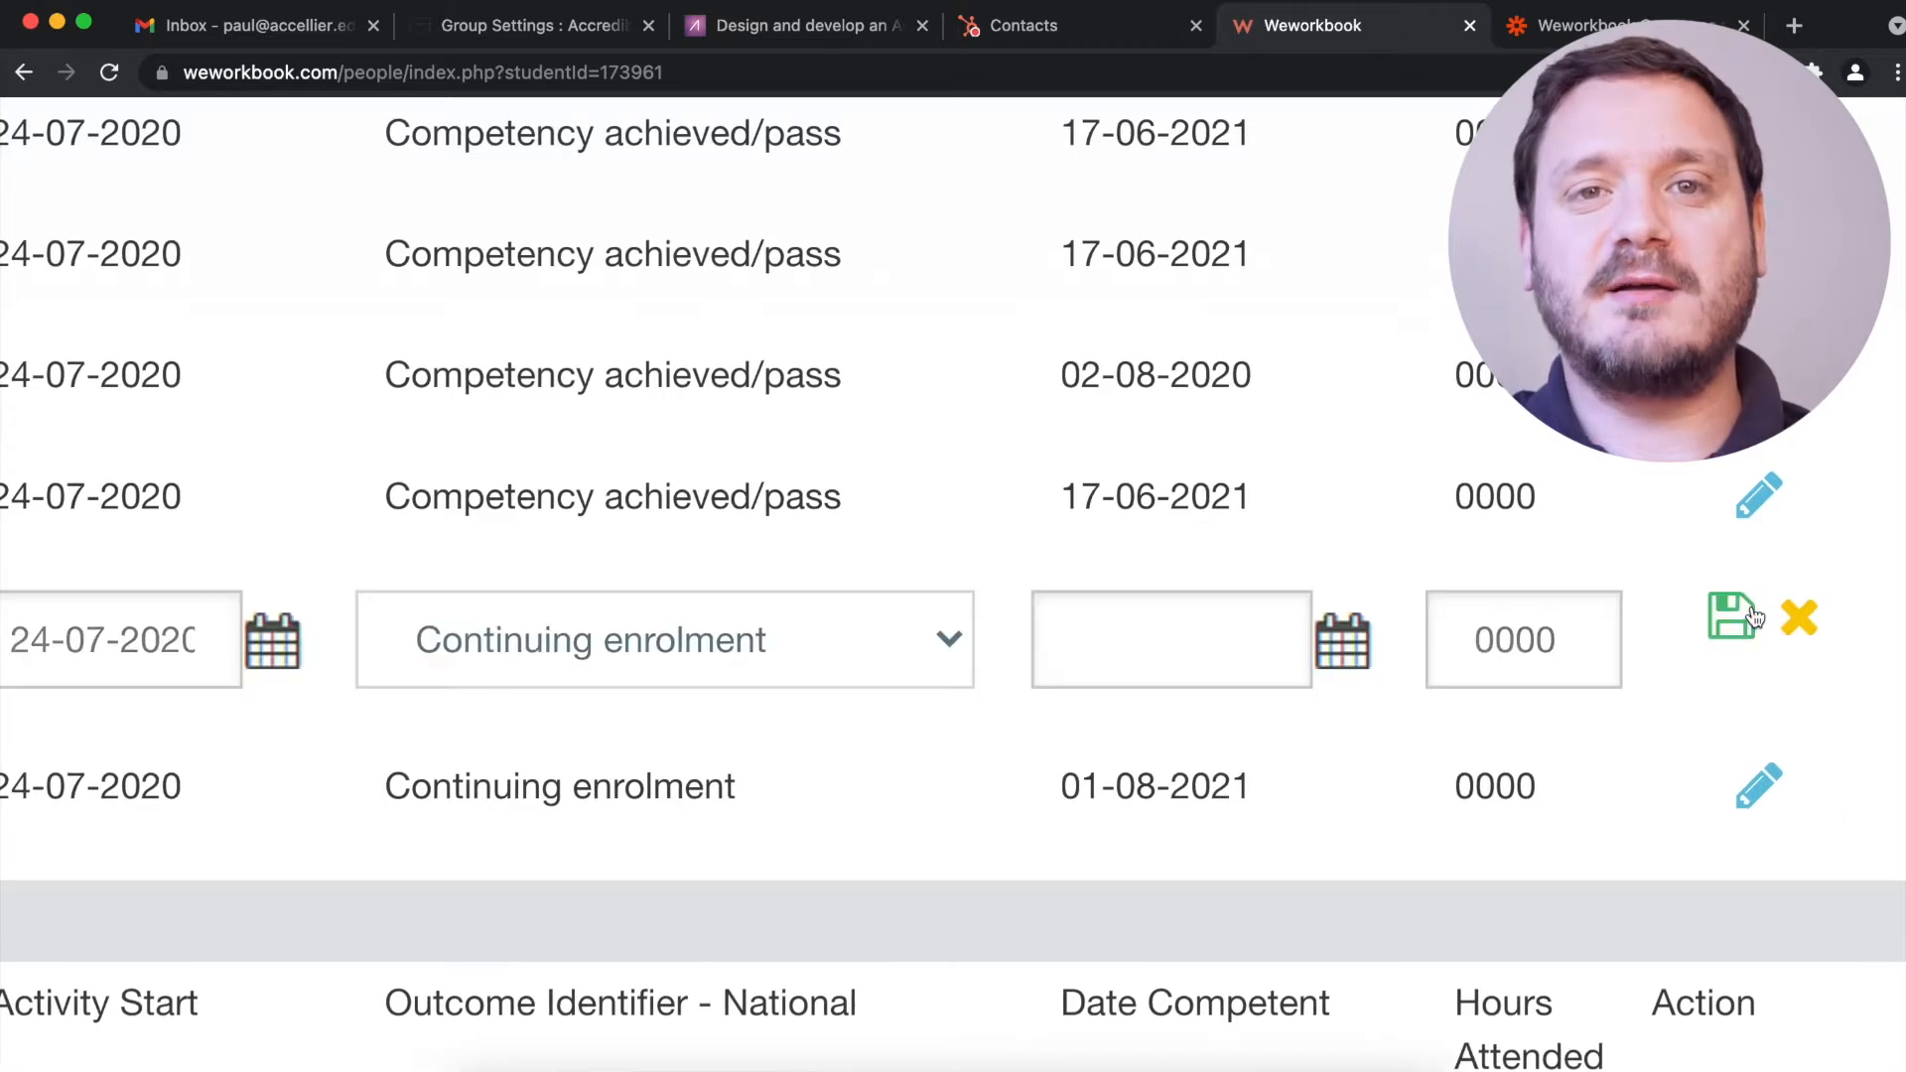
click(933, 639)
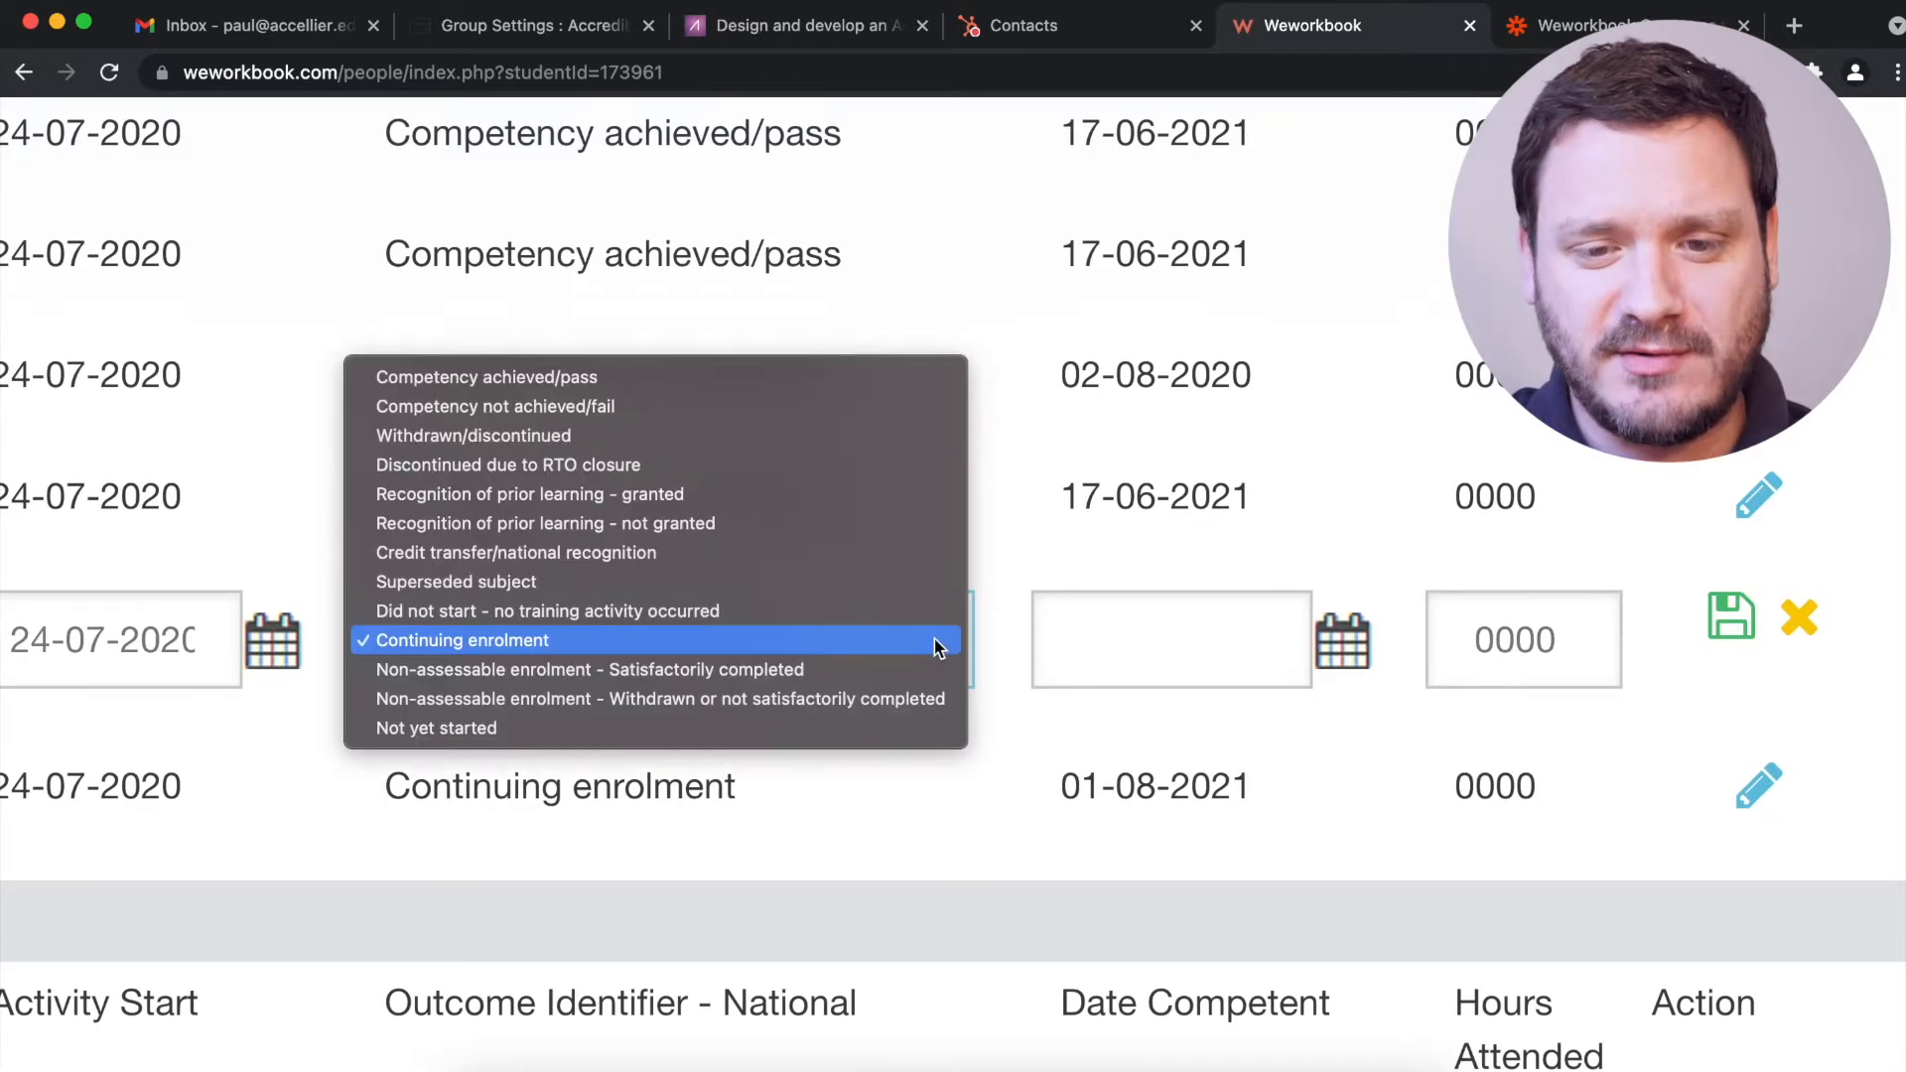
click(831, 376)
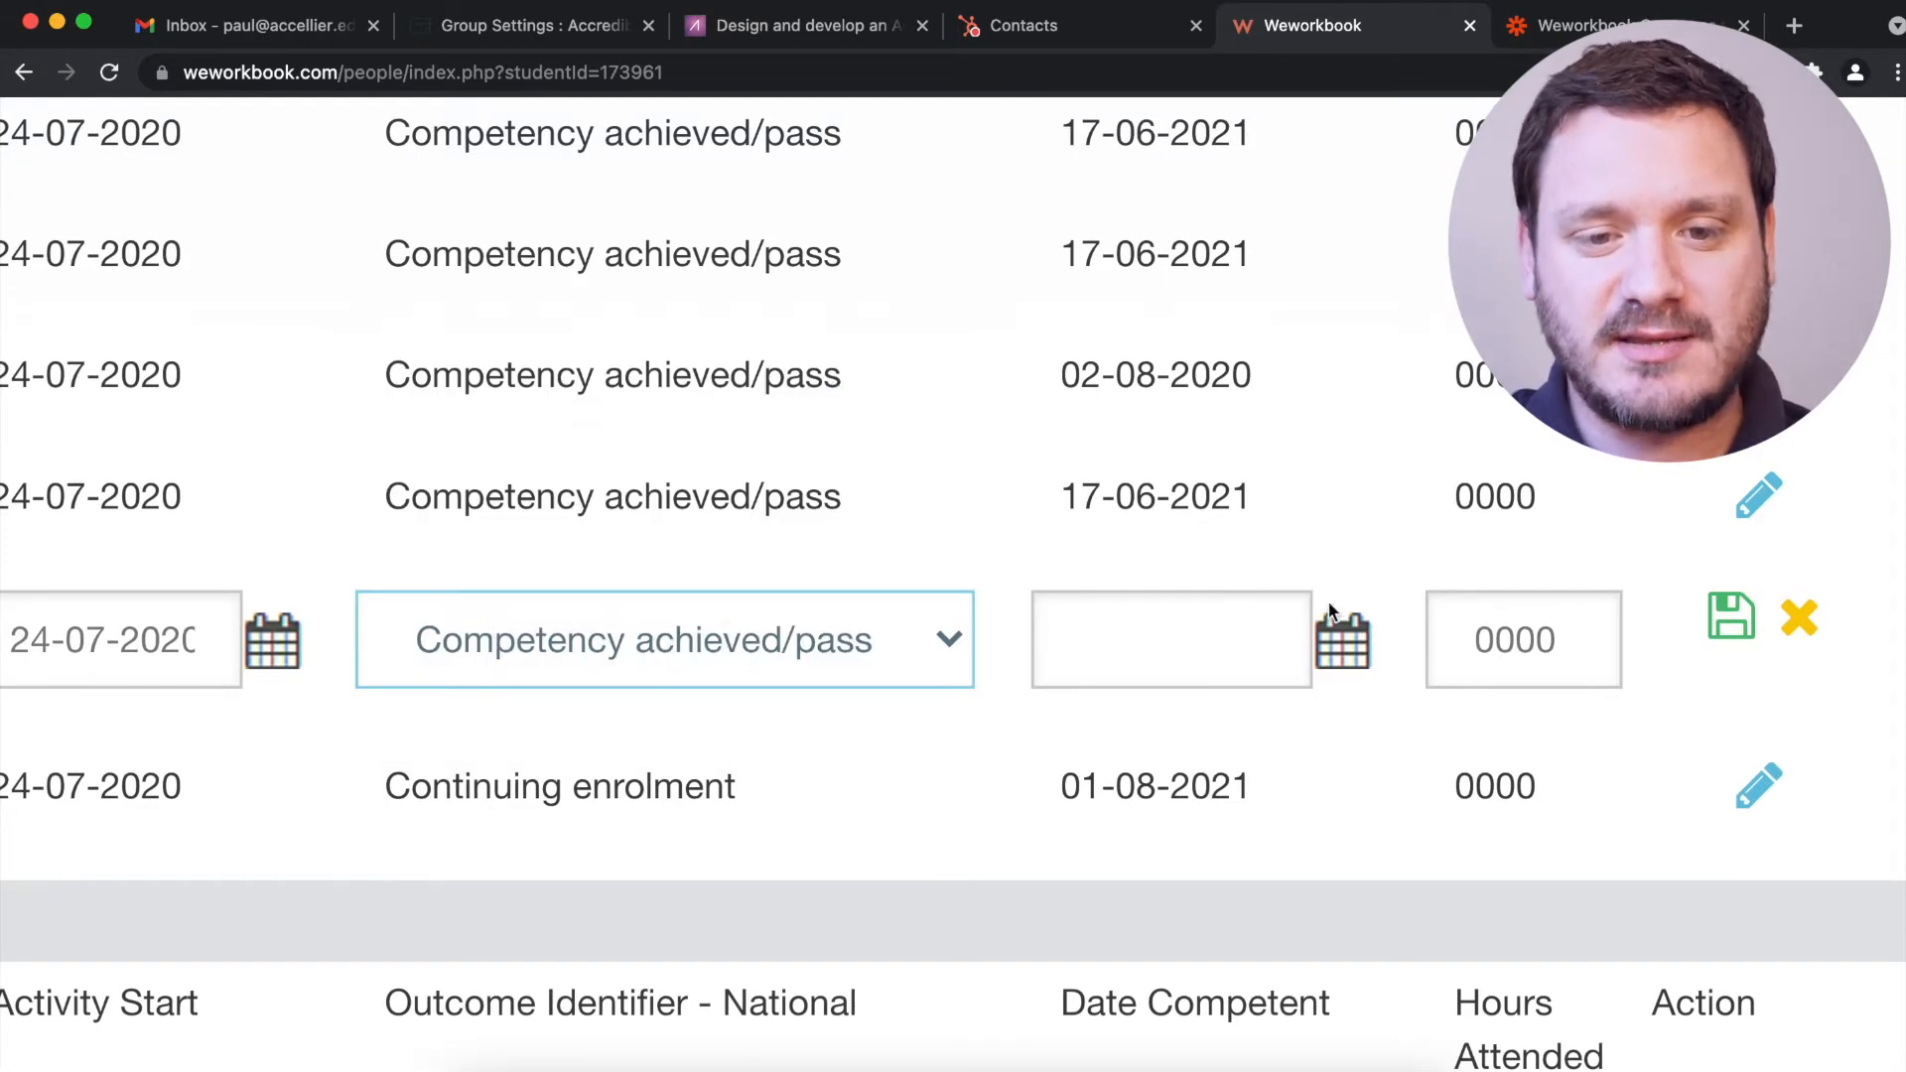
click(1330, 644)
click(1084, 914)
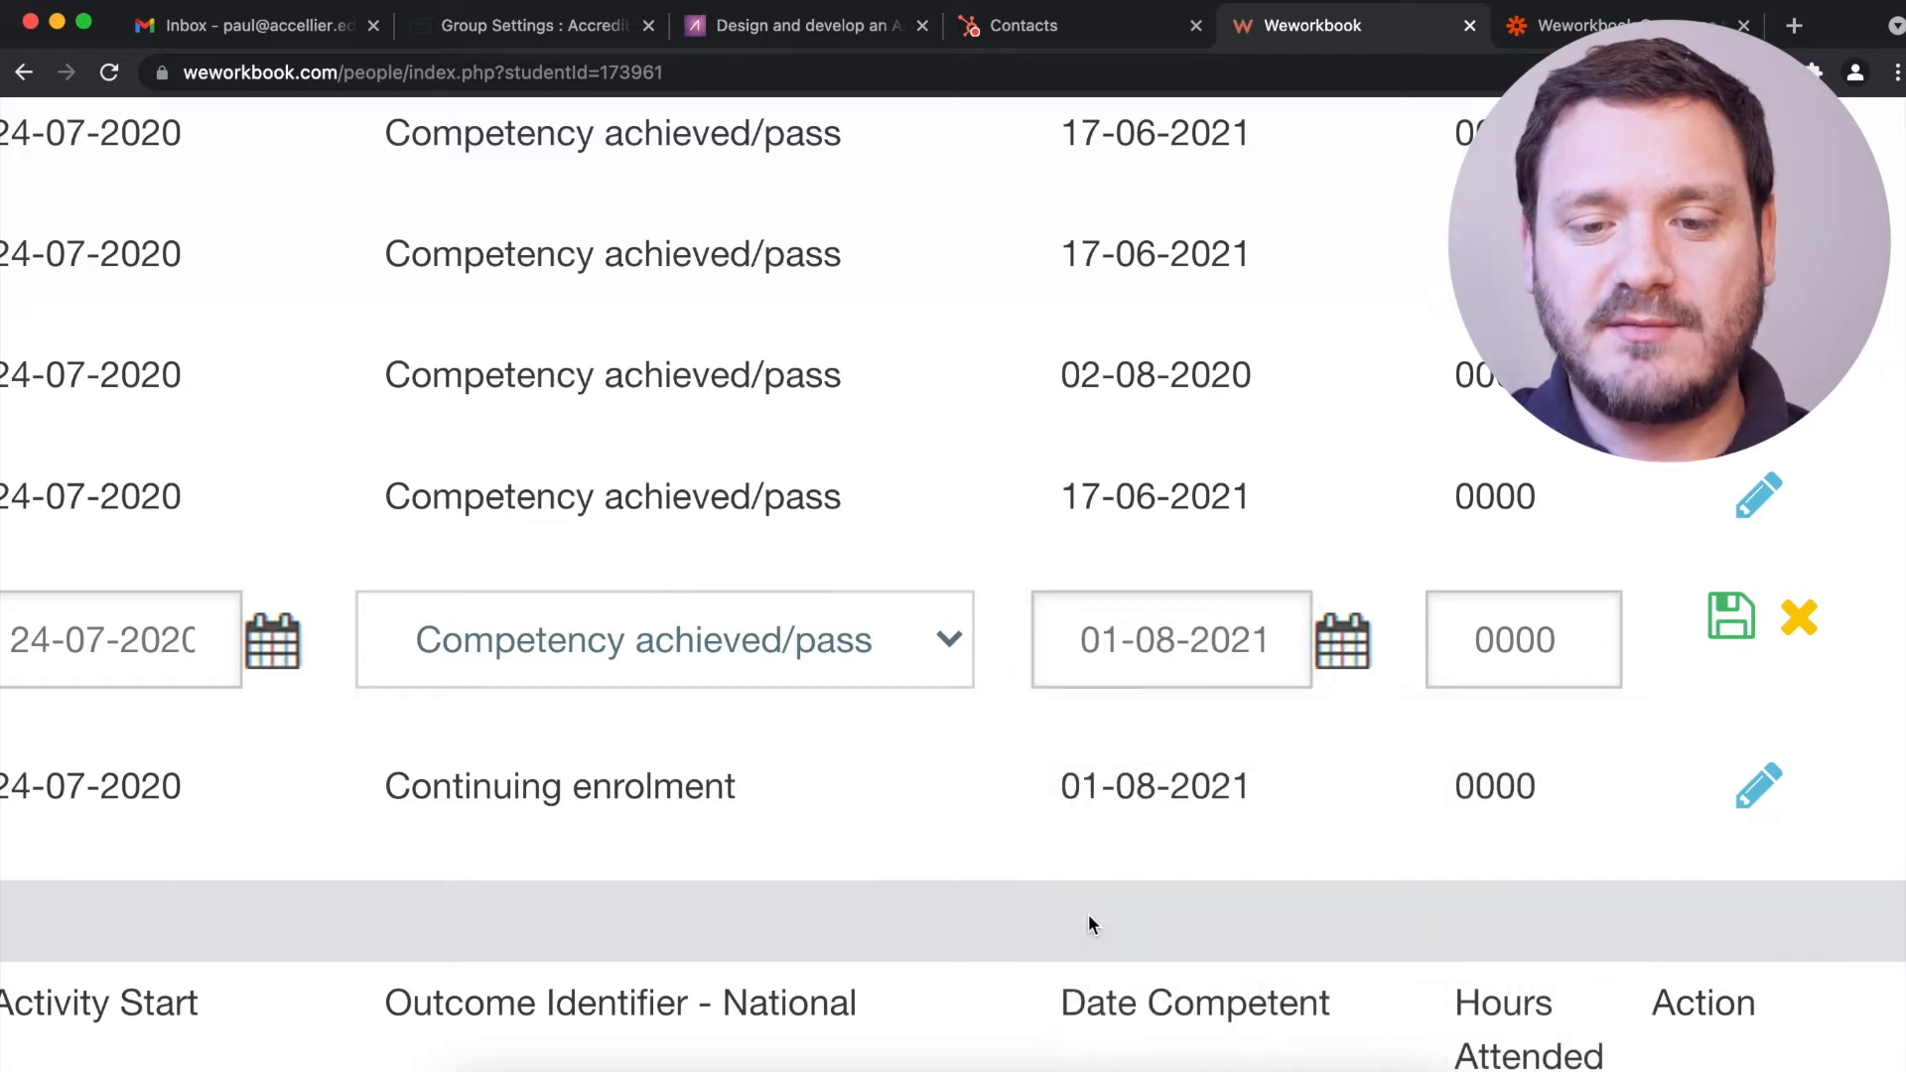
click(1732, 629)
scroll(514, 729, down, 5)
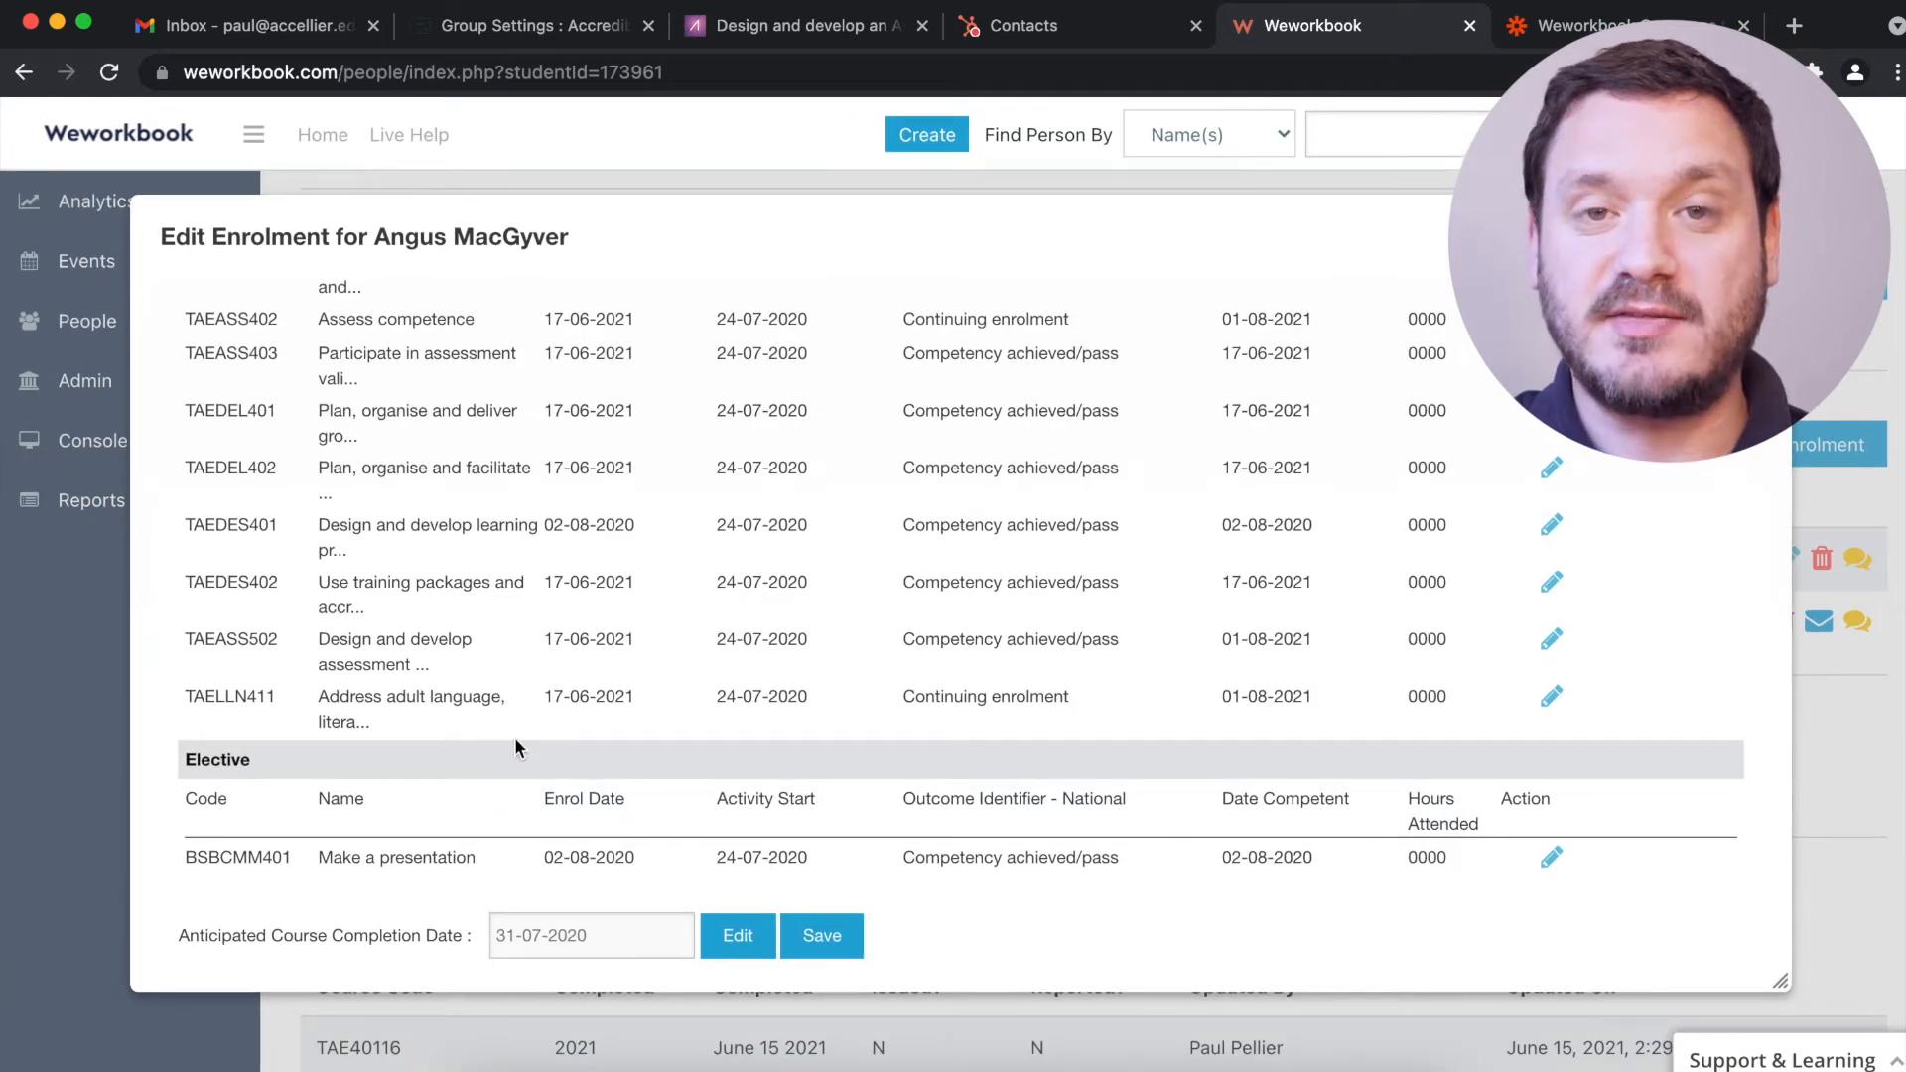
- Switch back to Zapier, test the Updated Outcome trigger, review the returned request data and continue to the action
click(1547, 28)
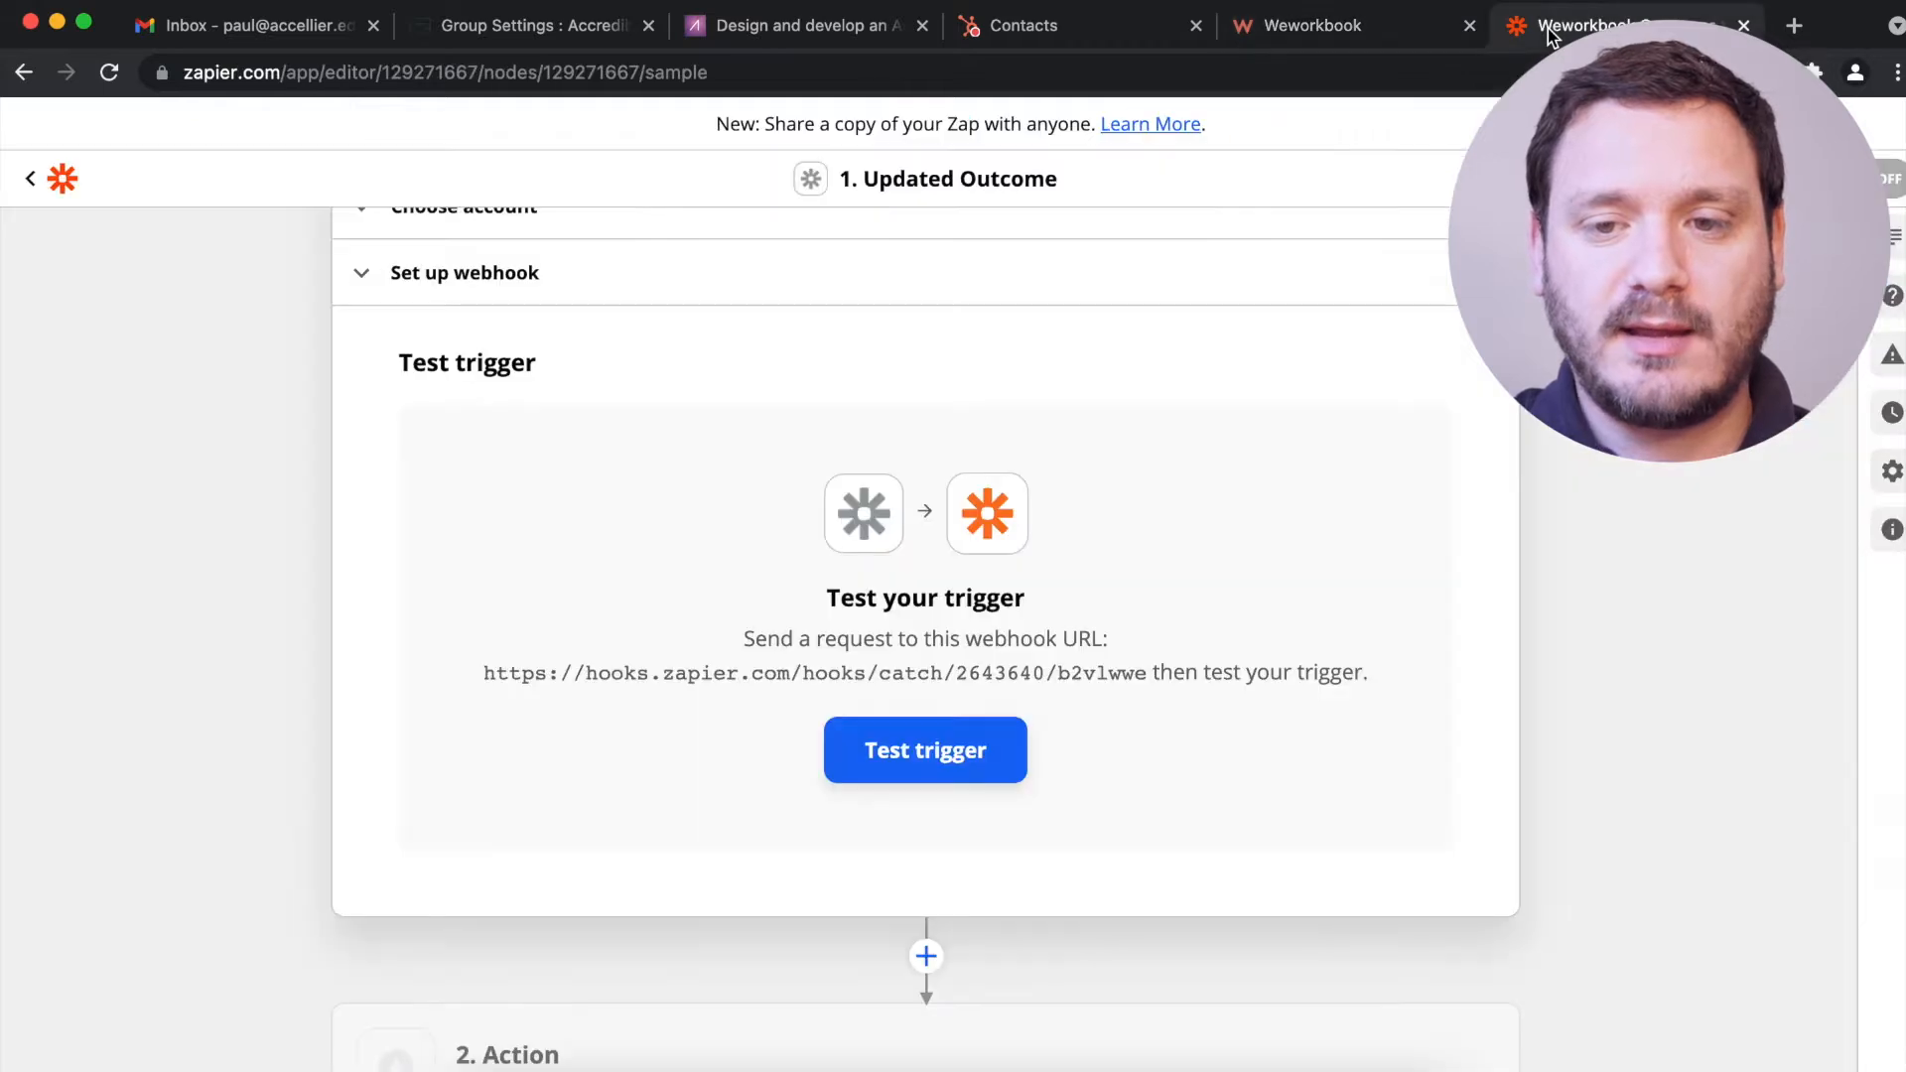
click(905, 753)
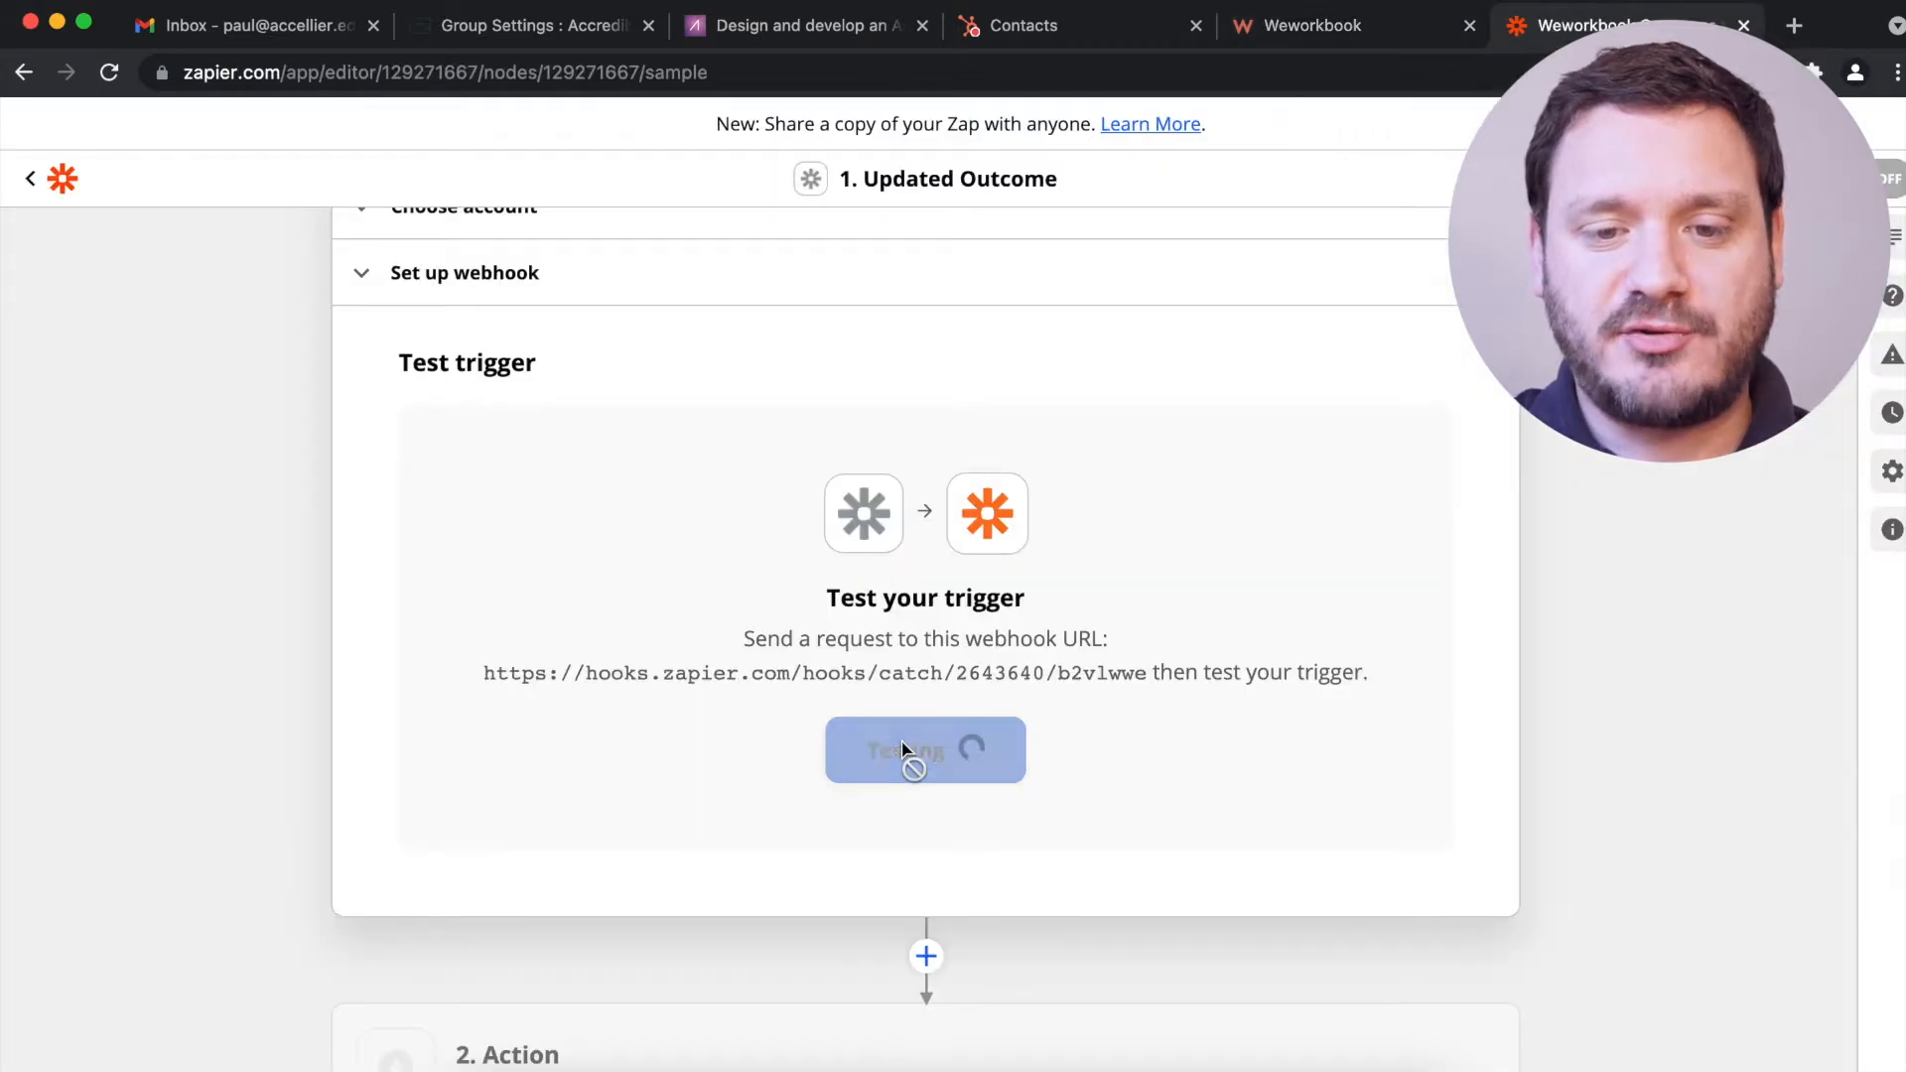
scroll(340, 646, down, 3)
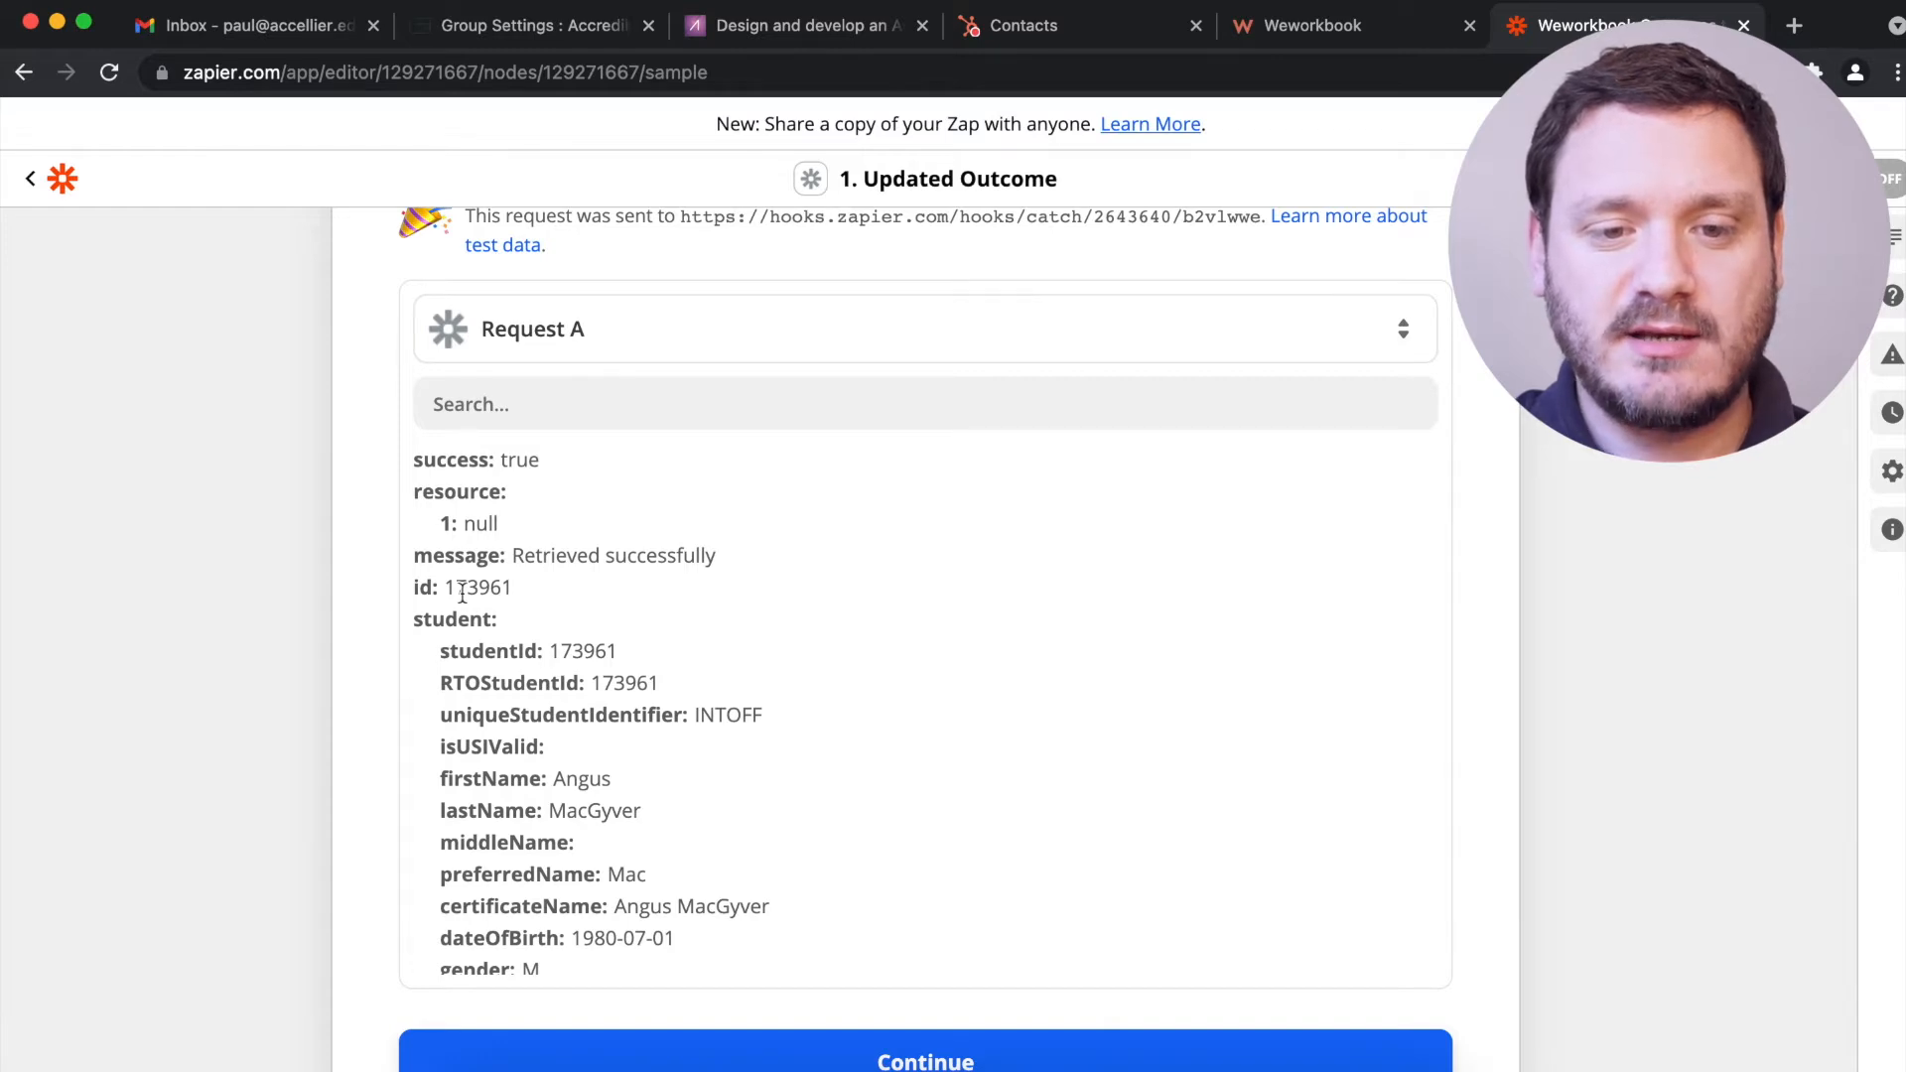
scroll(687, 573, down, 20)
scroll(687, 574, down, 3)
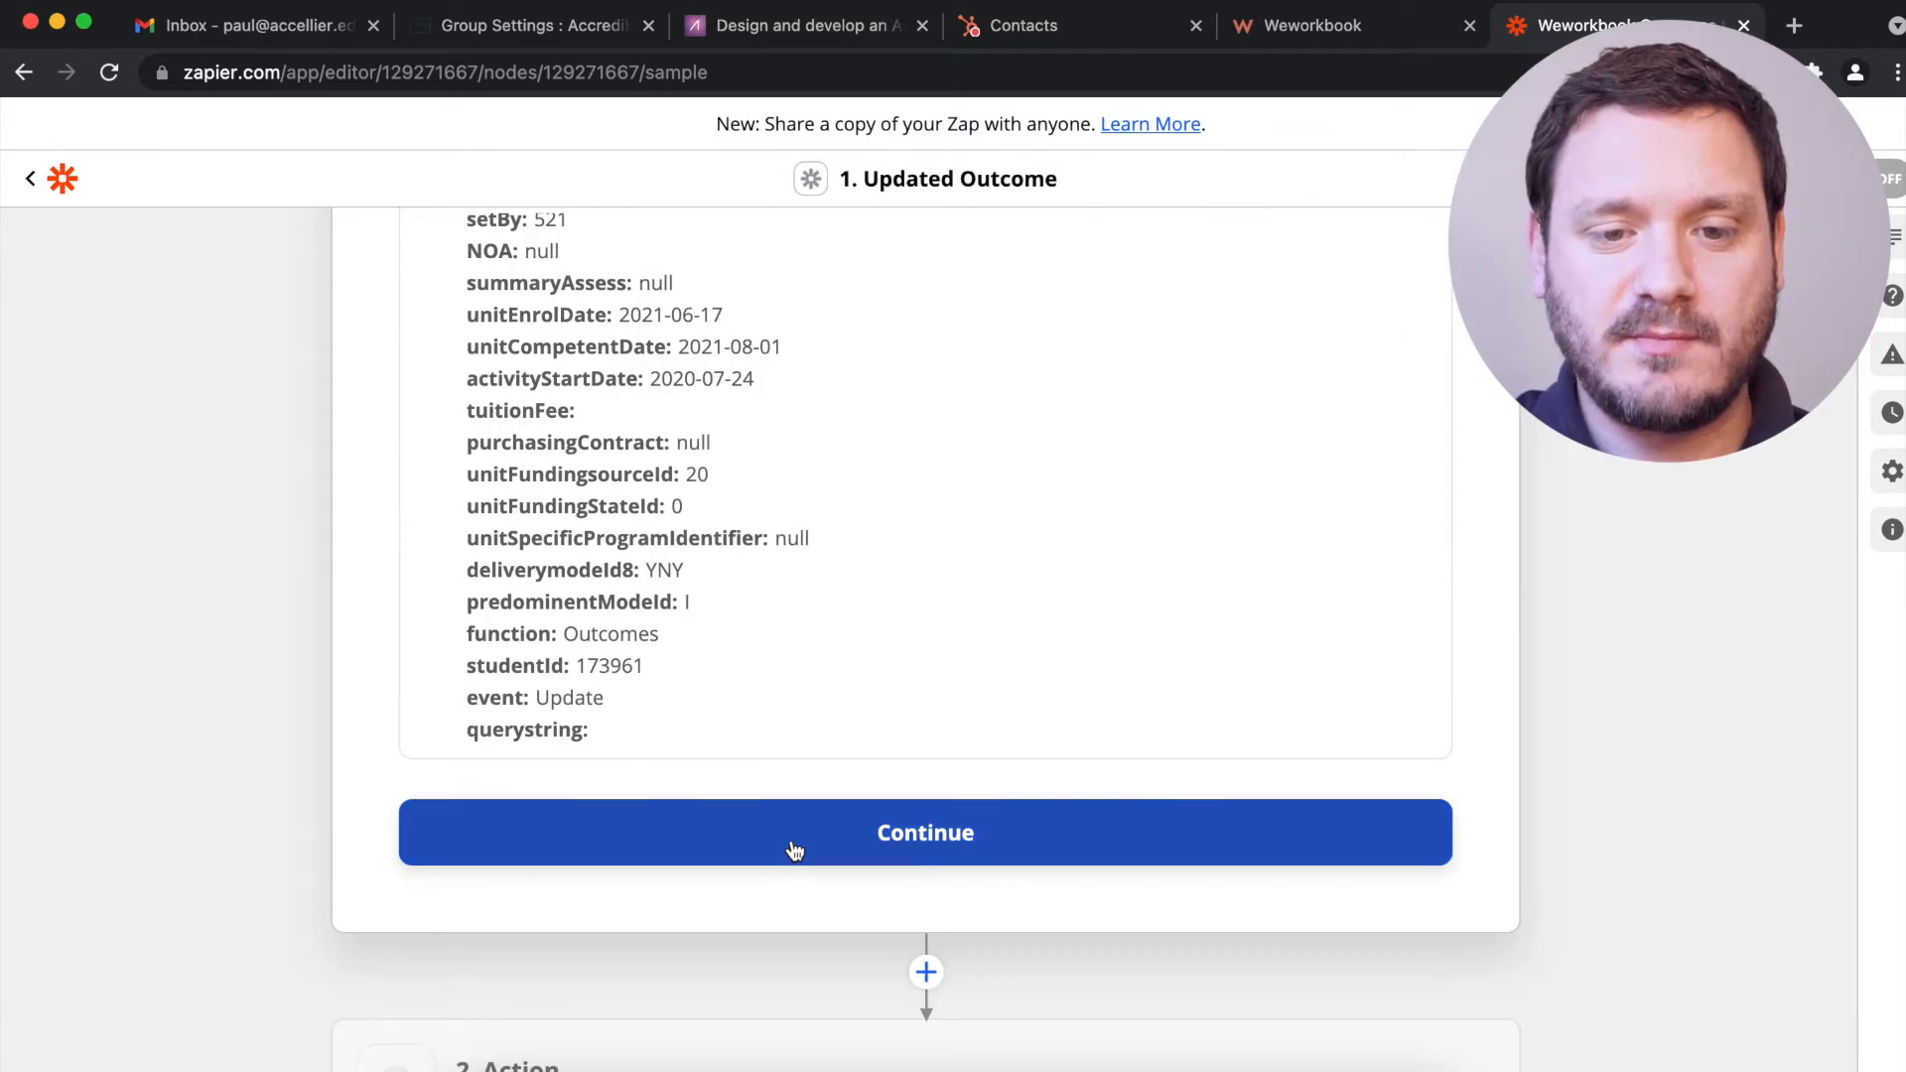
click(792, 839)
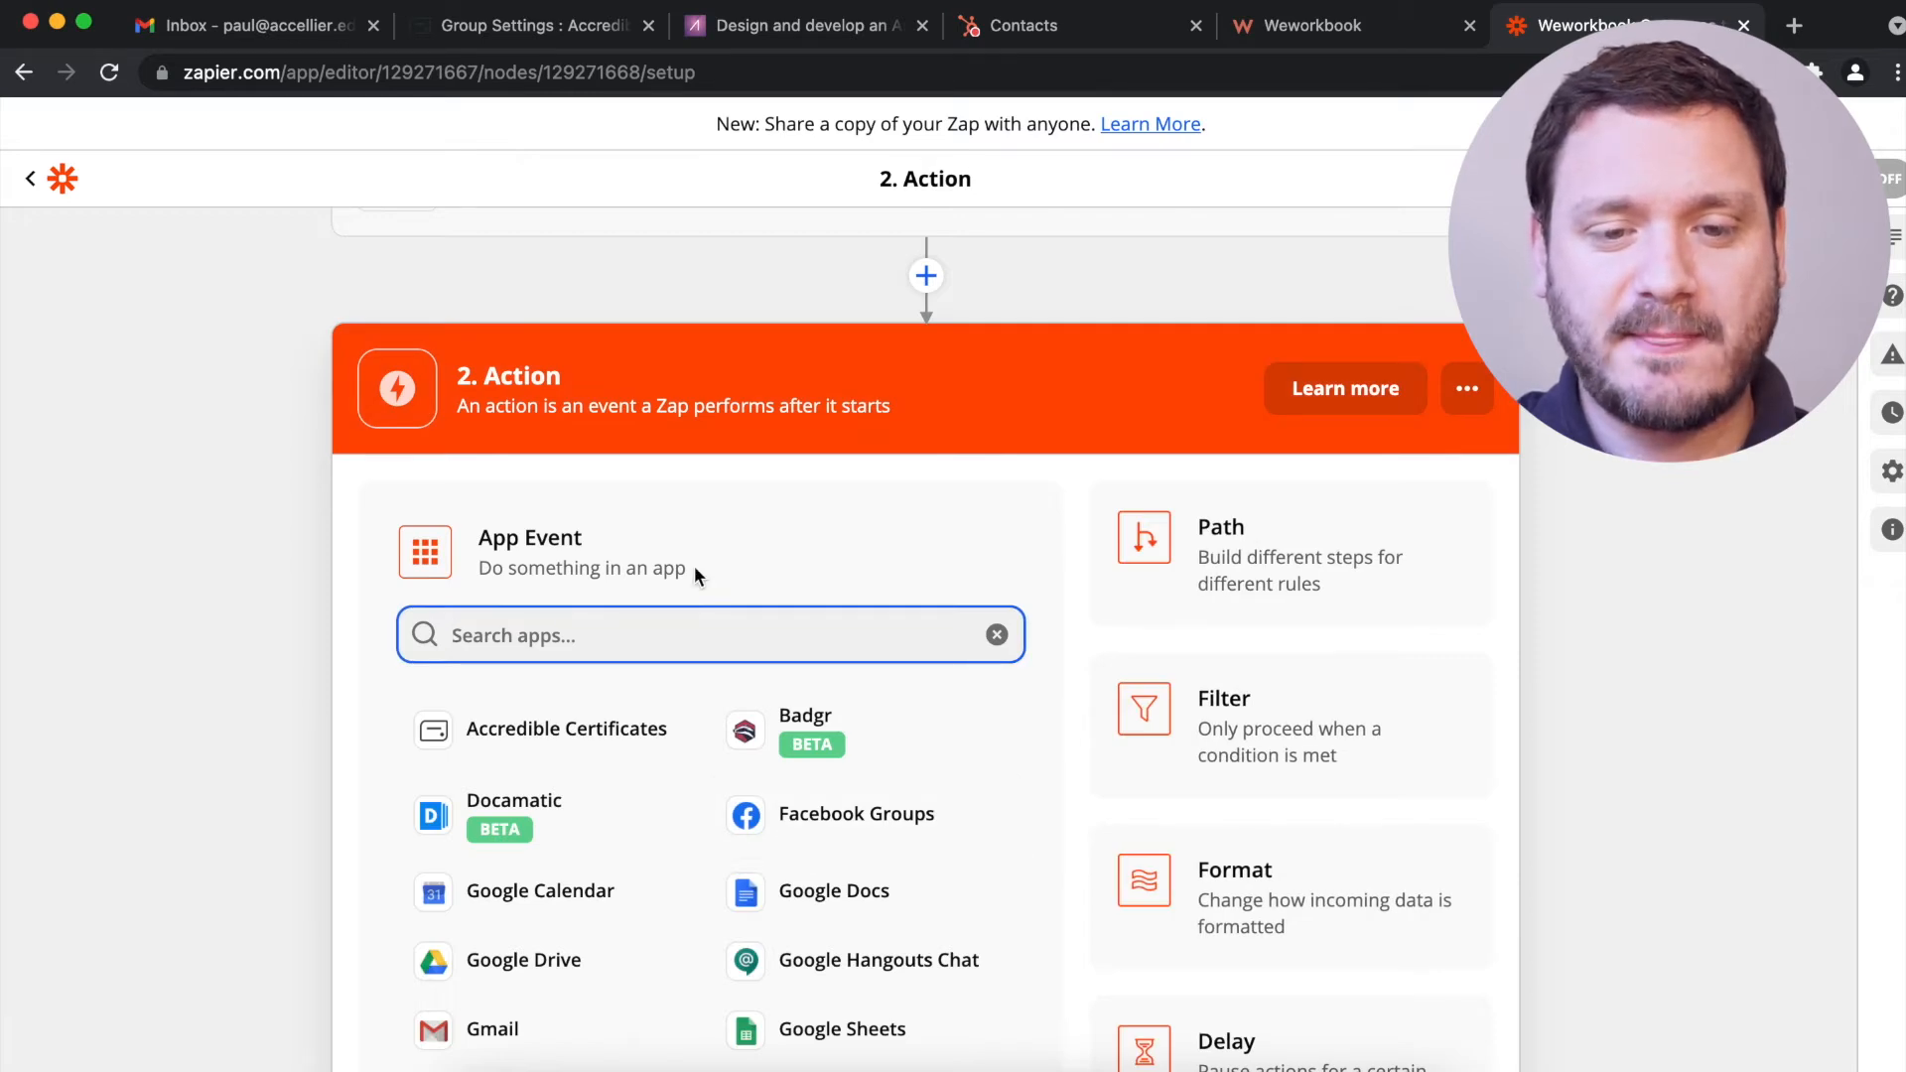
- Add Accredible Certificates as the action app with the Create Credential event and continue
text(Accredib)
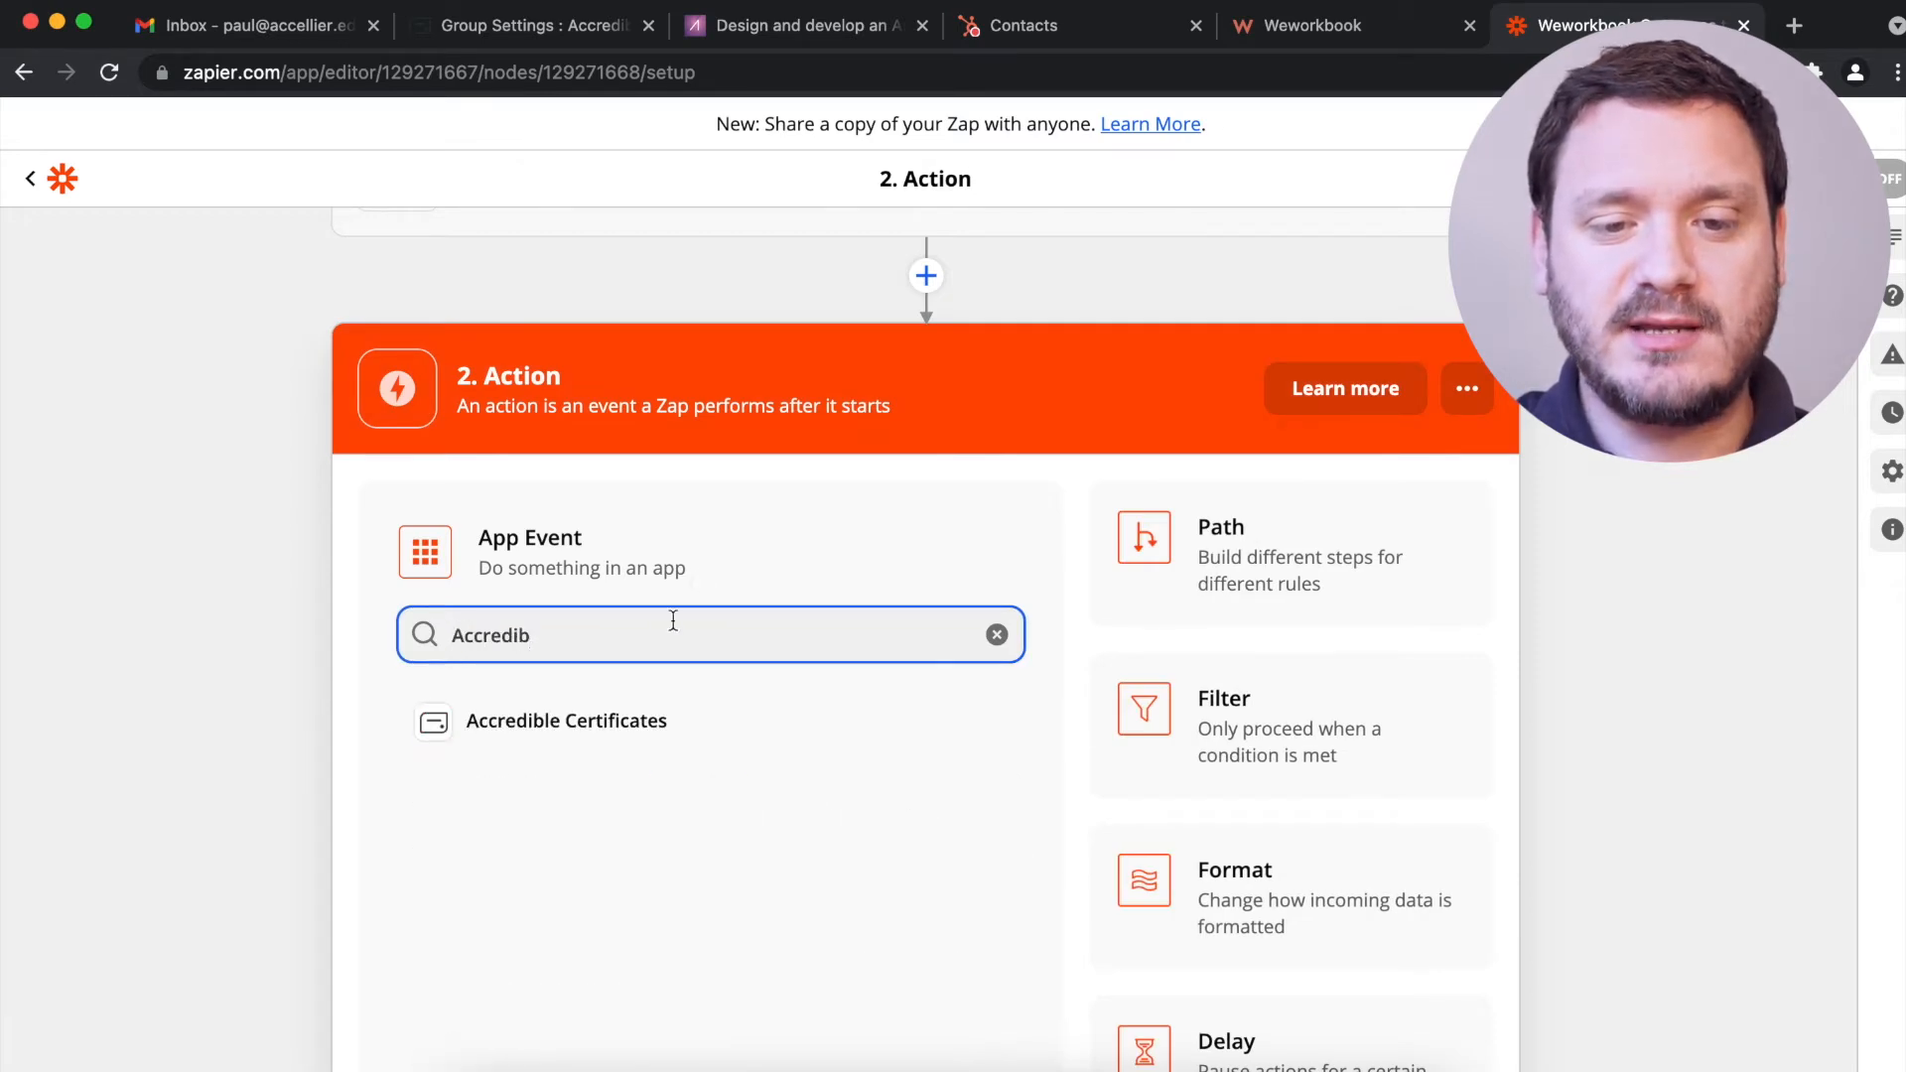
click(625, 730)
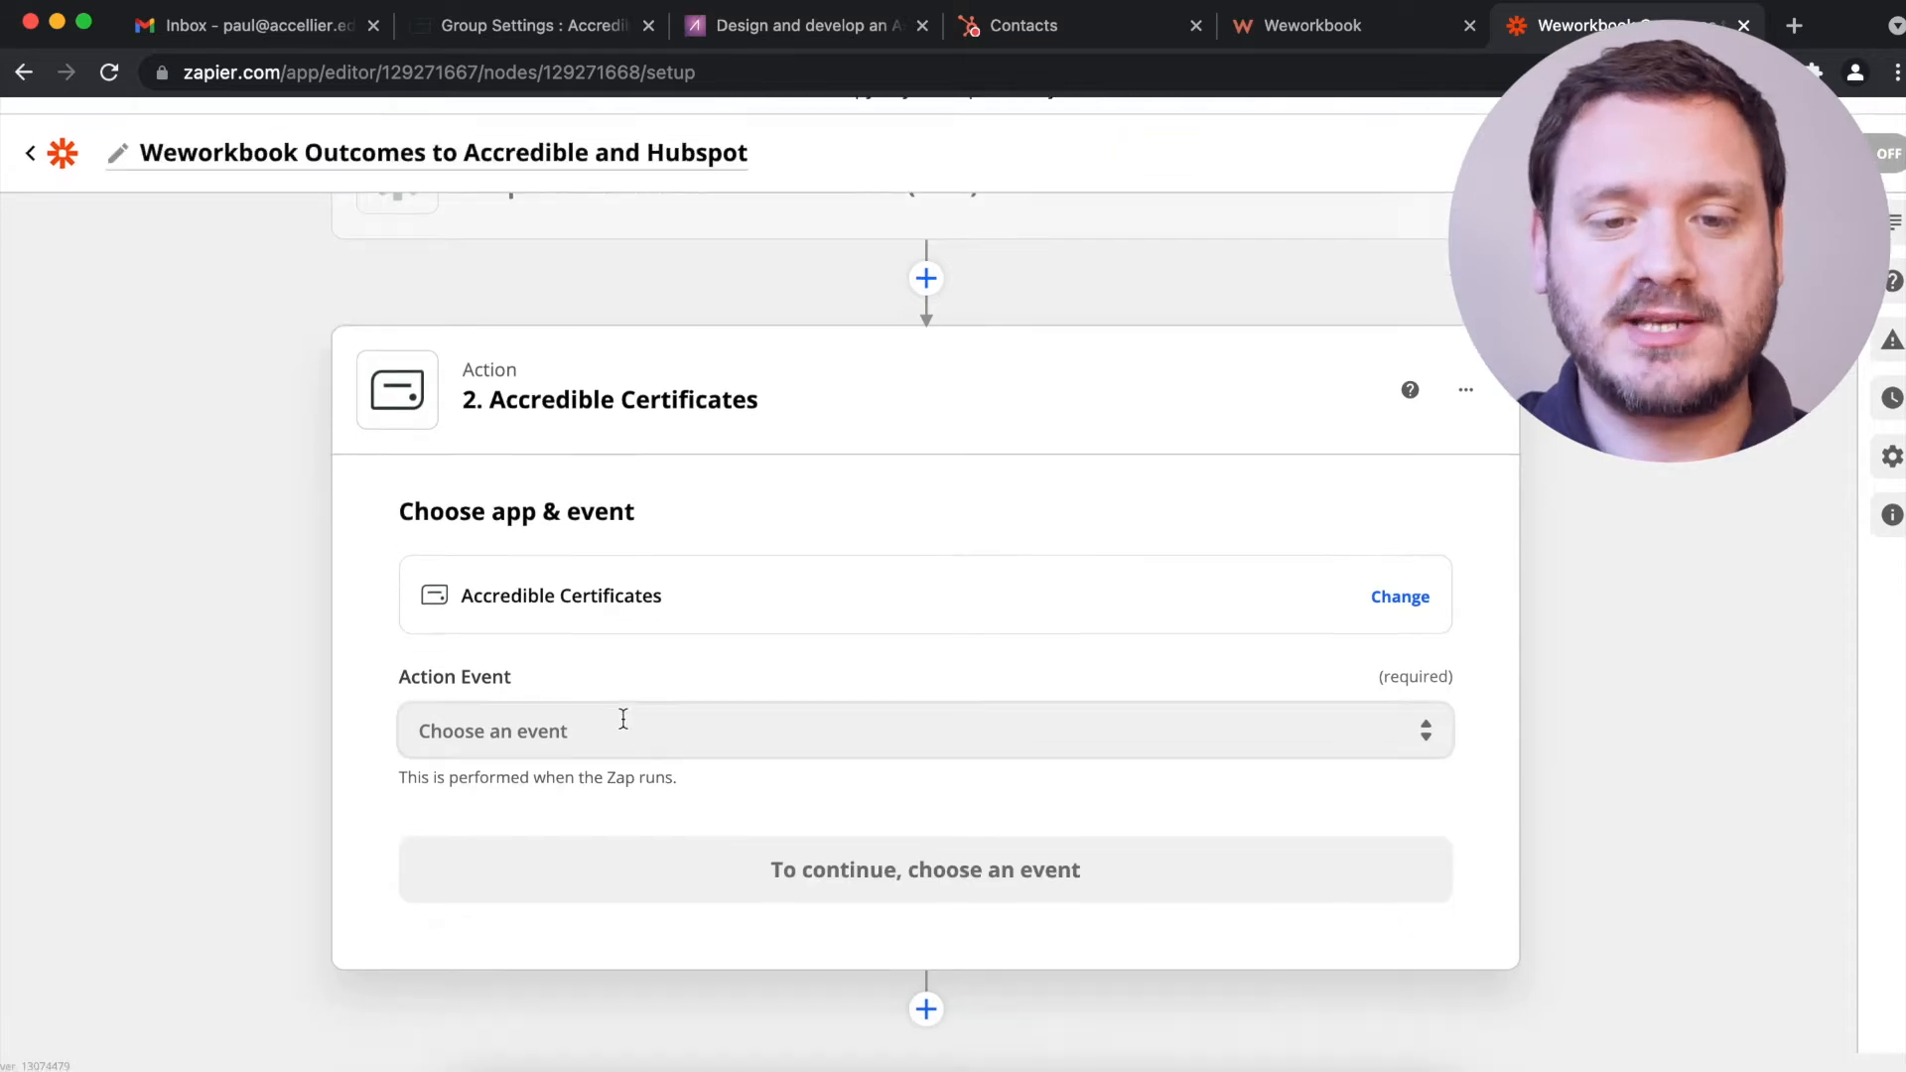
click(616, 741)
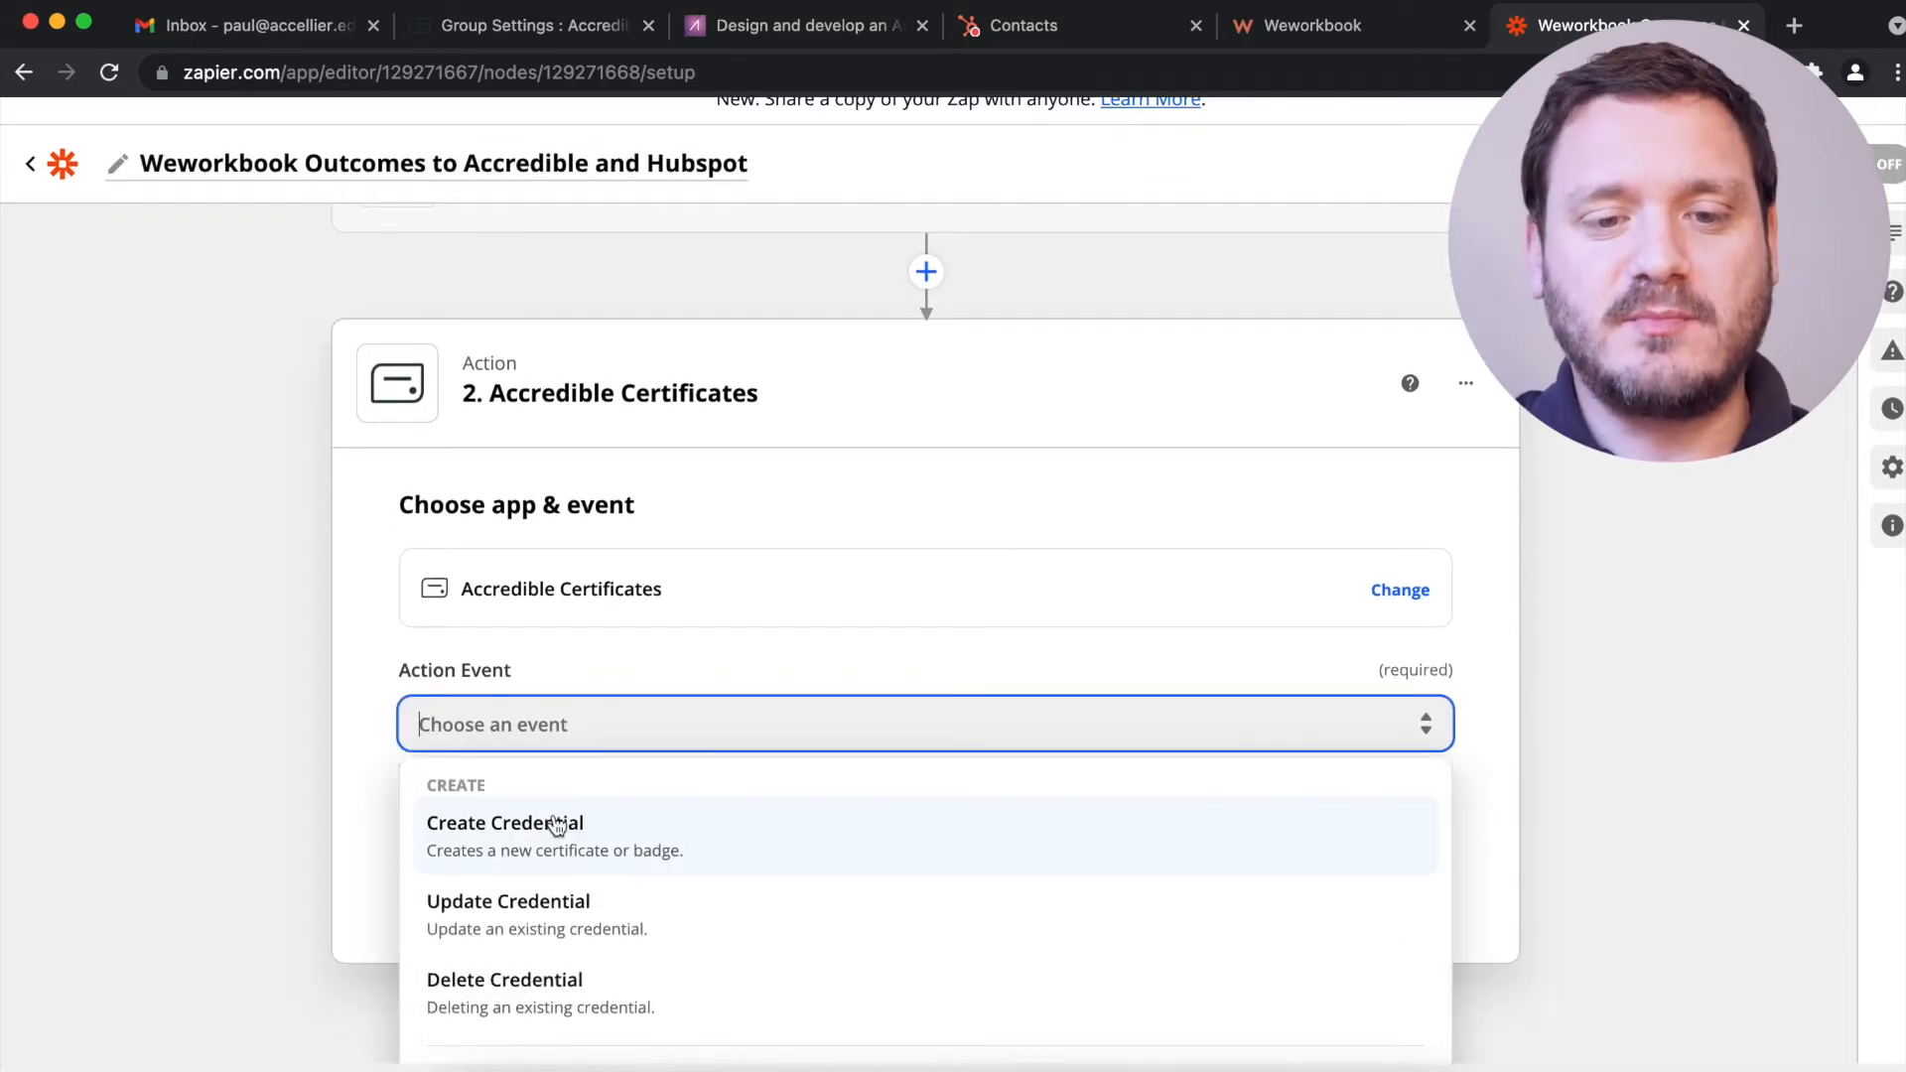
scroll(546, 864, up, 5)
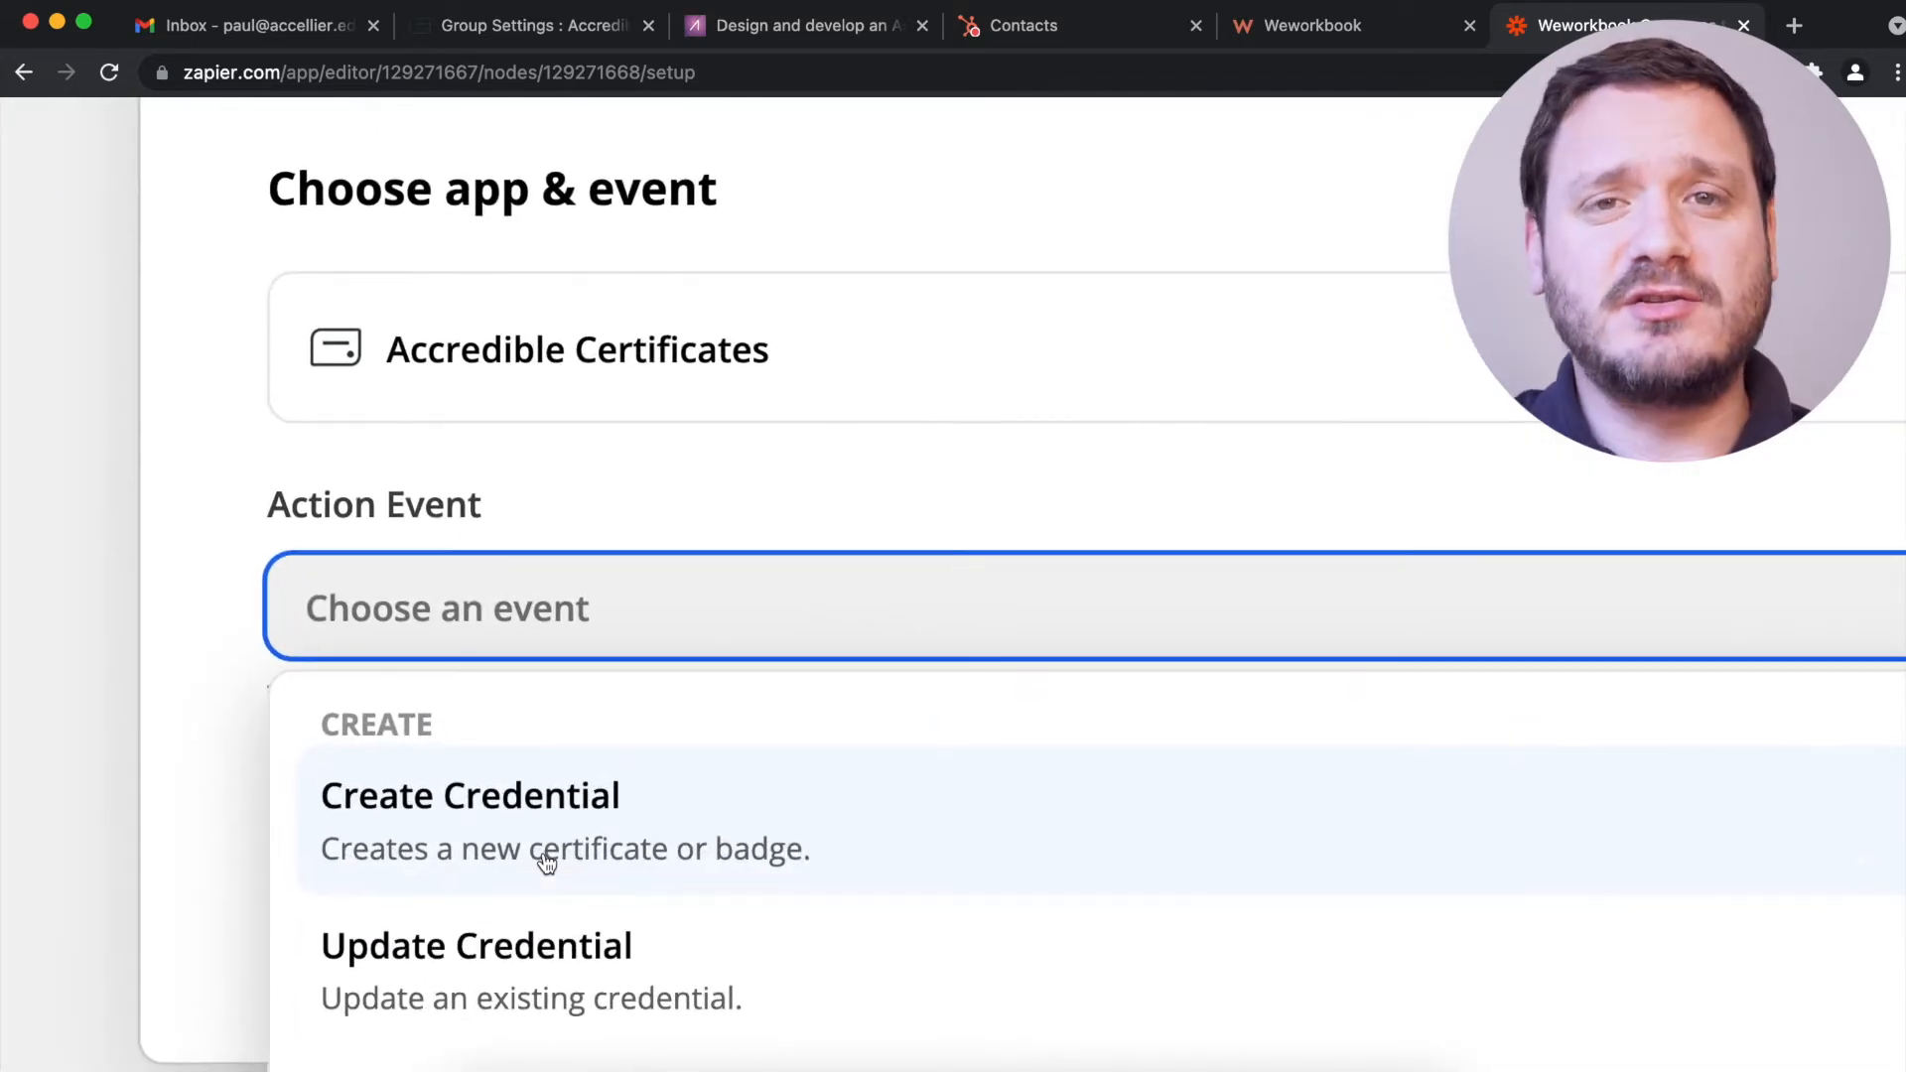
click(537, 820)
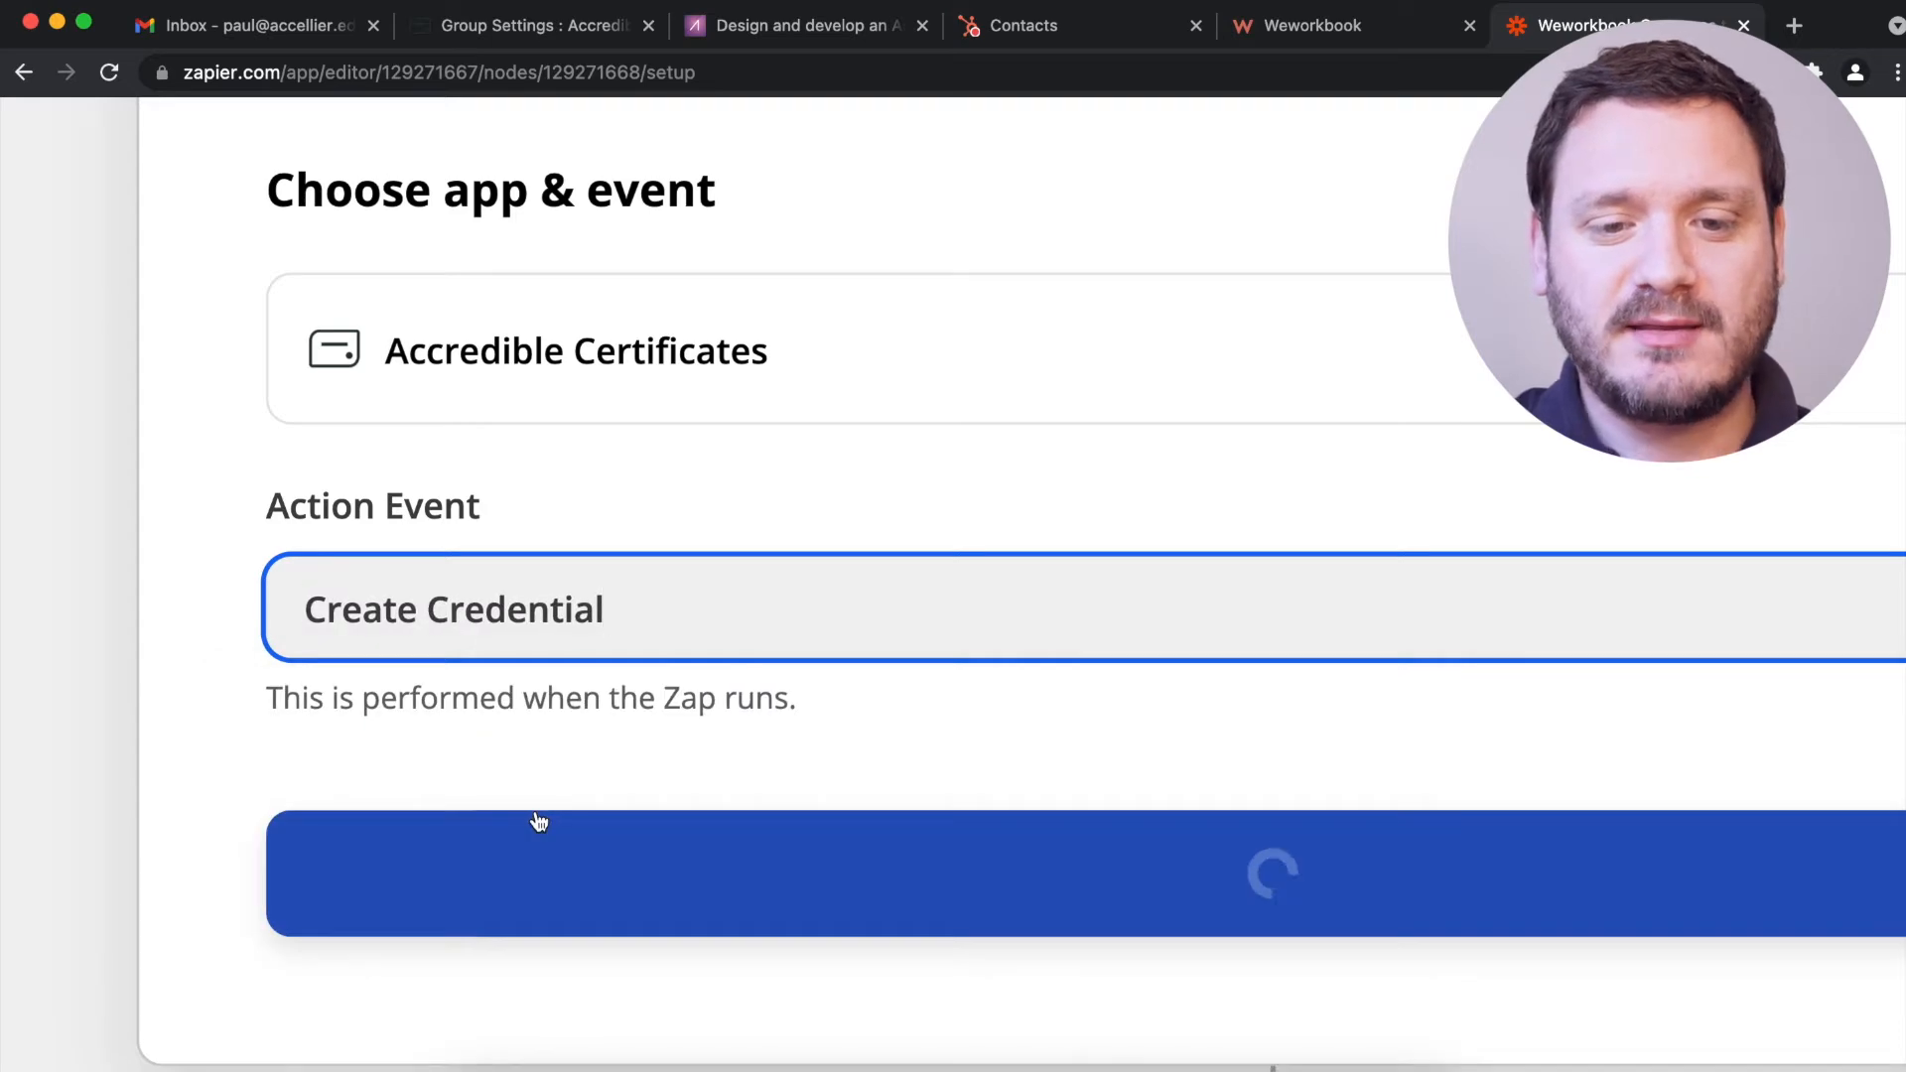
scroll(537, 820, down, 5)
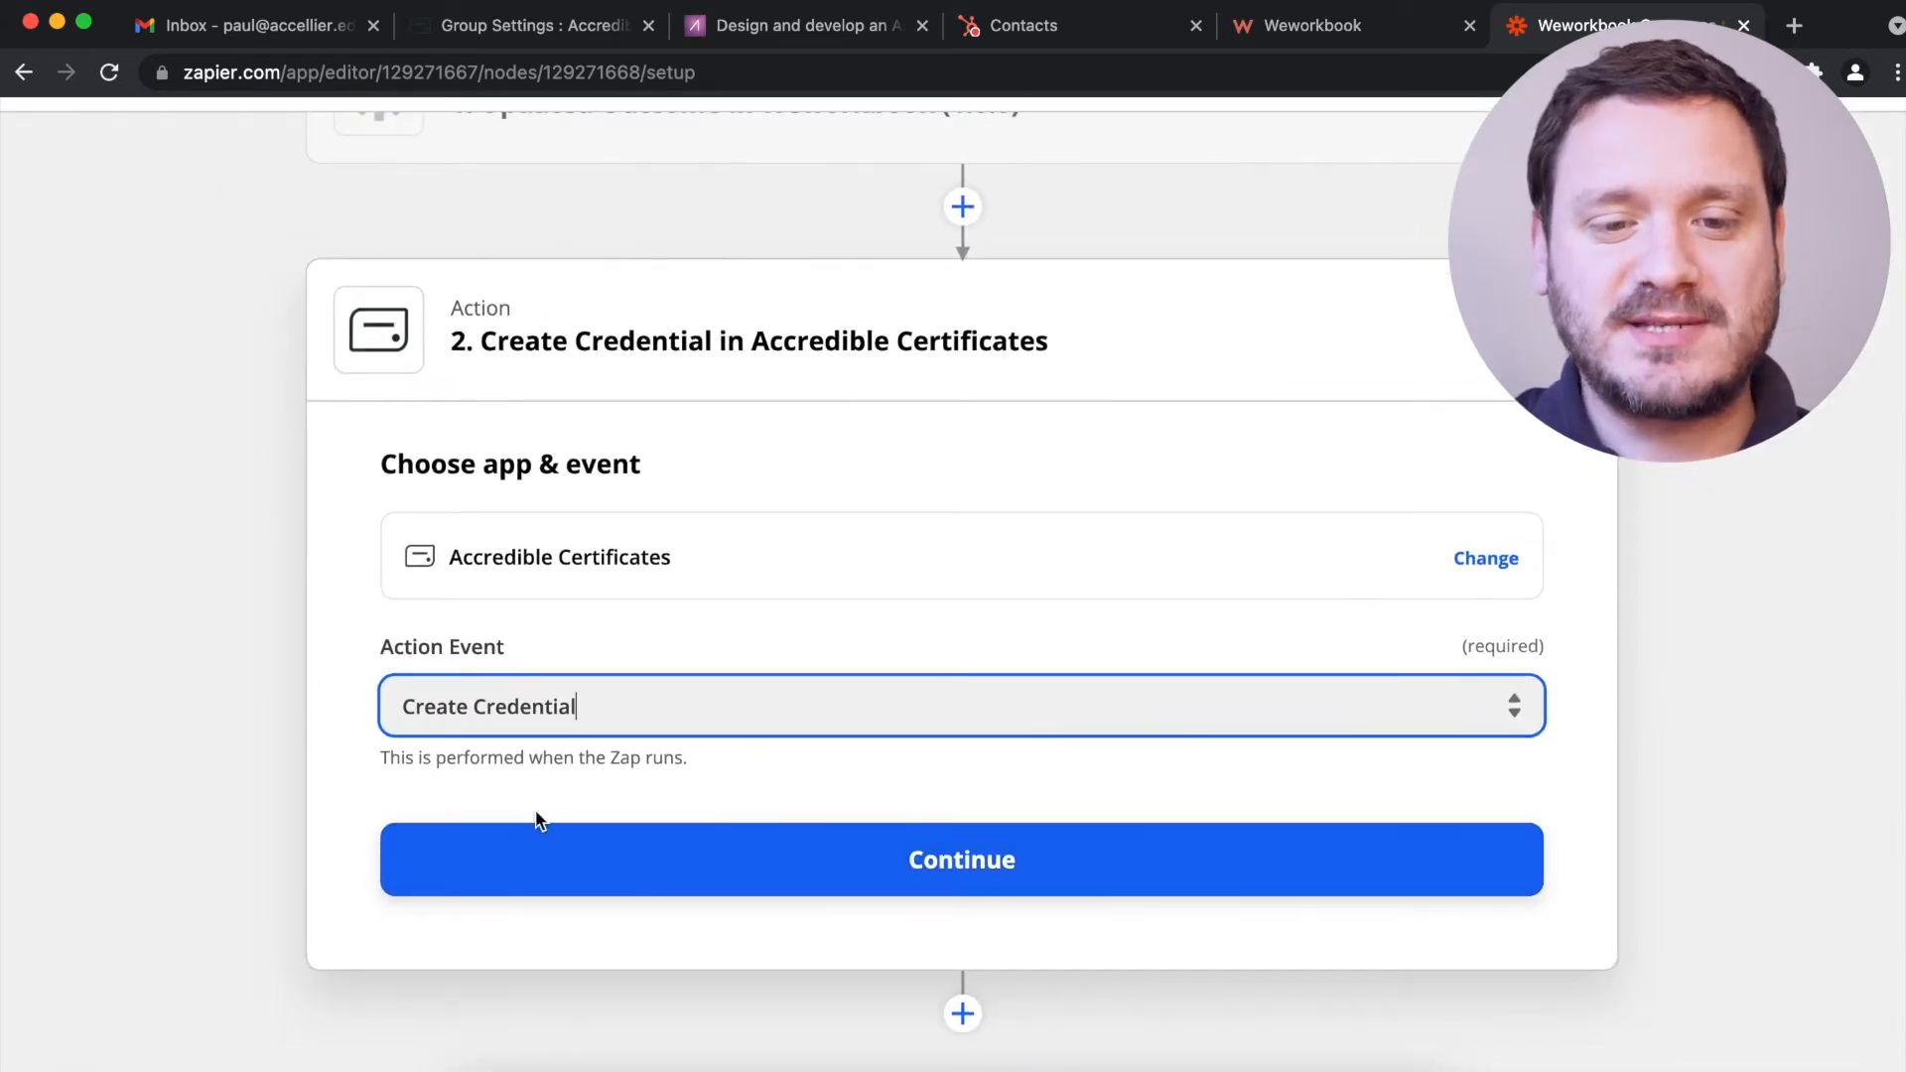
click(880, 859)
- Choose the connected Accredible Certificates account for the action and continue to its field setup
click(881, 771)
click(651, 1030)
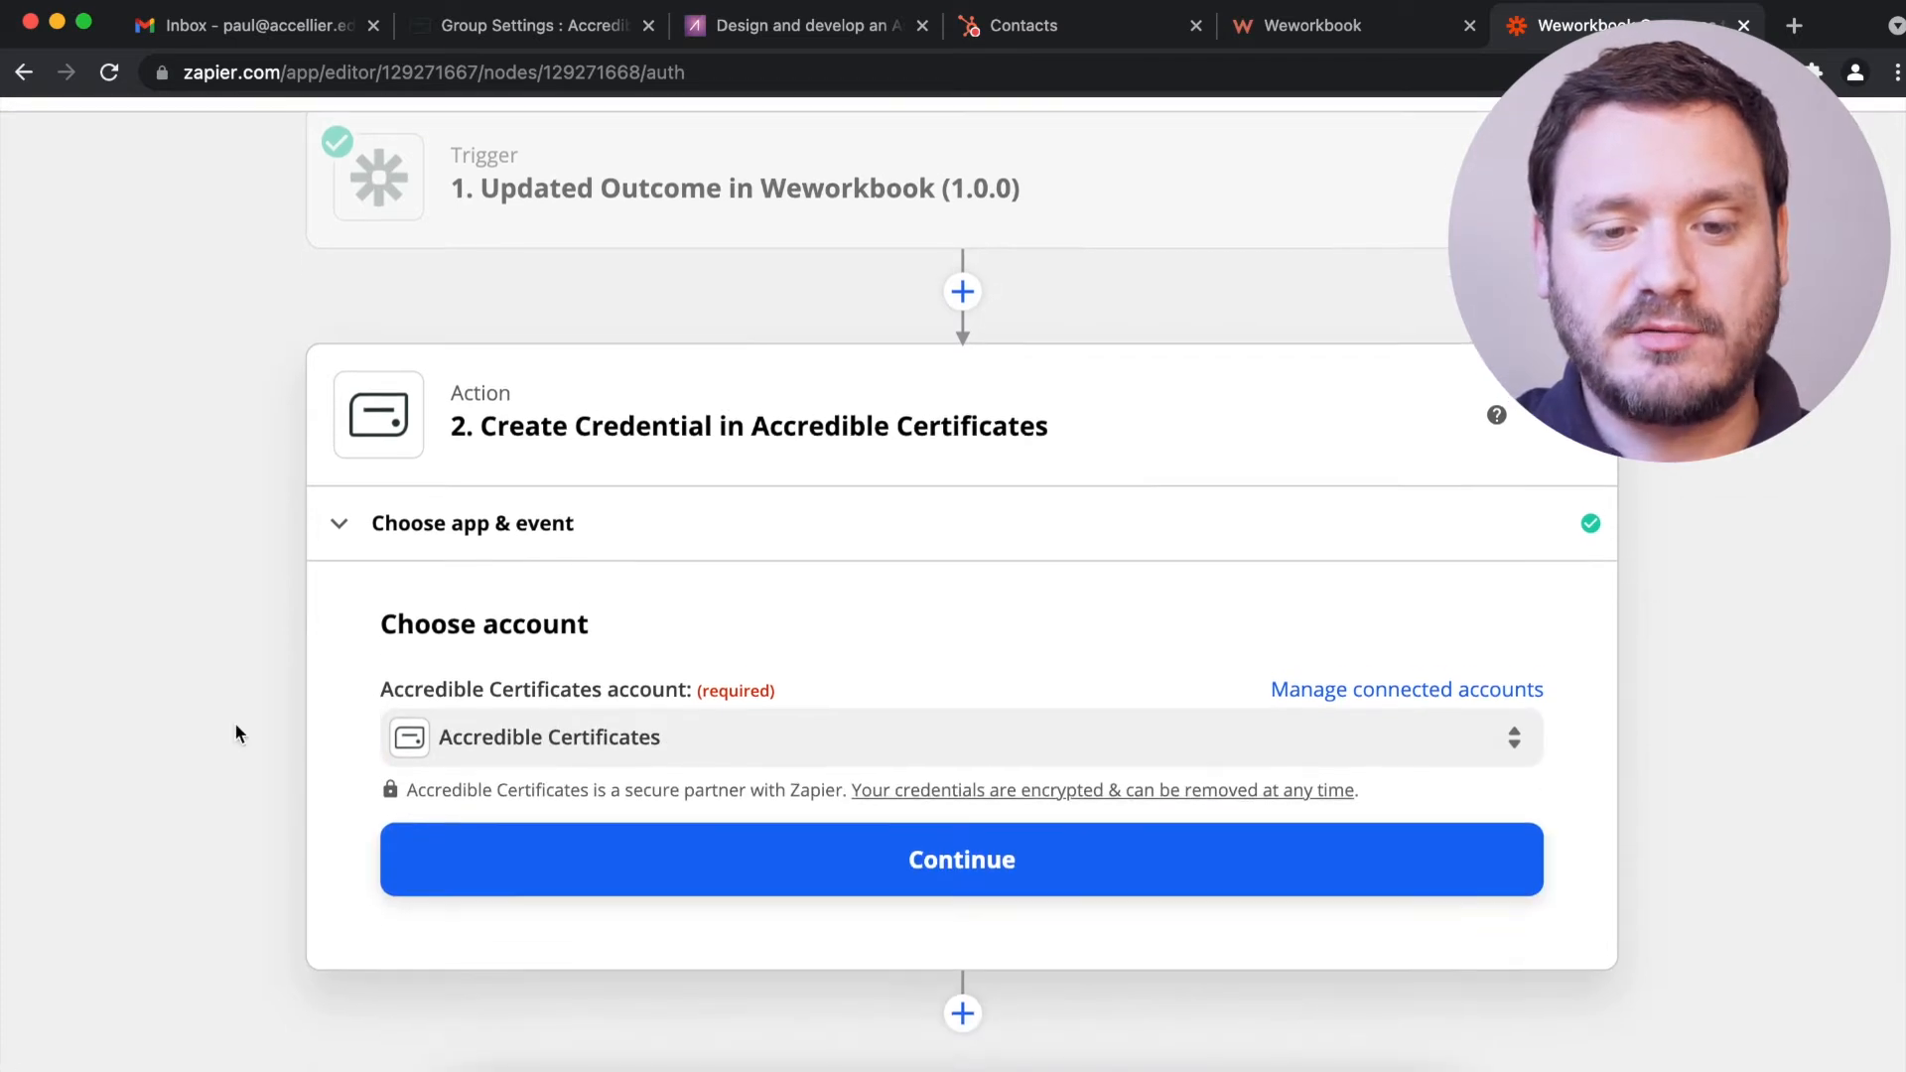
click(958, 860)
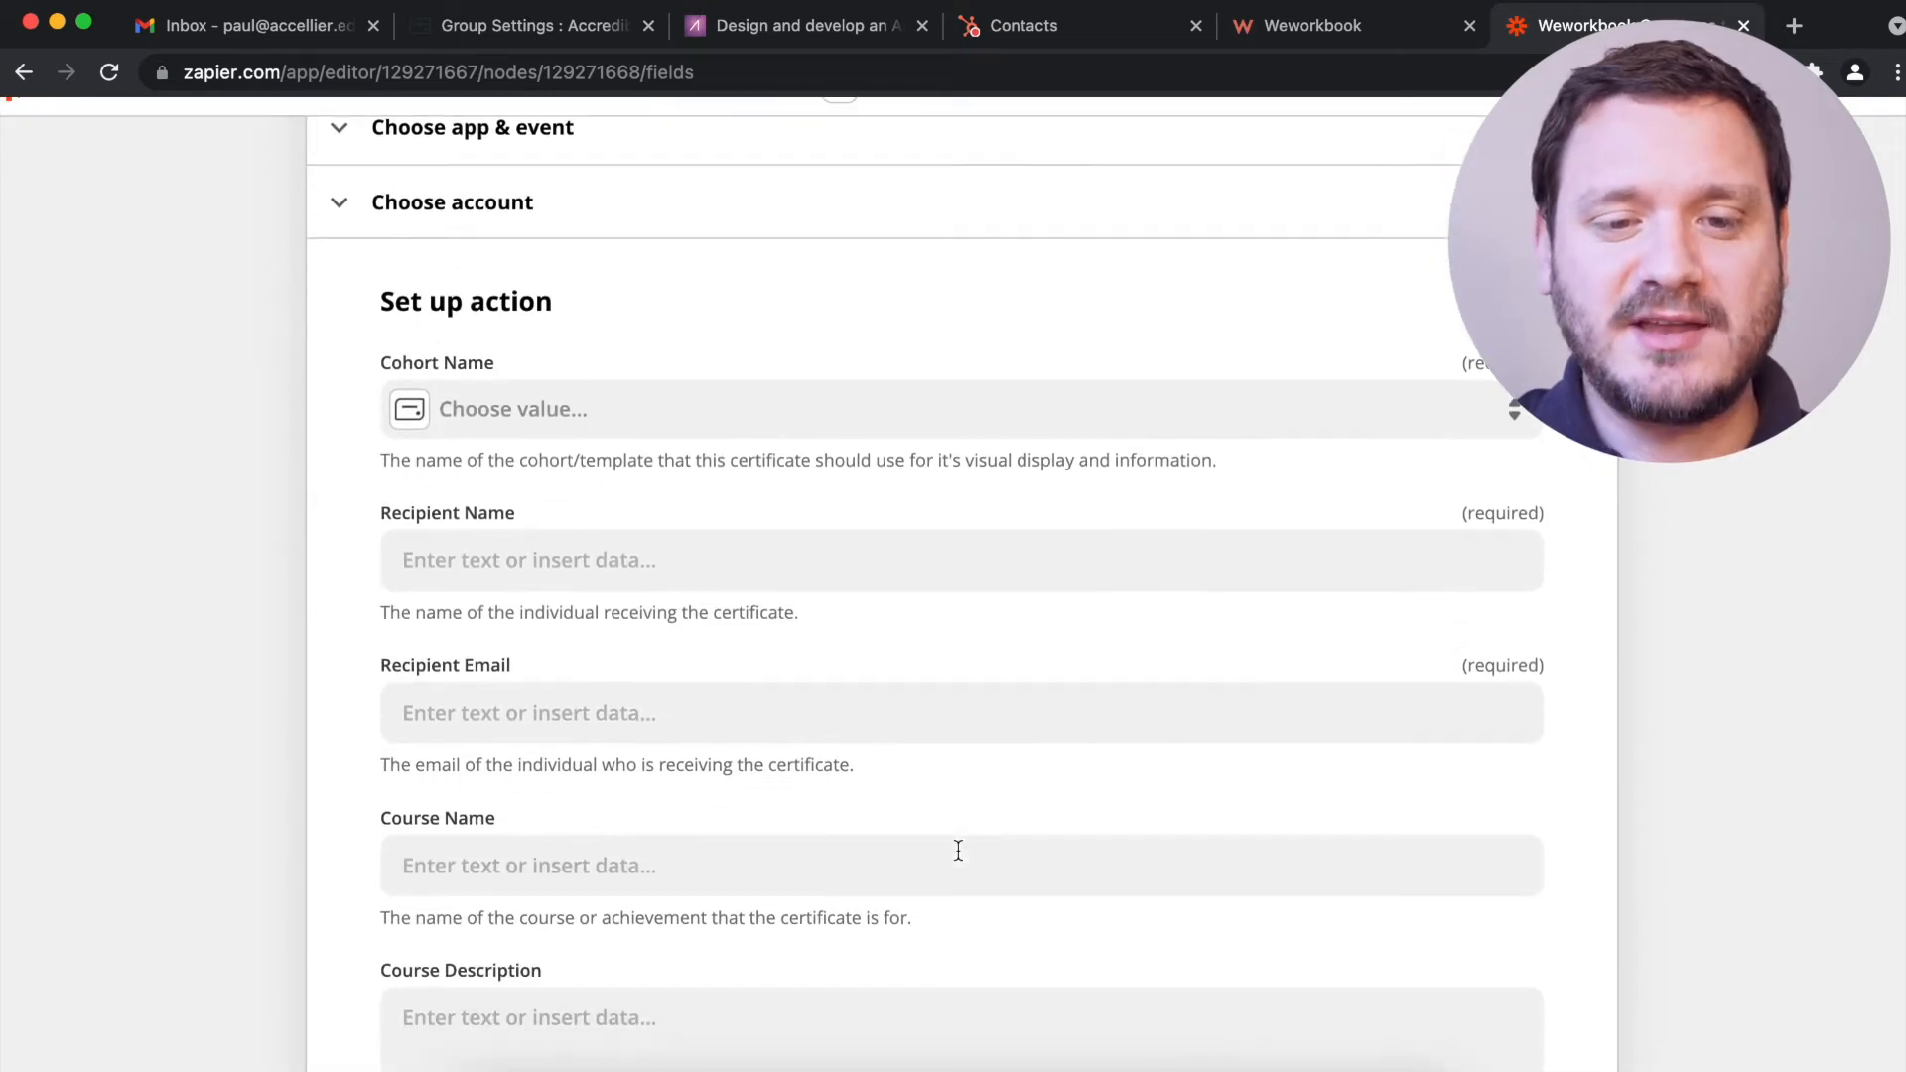
- Map the Cohort Name to the custom trigger value Result Data Unit Identifier
click(962, 399)
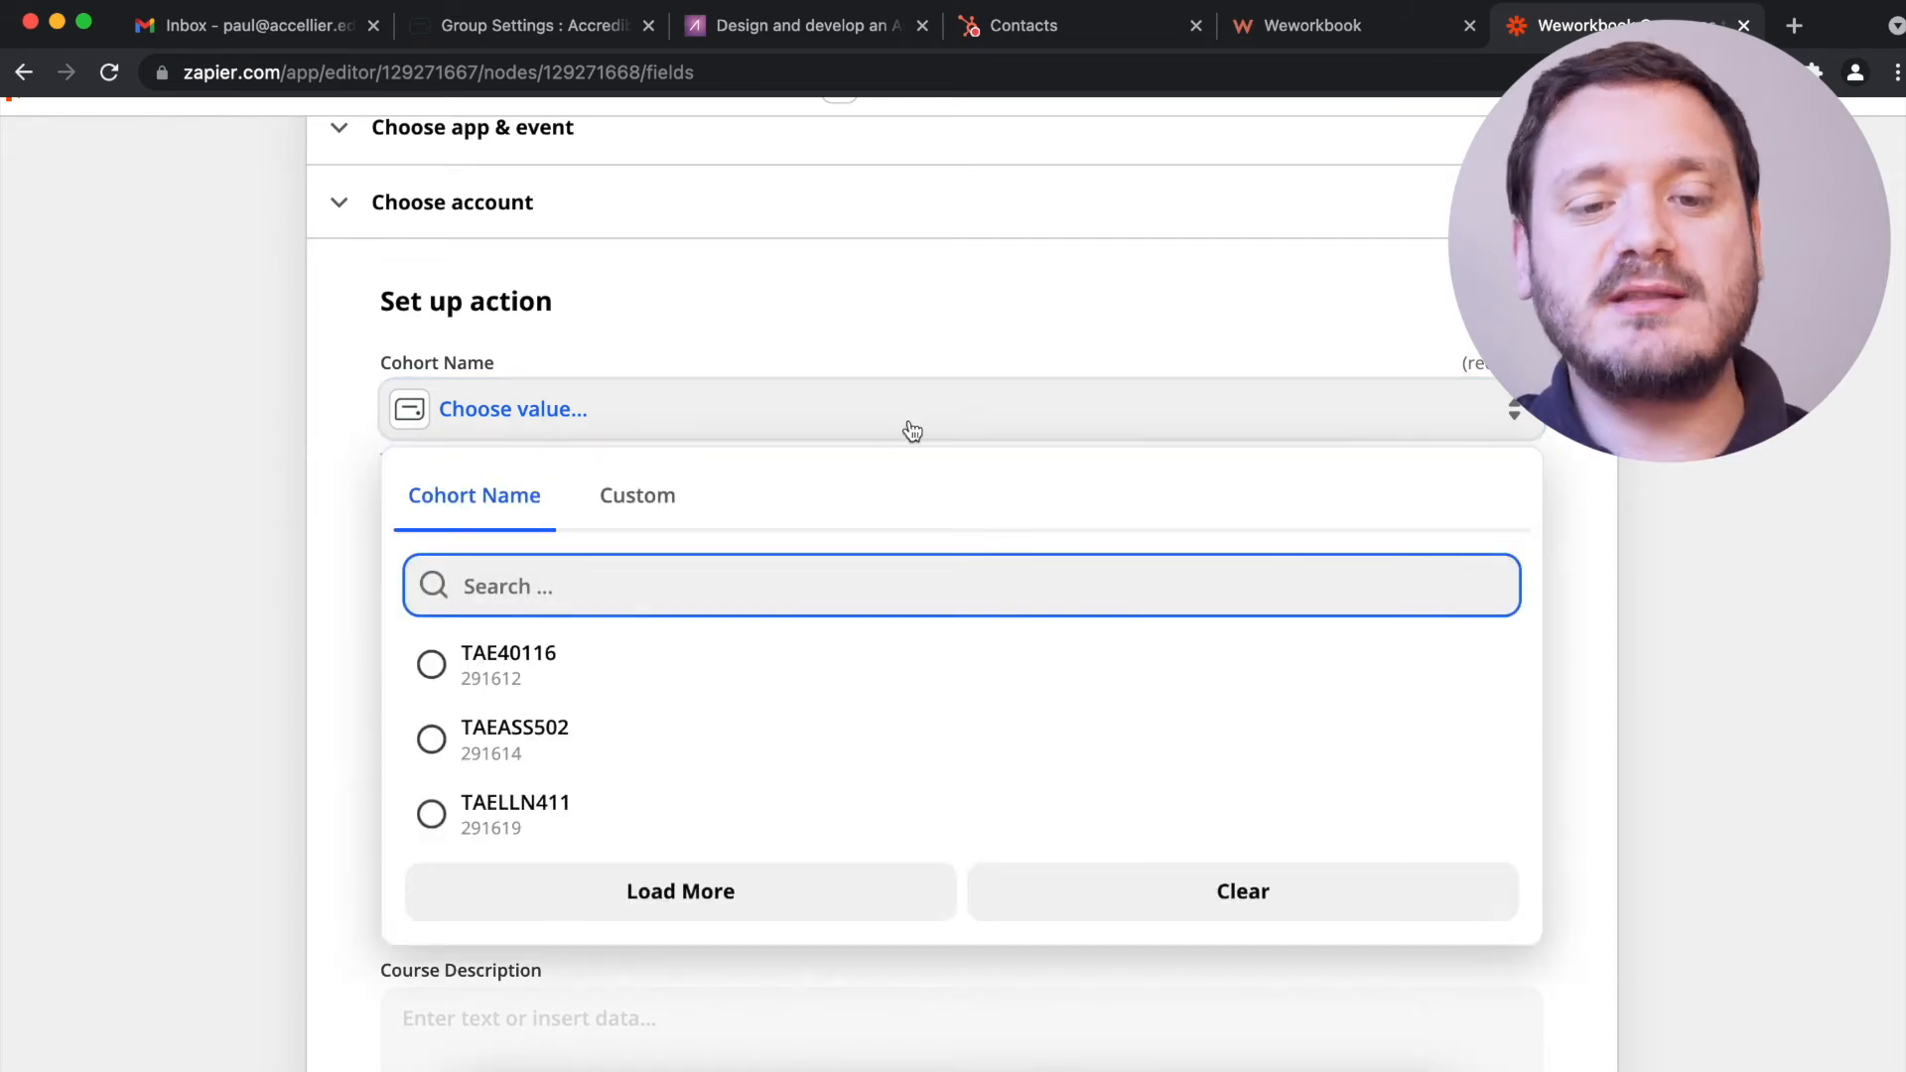
click(647, 506)
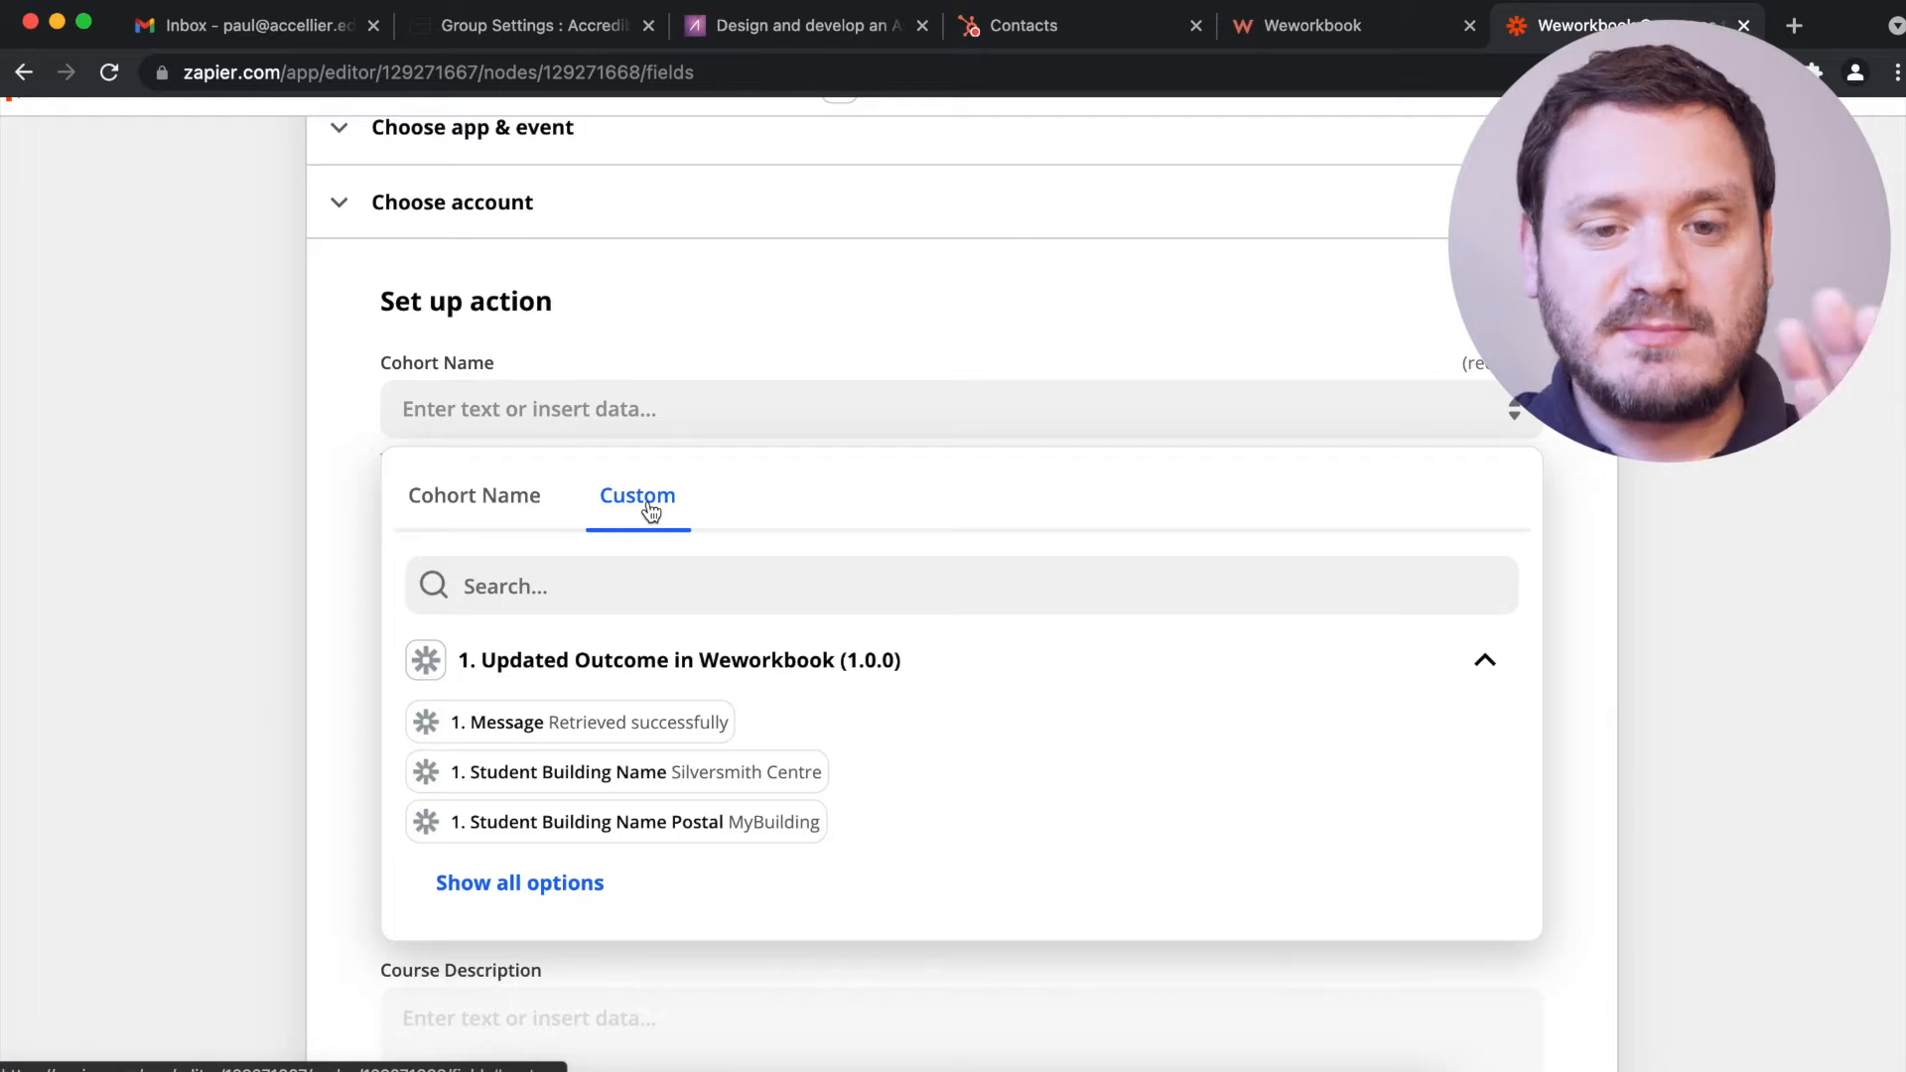
click(548, 893)
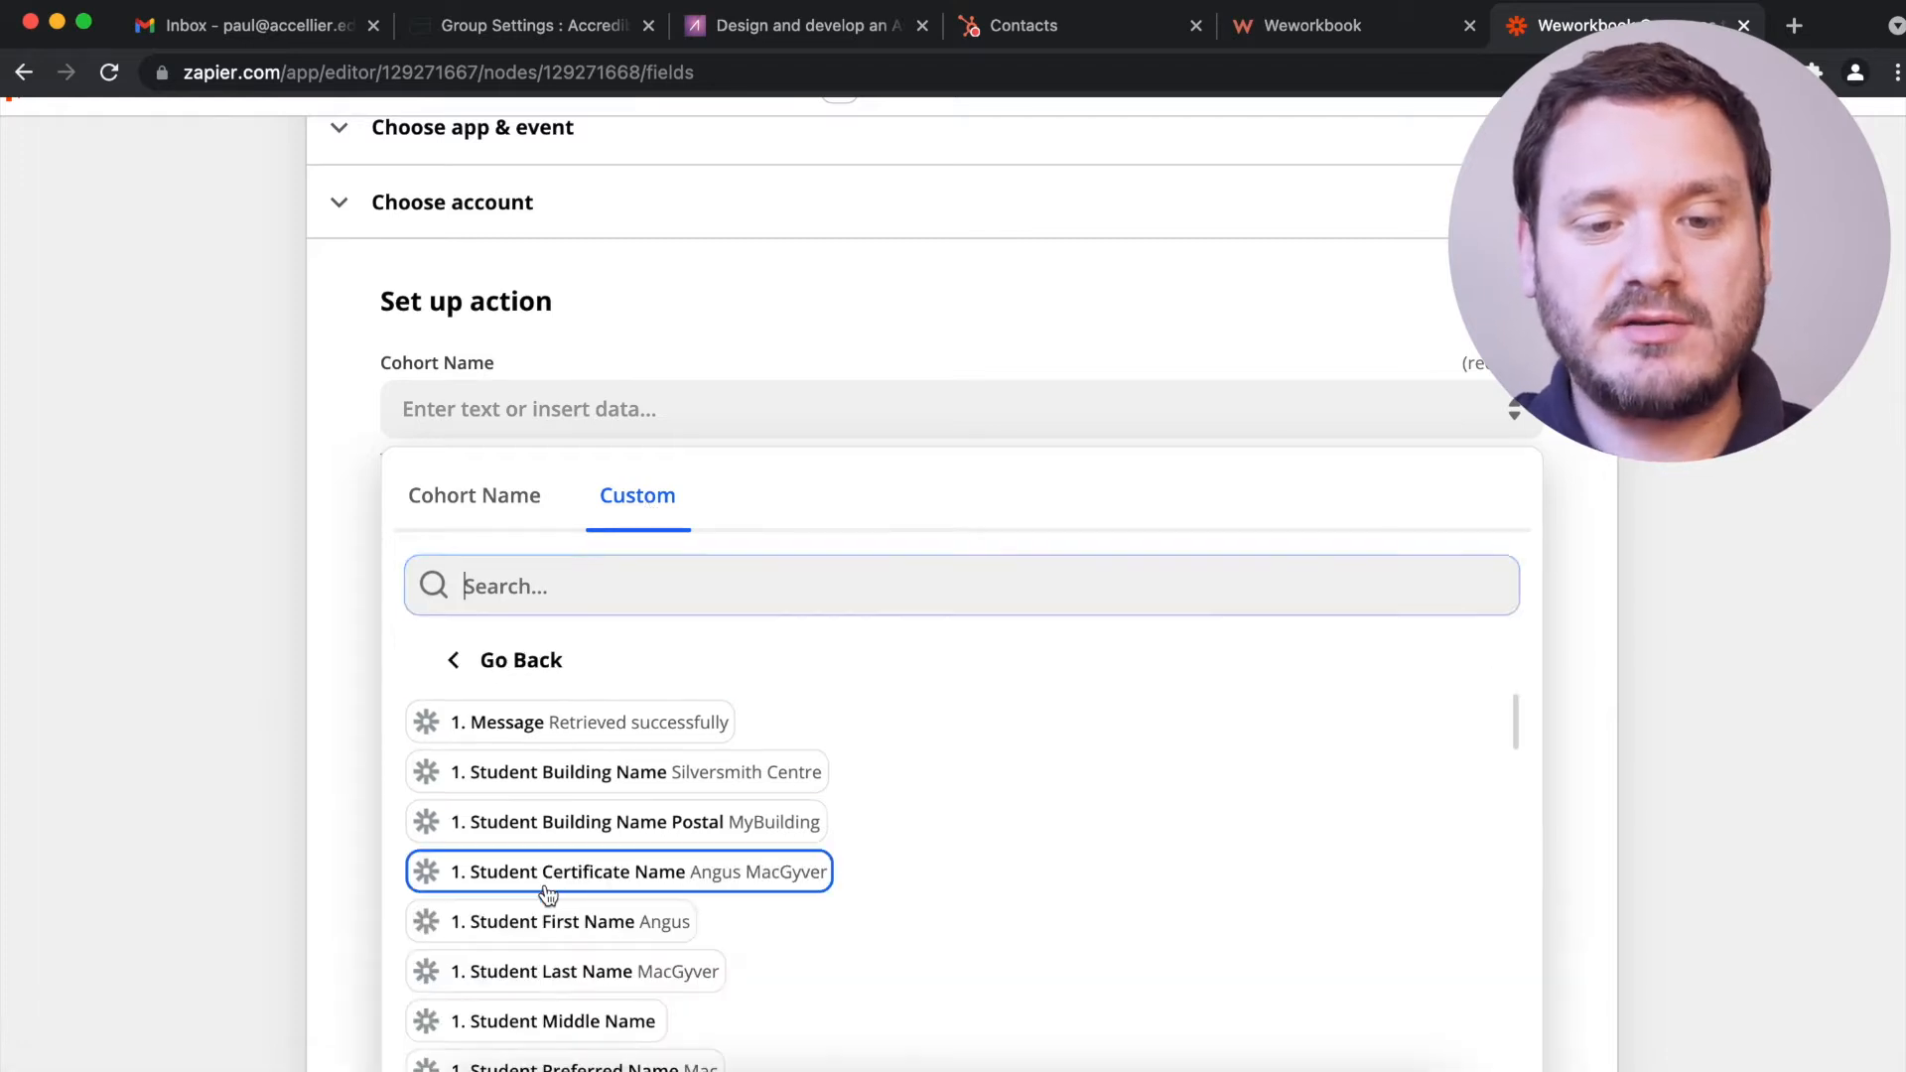
scroll(425, 885, down, 3)
scroll(280, 888, down, 2)
scroll(280, 889, down, 1)
scroll(717, 639, down, 6)
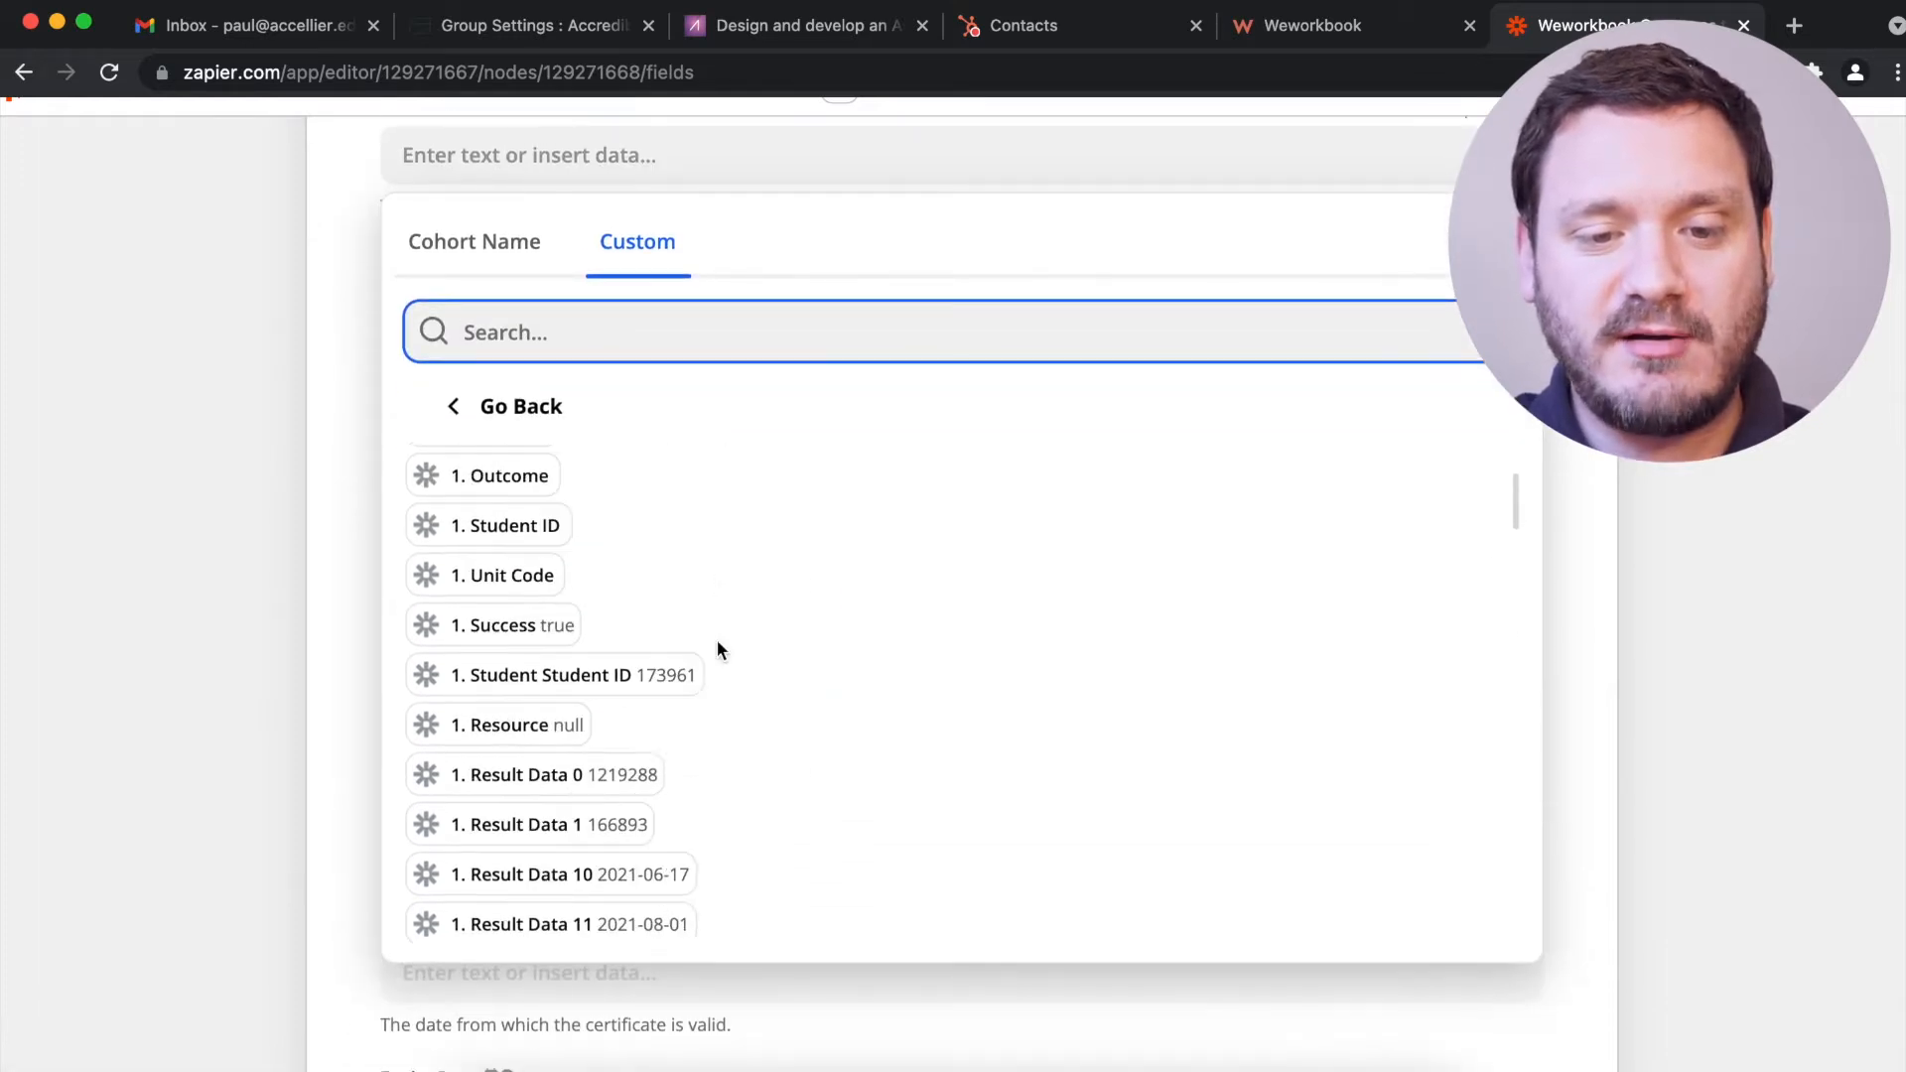
scroll(663, 617, down, 5)
scroll(656, 619, down, 10)
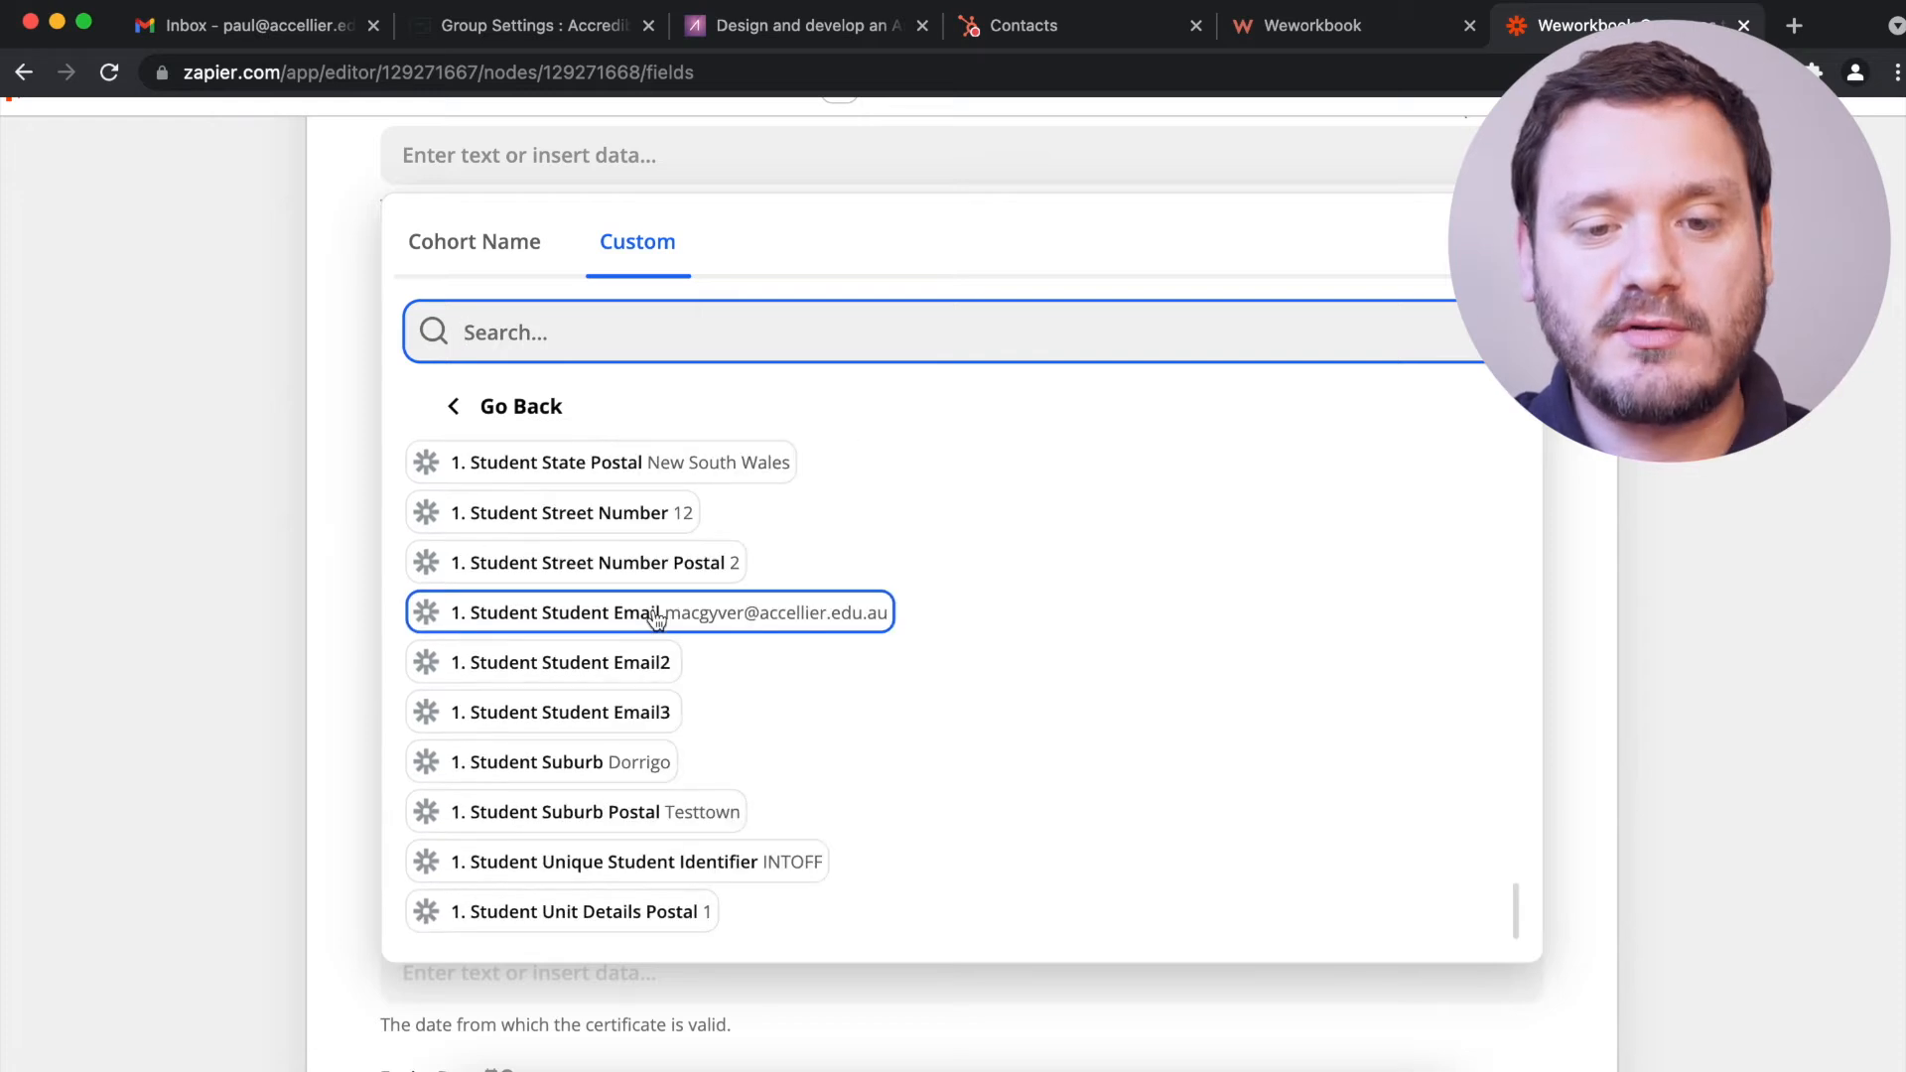
scroll(656, 618, up, 4)
scroll(656, 618, up, 10)
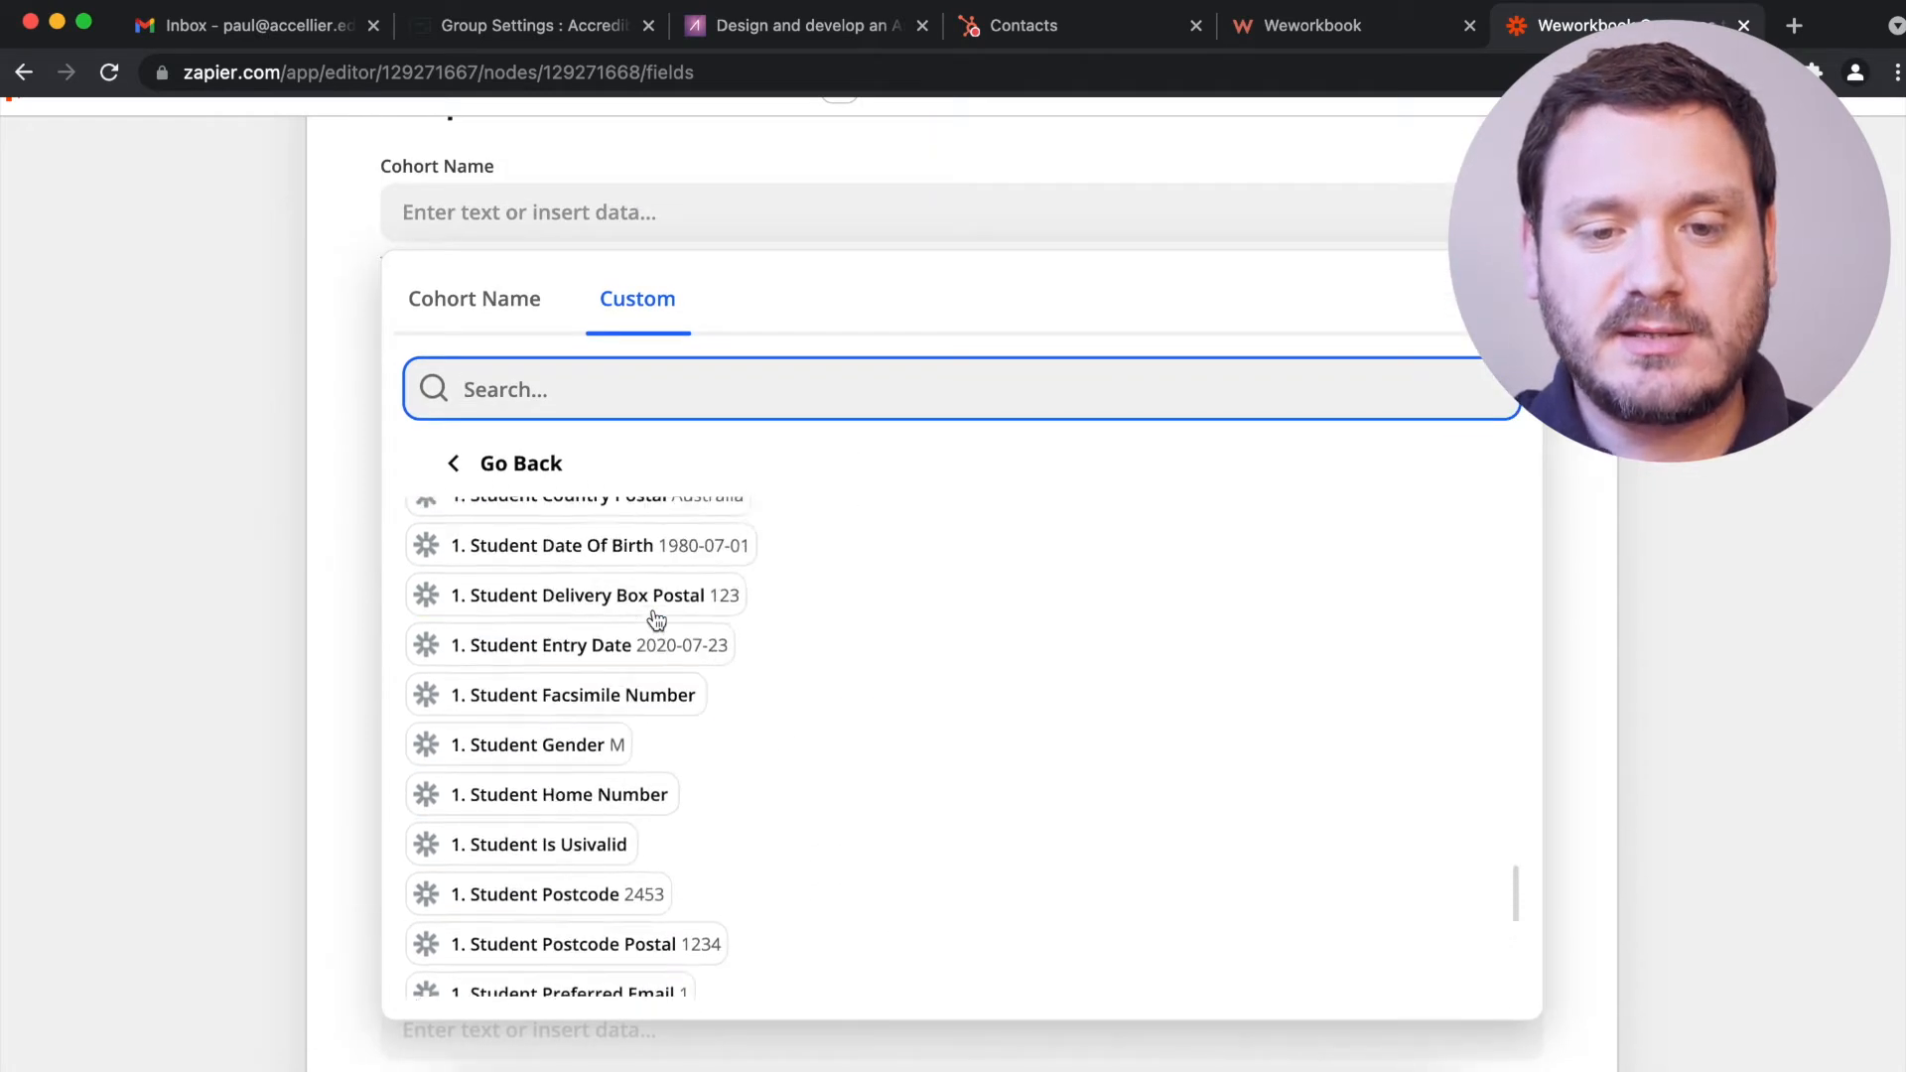
click(786, 743)
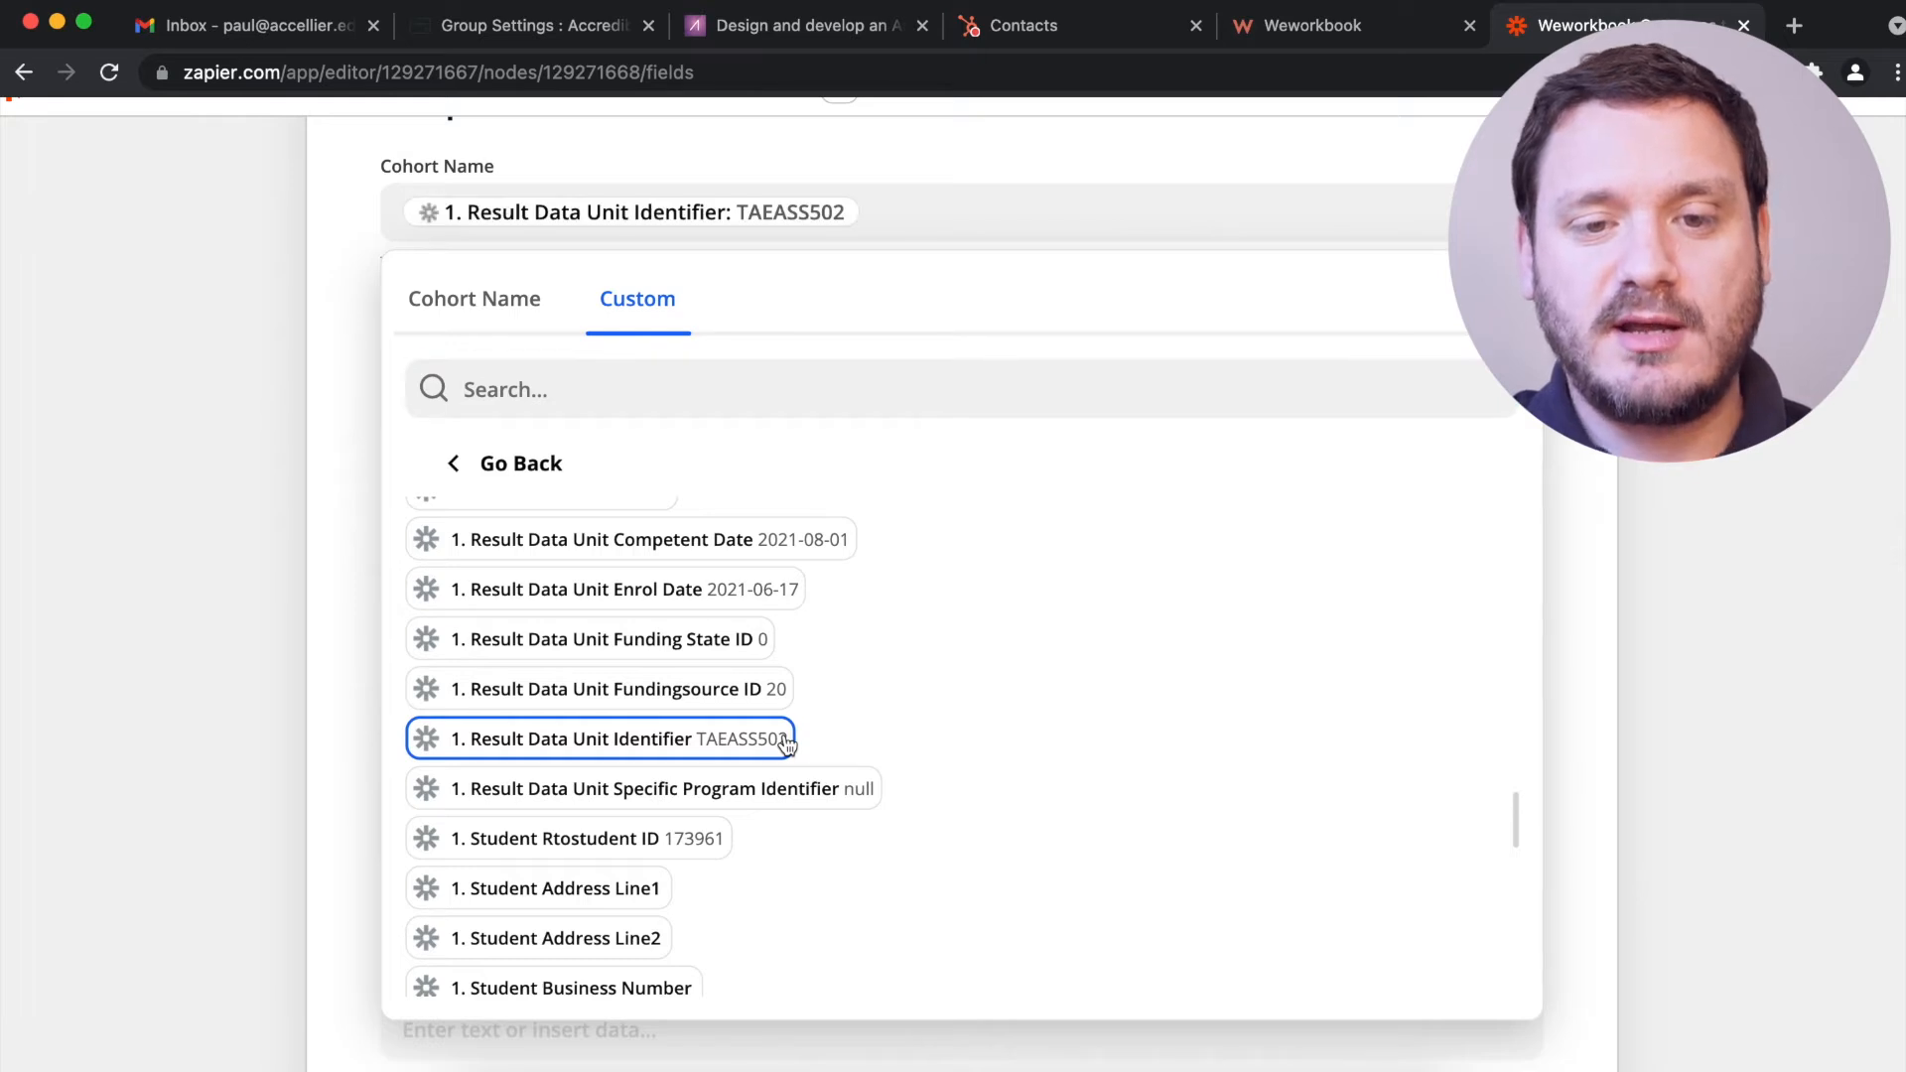
click(202, 572)
scroll(201, 572, up, 2)
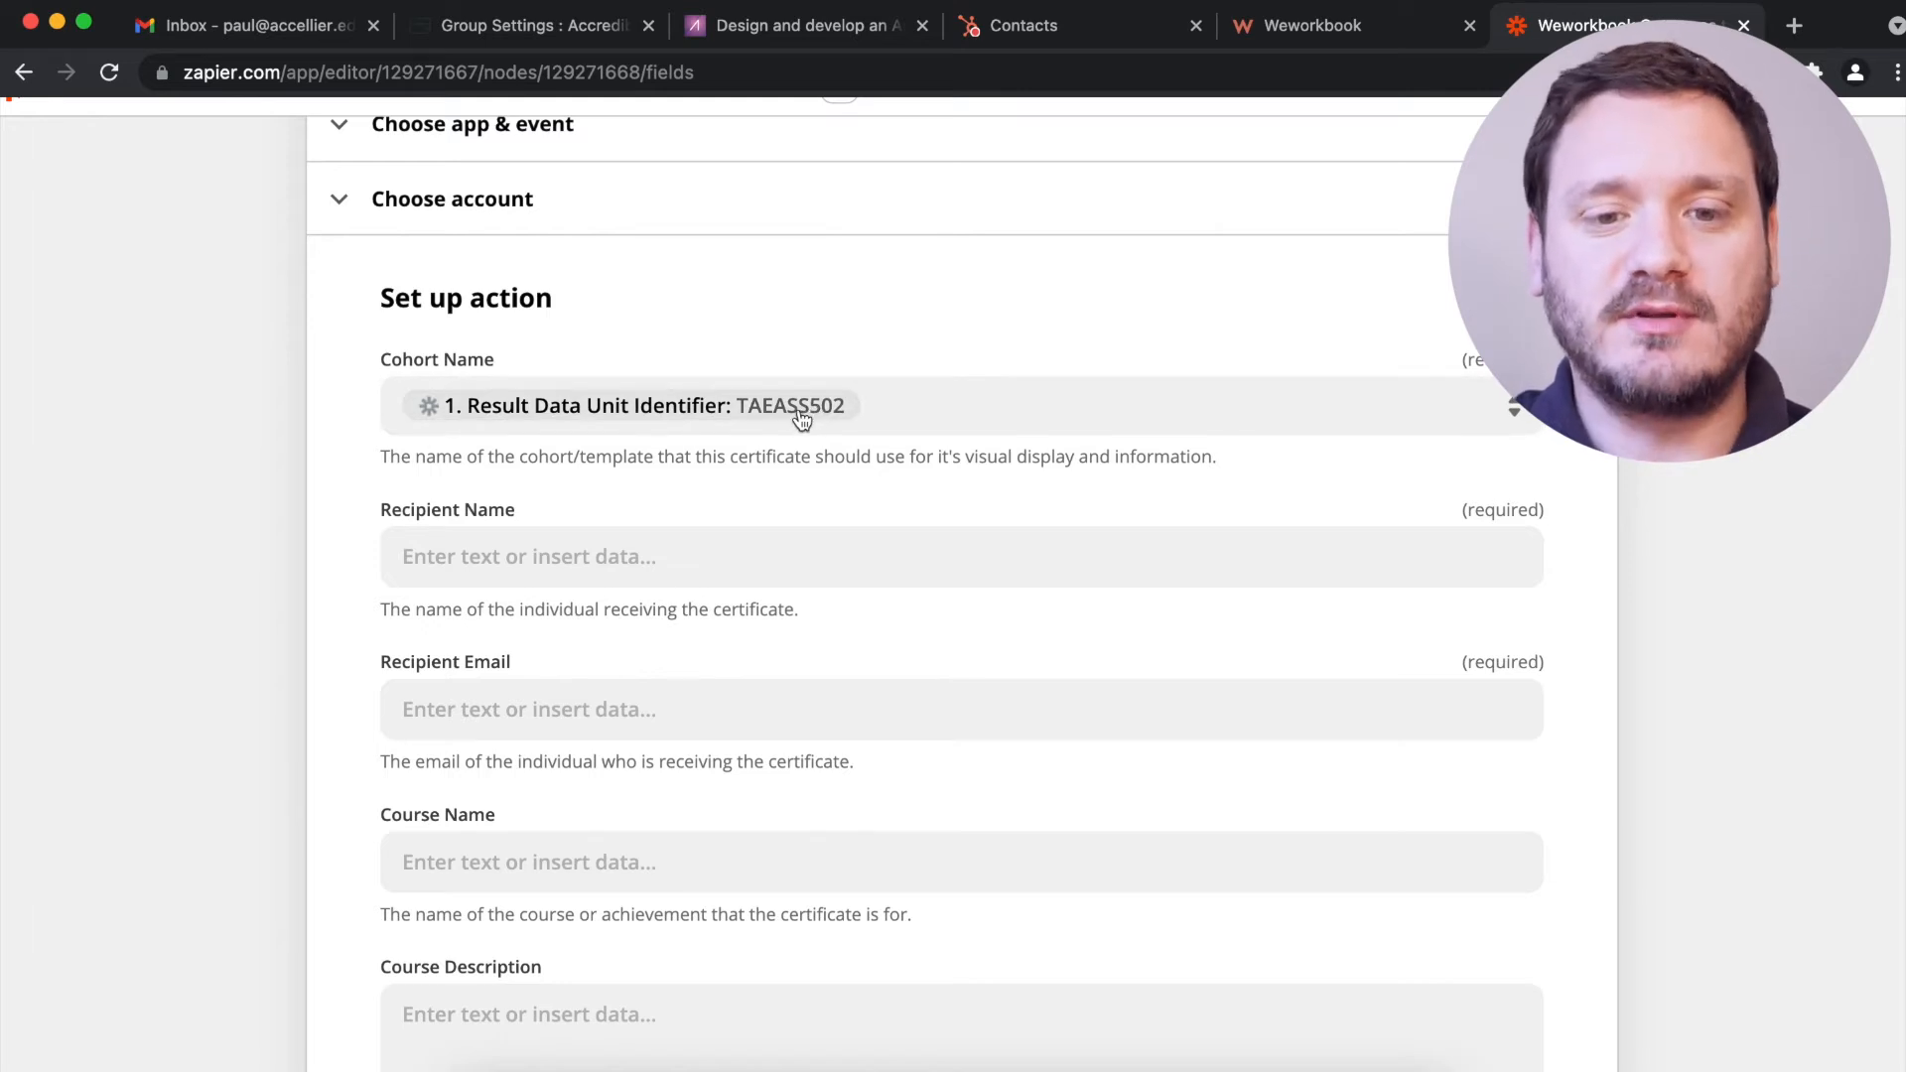
- Fill the Recipient Name with the trigger's Student First Name and Student Last Name values
click(548, 558)
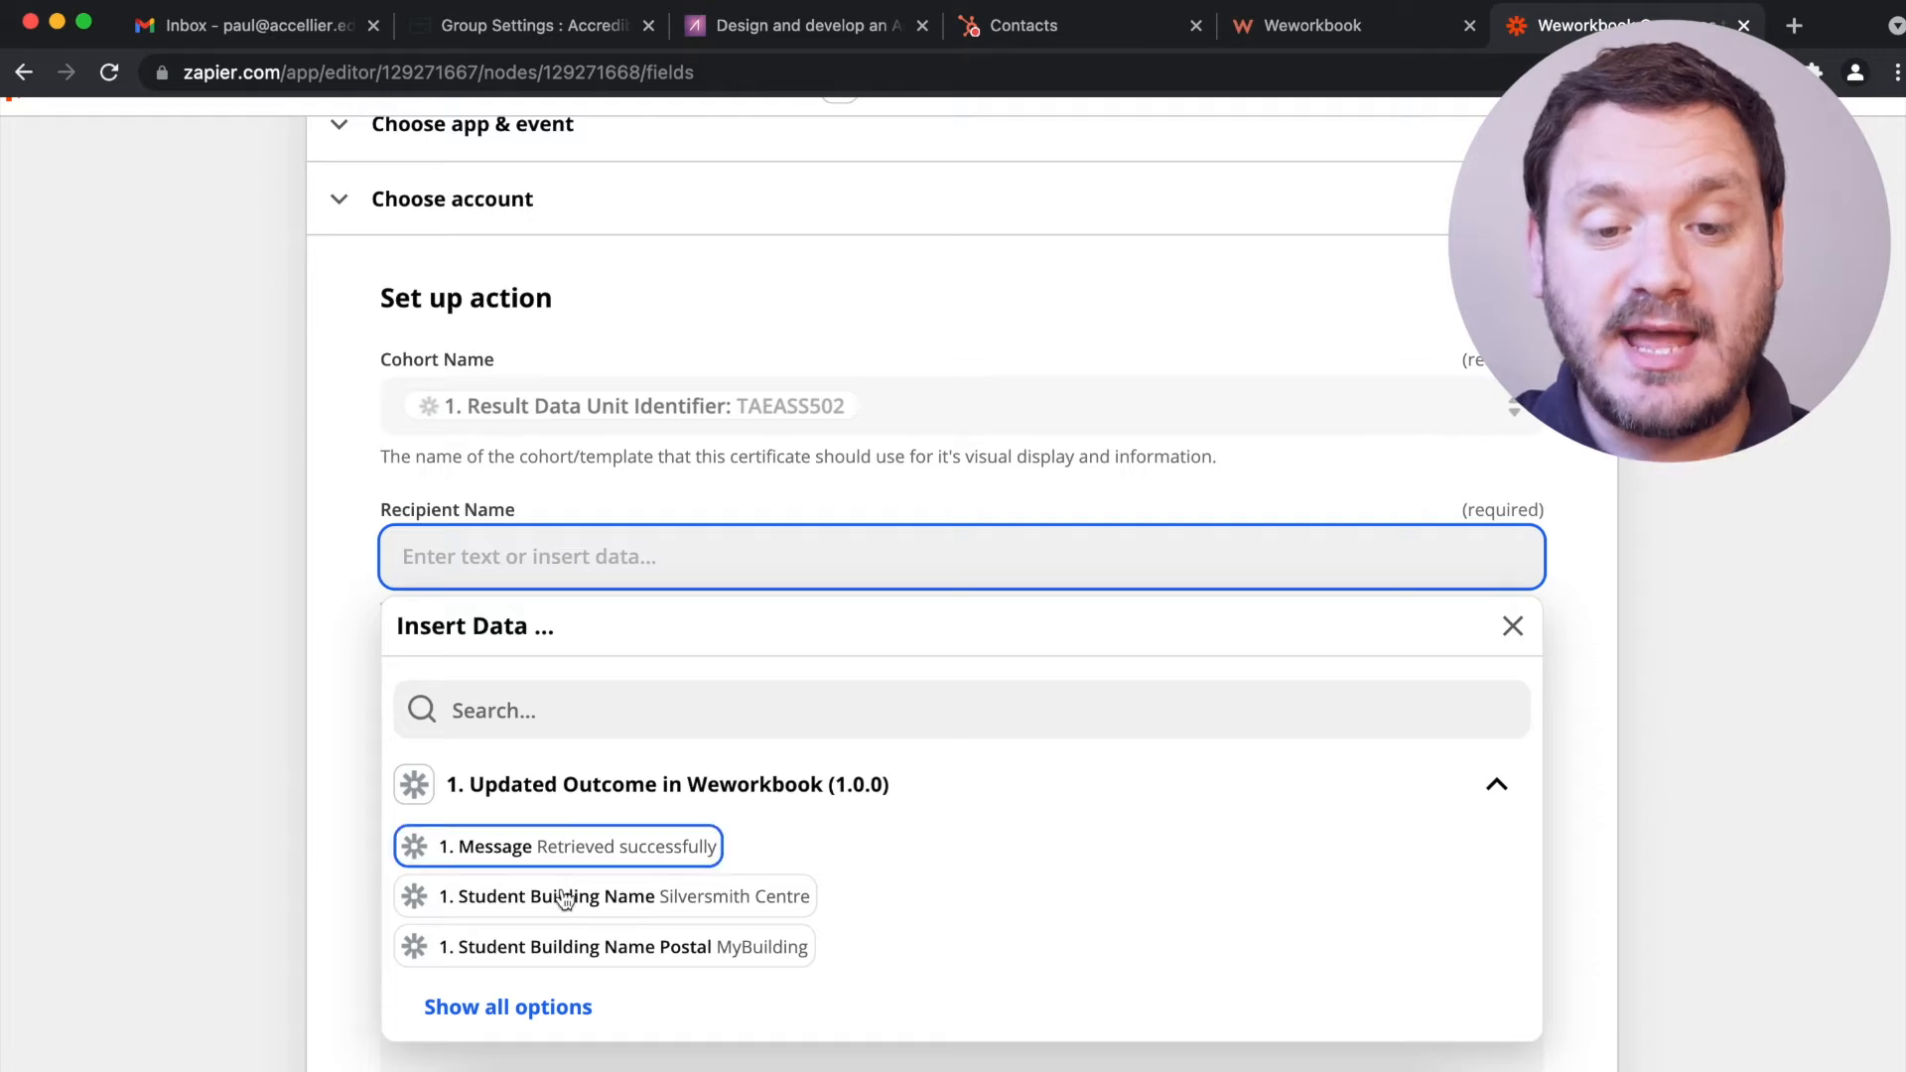
click(506, 1007)
scroll(266, 875, down, 1)
scroll(268, 883, down, 3)
click(615, 879)
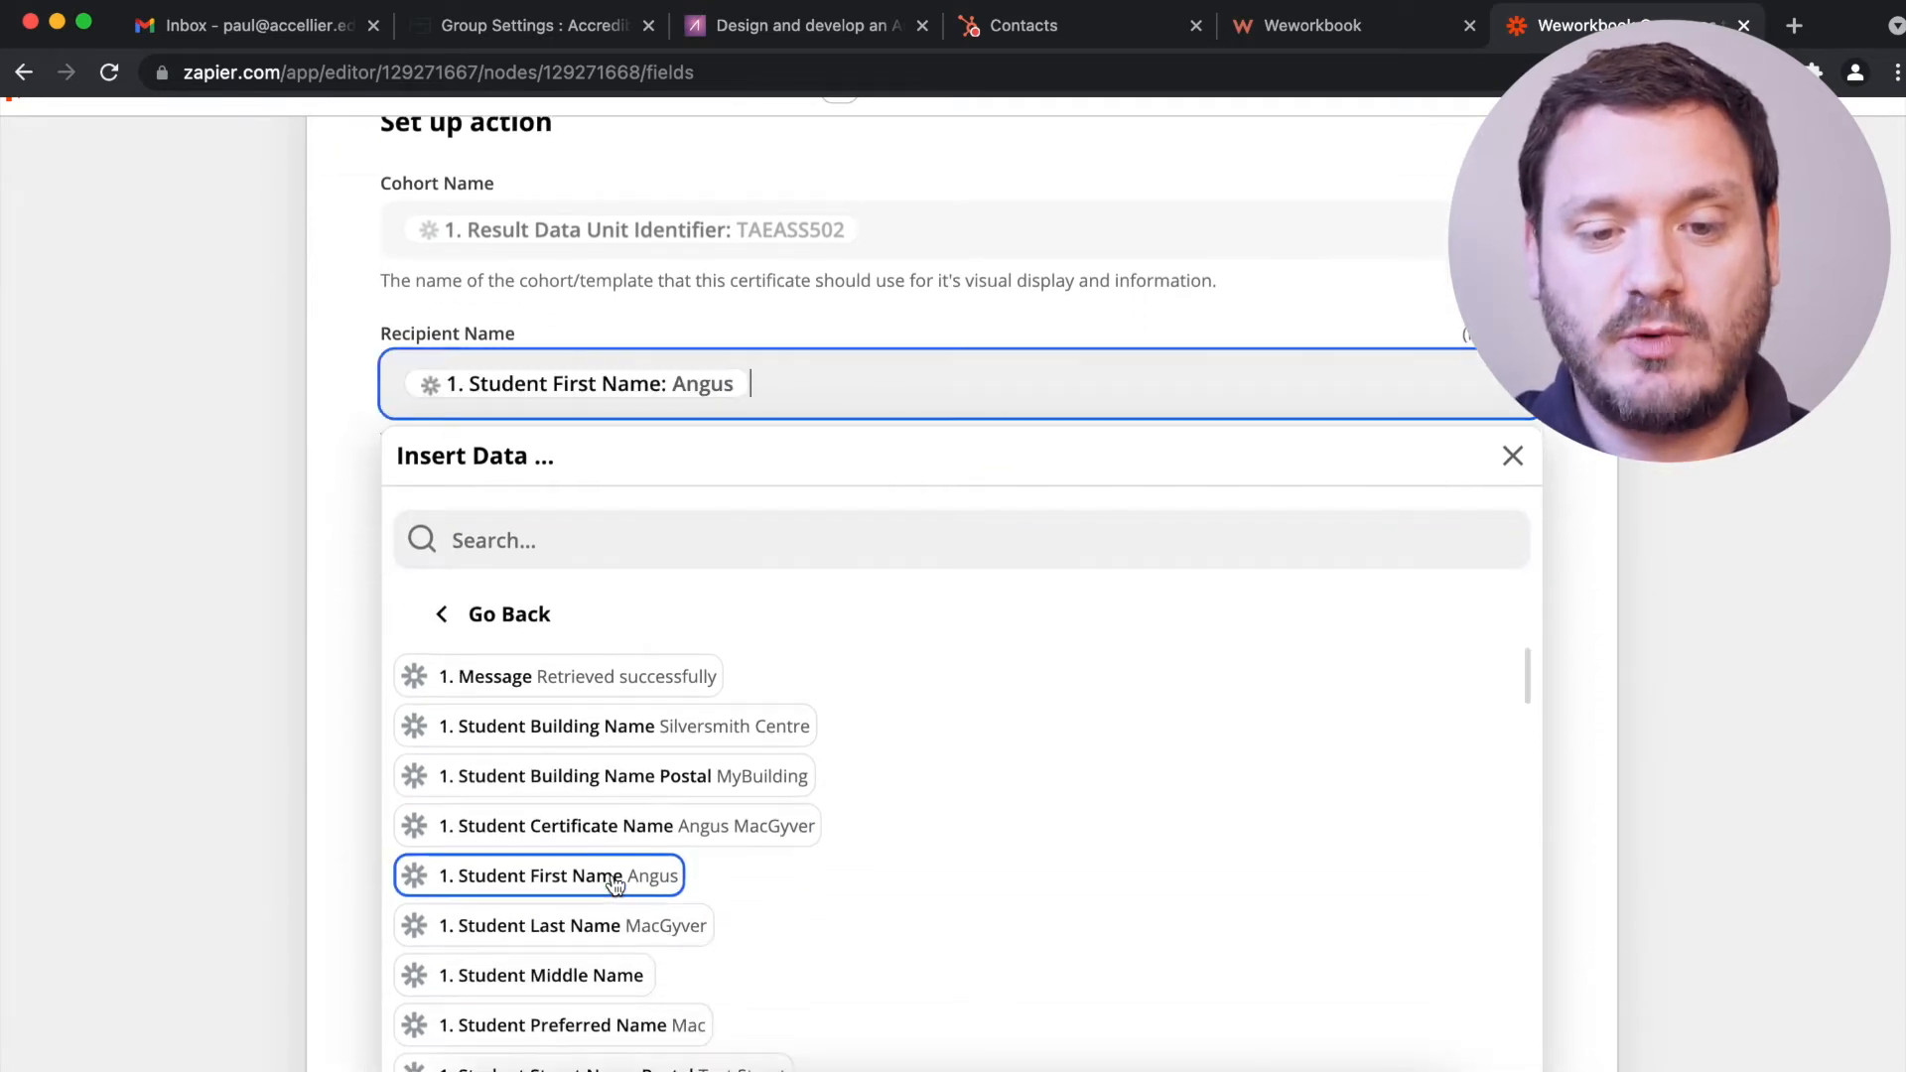
click(630, 948)
click(248, 783)
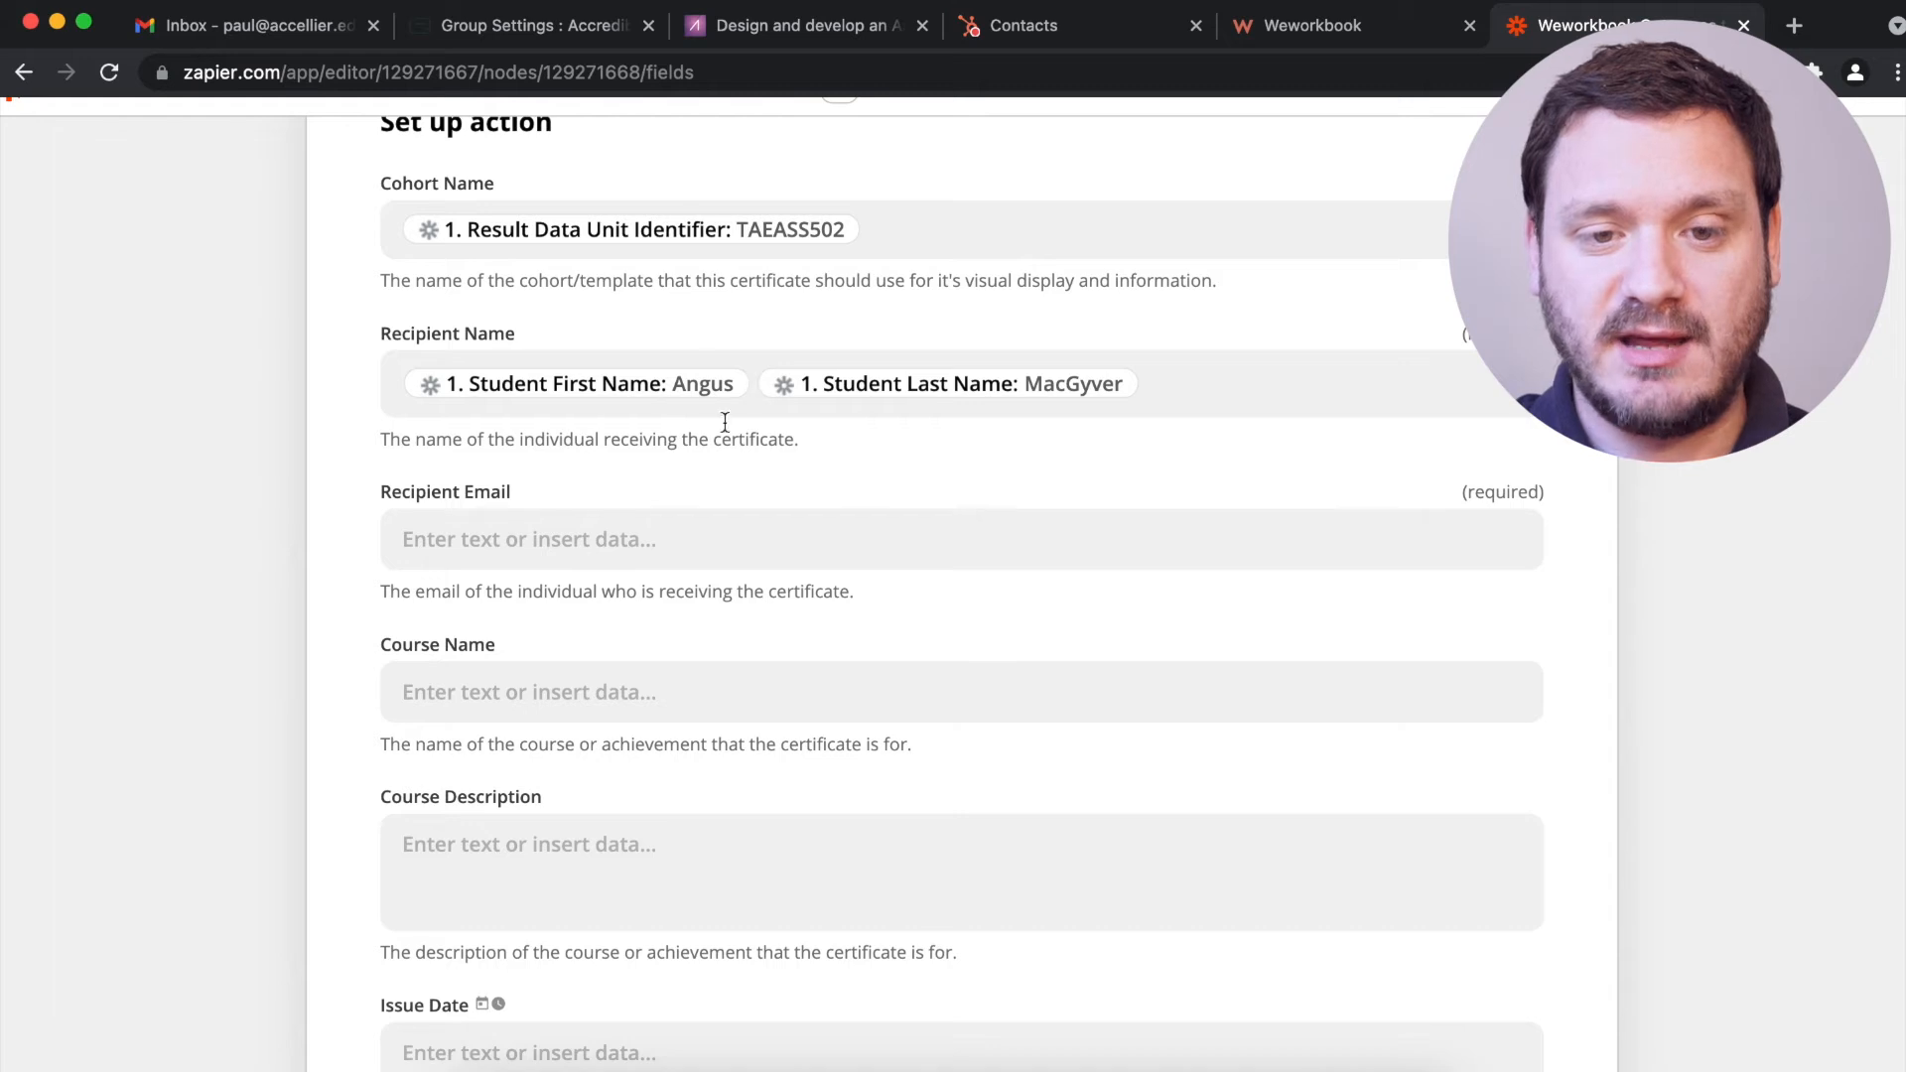
- Map the Recipient Email field to the trigger's Student Student Email value
click(616, 540)
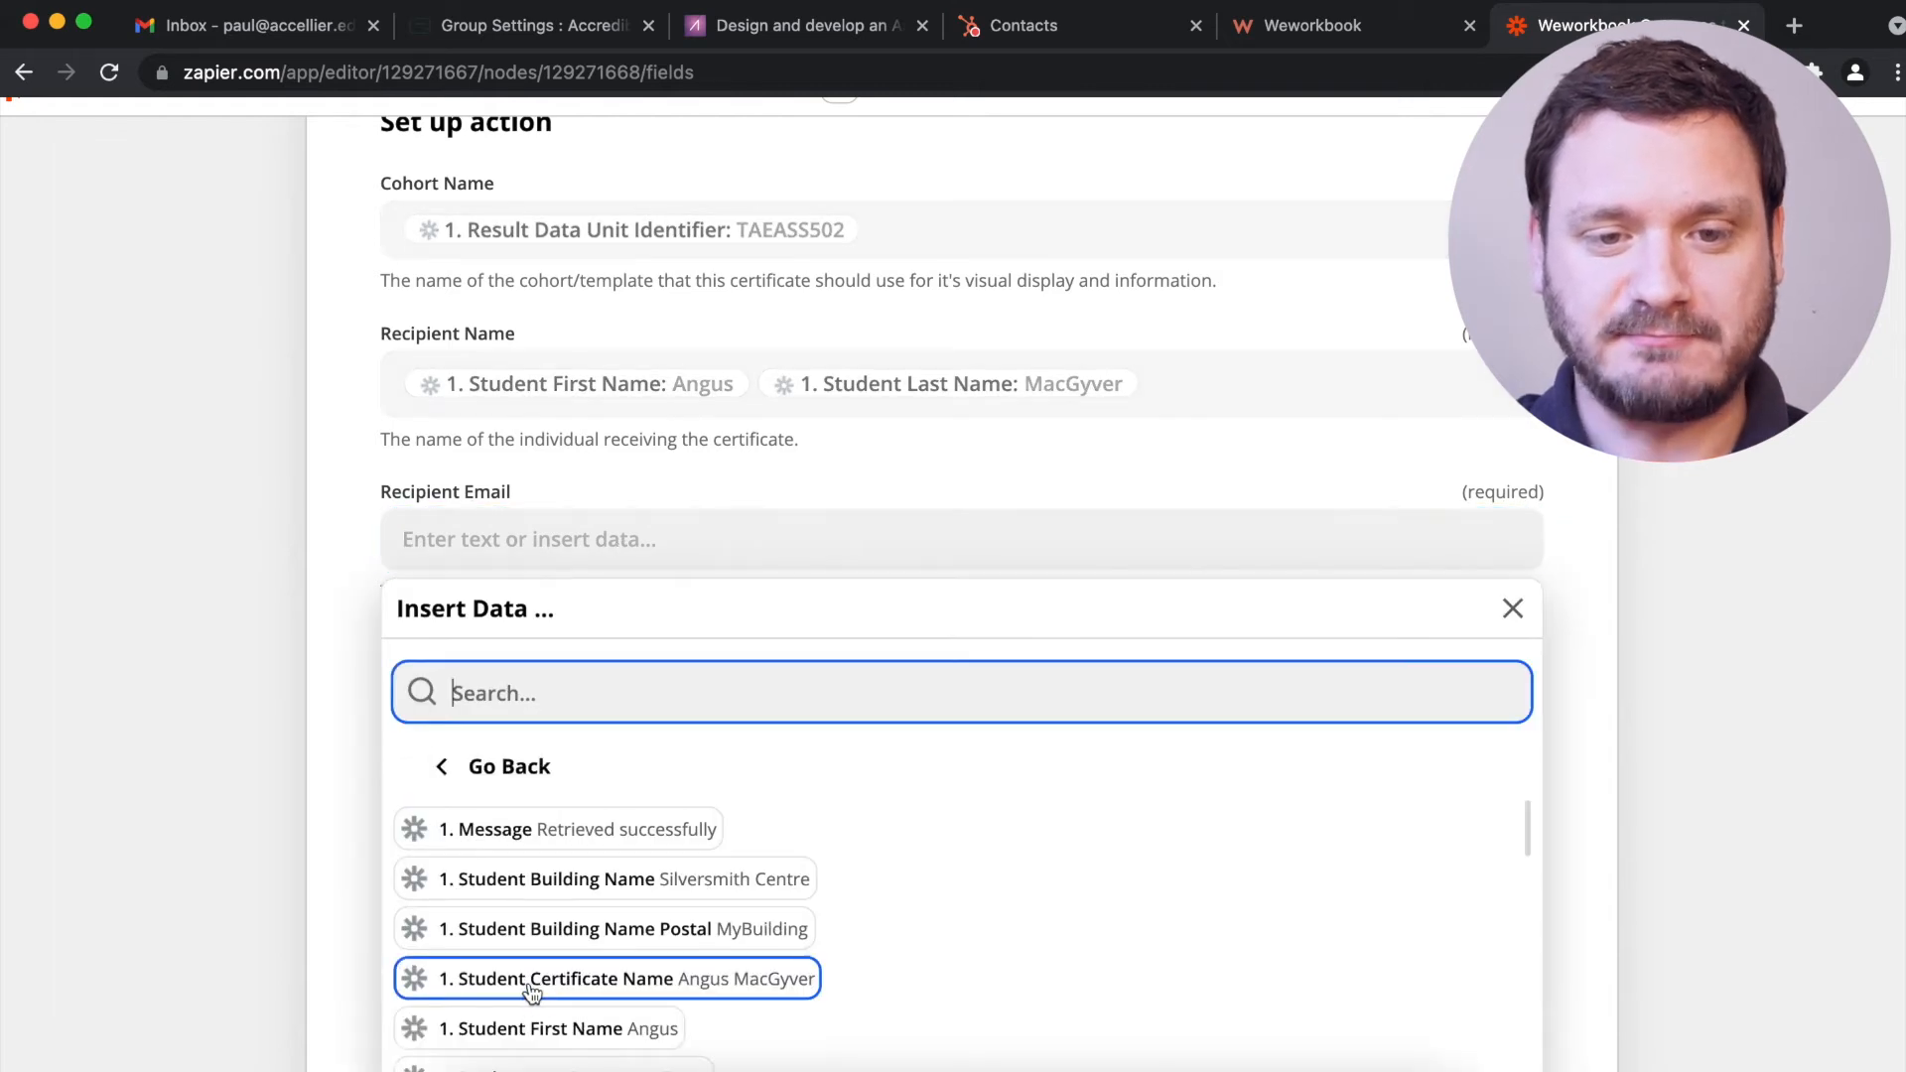
scroll(204, 900, down, 2)
text(email)
key(Down)
key(Return)
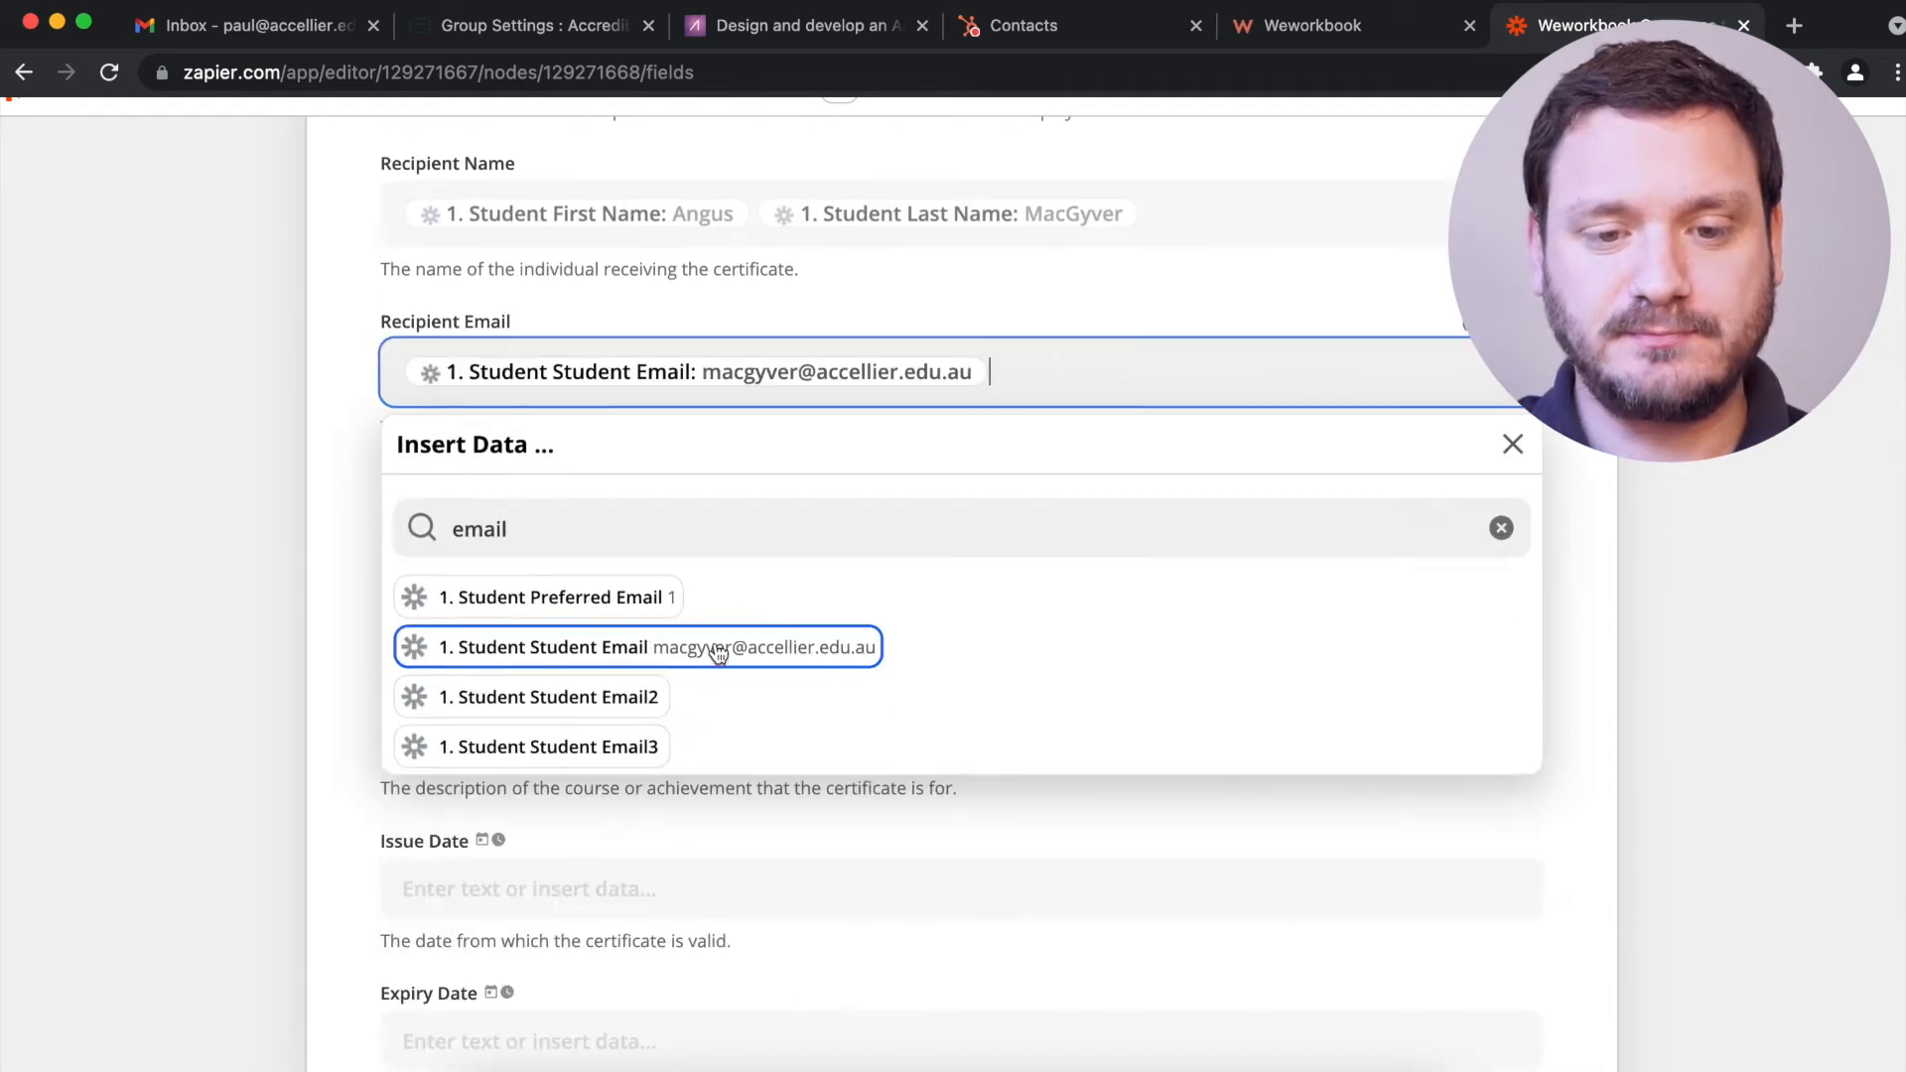
click(227, 506)
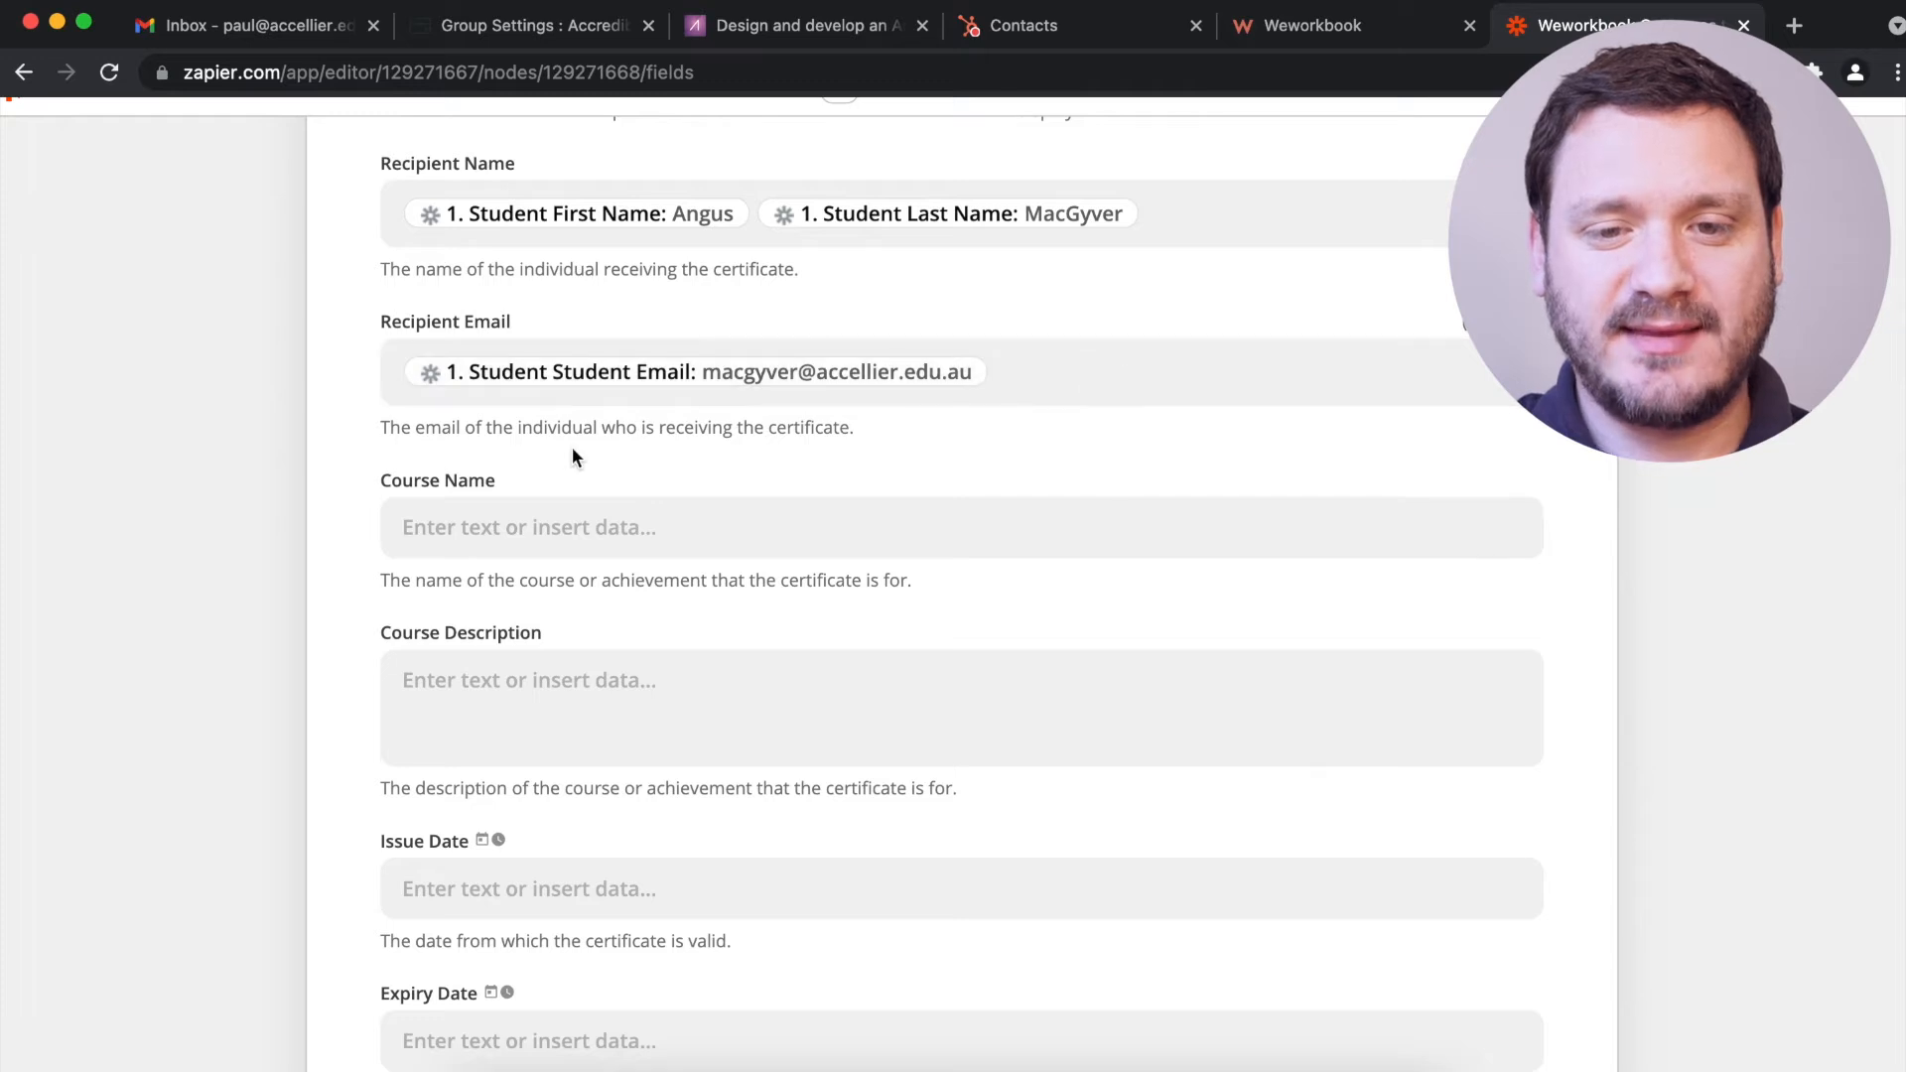
- Enter "Certificate IV in Training and Assessment" as the Course Name
click(534, 513)
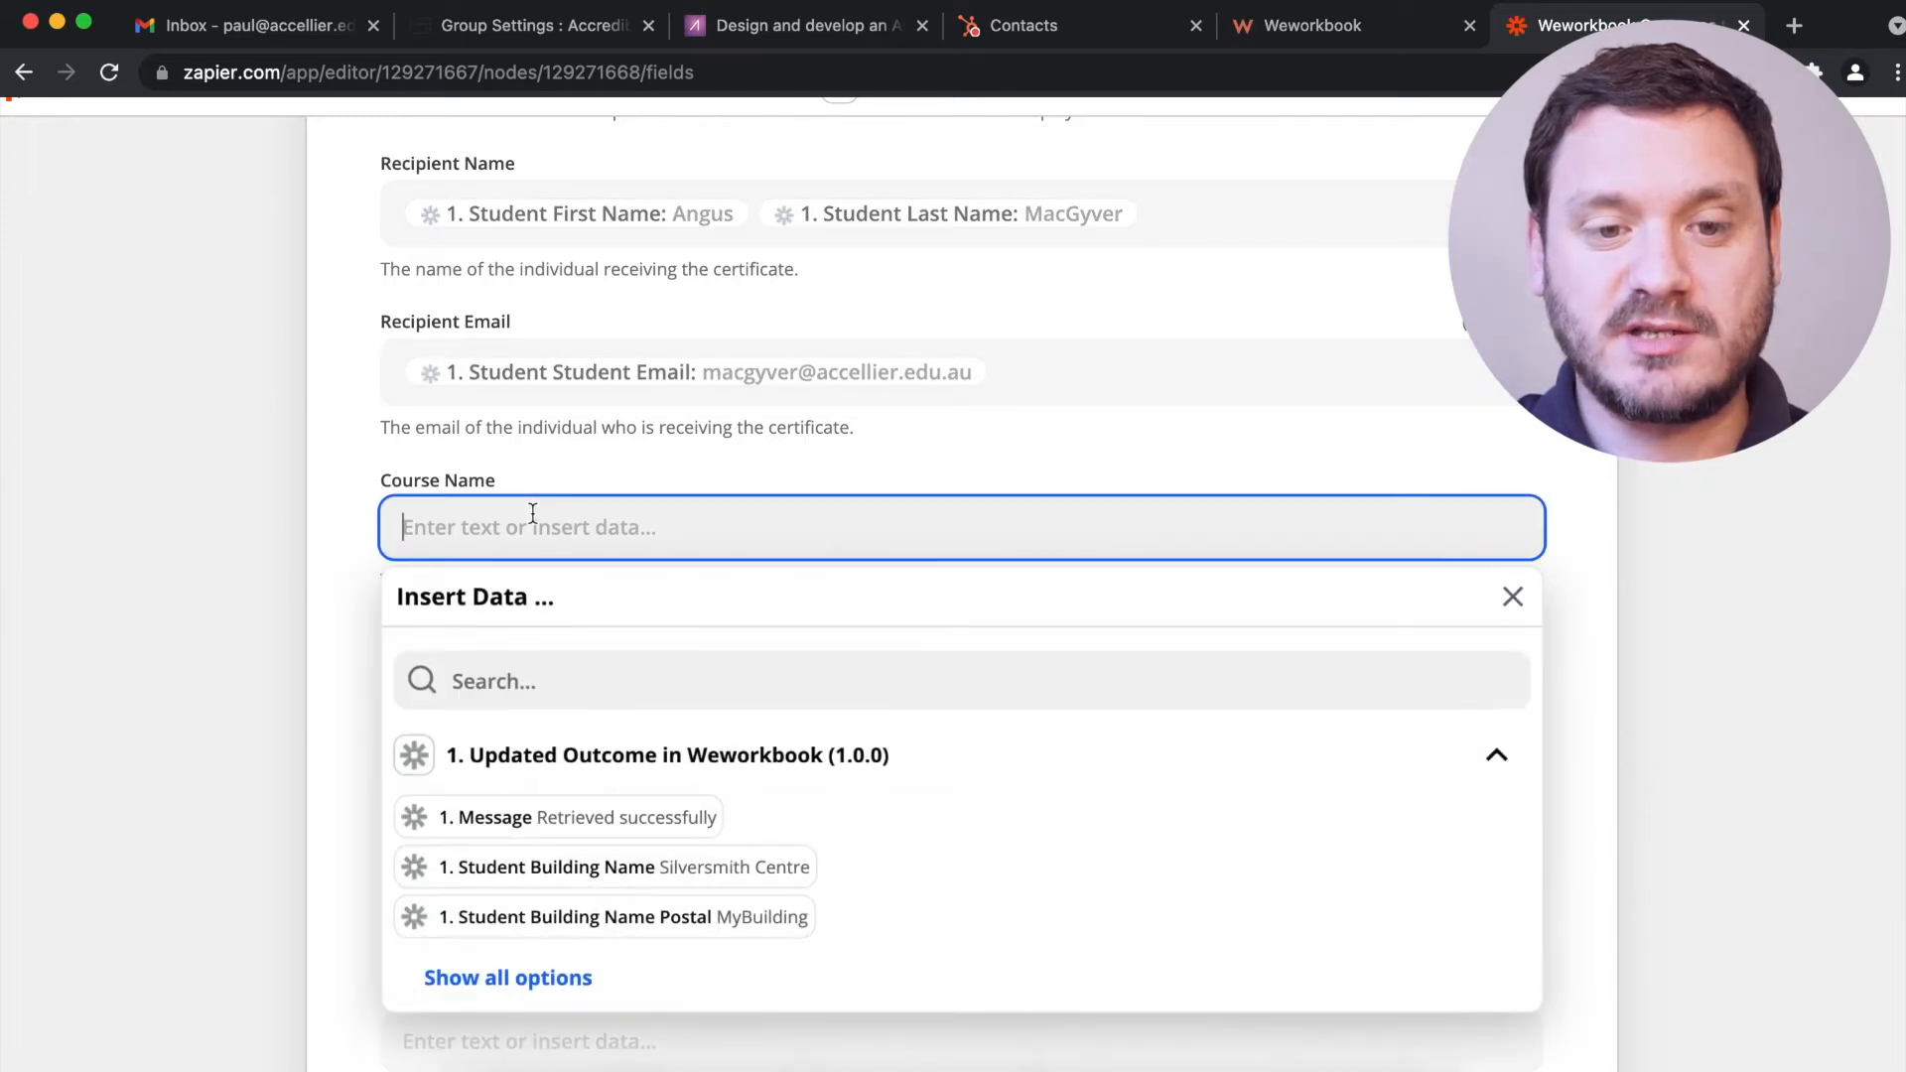
text(Certificate IV in Training and Assessment)
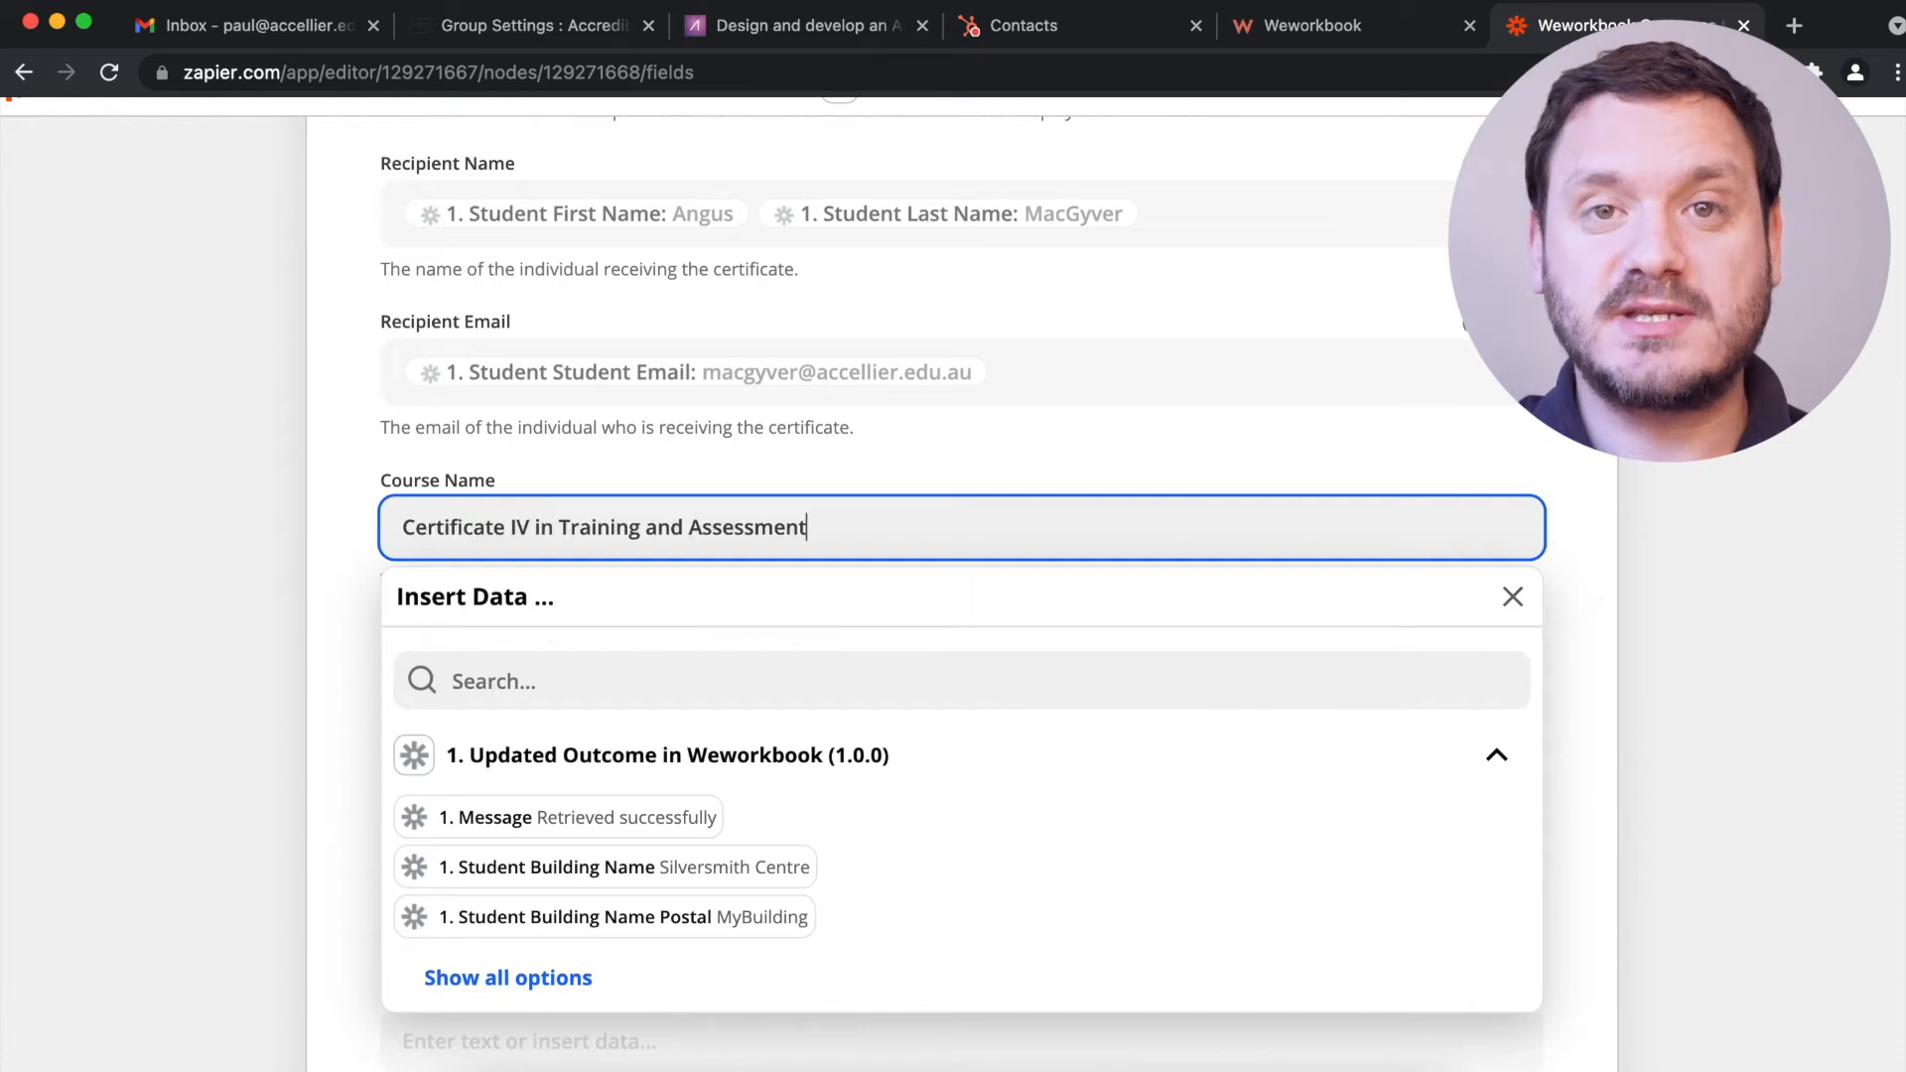
click(49, 497)
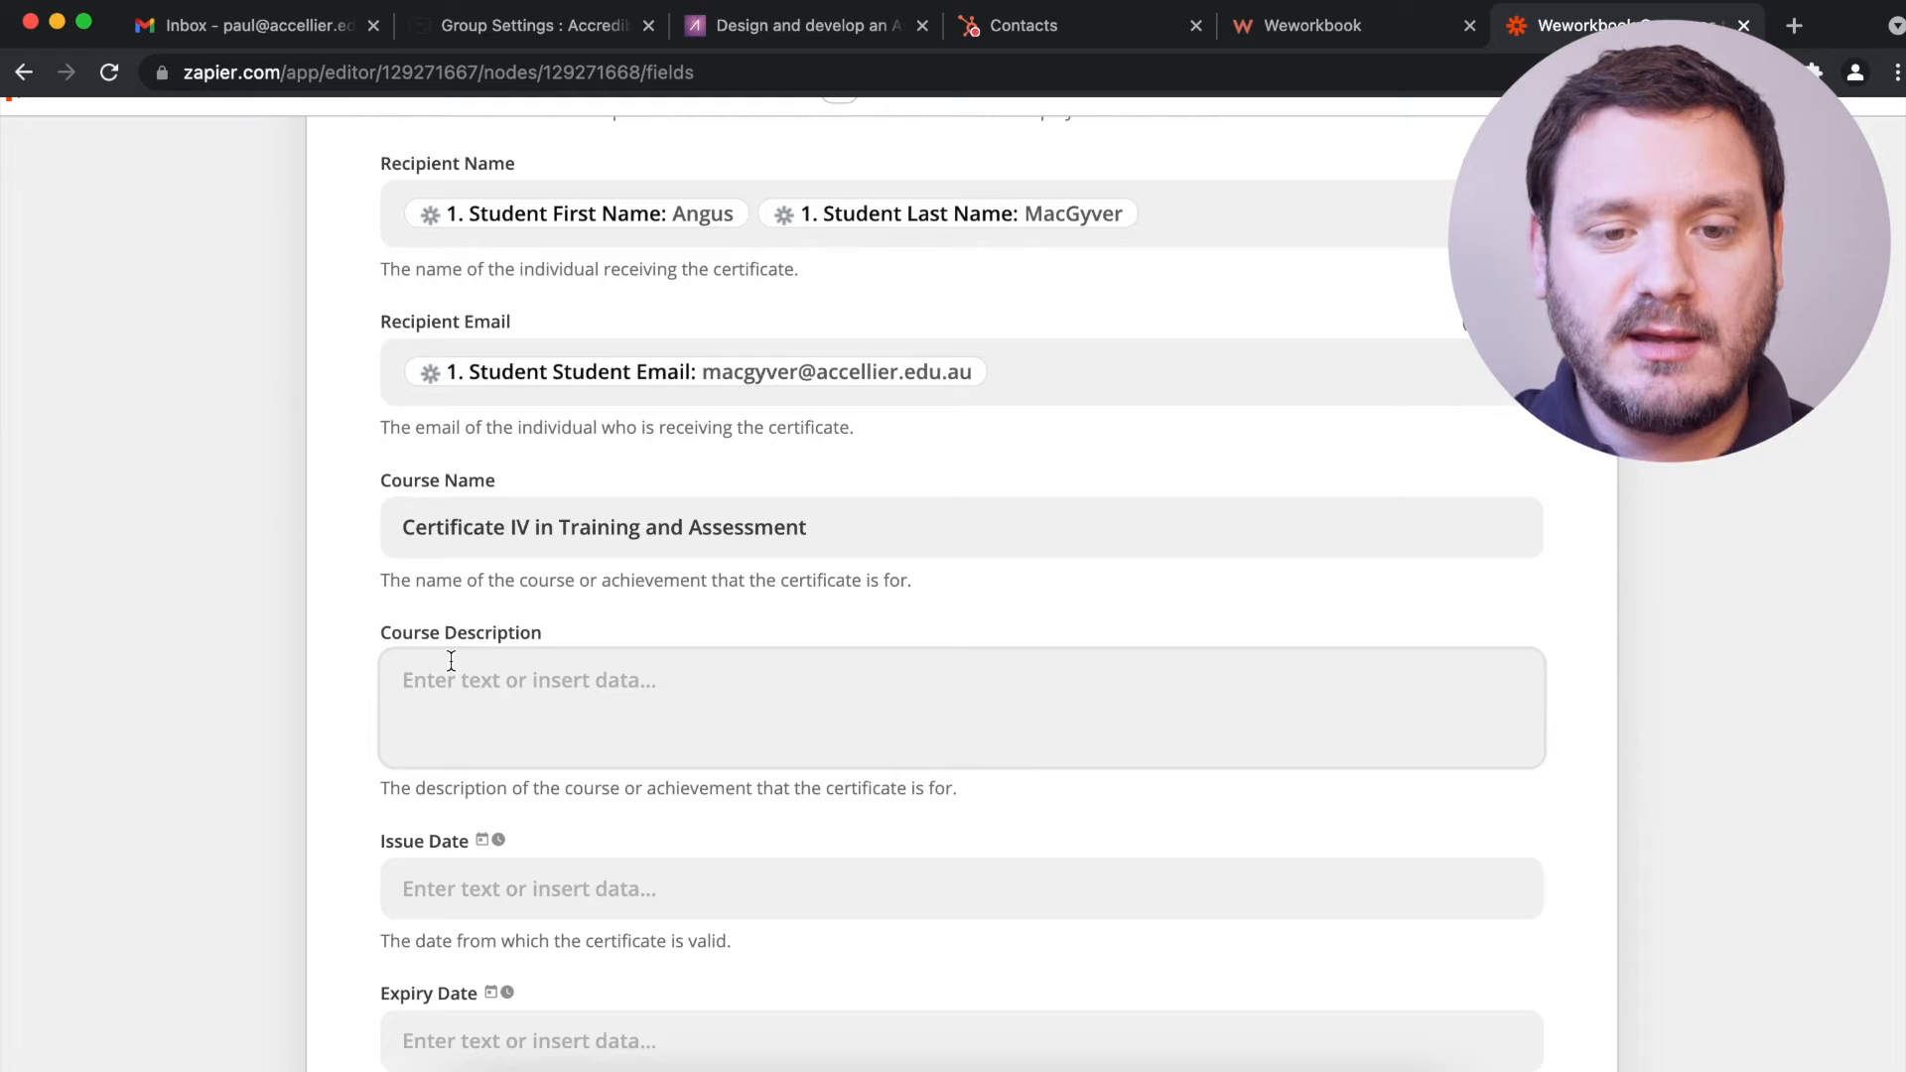
- Set the credential's Issue Date to "today", leaving the Course Description empty
scroll(451, 660, down, 5)
click(467, 615)
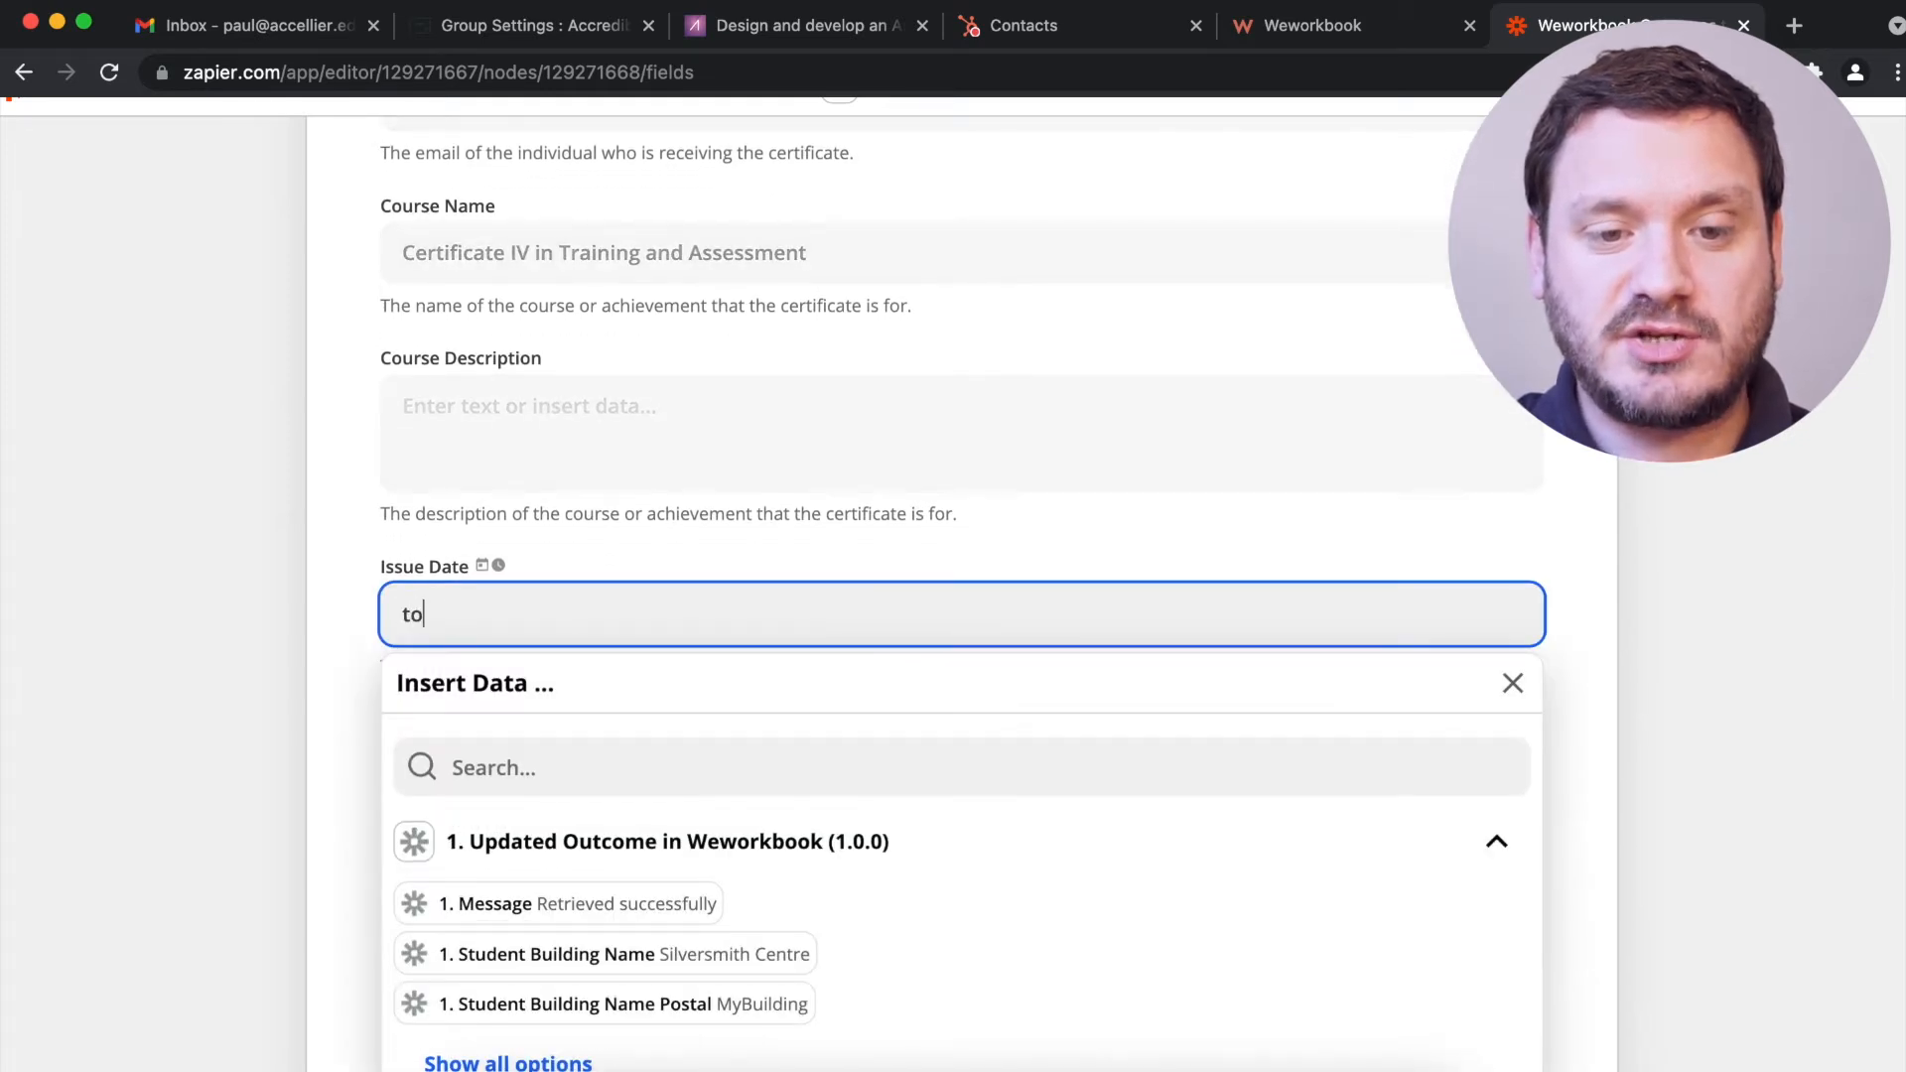
click(79, 513)
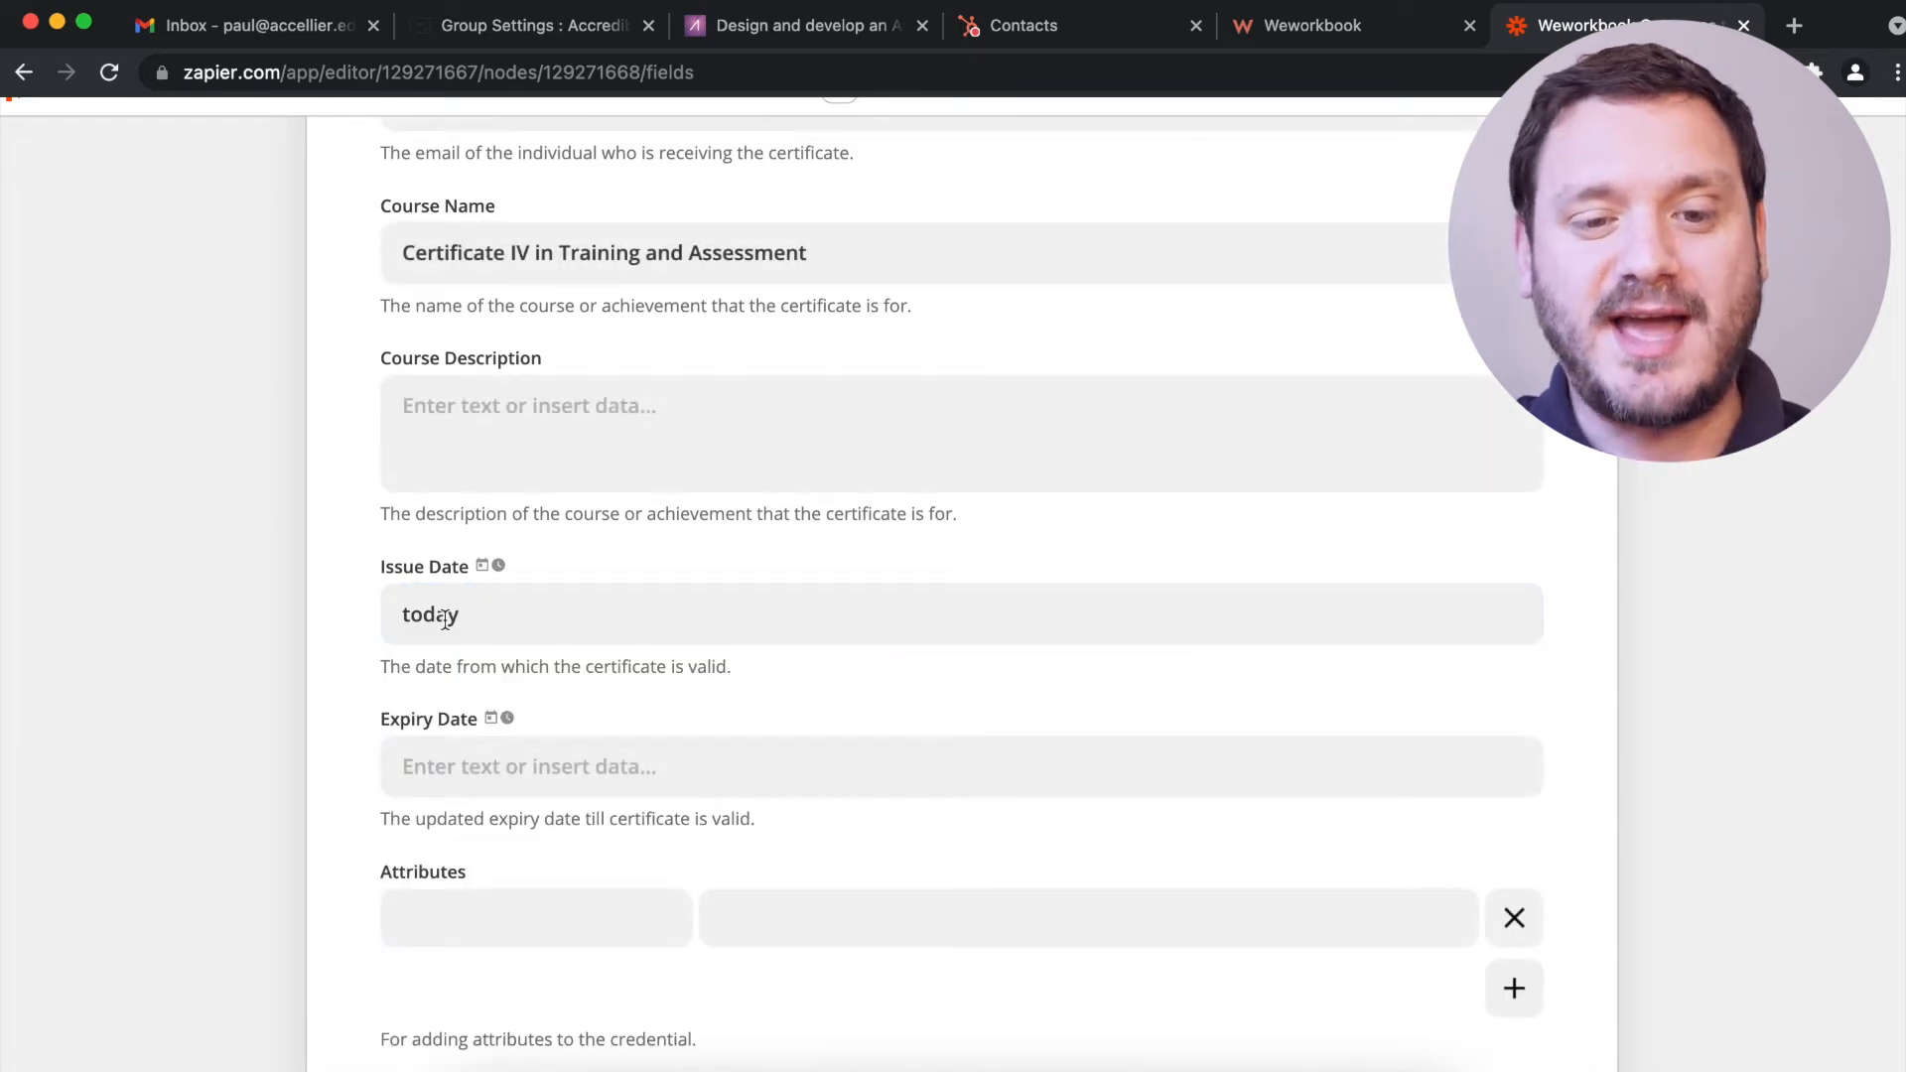
- Set Publish Credential to True and continue to the action test
scroll(231, 615, down, 10)
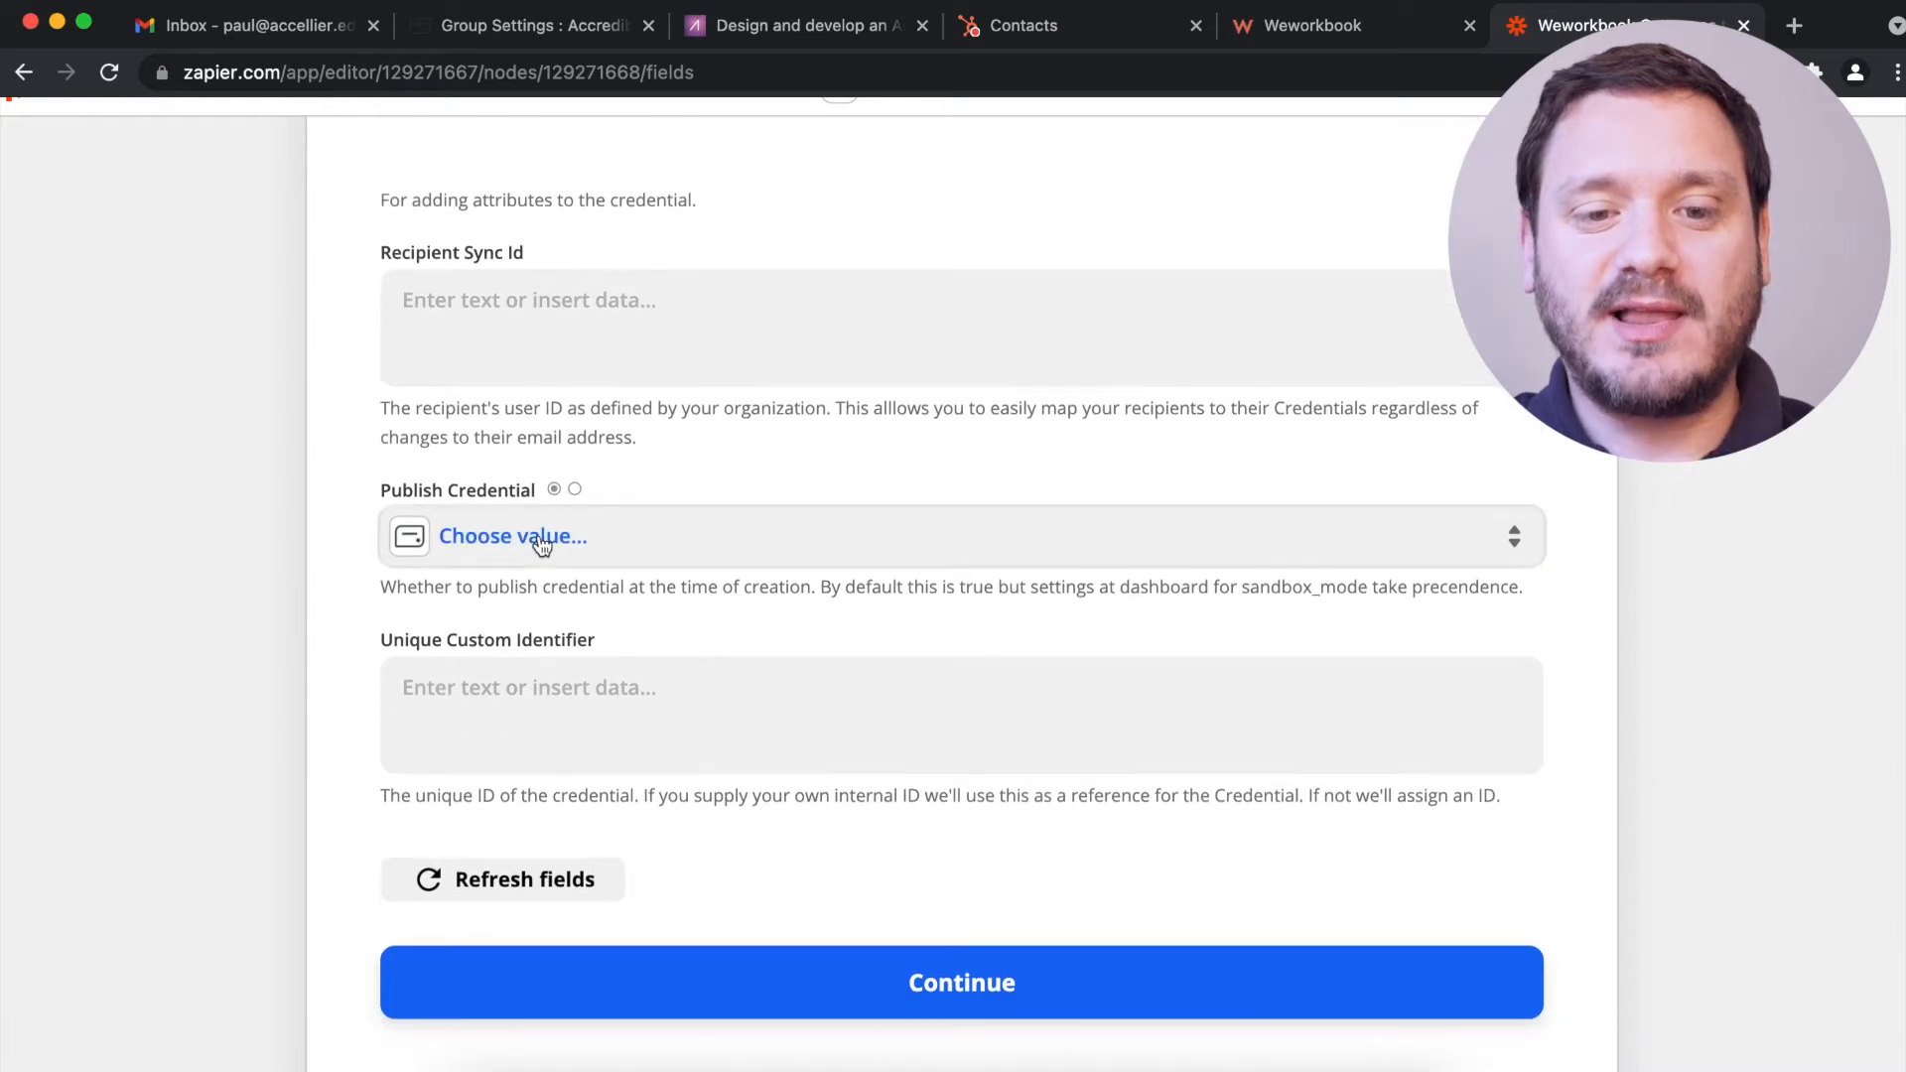
click(541, 544)
click(481, 780)
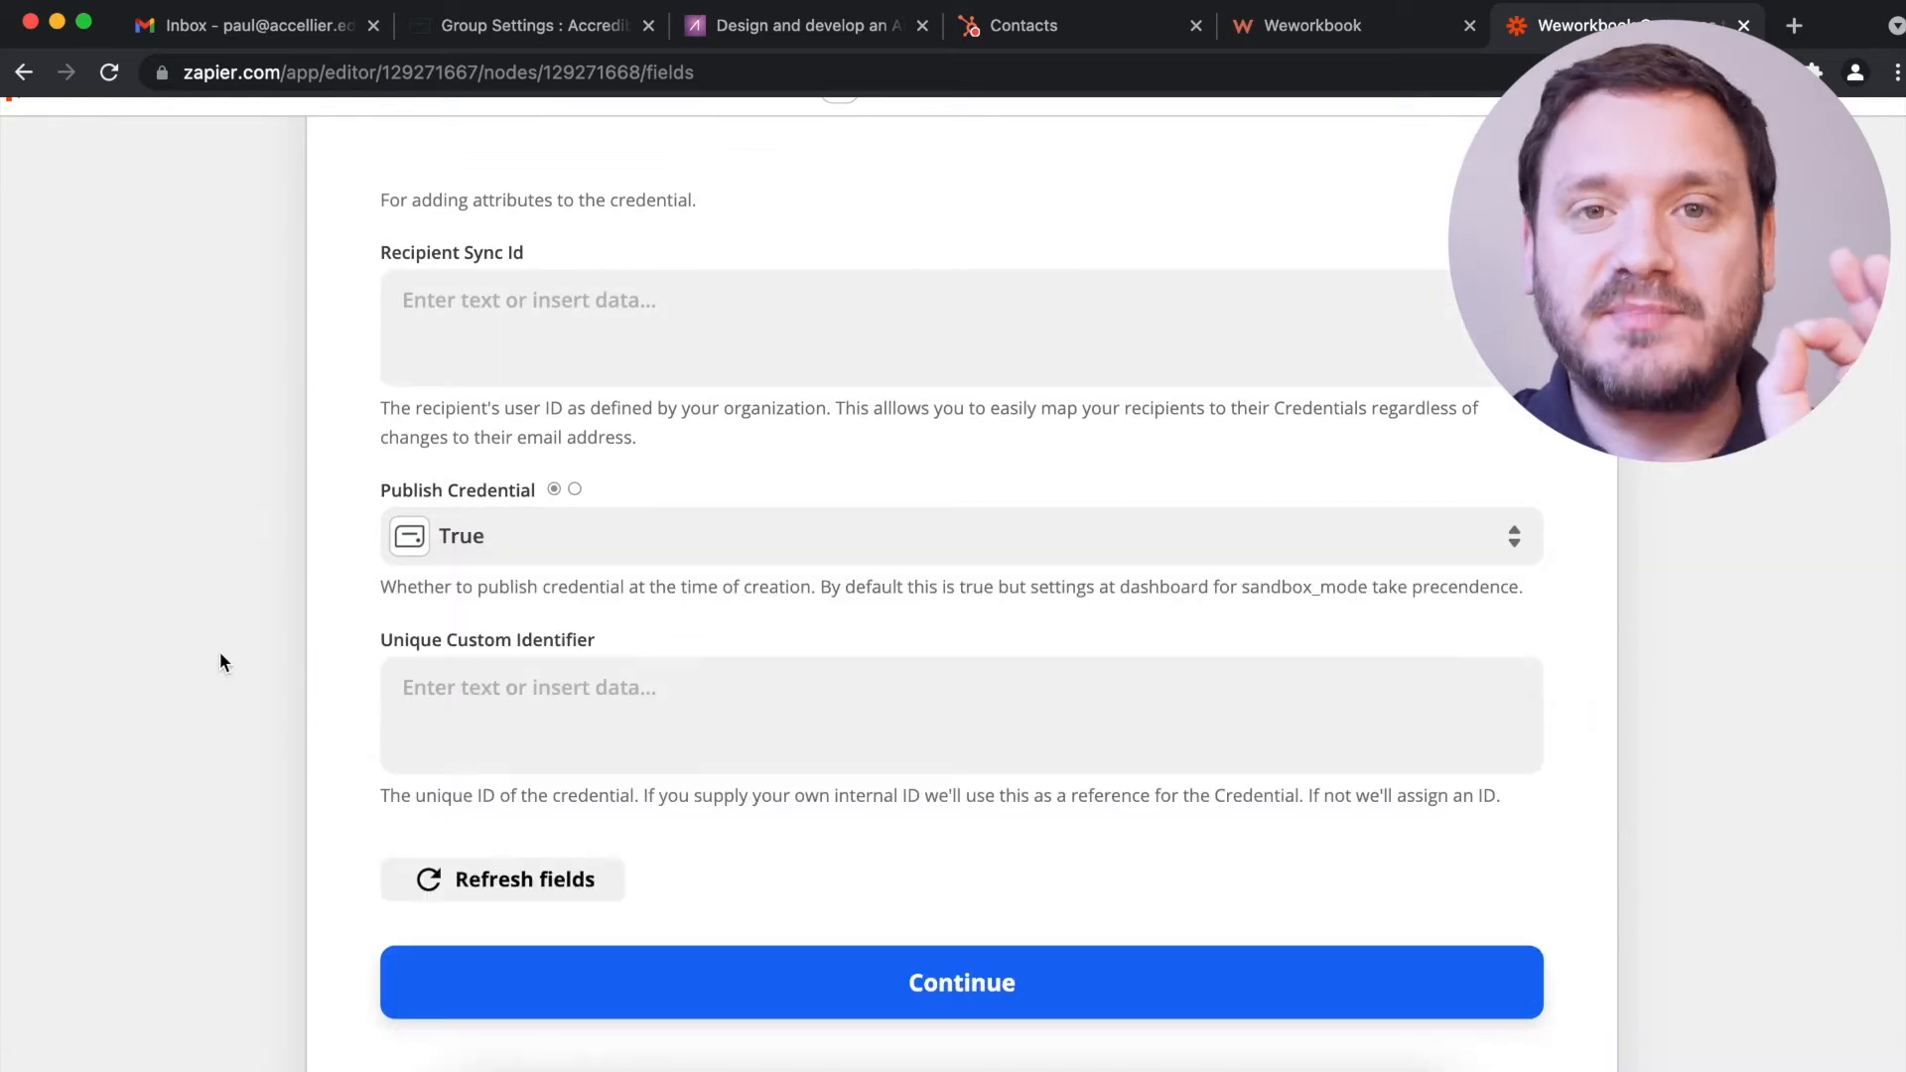
scroll(1003, 936, down, 2)
click(993, 893)
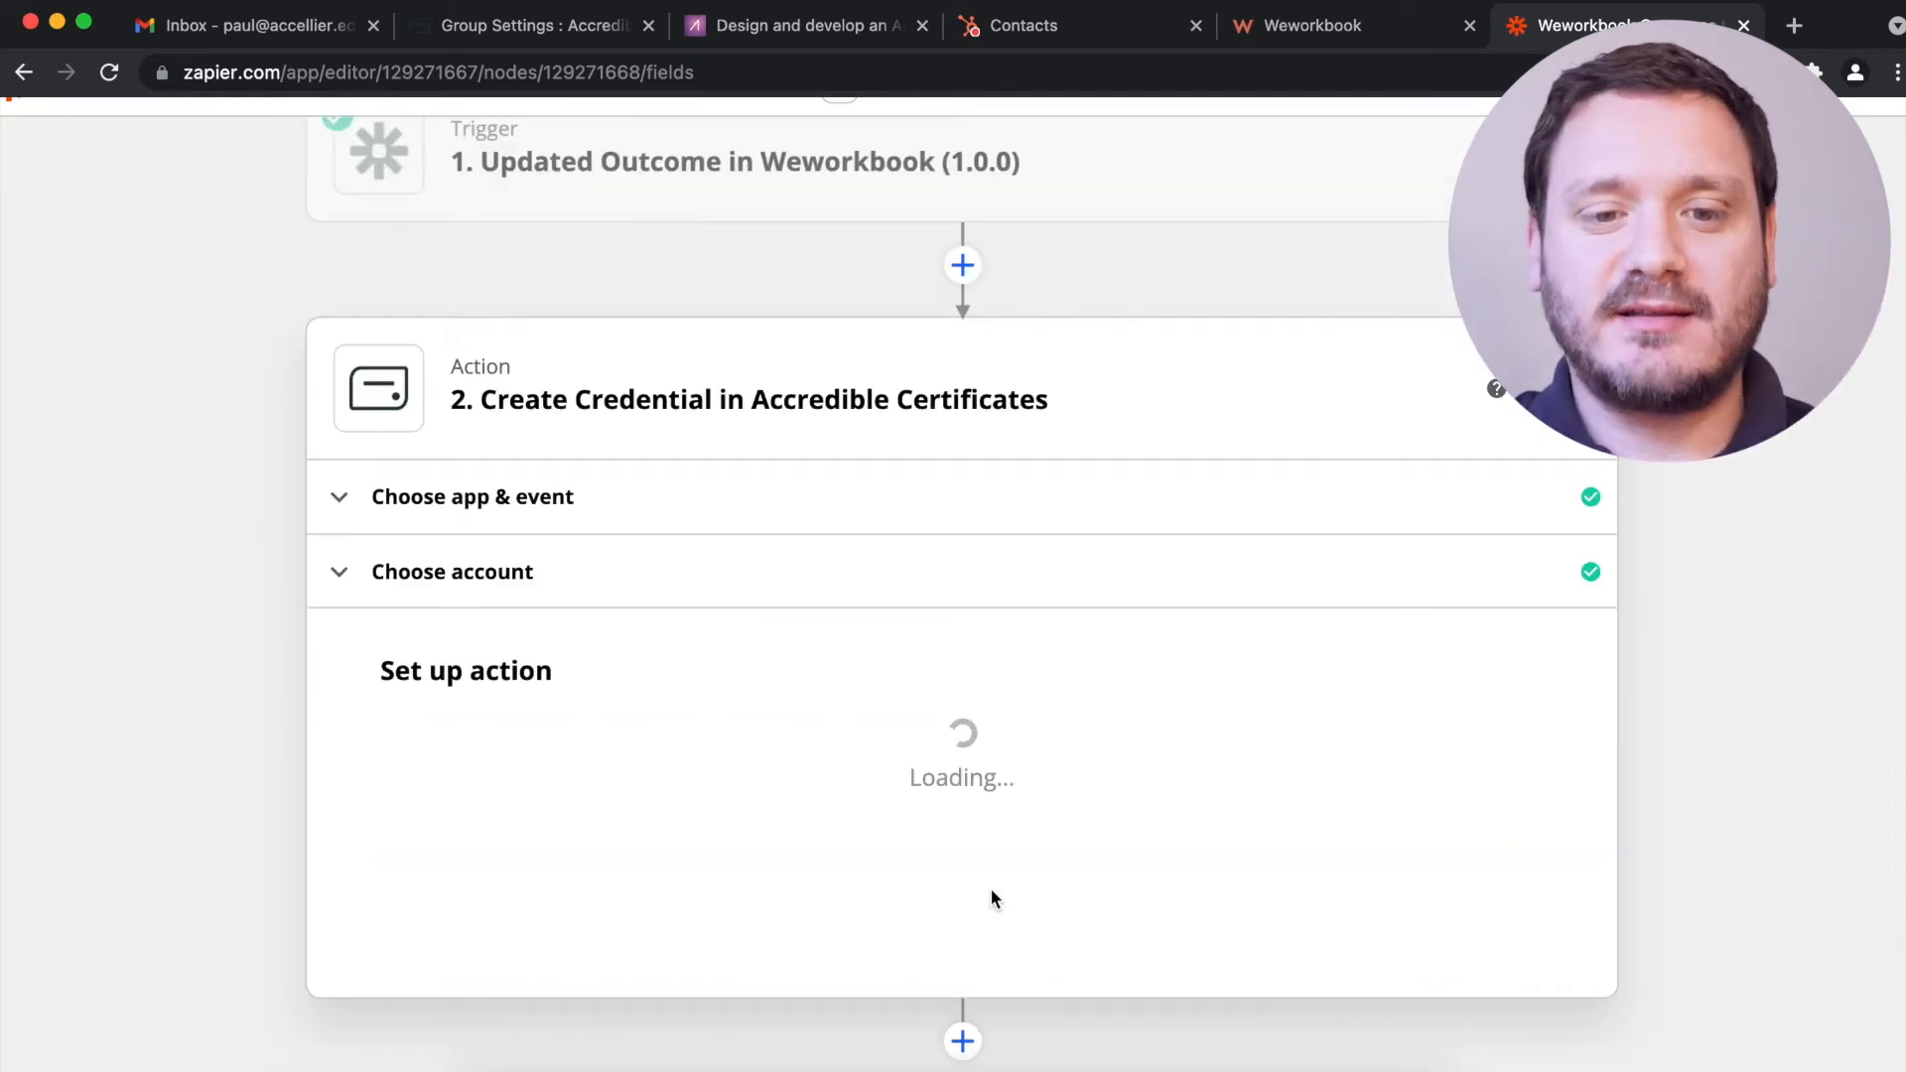
- Test the action by sending the sample credential to Accredible Certificates, and check the test result
scroll(192, 645, down, 9)
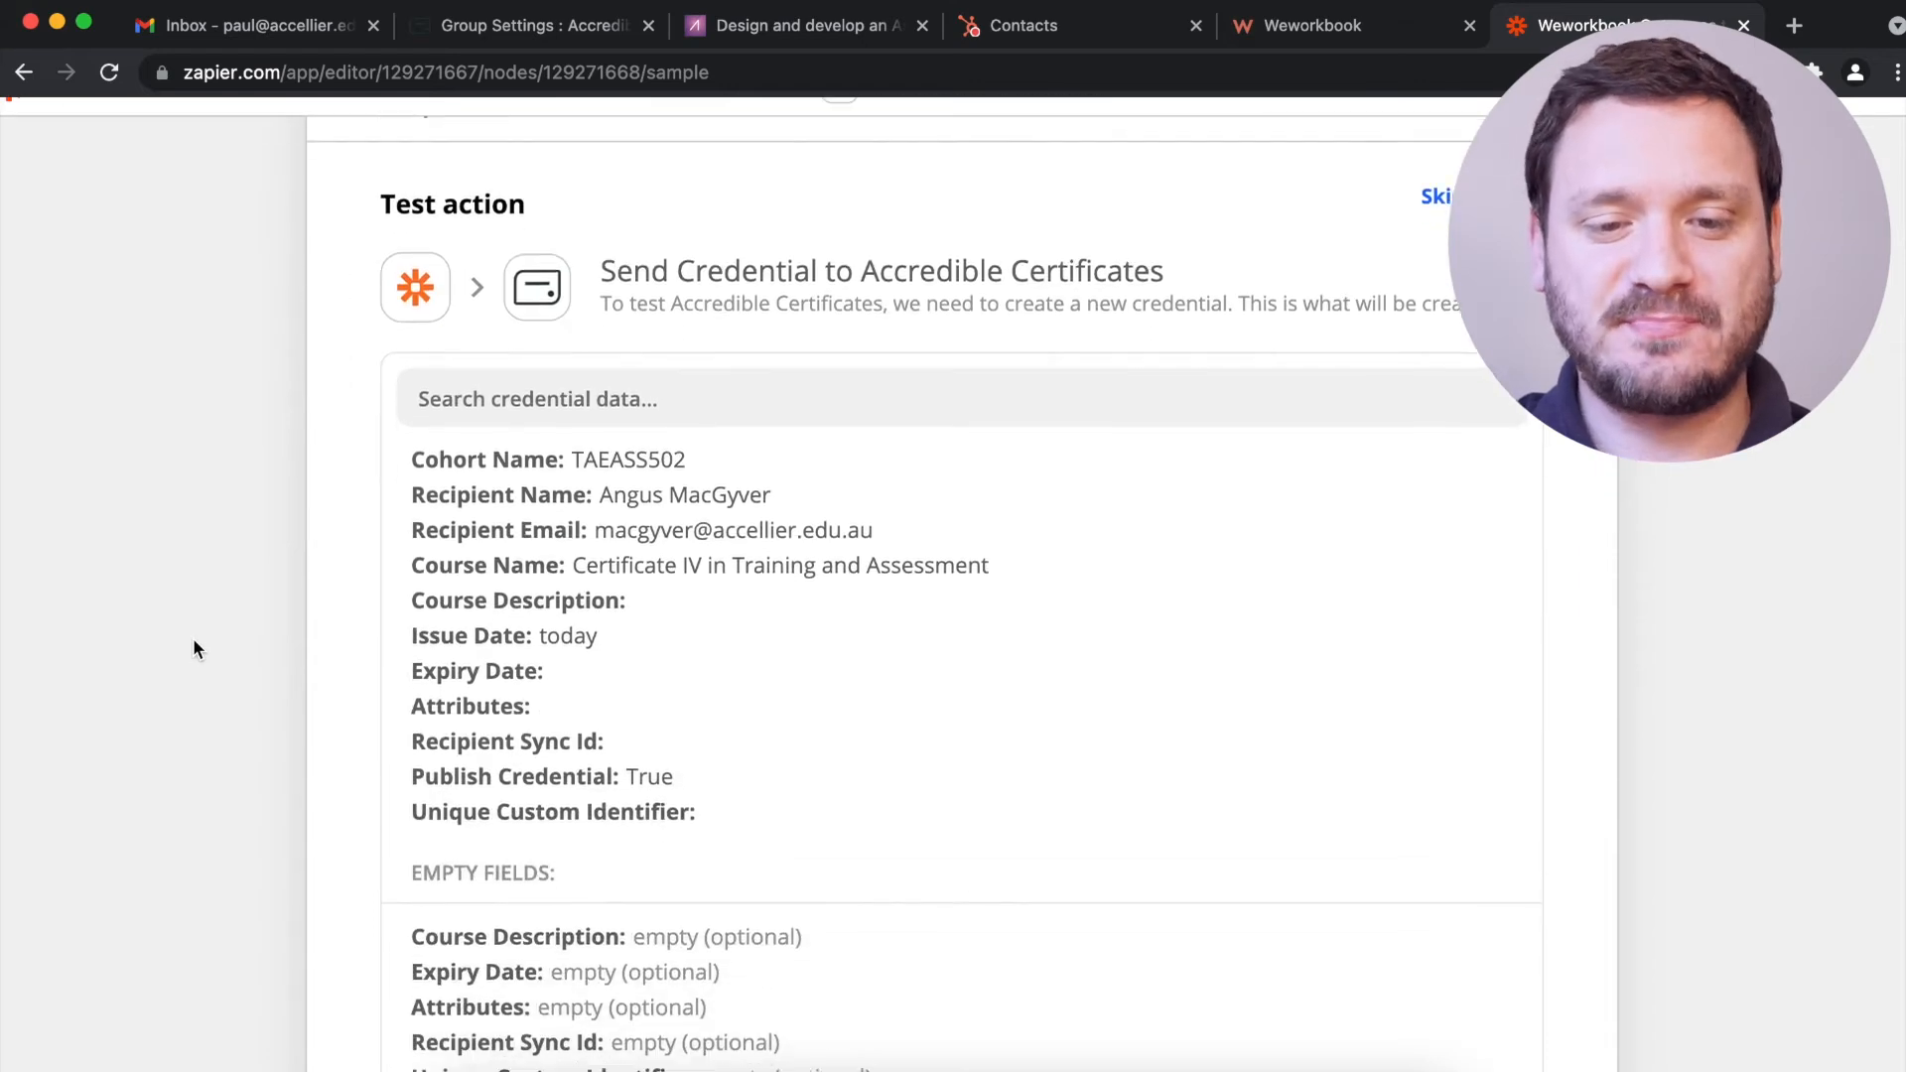
click(612, 911)
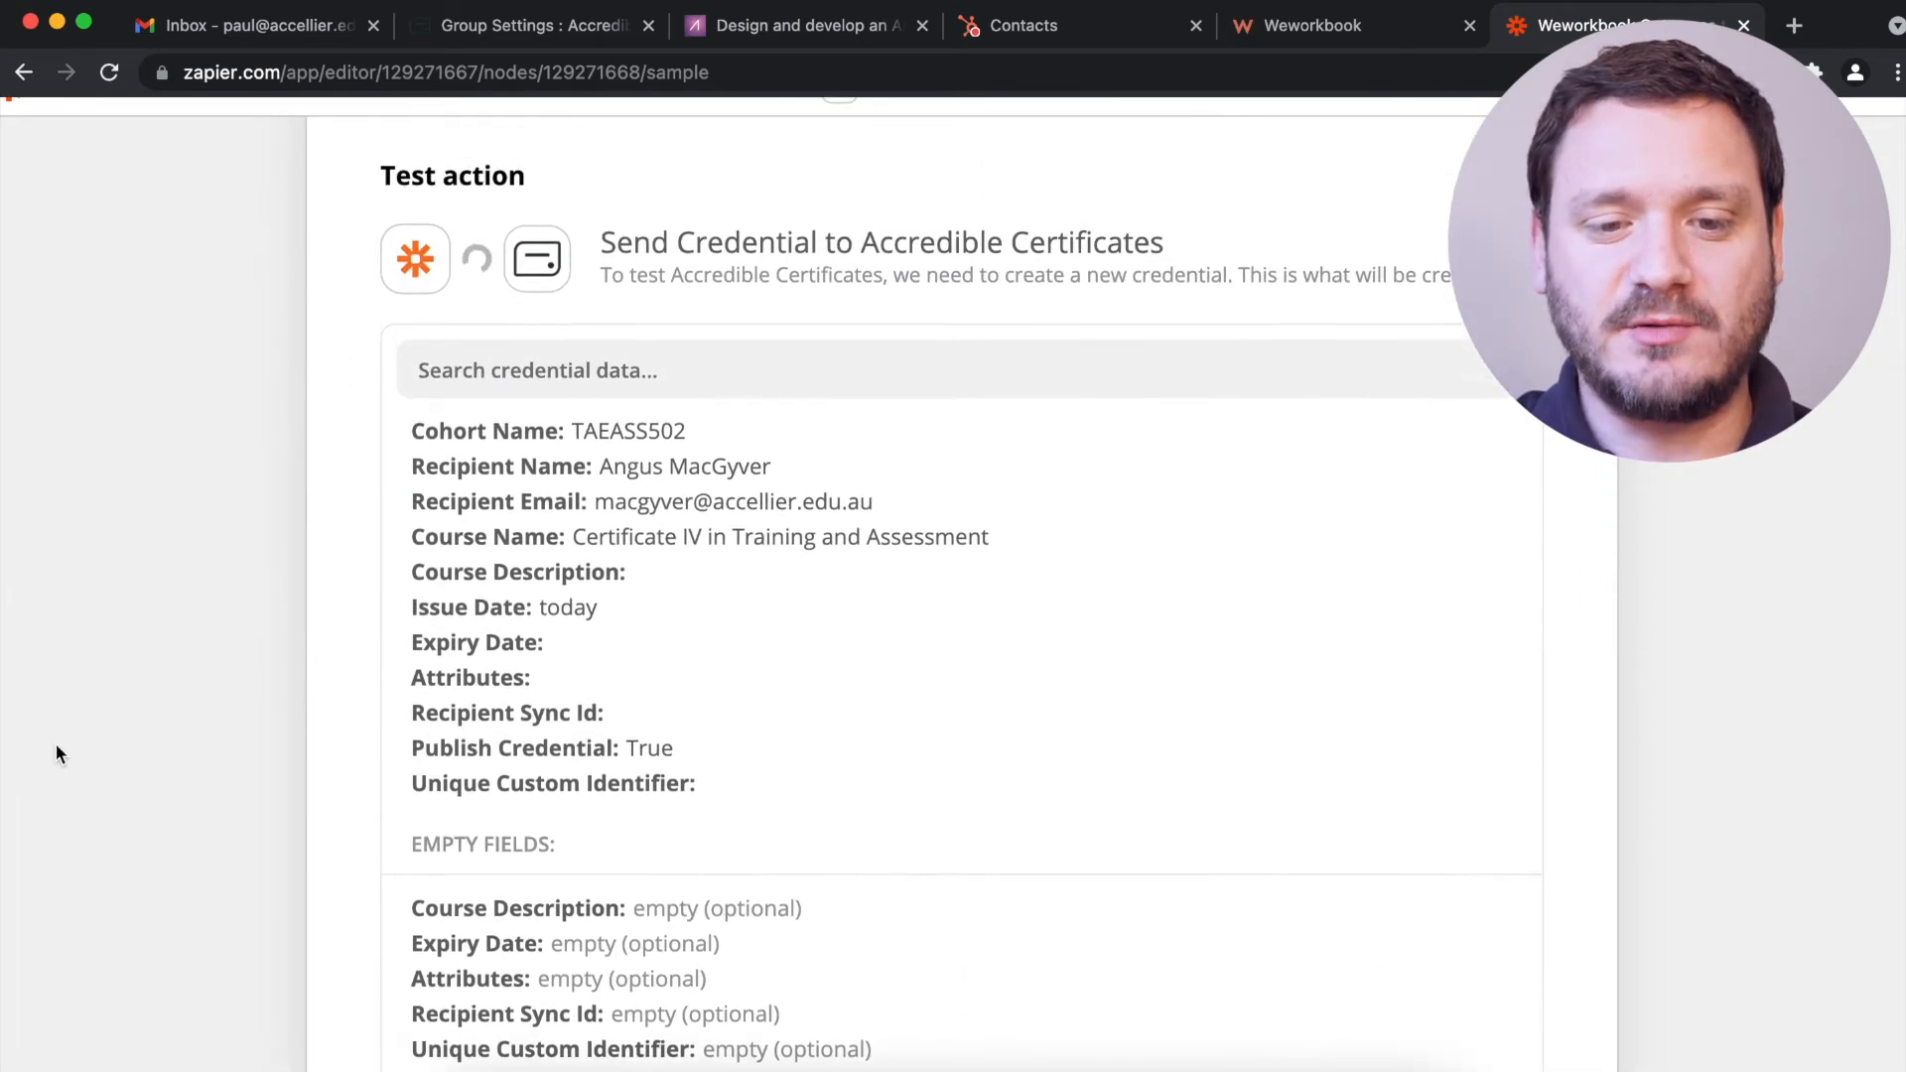
scroll(856, 272, up, 5)
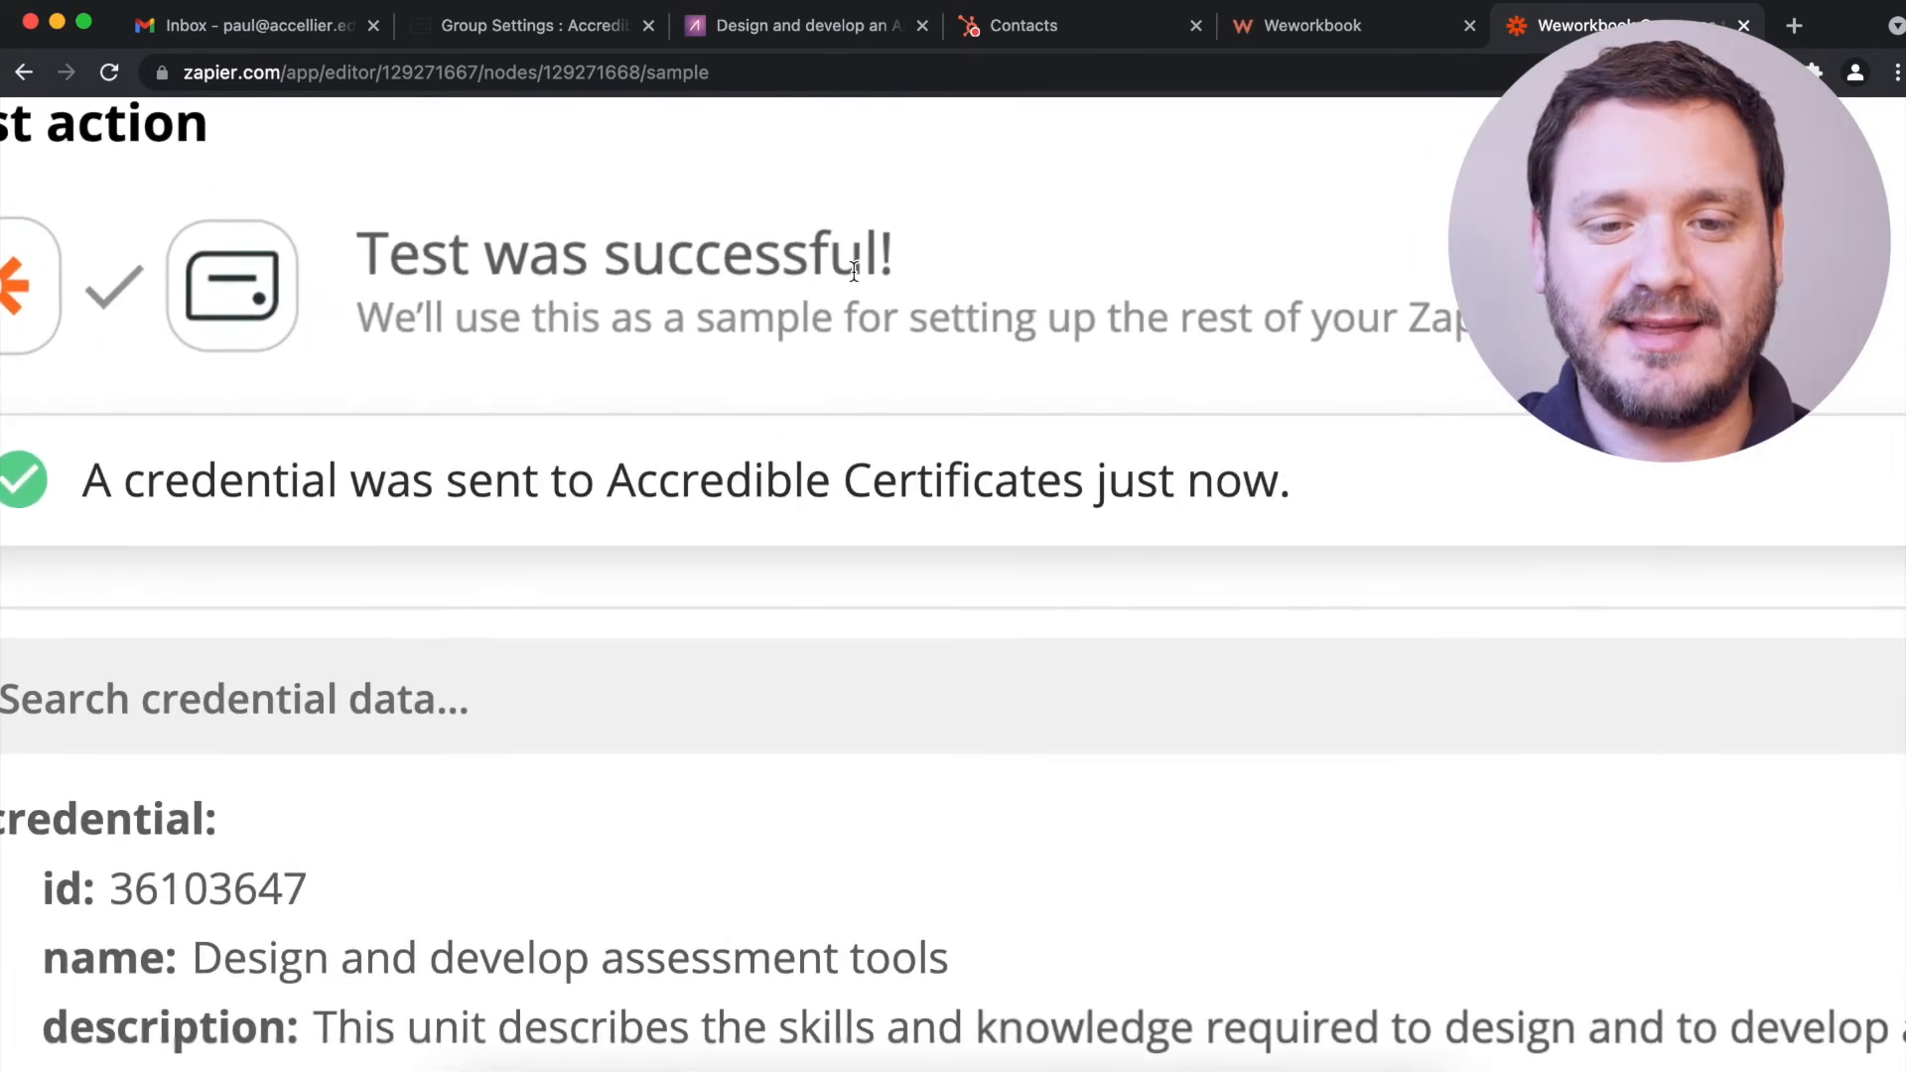
drag(363, 247, 915, 279)
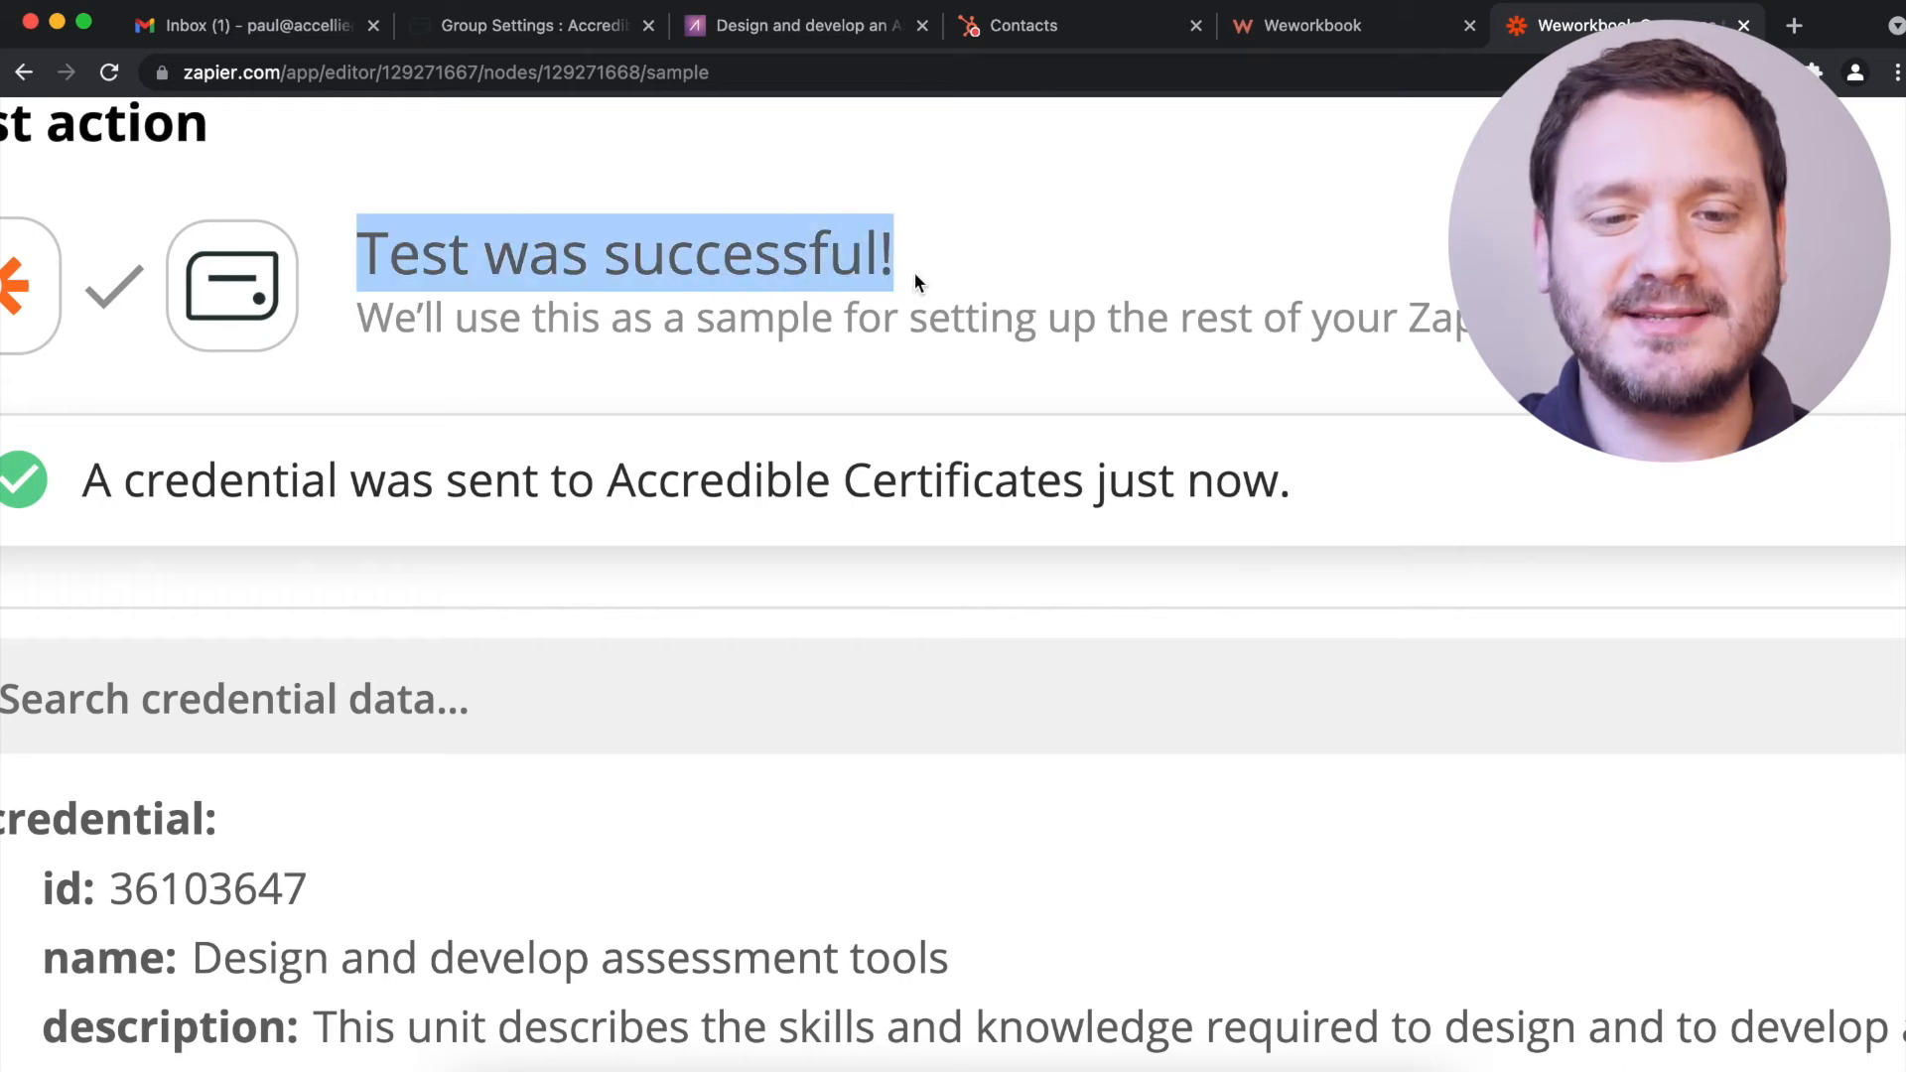
scroll(914, 279, left, 3)
- Switch to Gmail, read the student's badge email, and open the badge to examine its credential page
scroll(914, 273, down, 5)
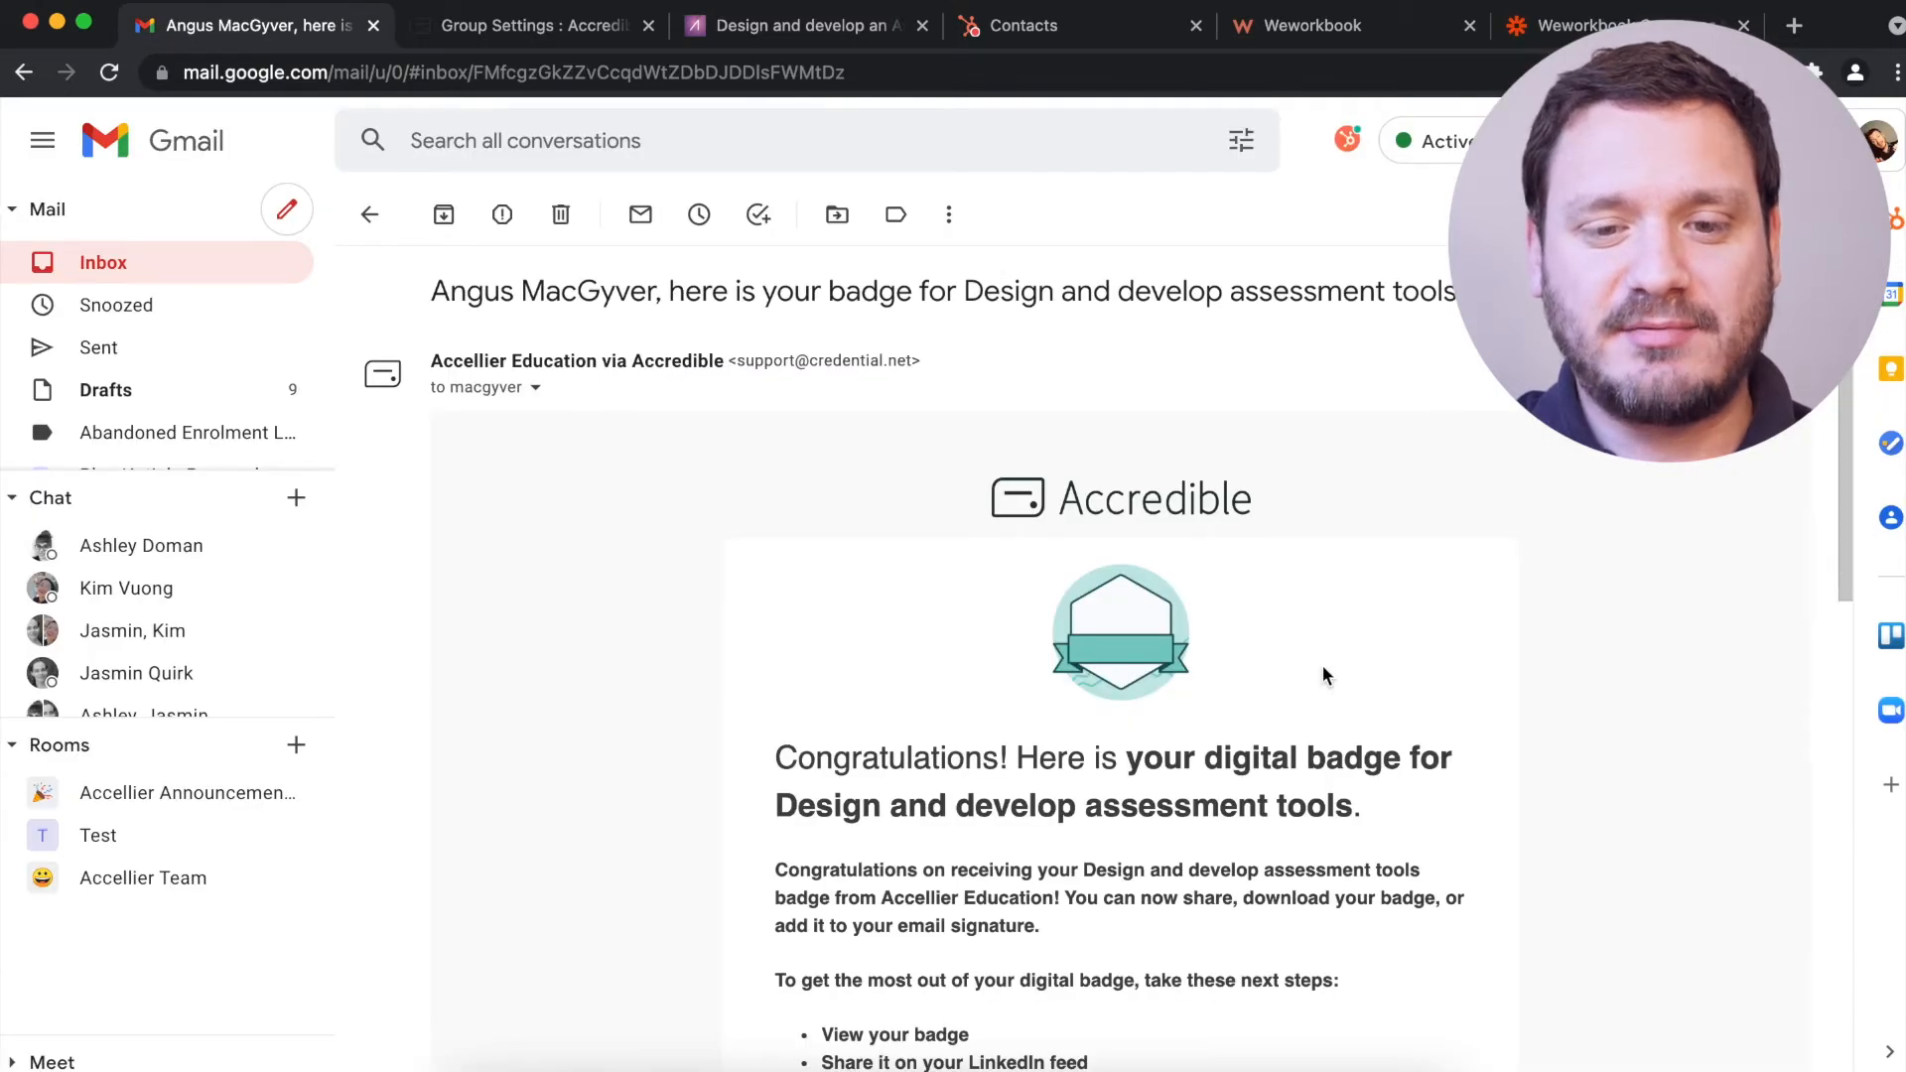
scroll(1320, 665, up, 5)
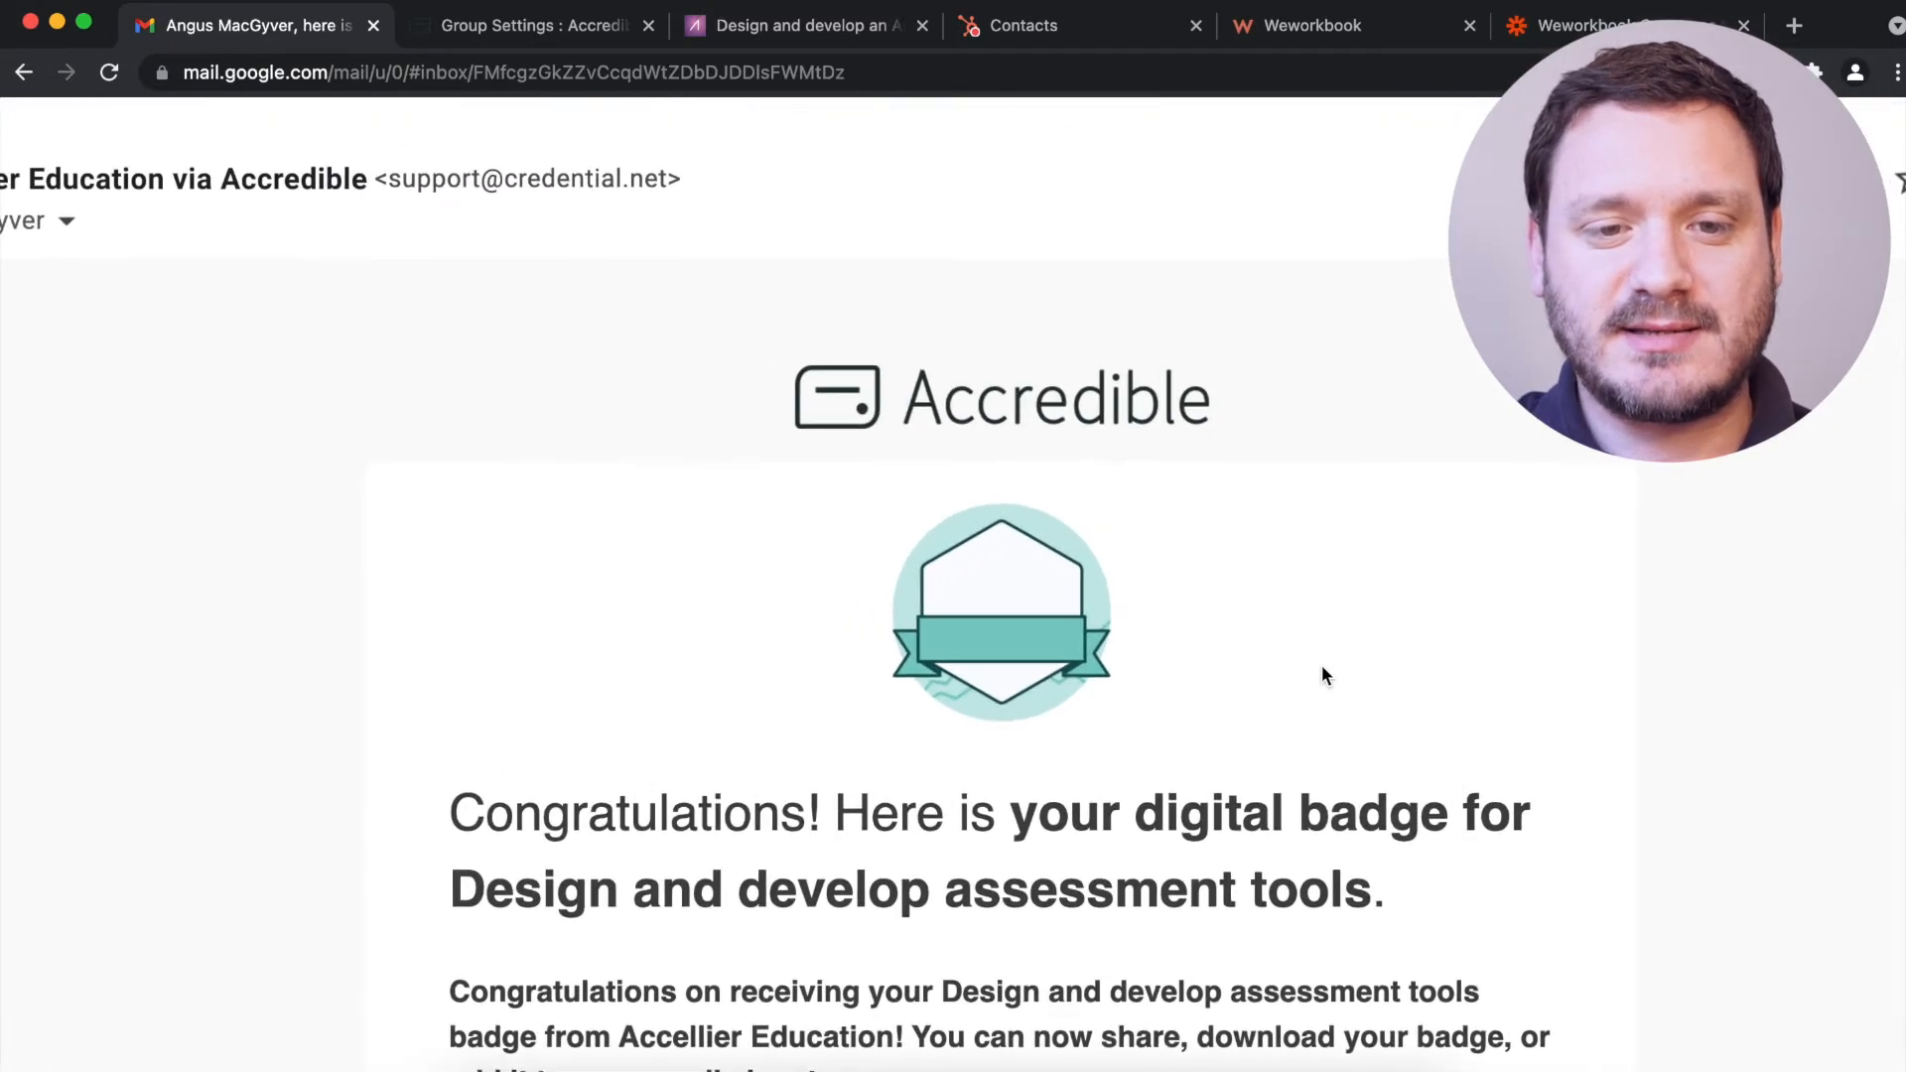
scroll(1320, 664, down, 6)
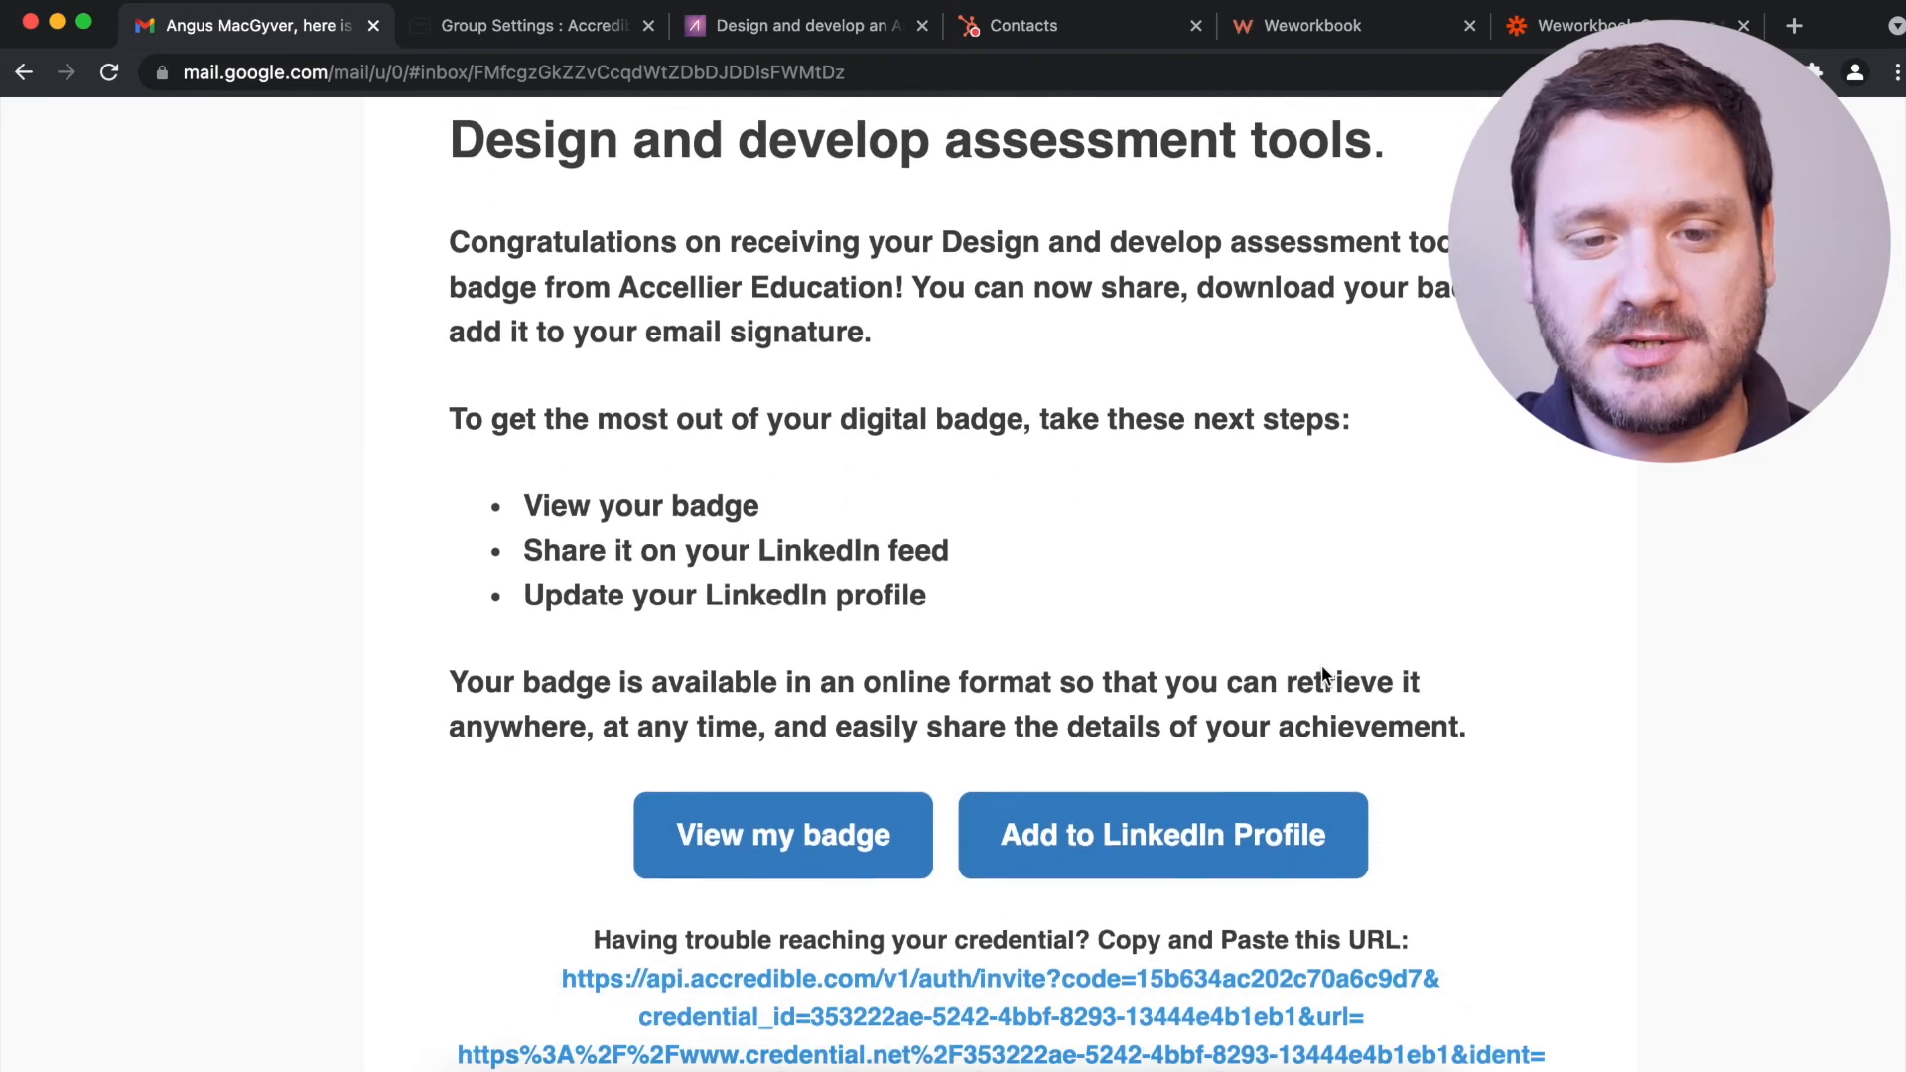
click(683, 806)
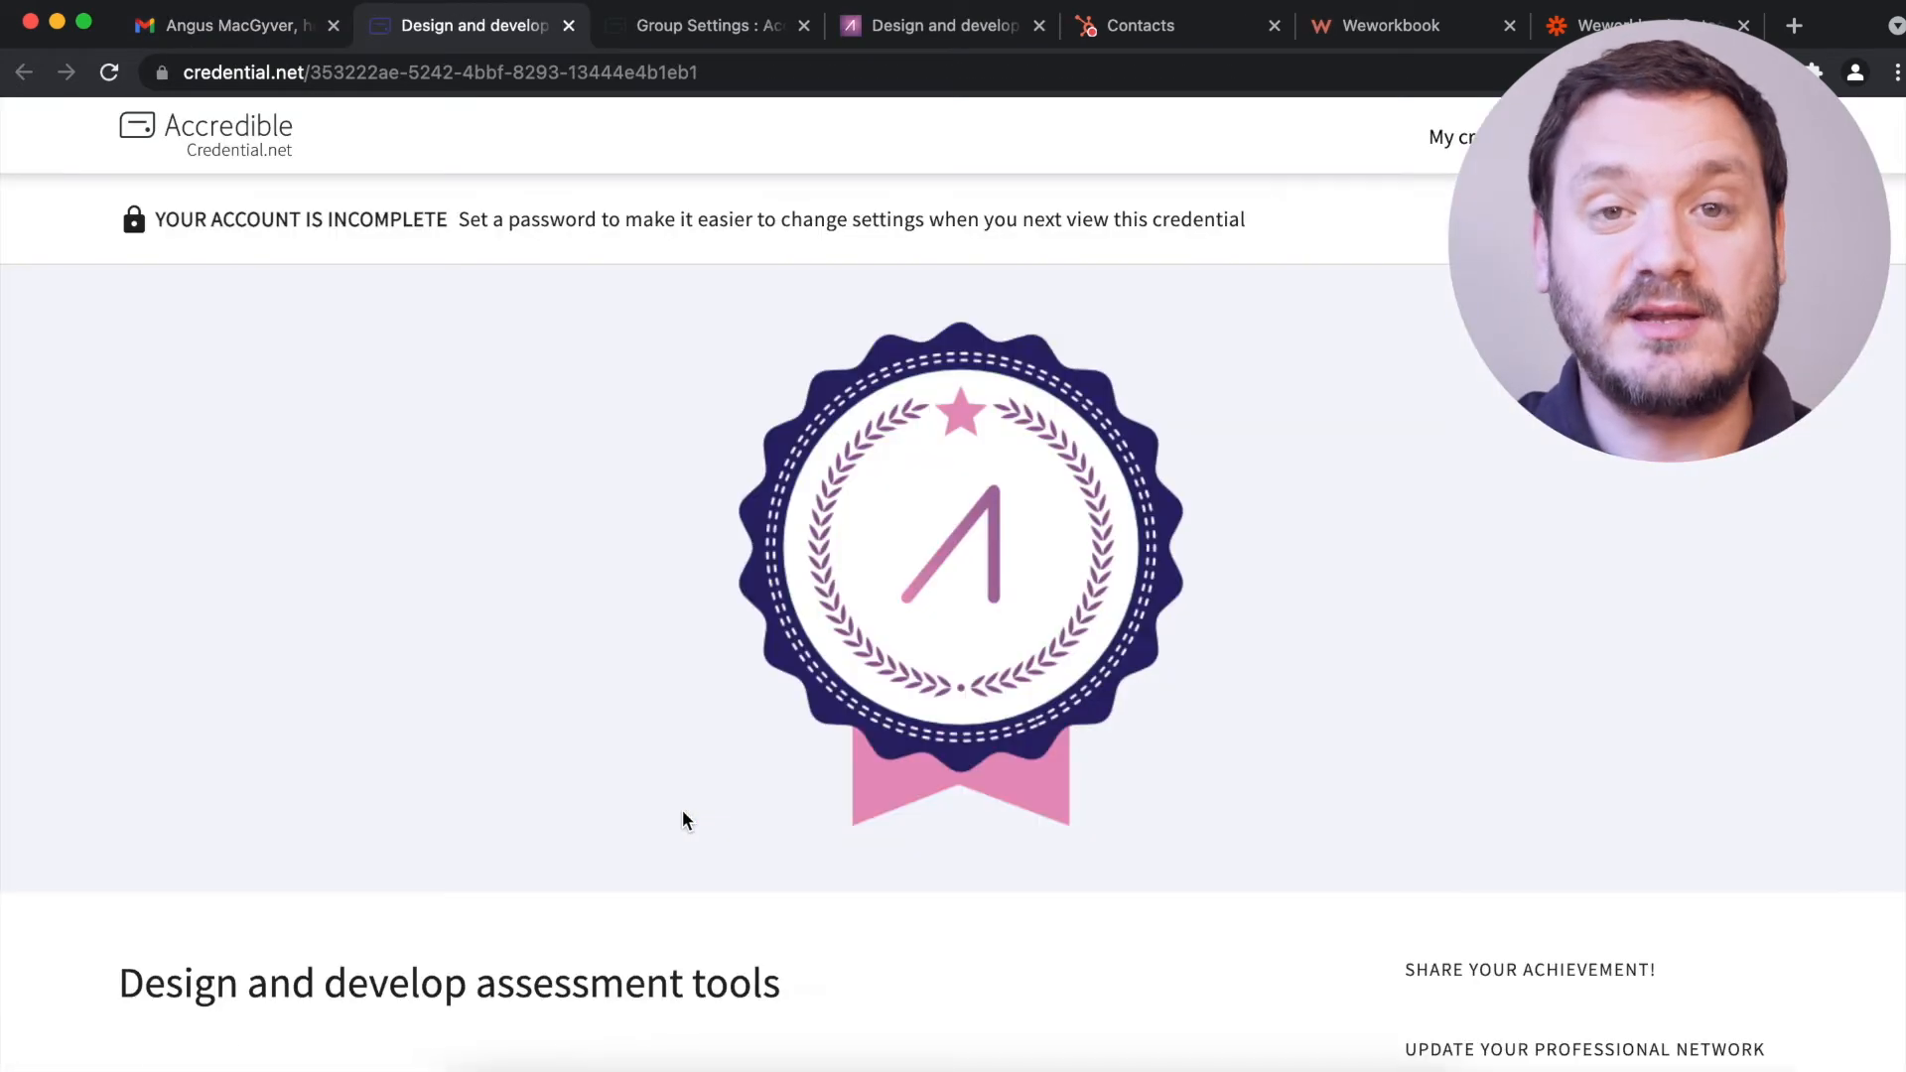
scroll(683, 814, down, 5)
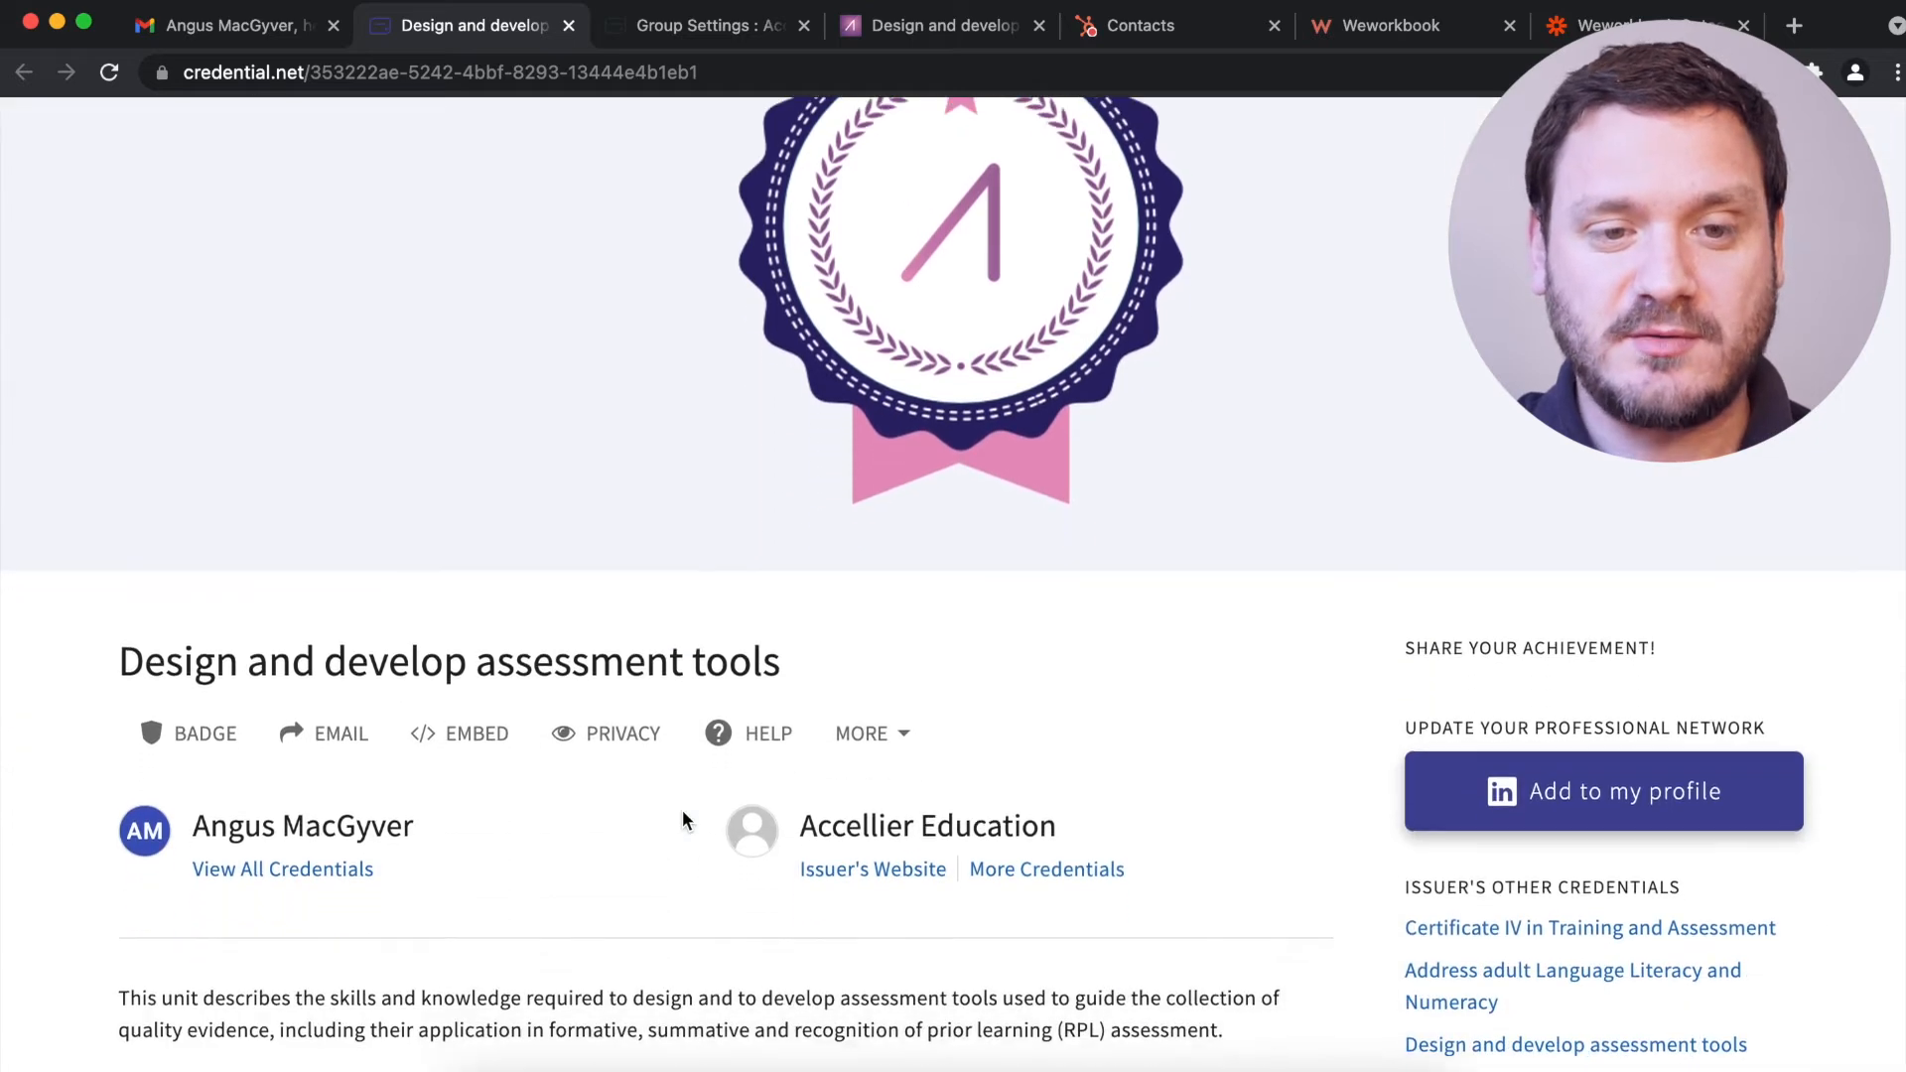
scroll(682, 812, down, 3)
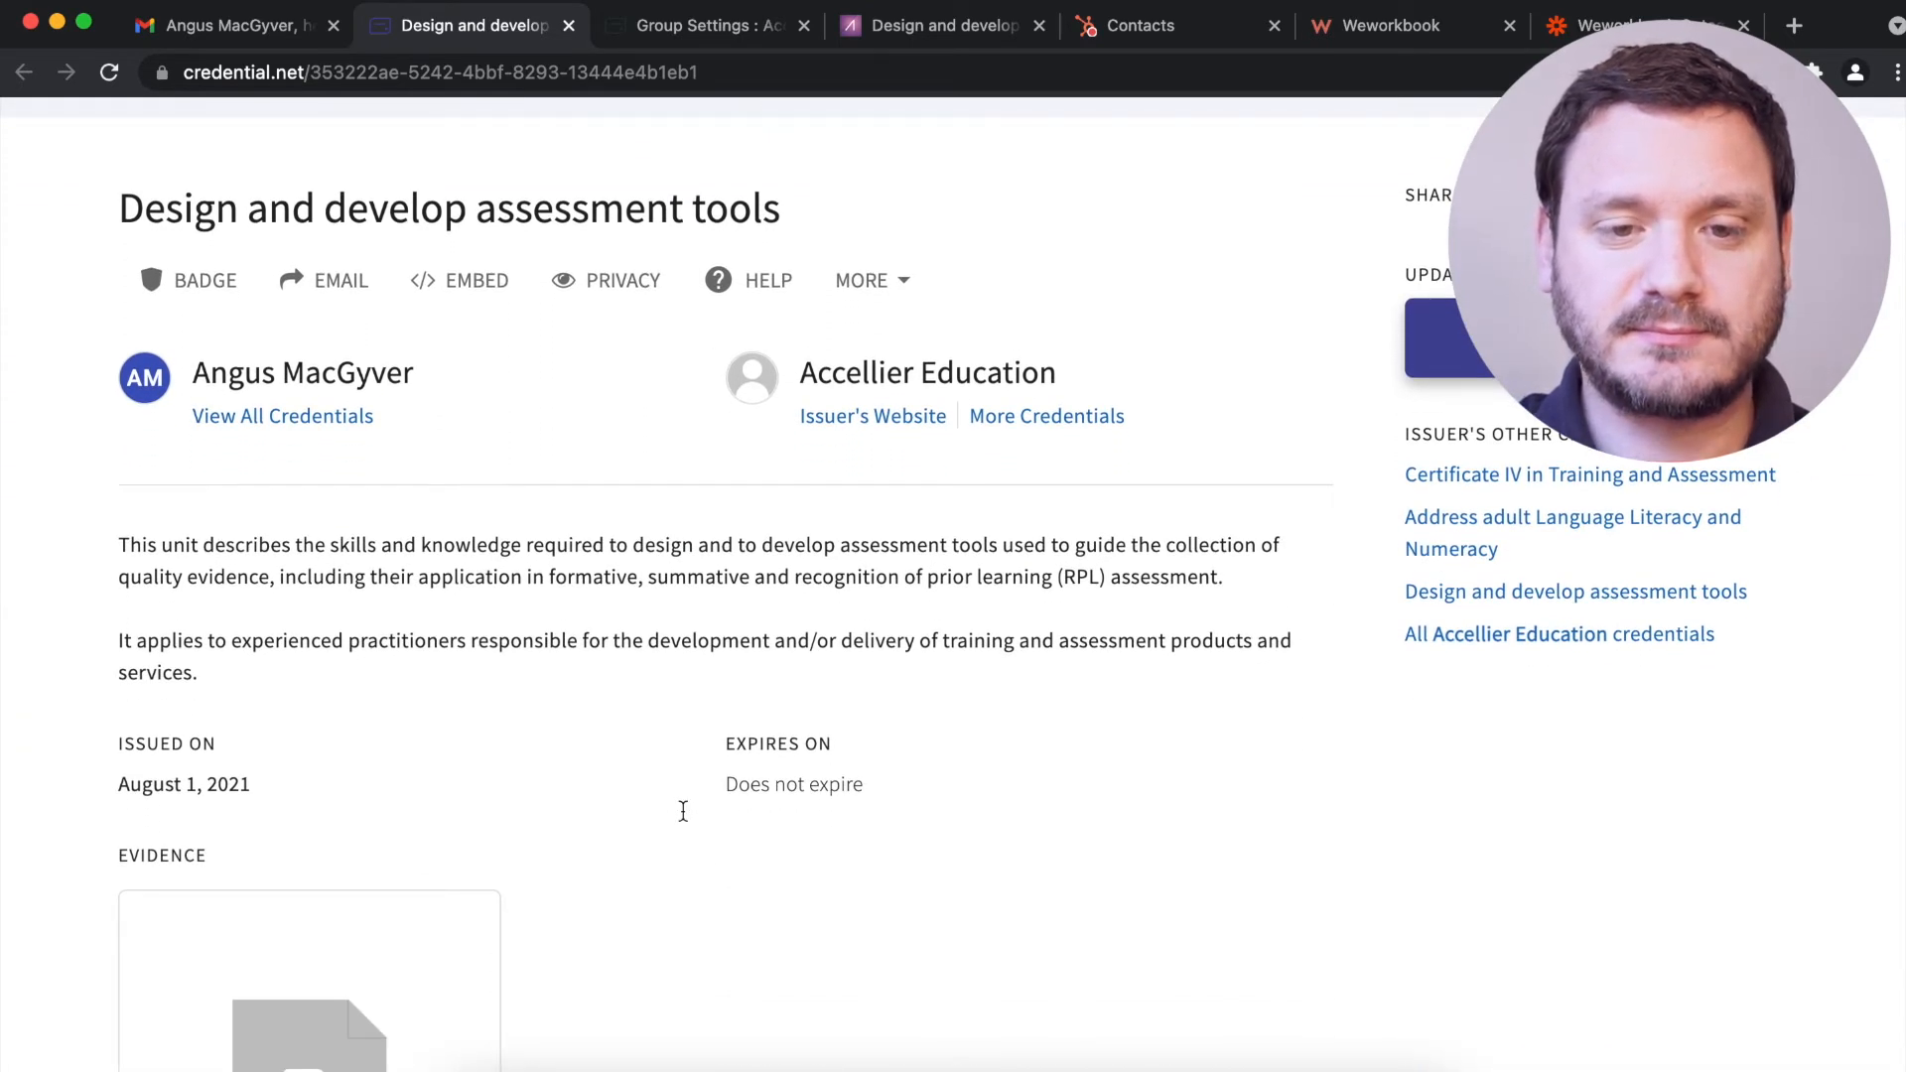
- Return to the Zap in Zapier, look through the returned credential data, and dismiss the prompt to turn the Zap on
click(1636, 27)
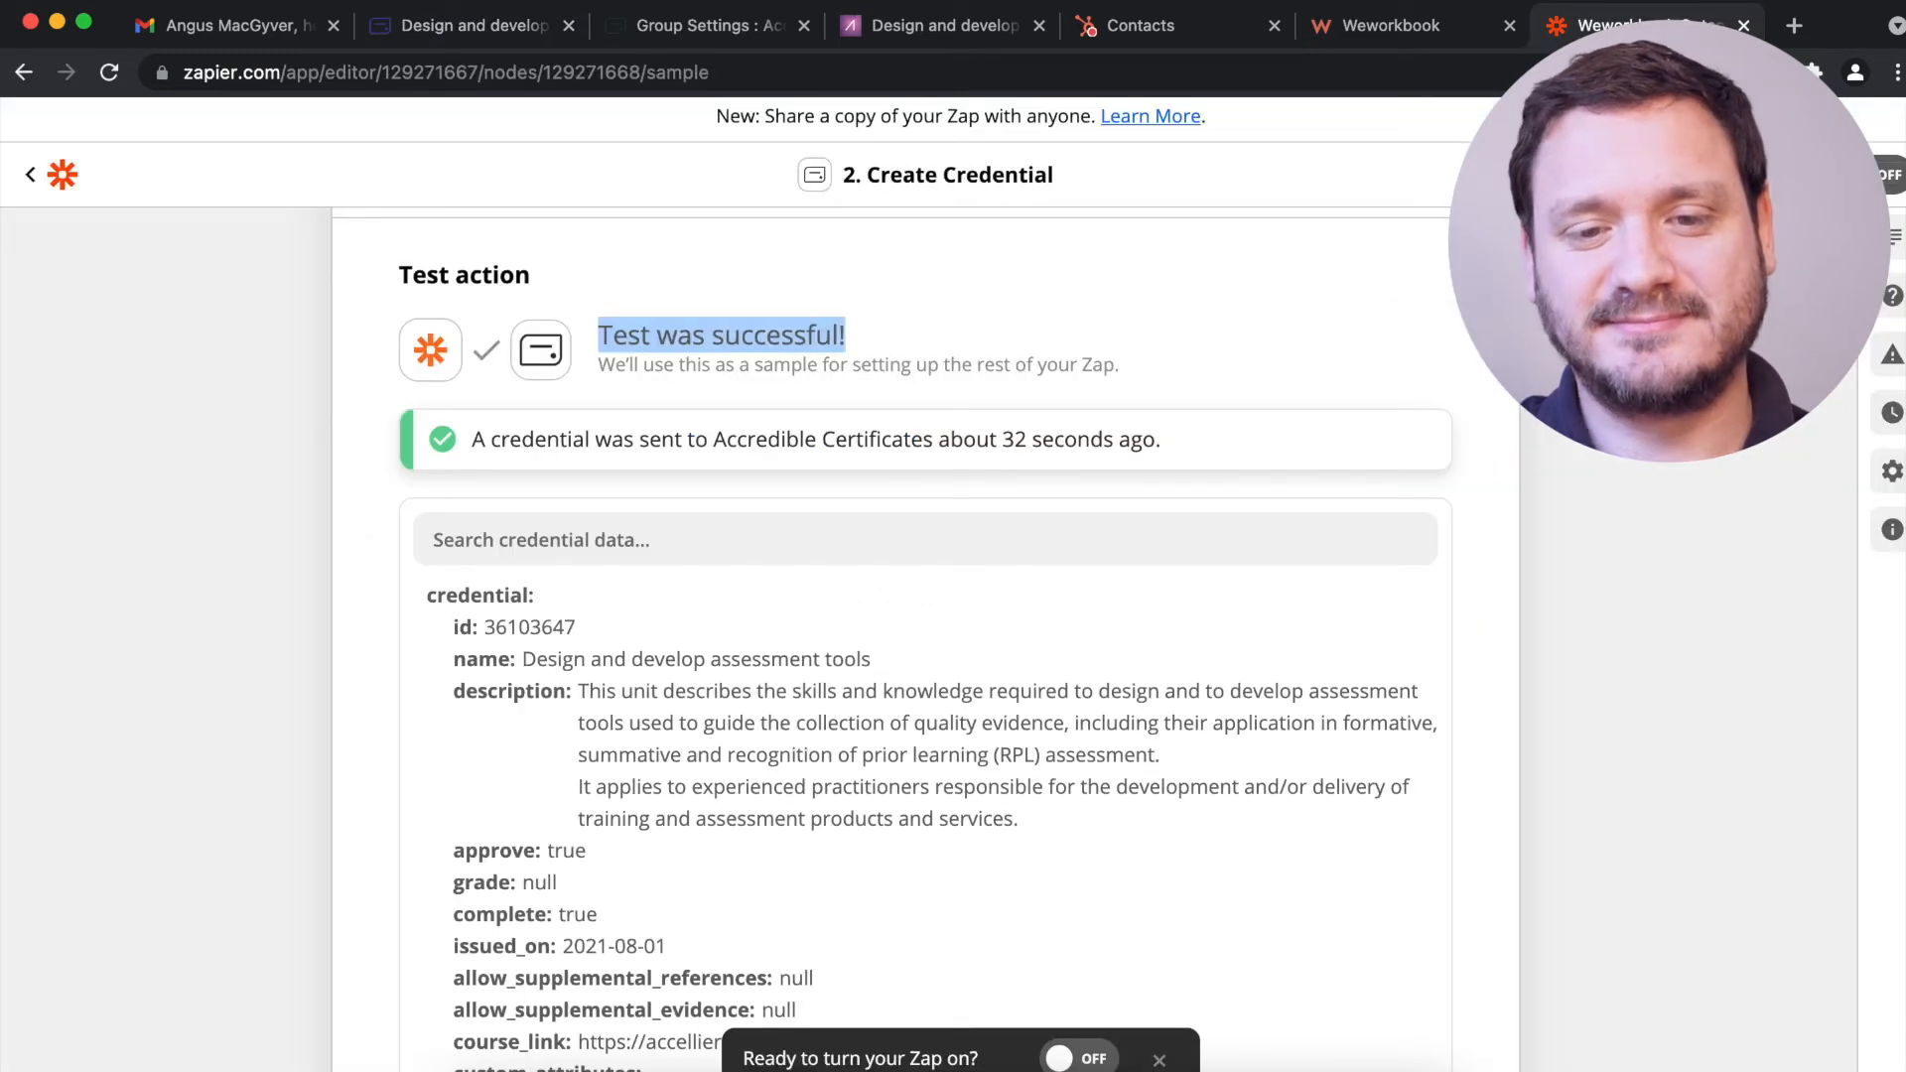
scroll(1036, 590, down, 5)
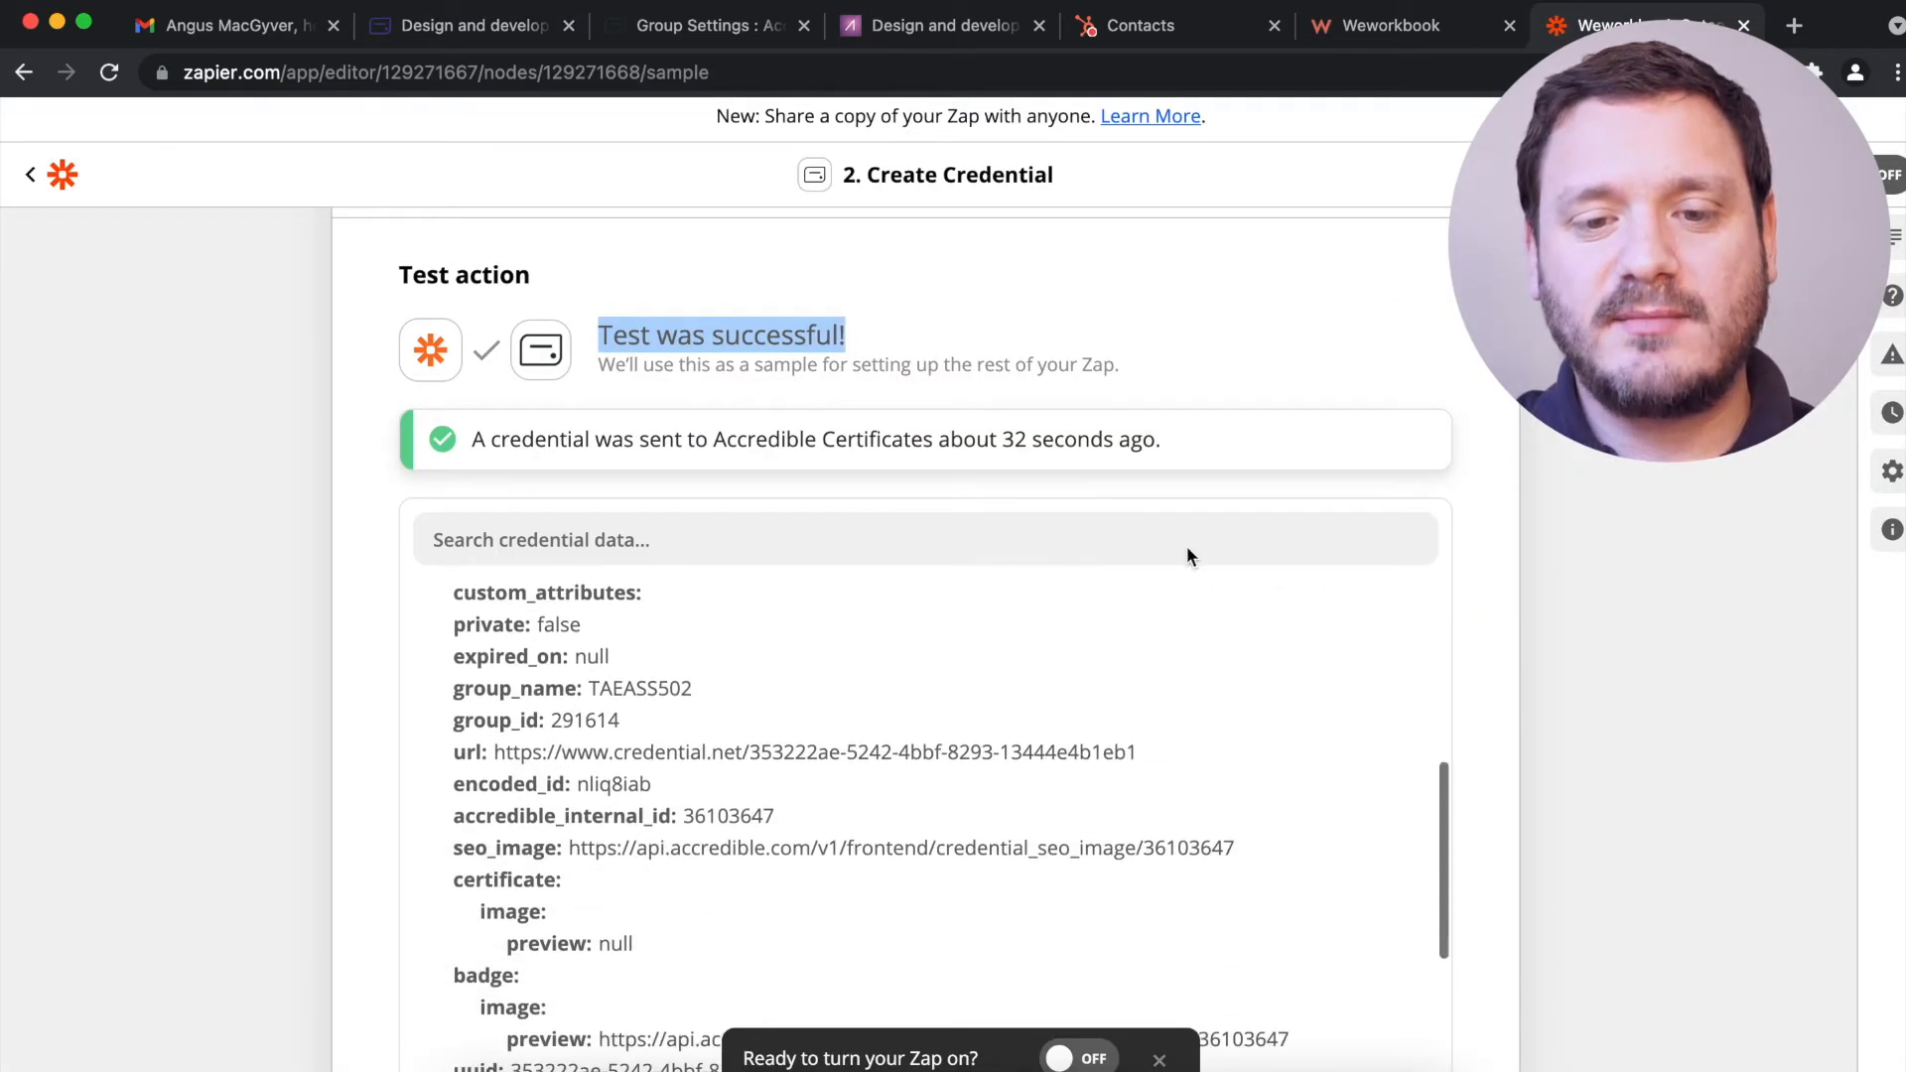
scroll(1610, 473, down, 1)
scroll(1610, 472, down, 3)
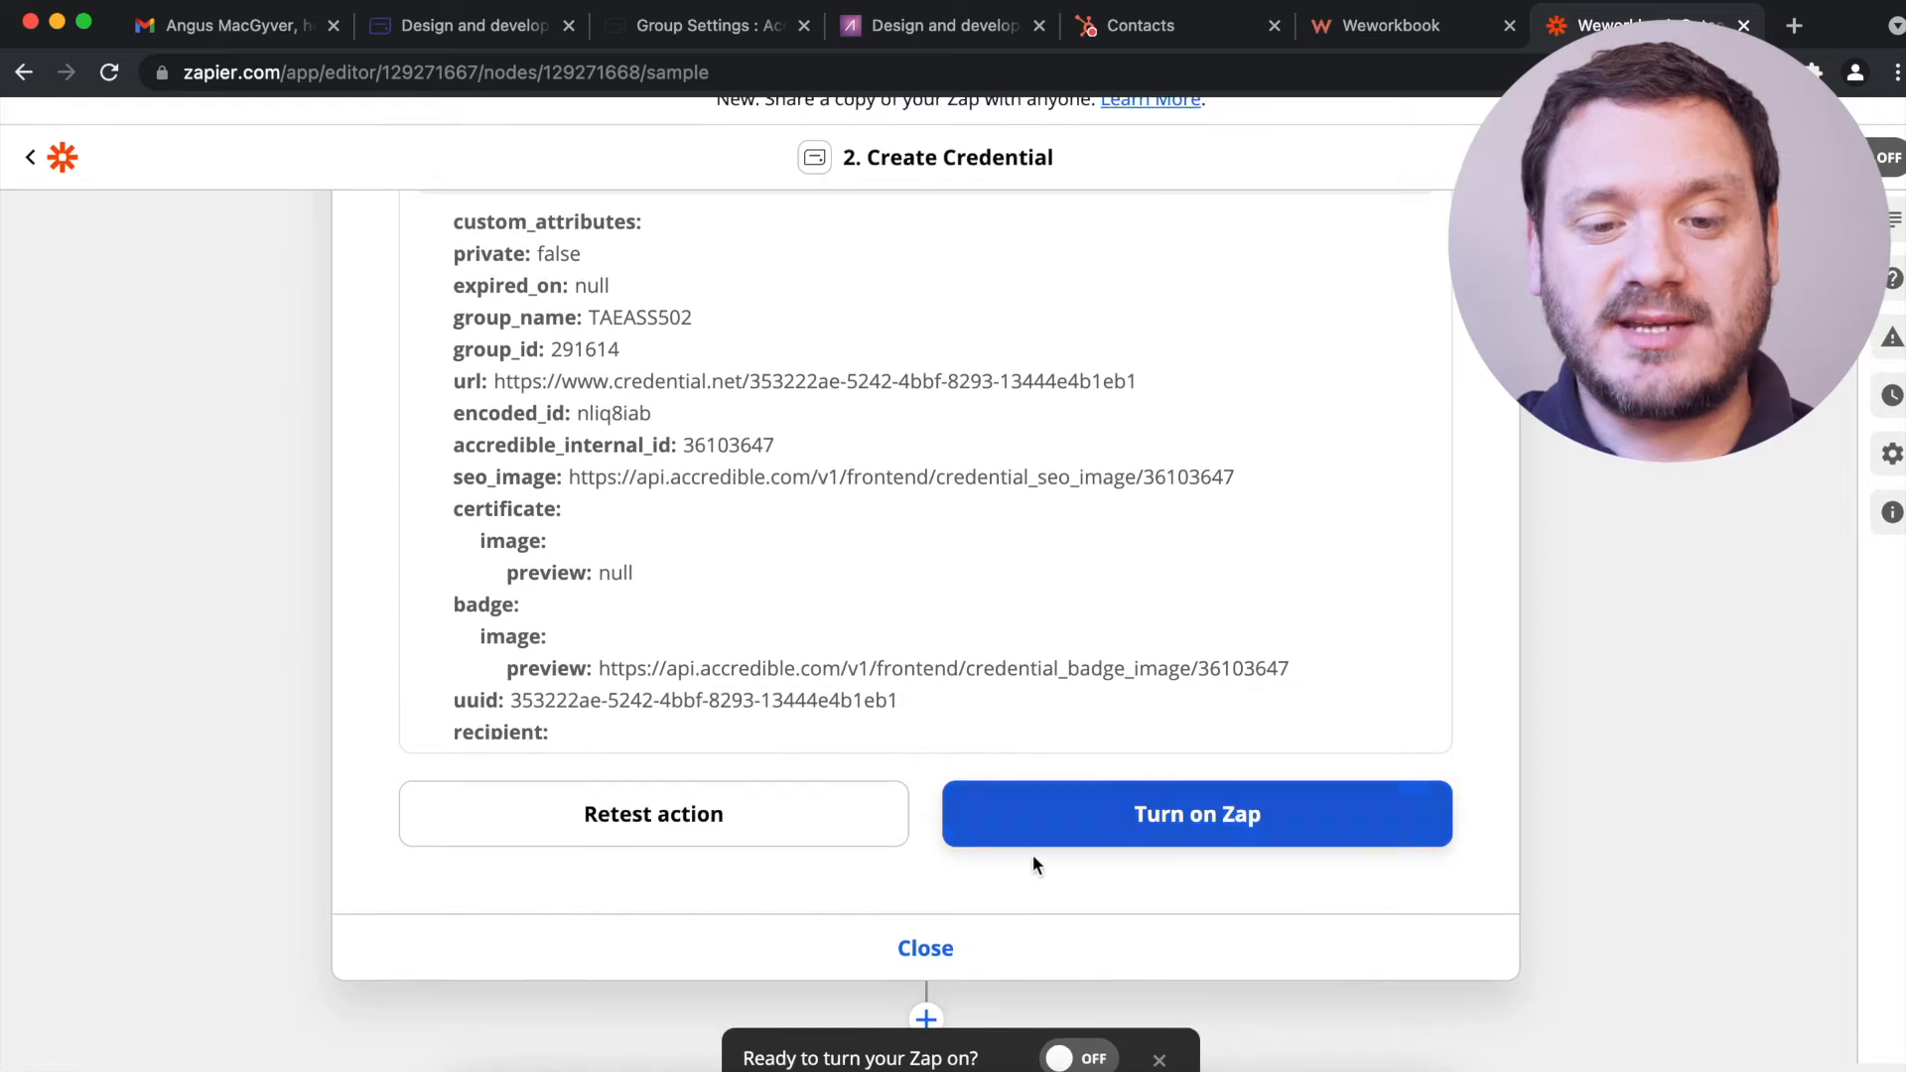
click(1159, 1058)
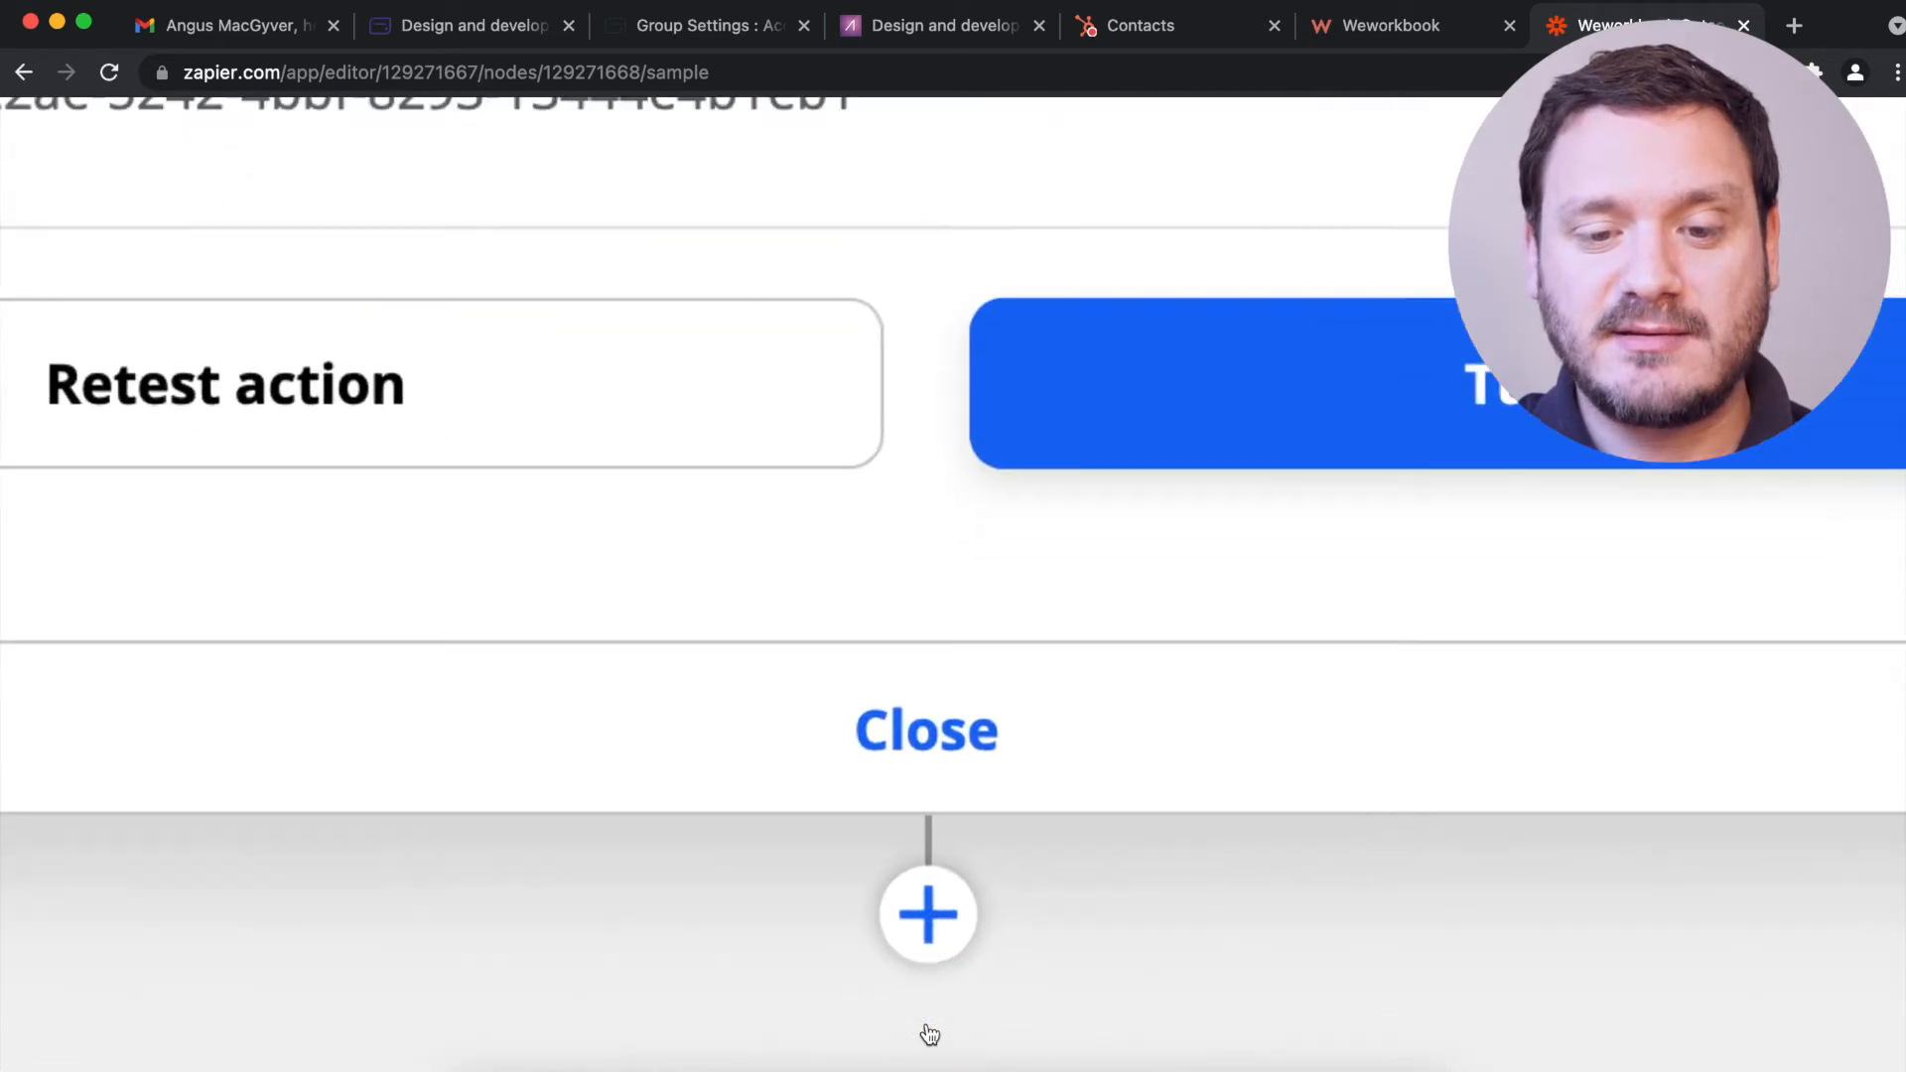
- Add HubSpot as the next action after the credential step, with the Create Engagement event, and continue
click(948, 939)
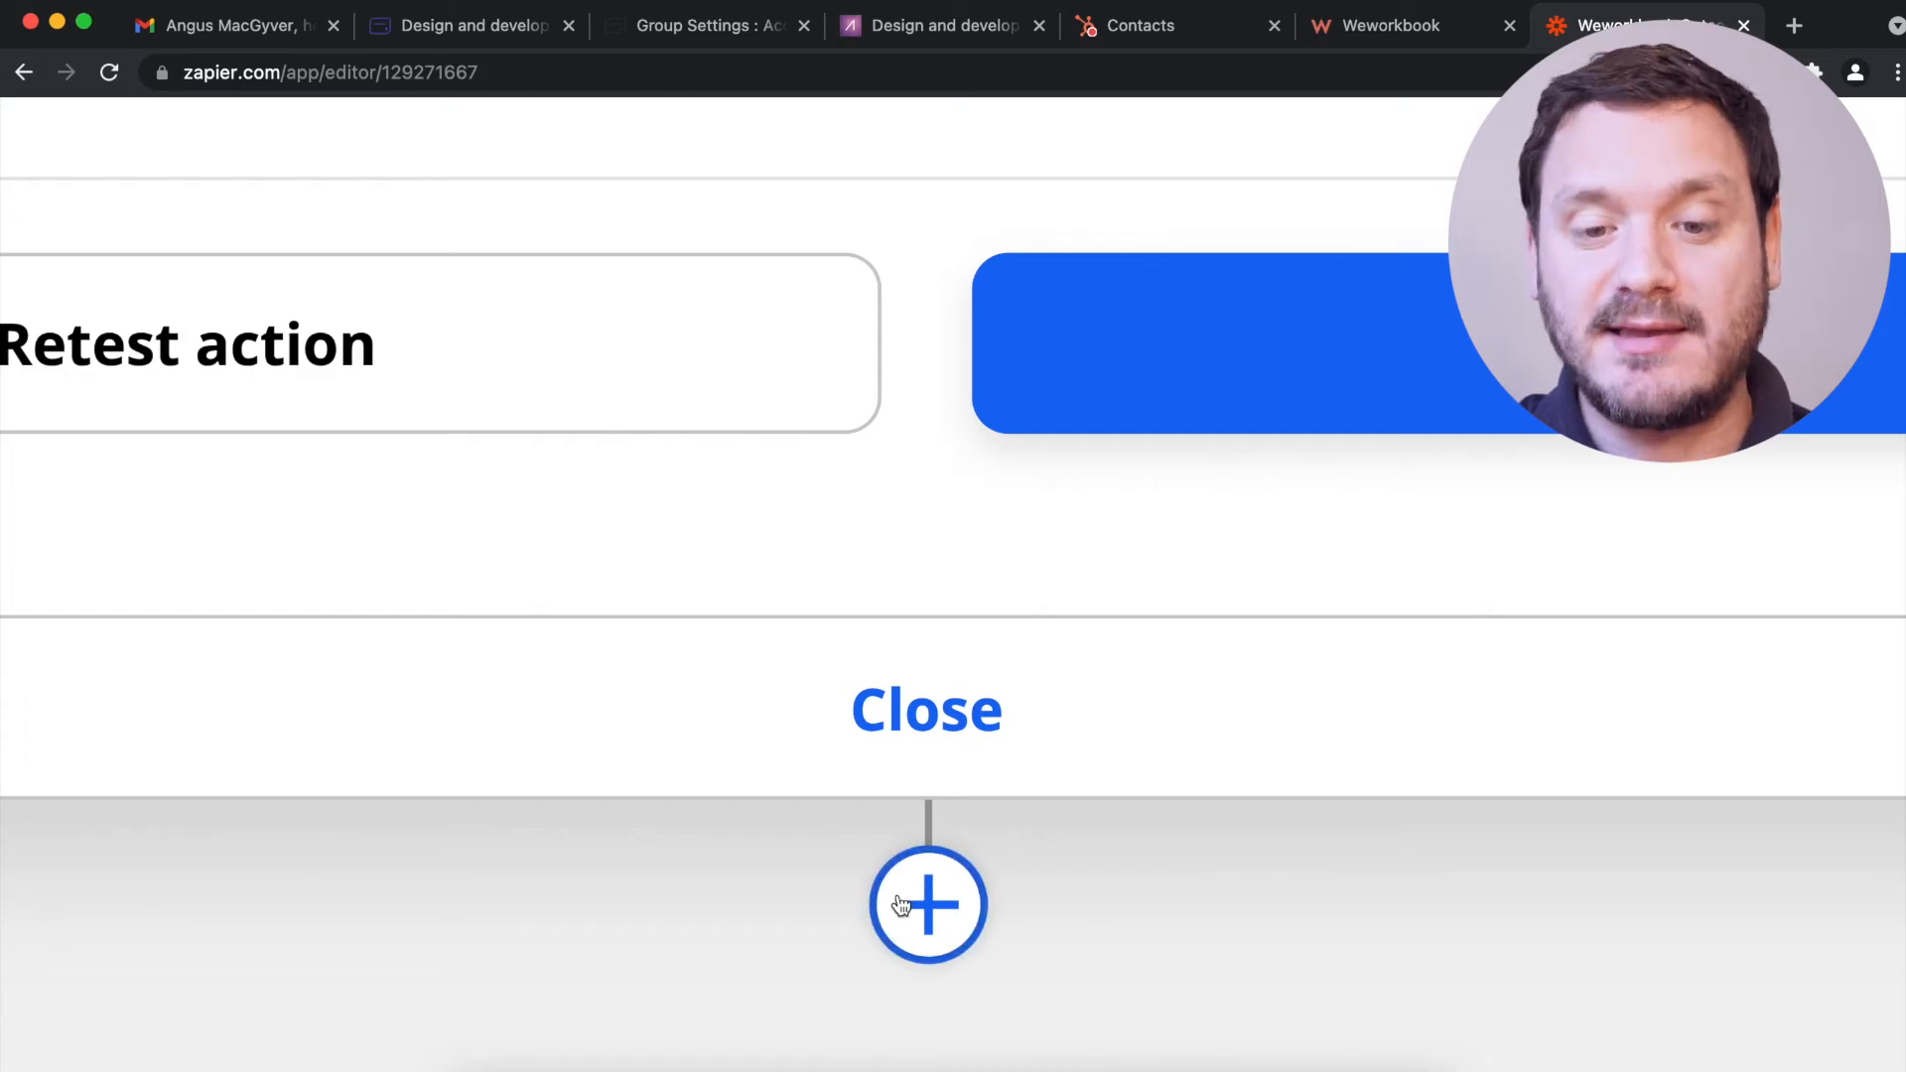
text(ubs)
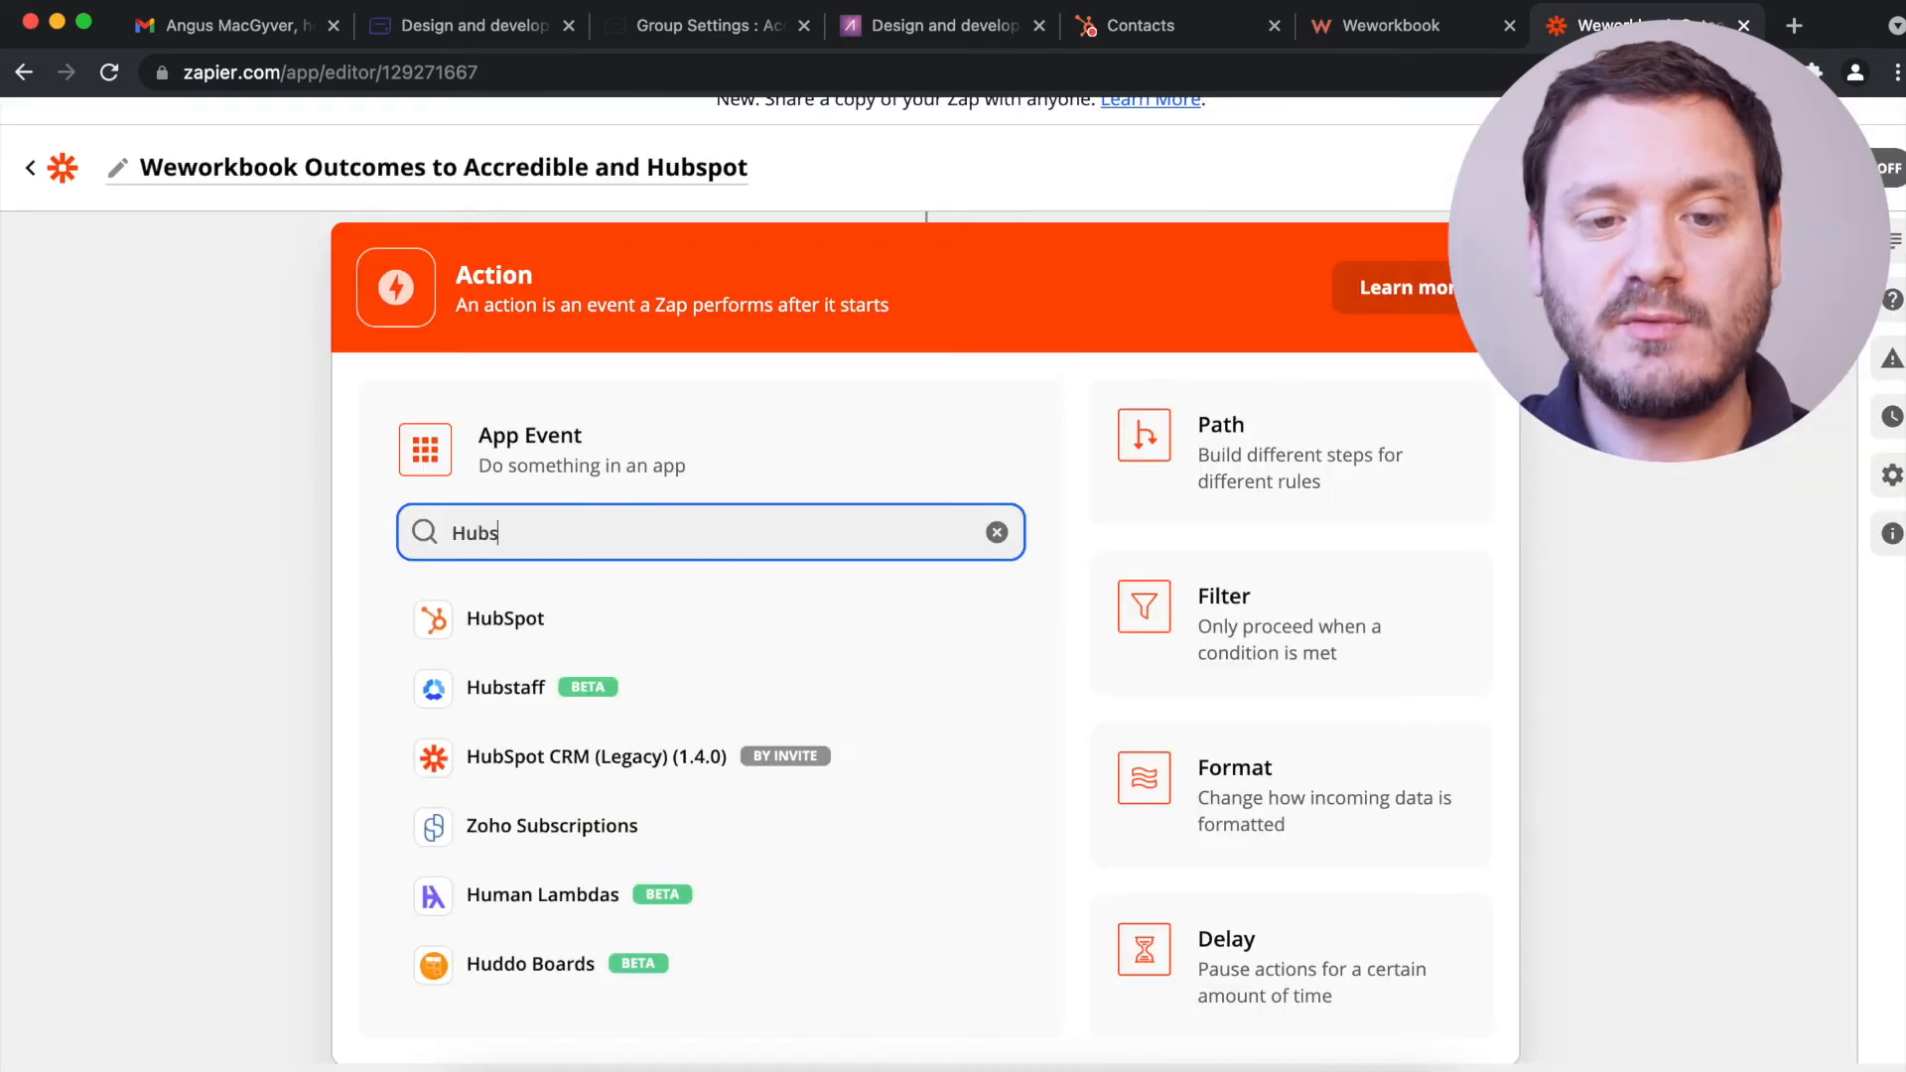
click(684, 625)
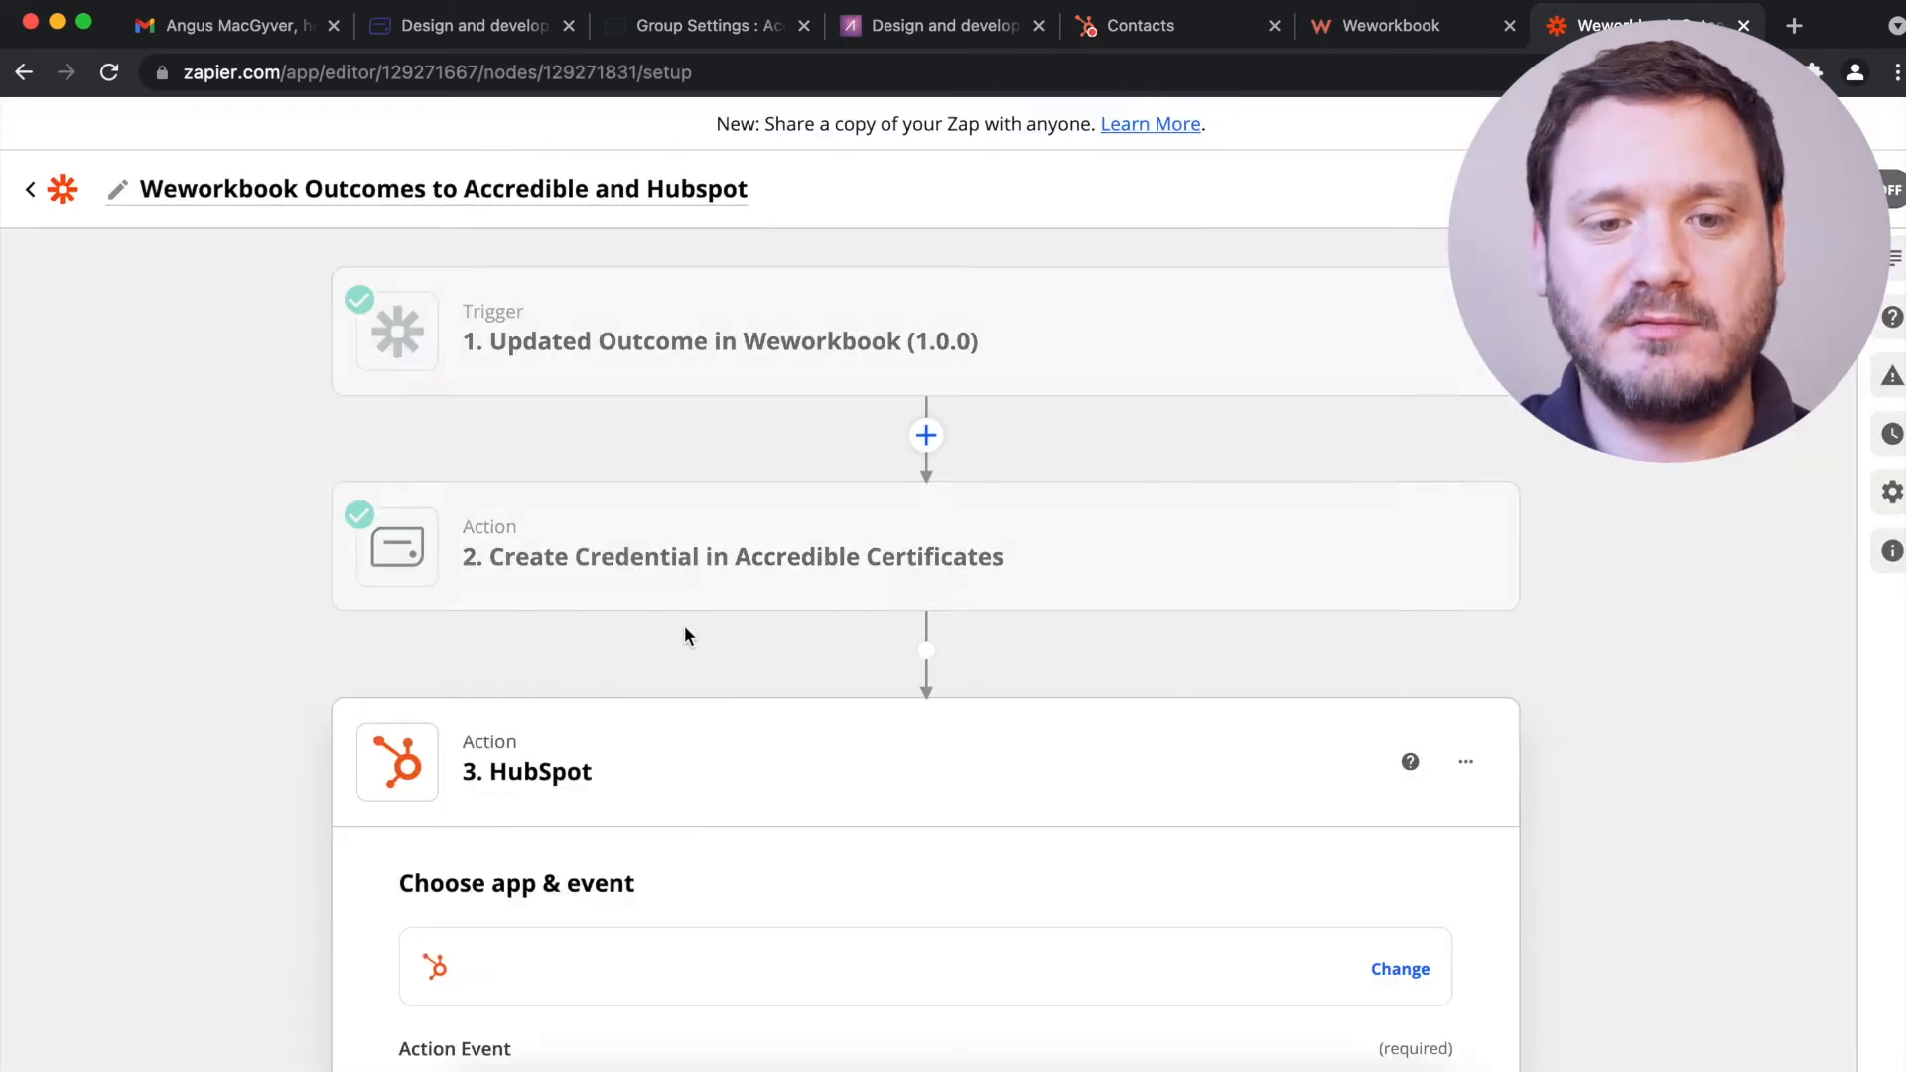
click(676, 775)
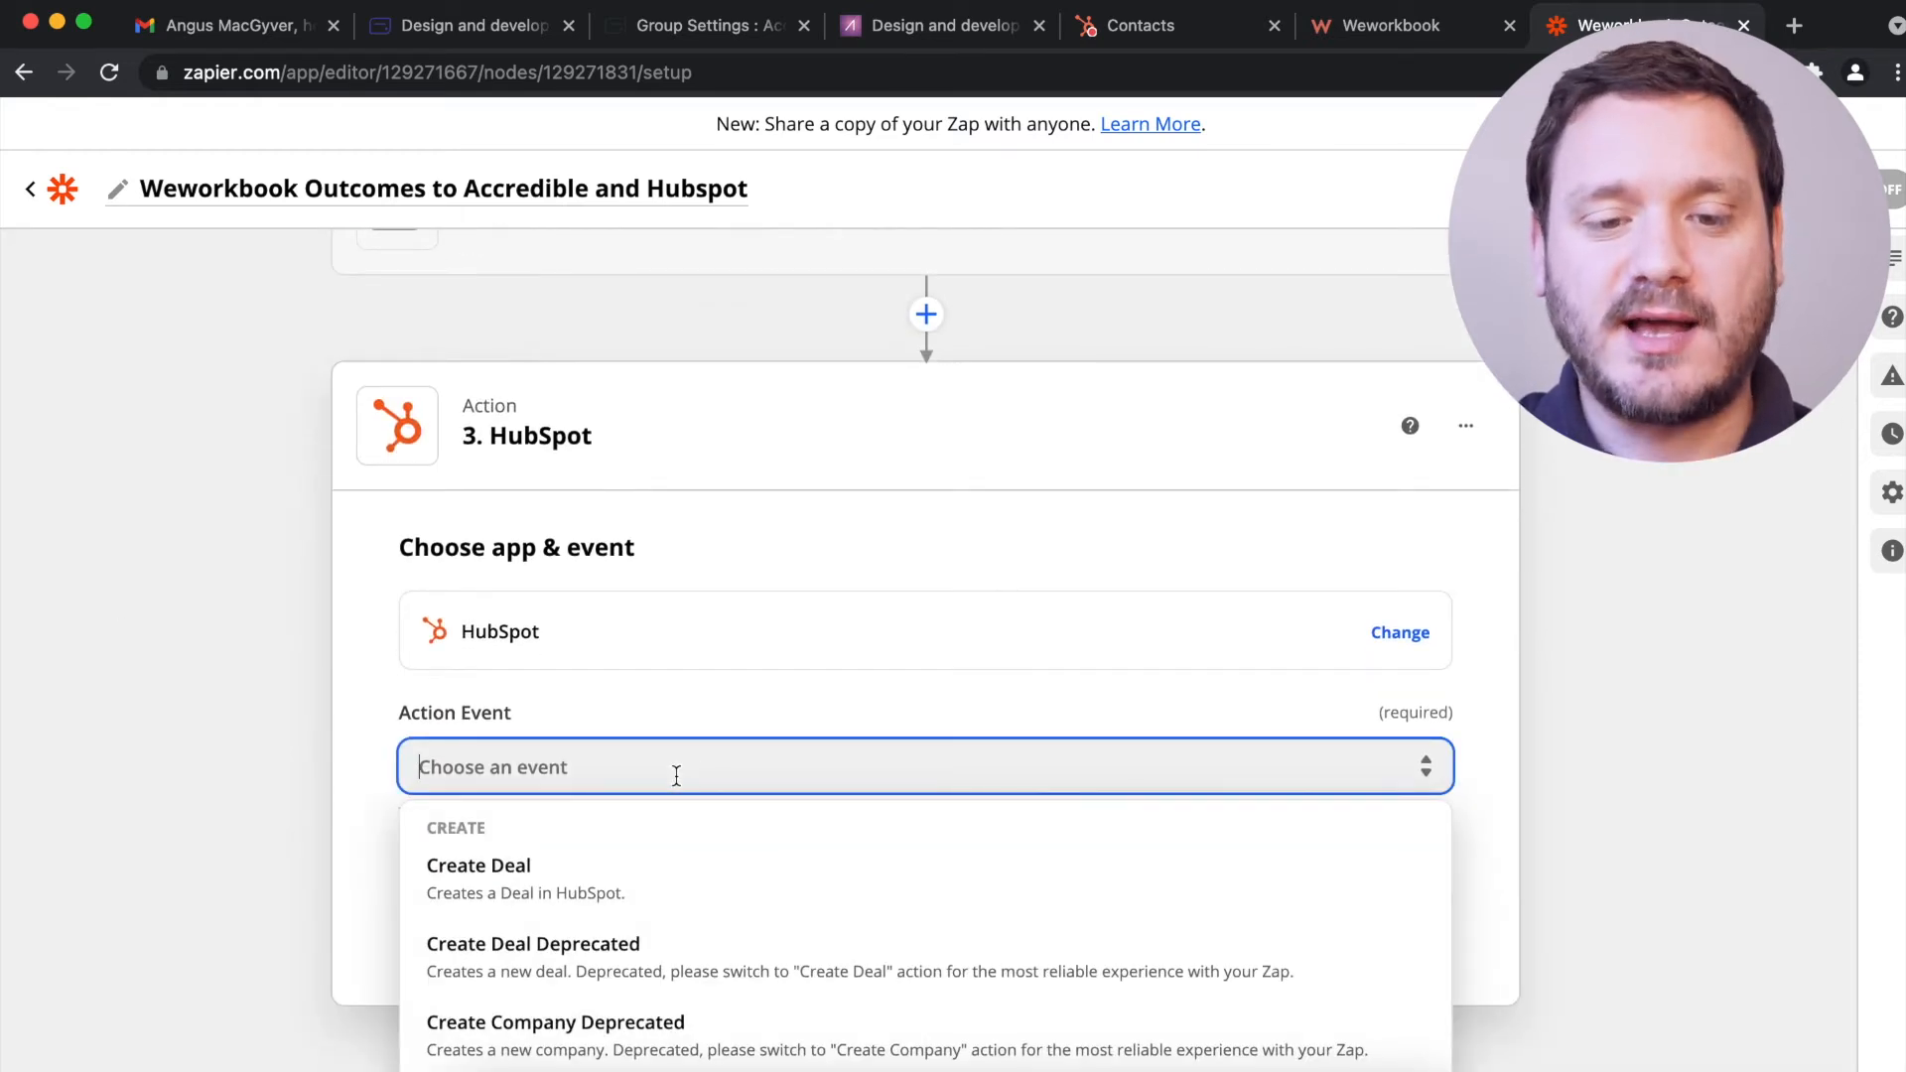
text(Engag)
click(566, 901)
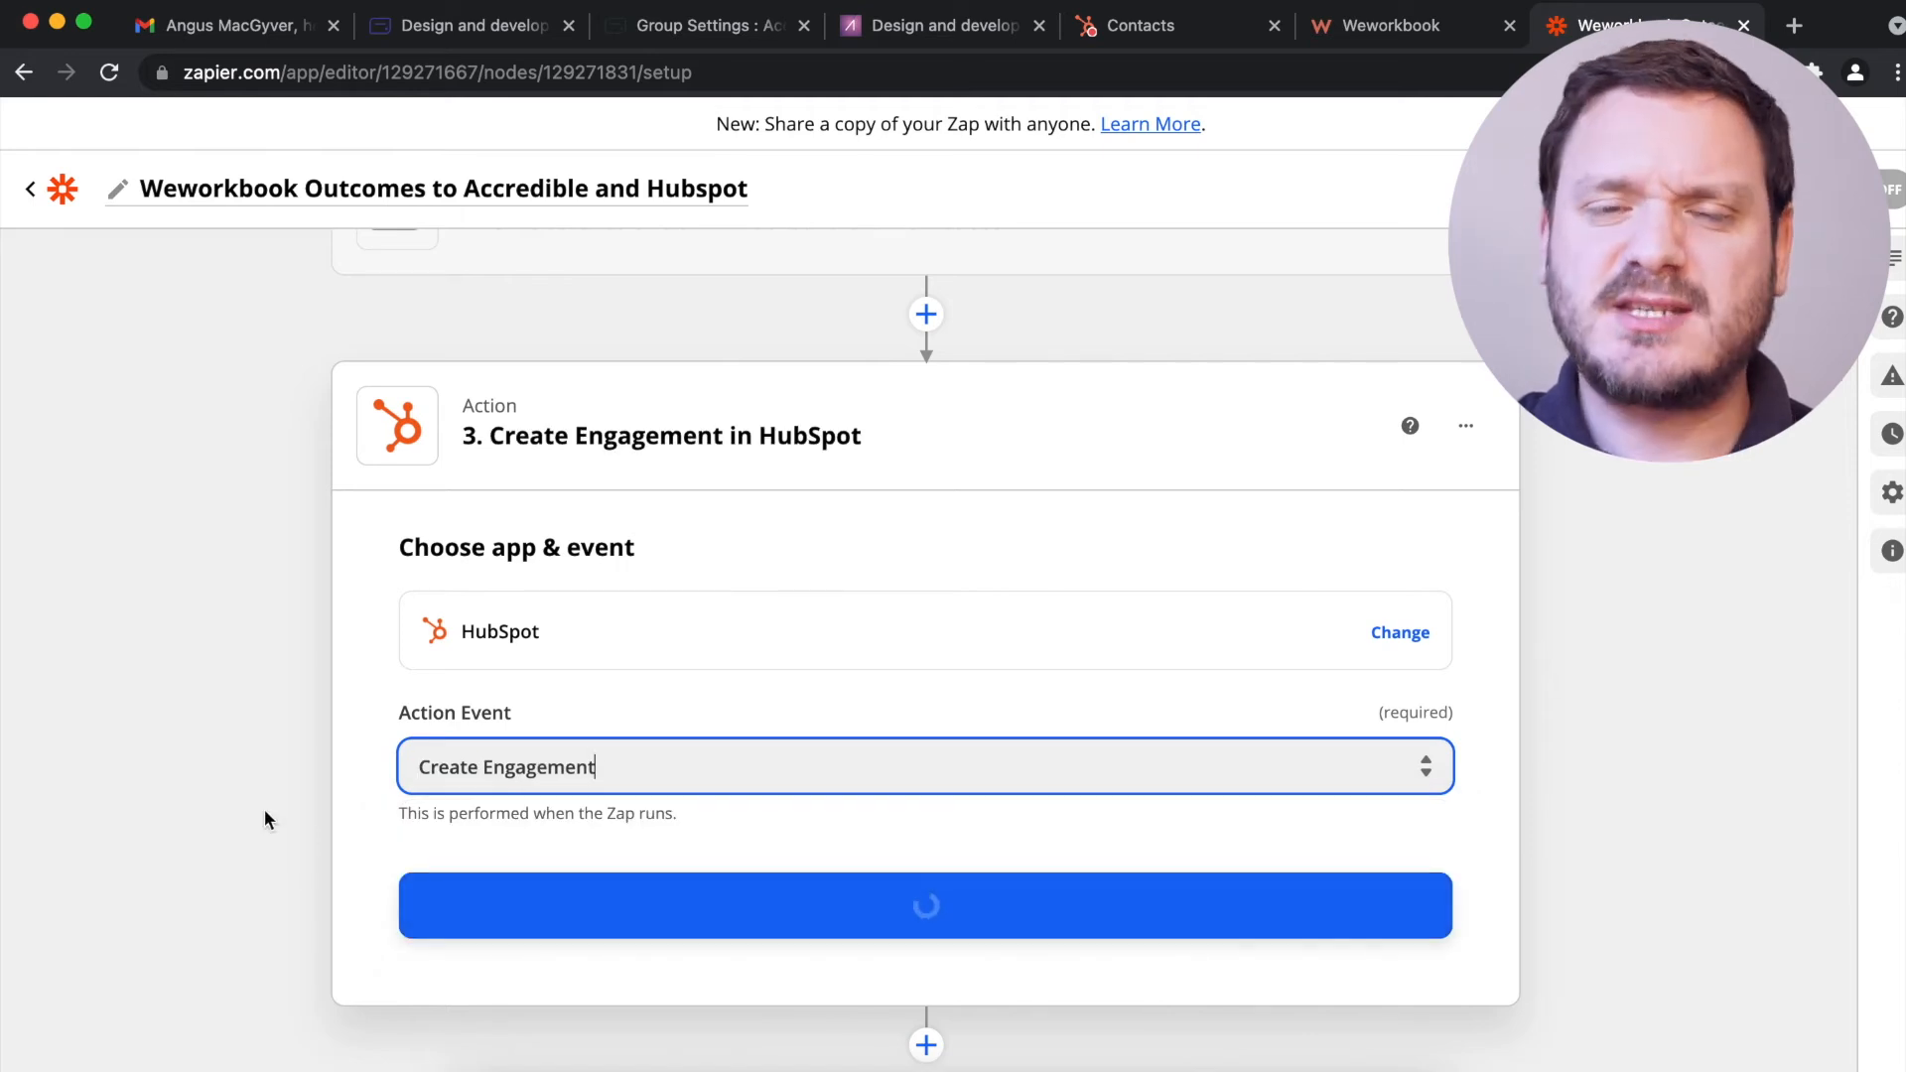
scroll(264, 811, down, 1)
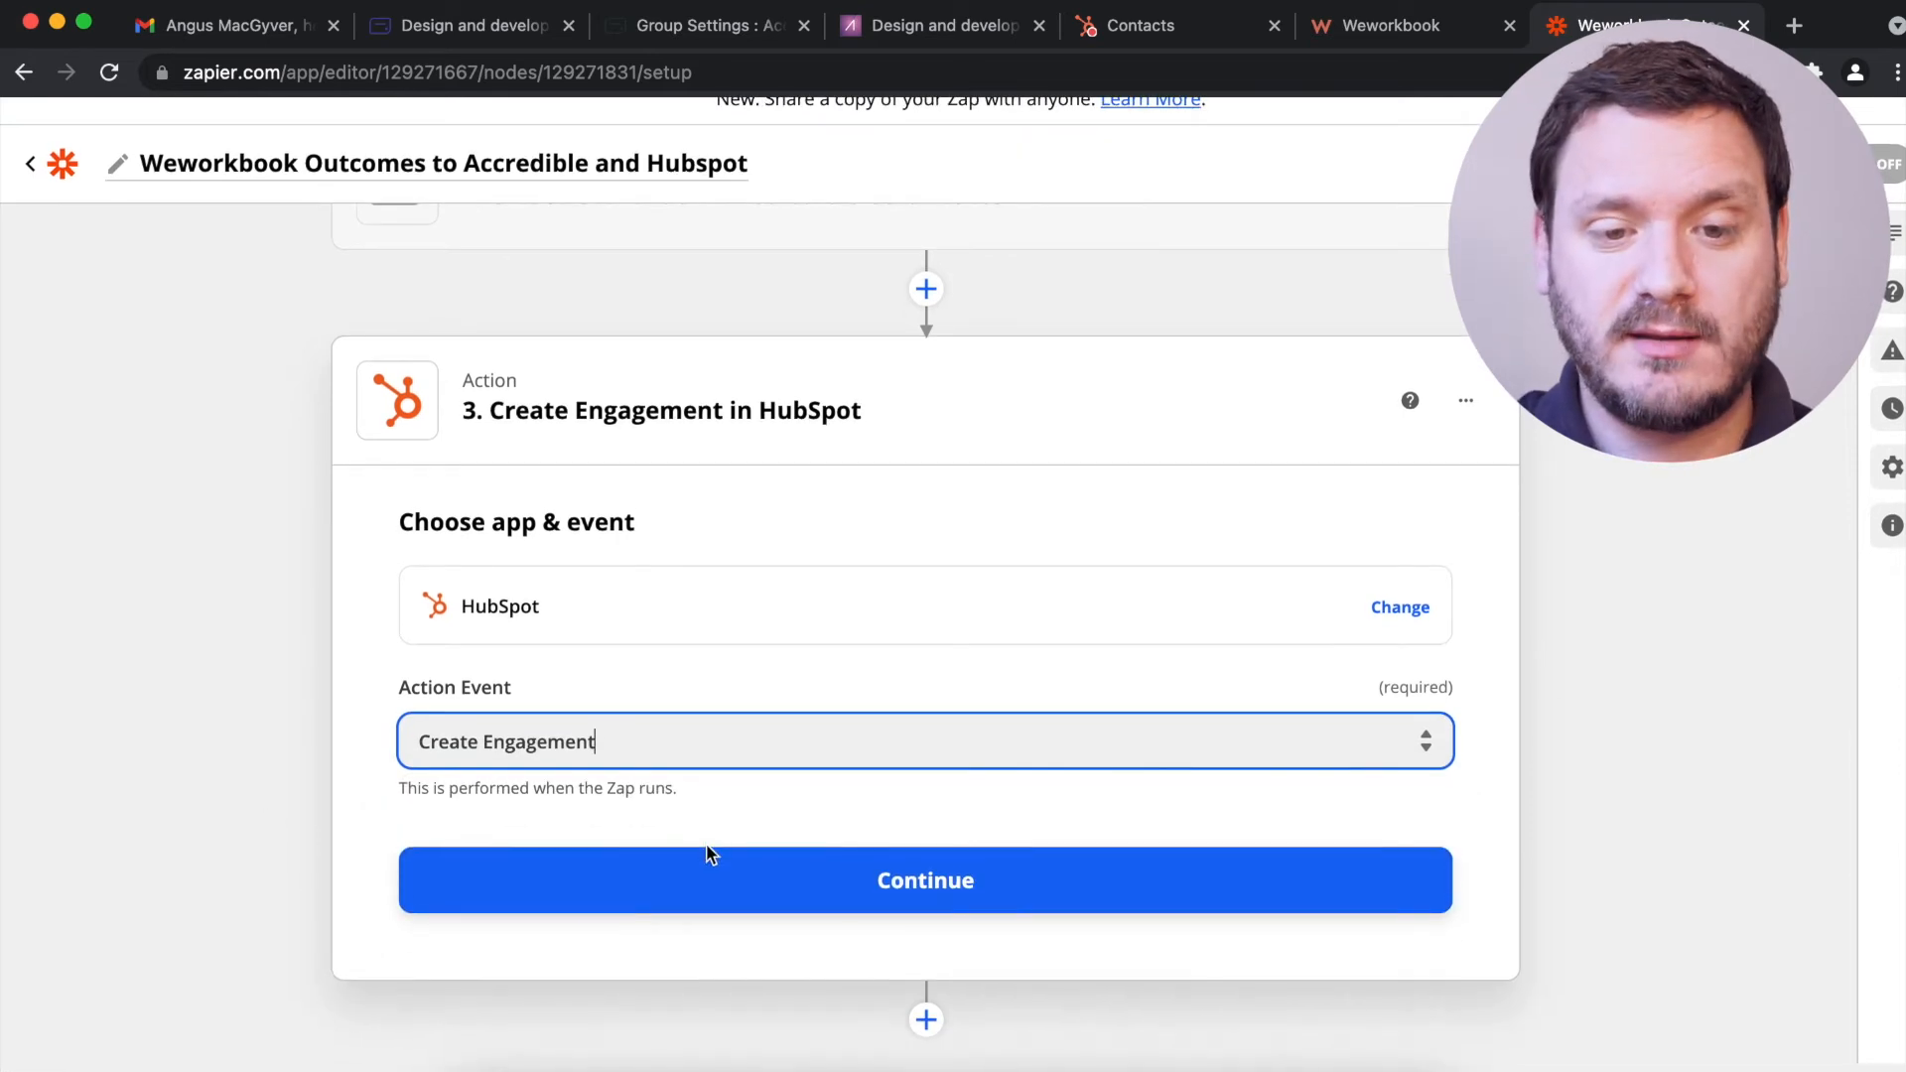
click(705, 884)
- Choose the connected HubSpot account used in 20 Zaps and continue to the engagement's field setup
click(635, 784)
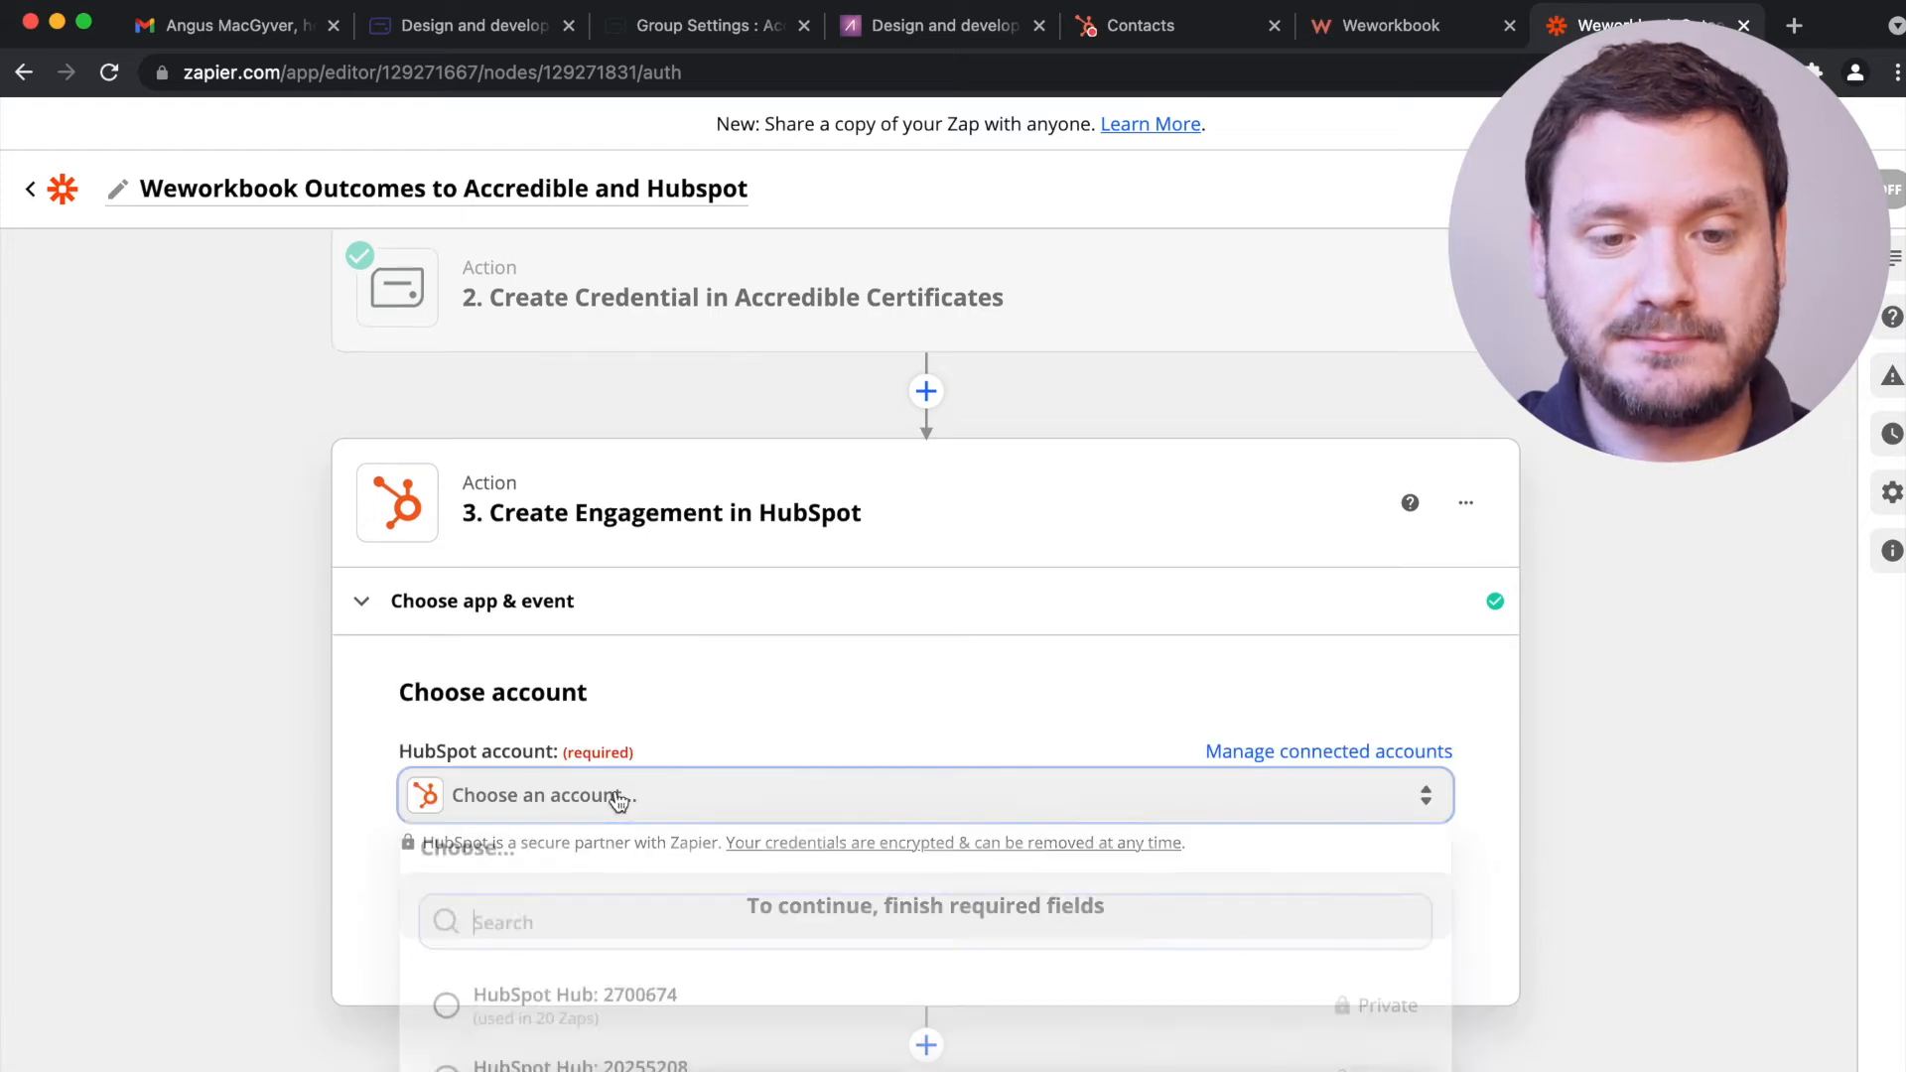
click(625, 992)
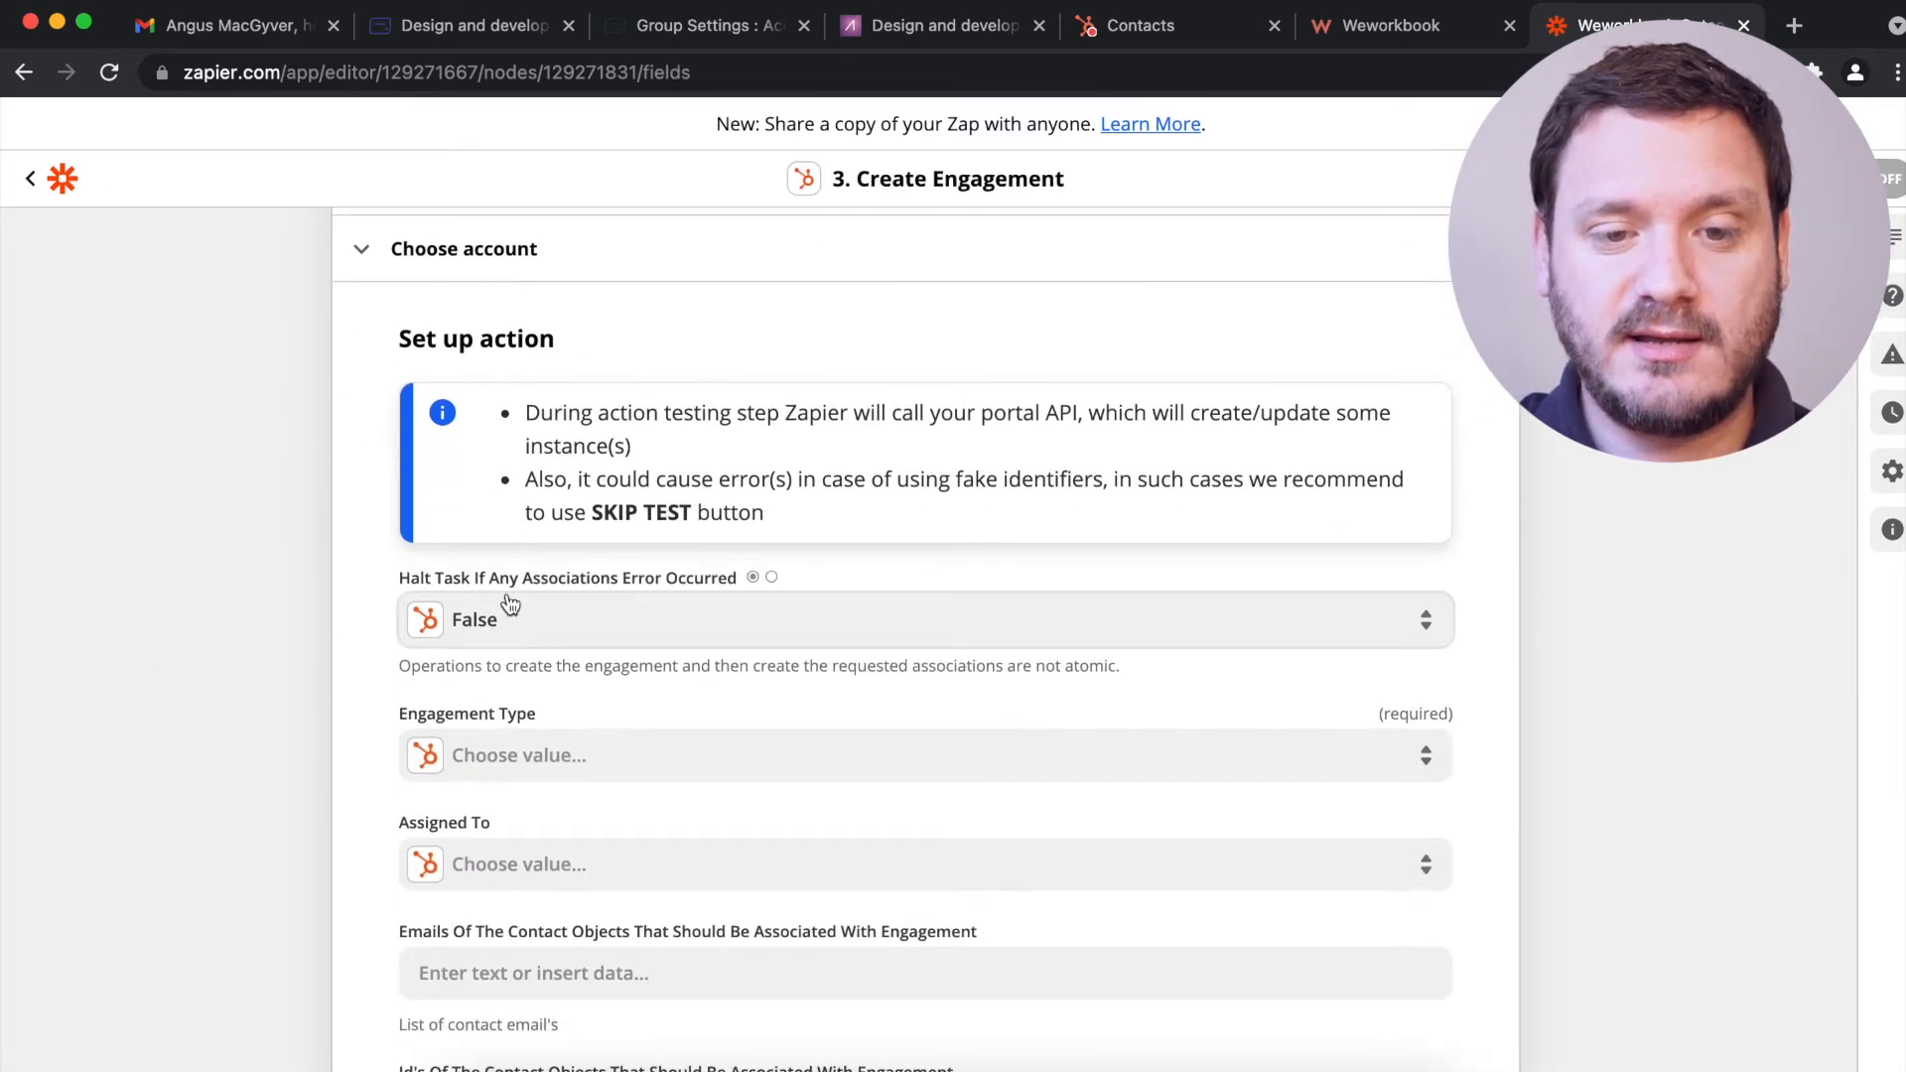
- Set the HubSpot engagement's type to Note
click(513, 756)
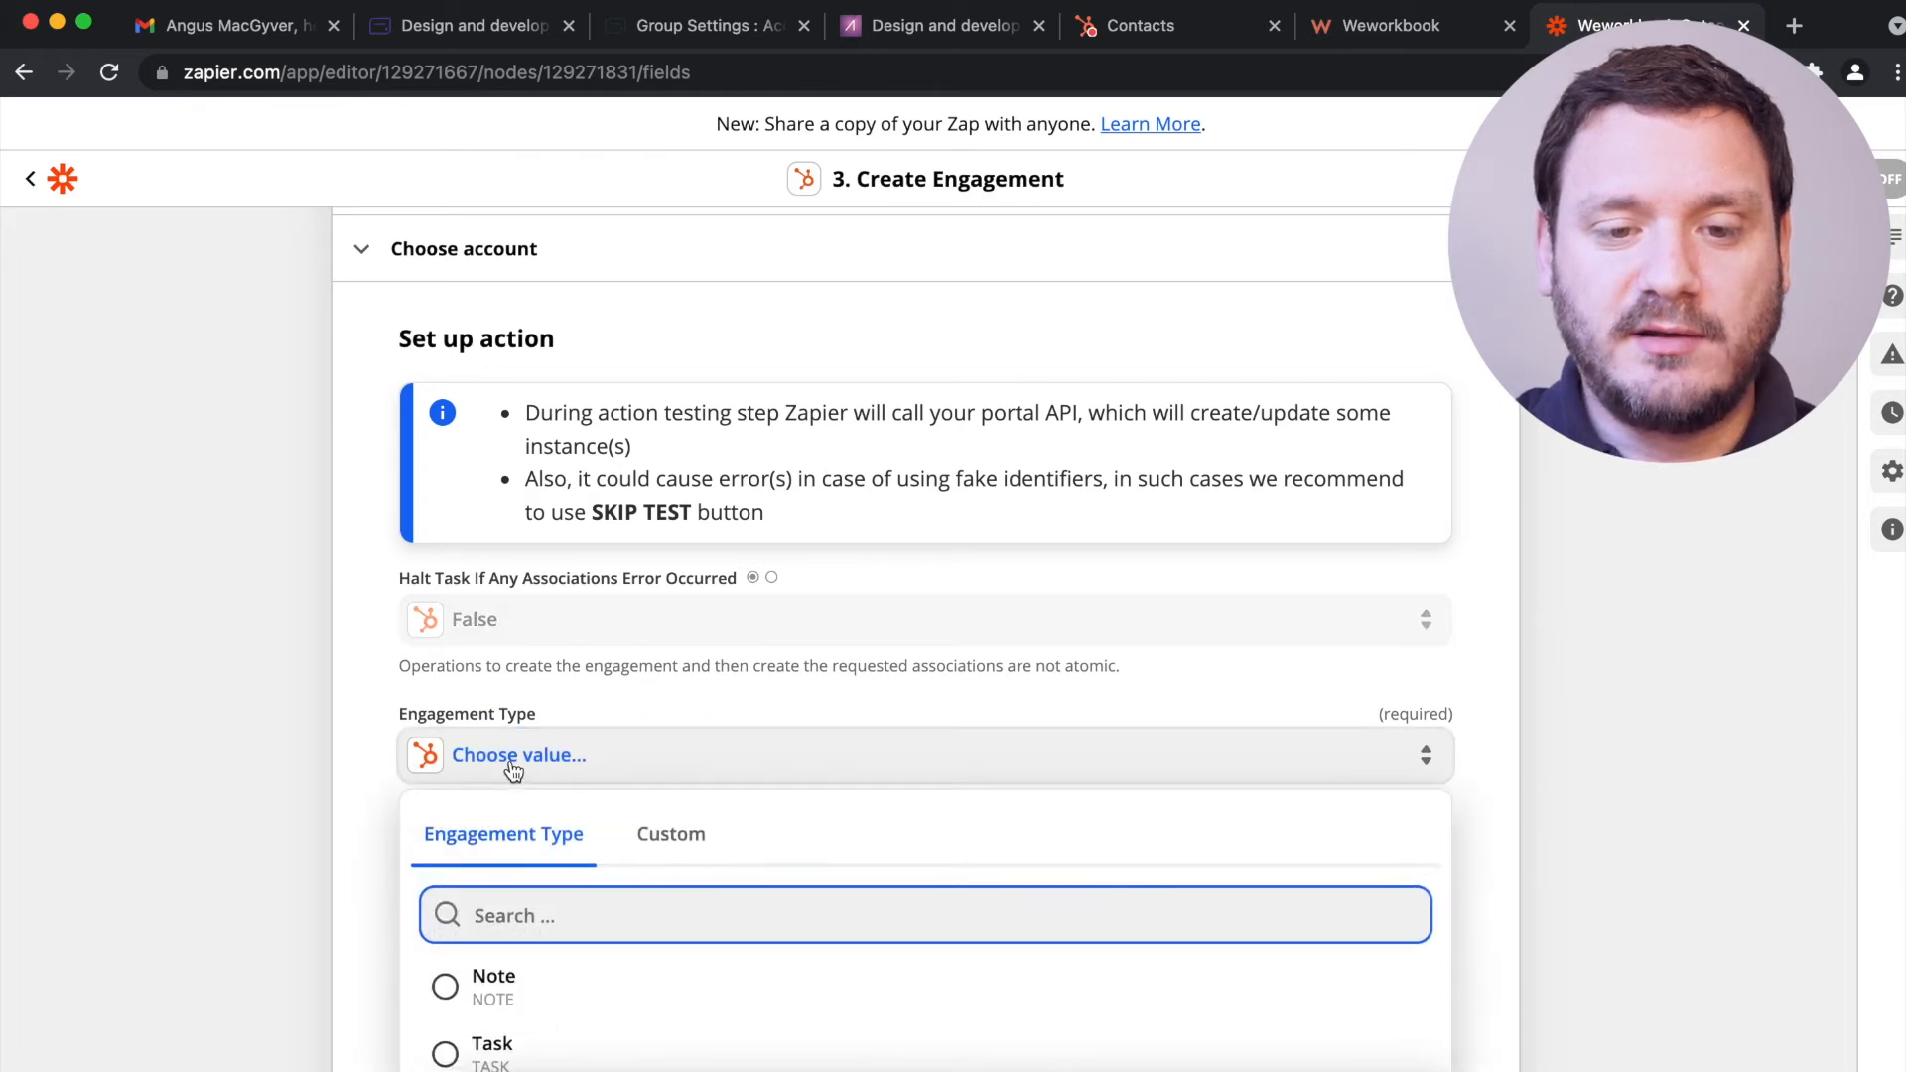
scroll(258, 783, down, 3)
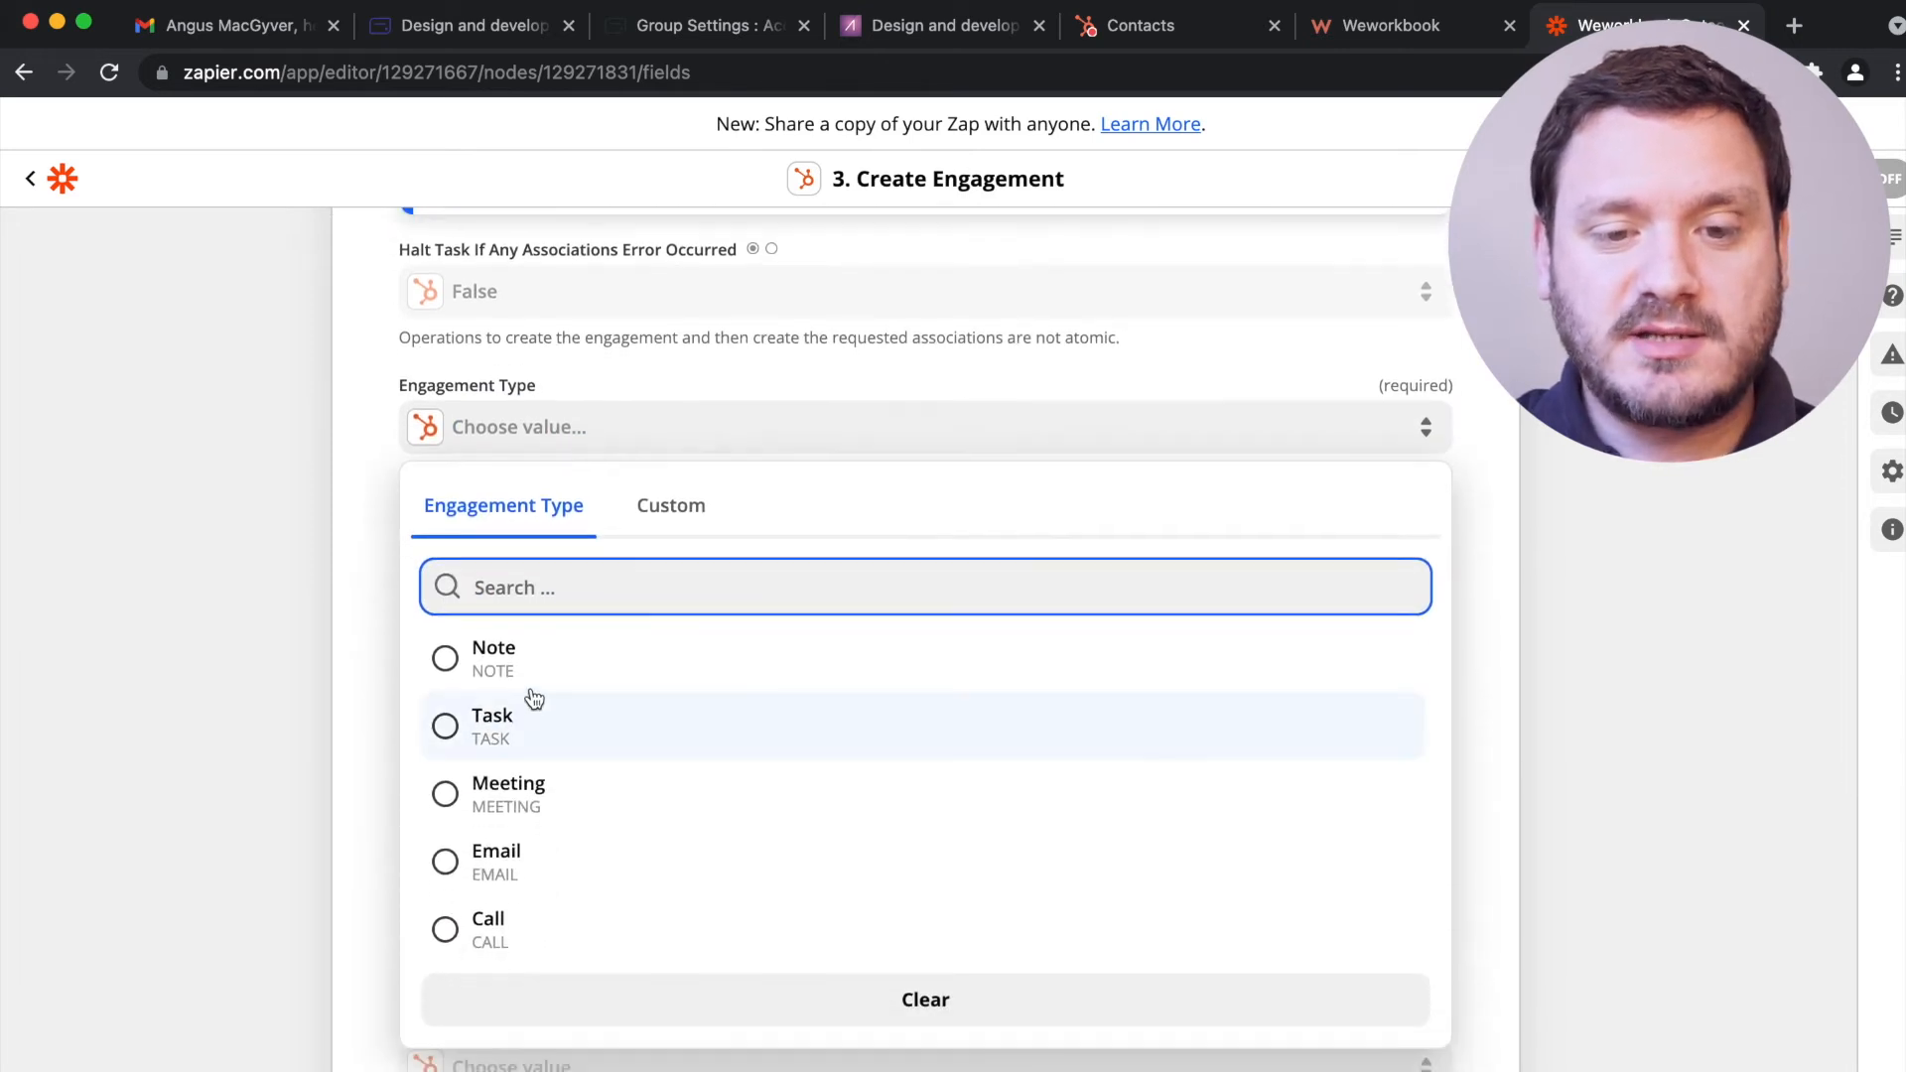
click(544, 679)
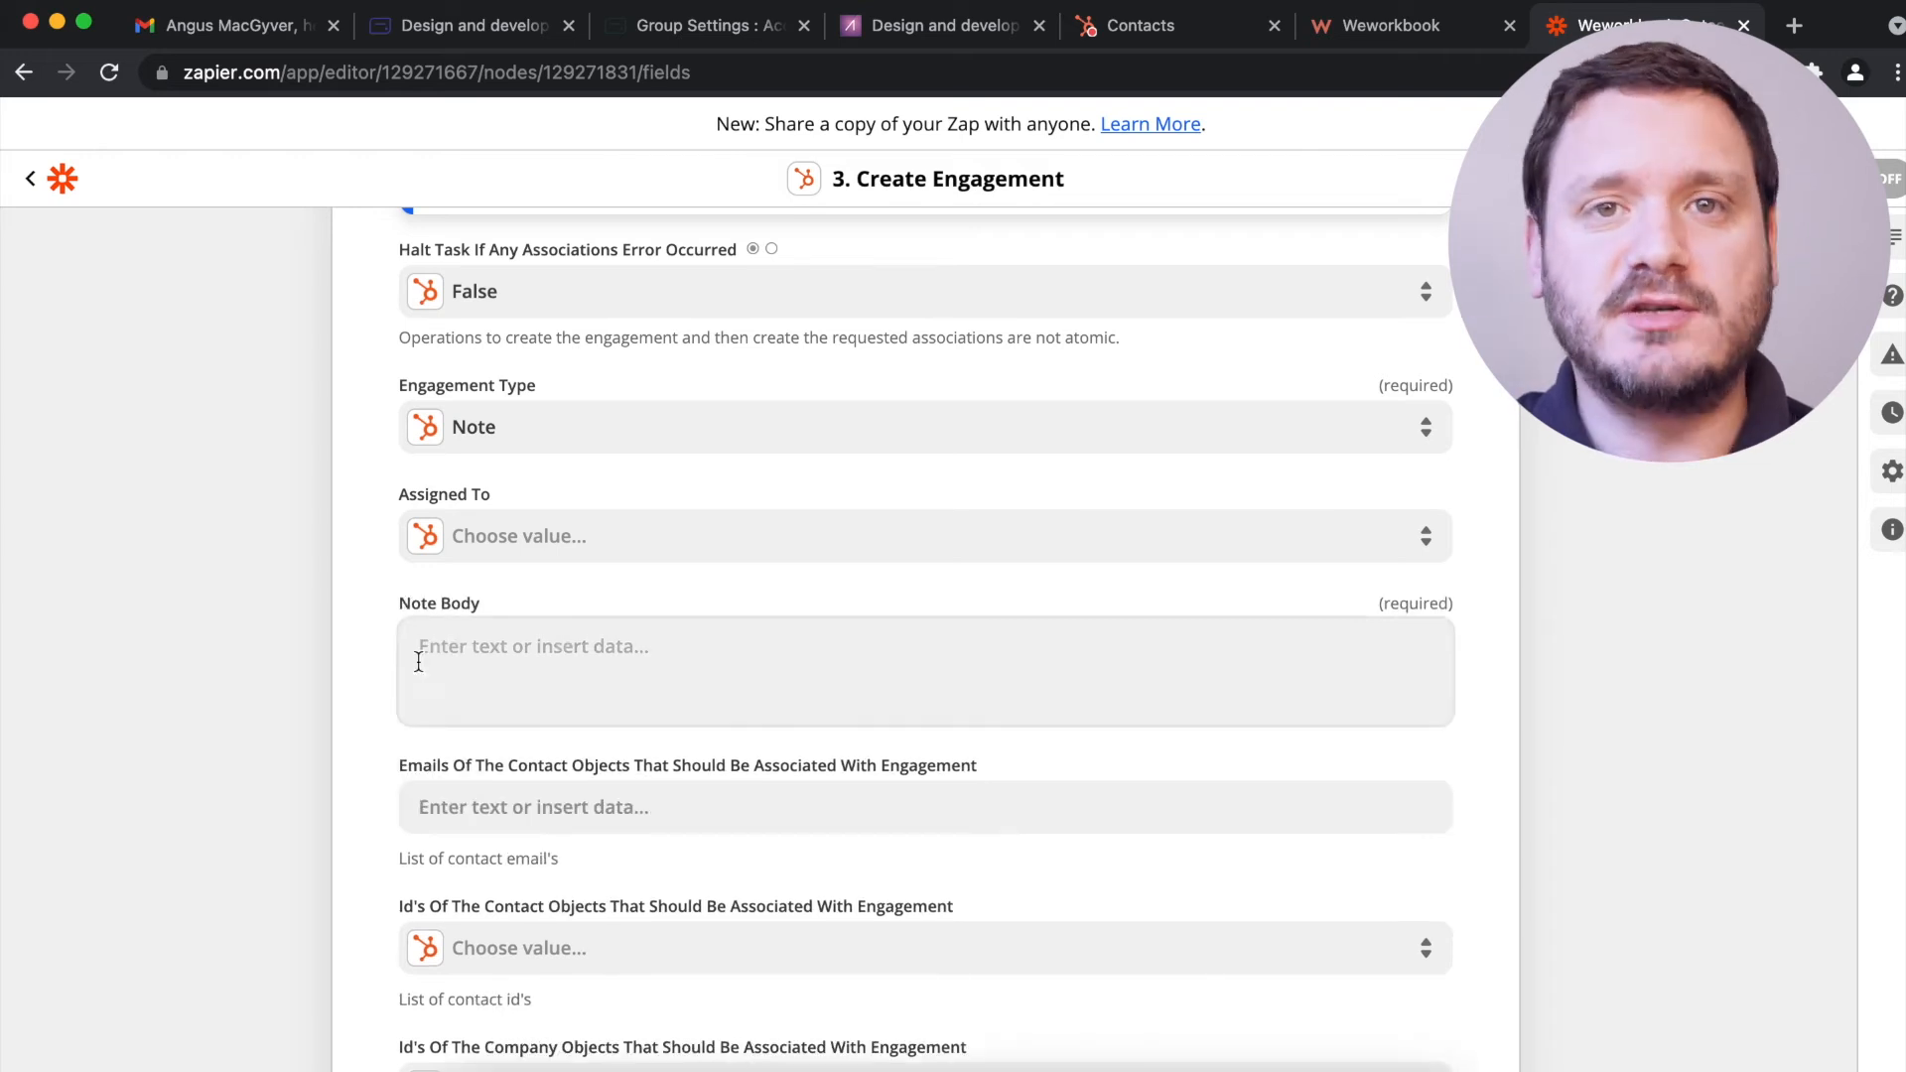
- Compose the note body from the Student First Name and Last Name fields, "just achieved competency in", the Result Data Unit Identifier, and "... how awesome is that?"
click(418, 661)
click(573, 729)
click(536, 918)
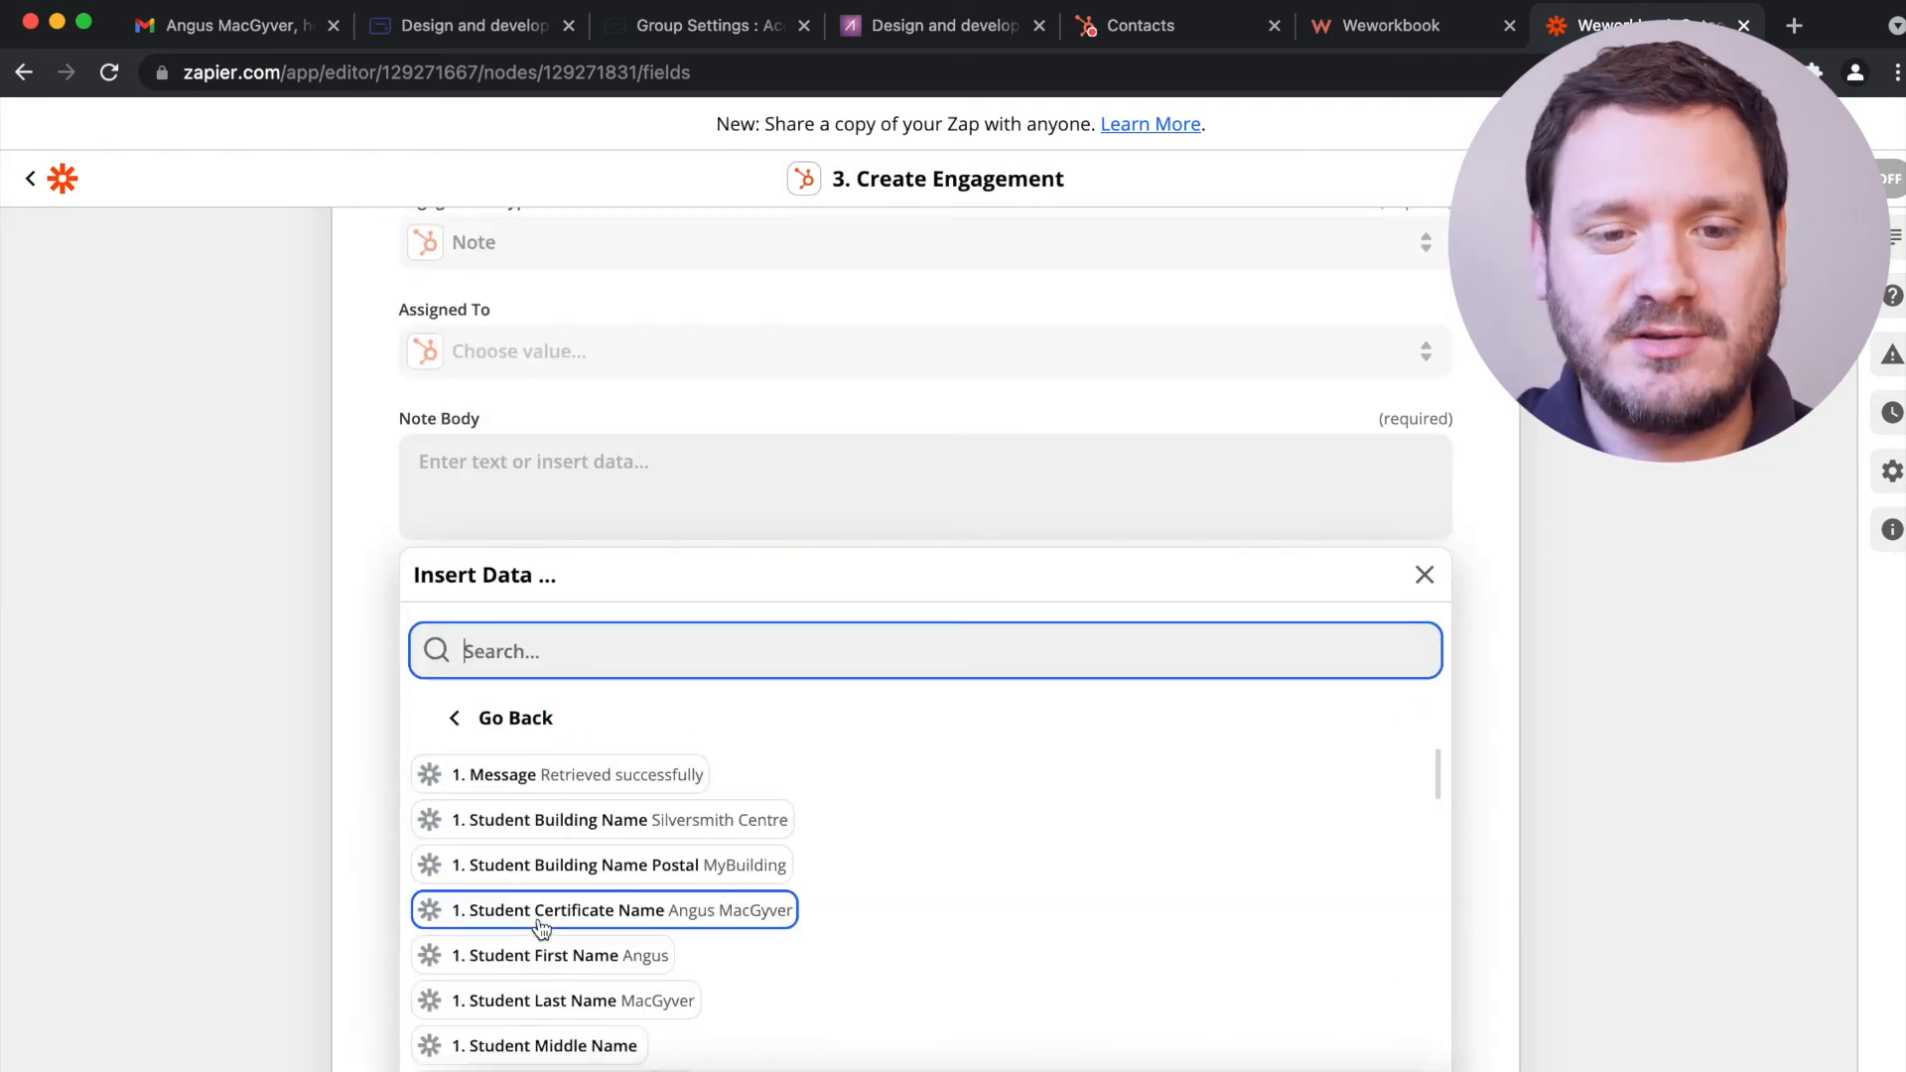
click(537, 968)
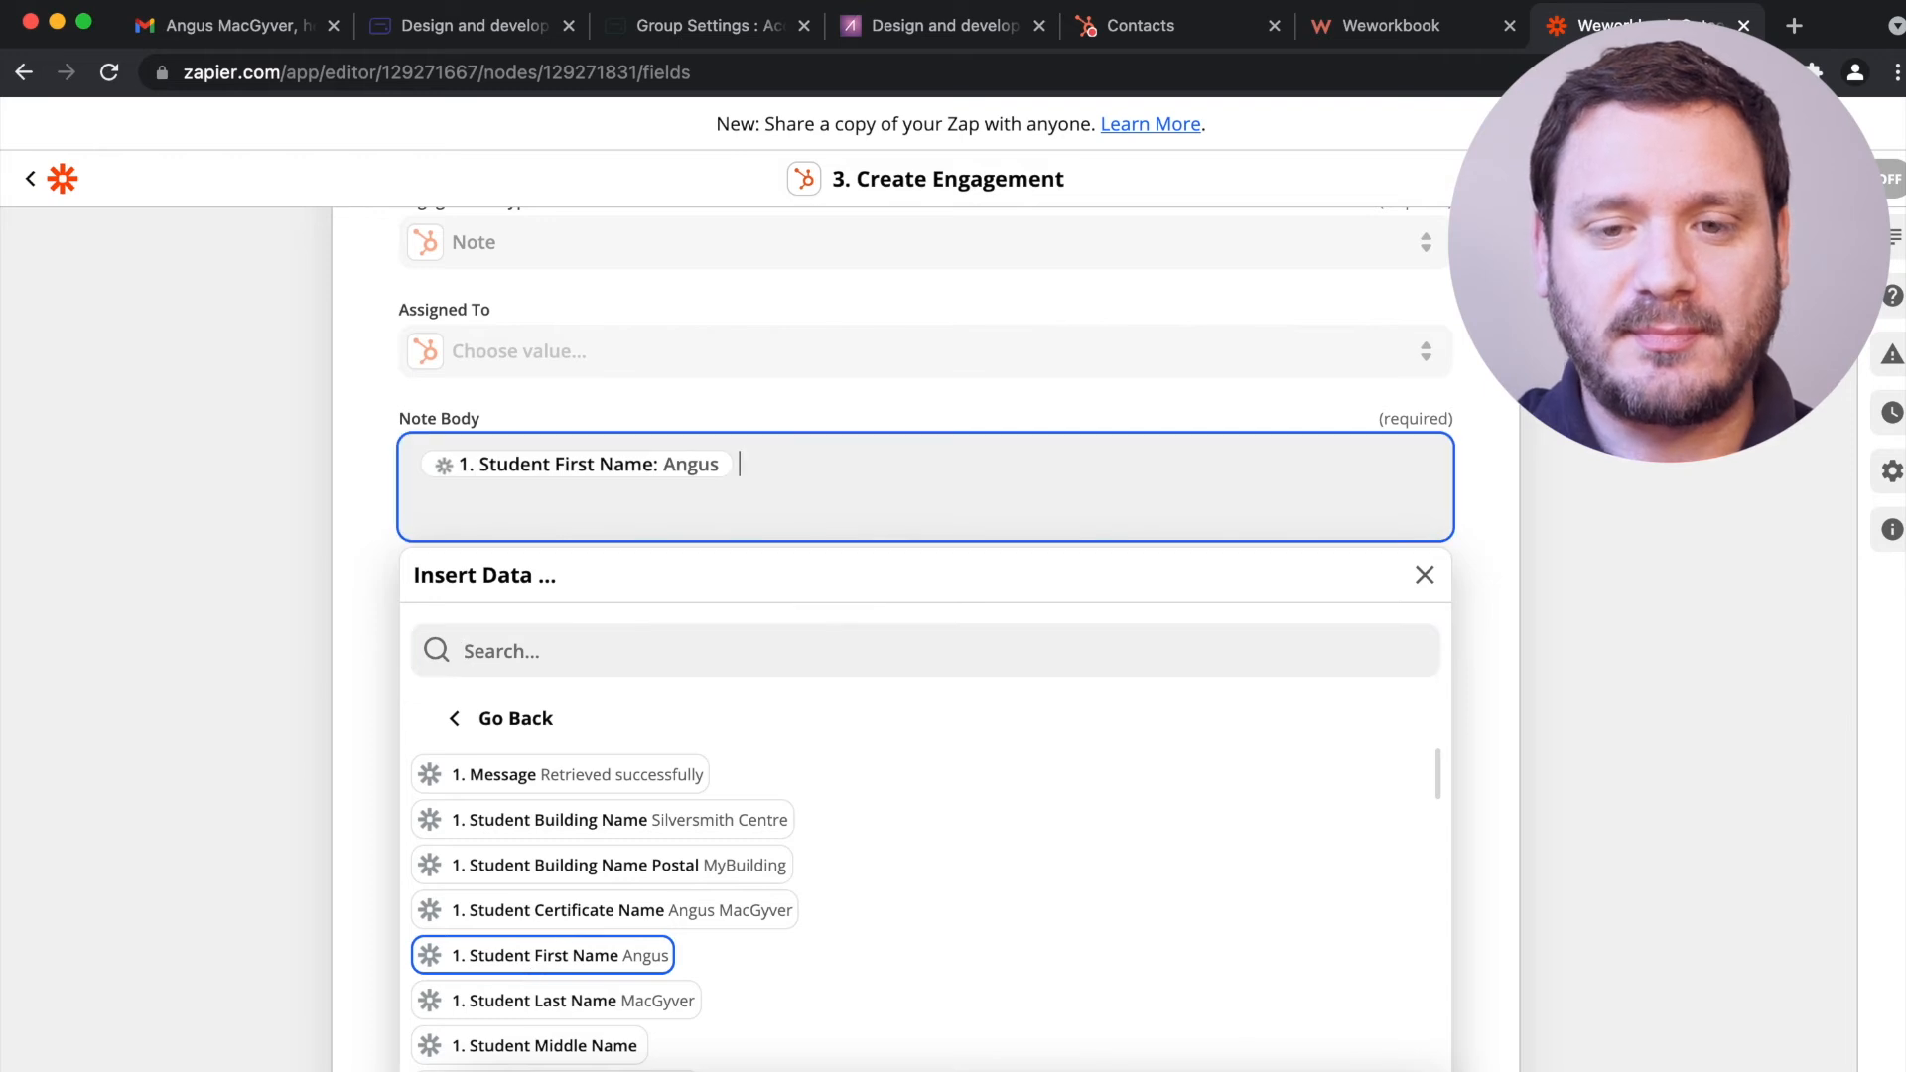
click(539, 1002)
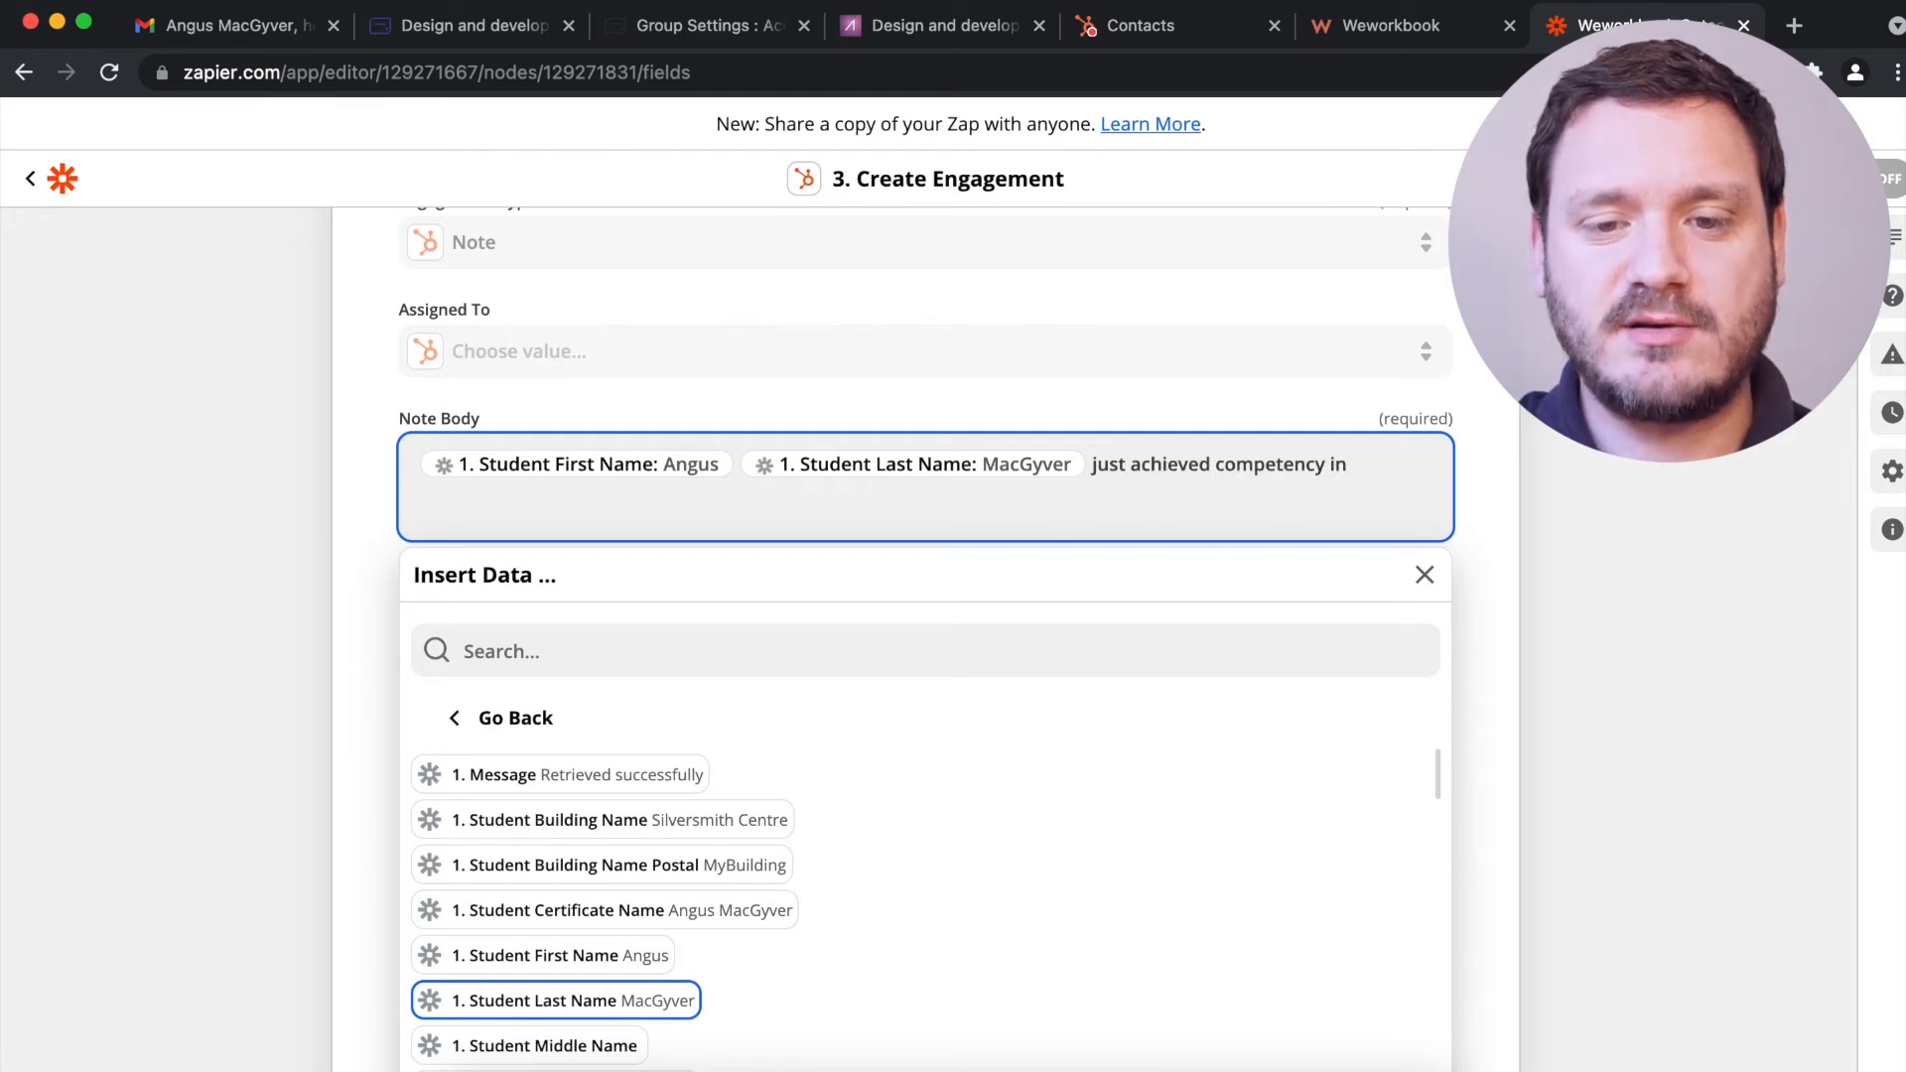
scroll(479, 824, down, 15)
scroll(480, 824, down, 10)
click(499, 899)
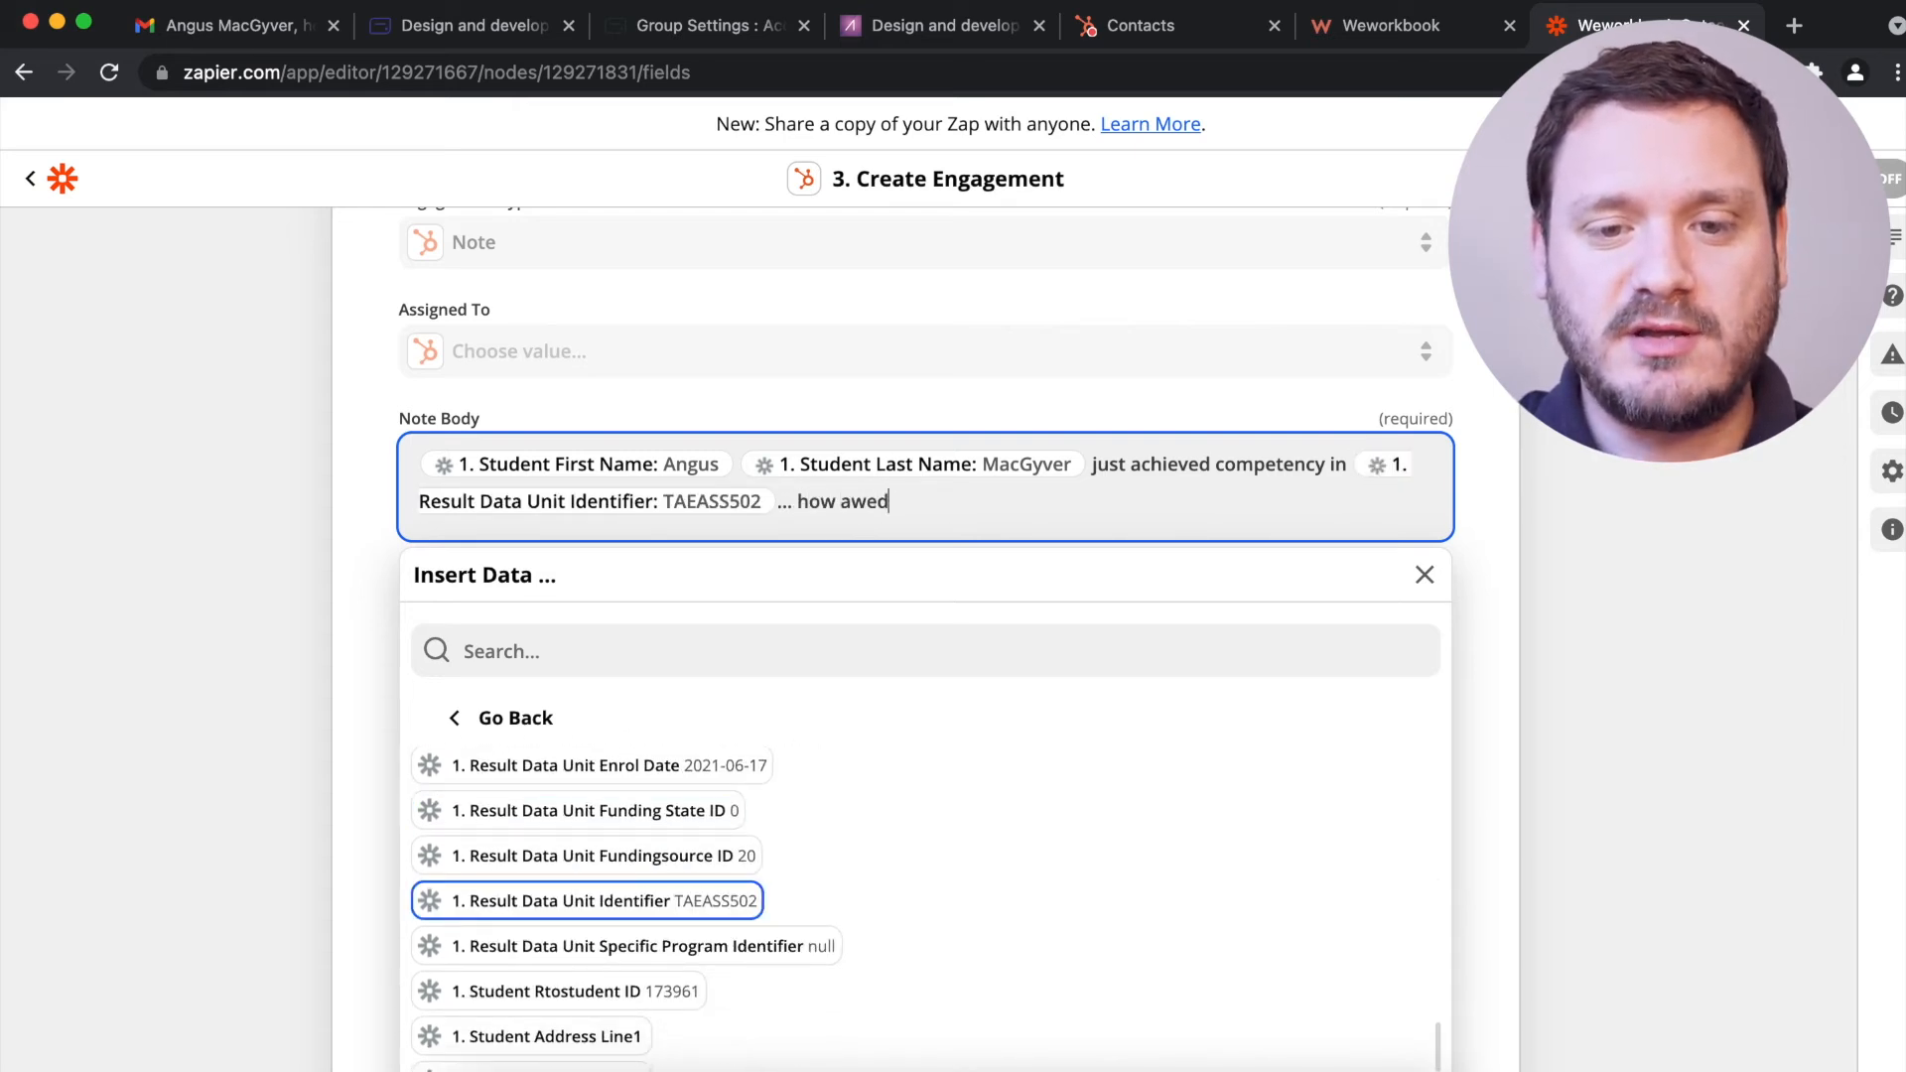
click(227, 730)
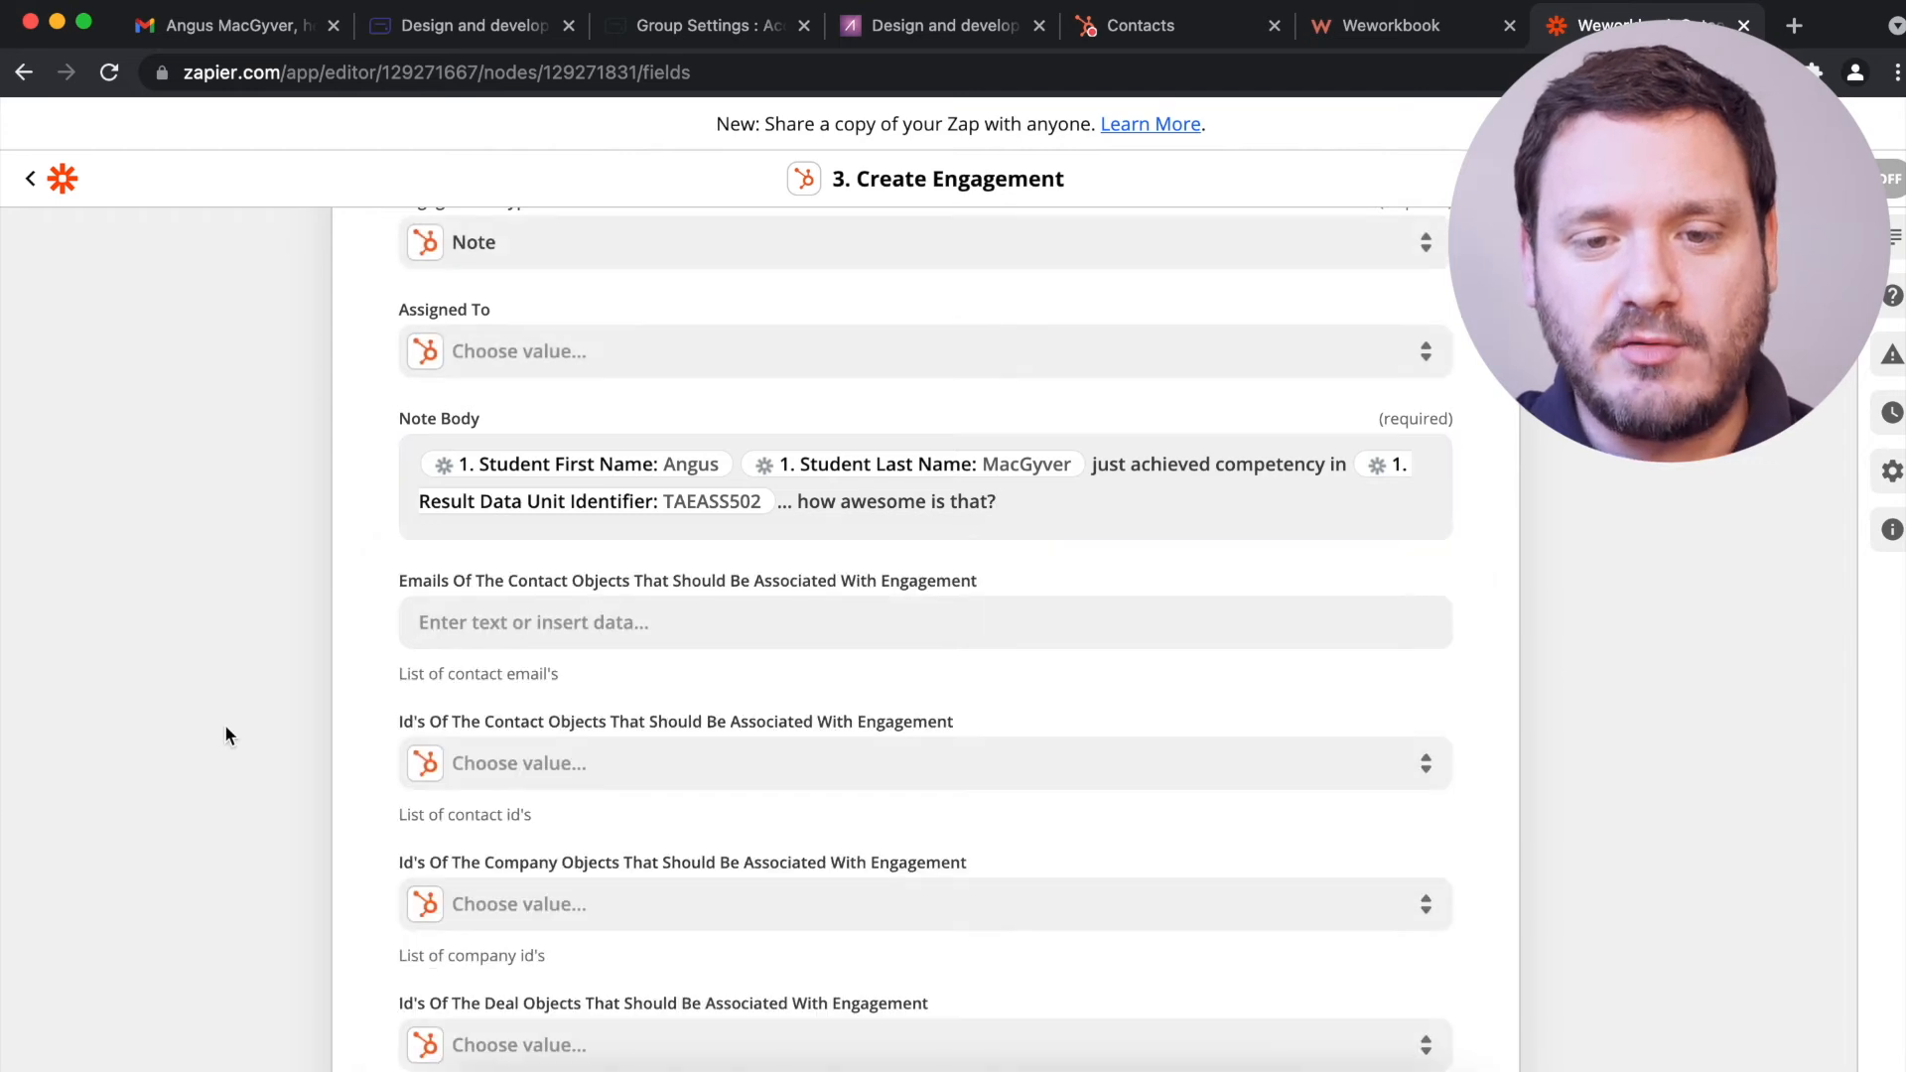
- Map the trigger's Student Student Email field to the contact emails associated with the engagement, and continue to the action's test
scroll(226, 732, down, 3)
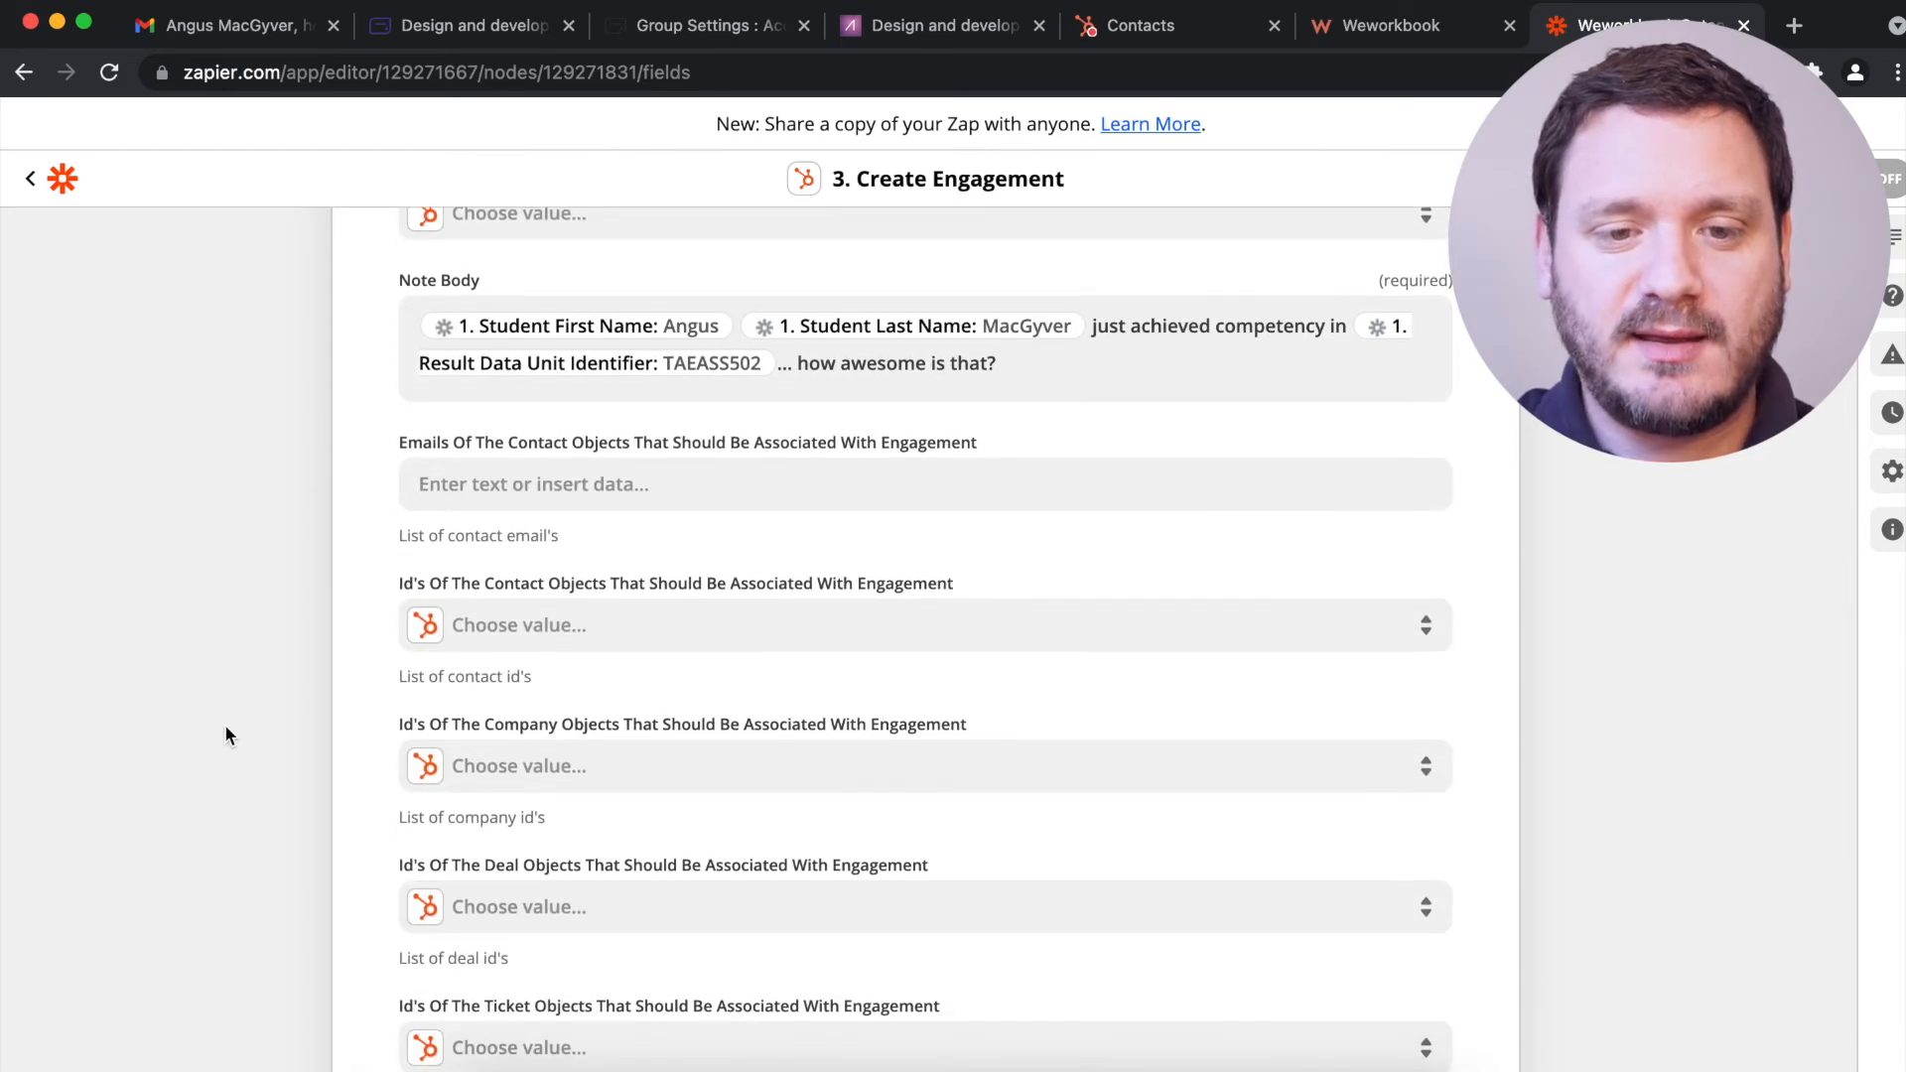
click(483, 482)
click(562, 709)
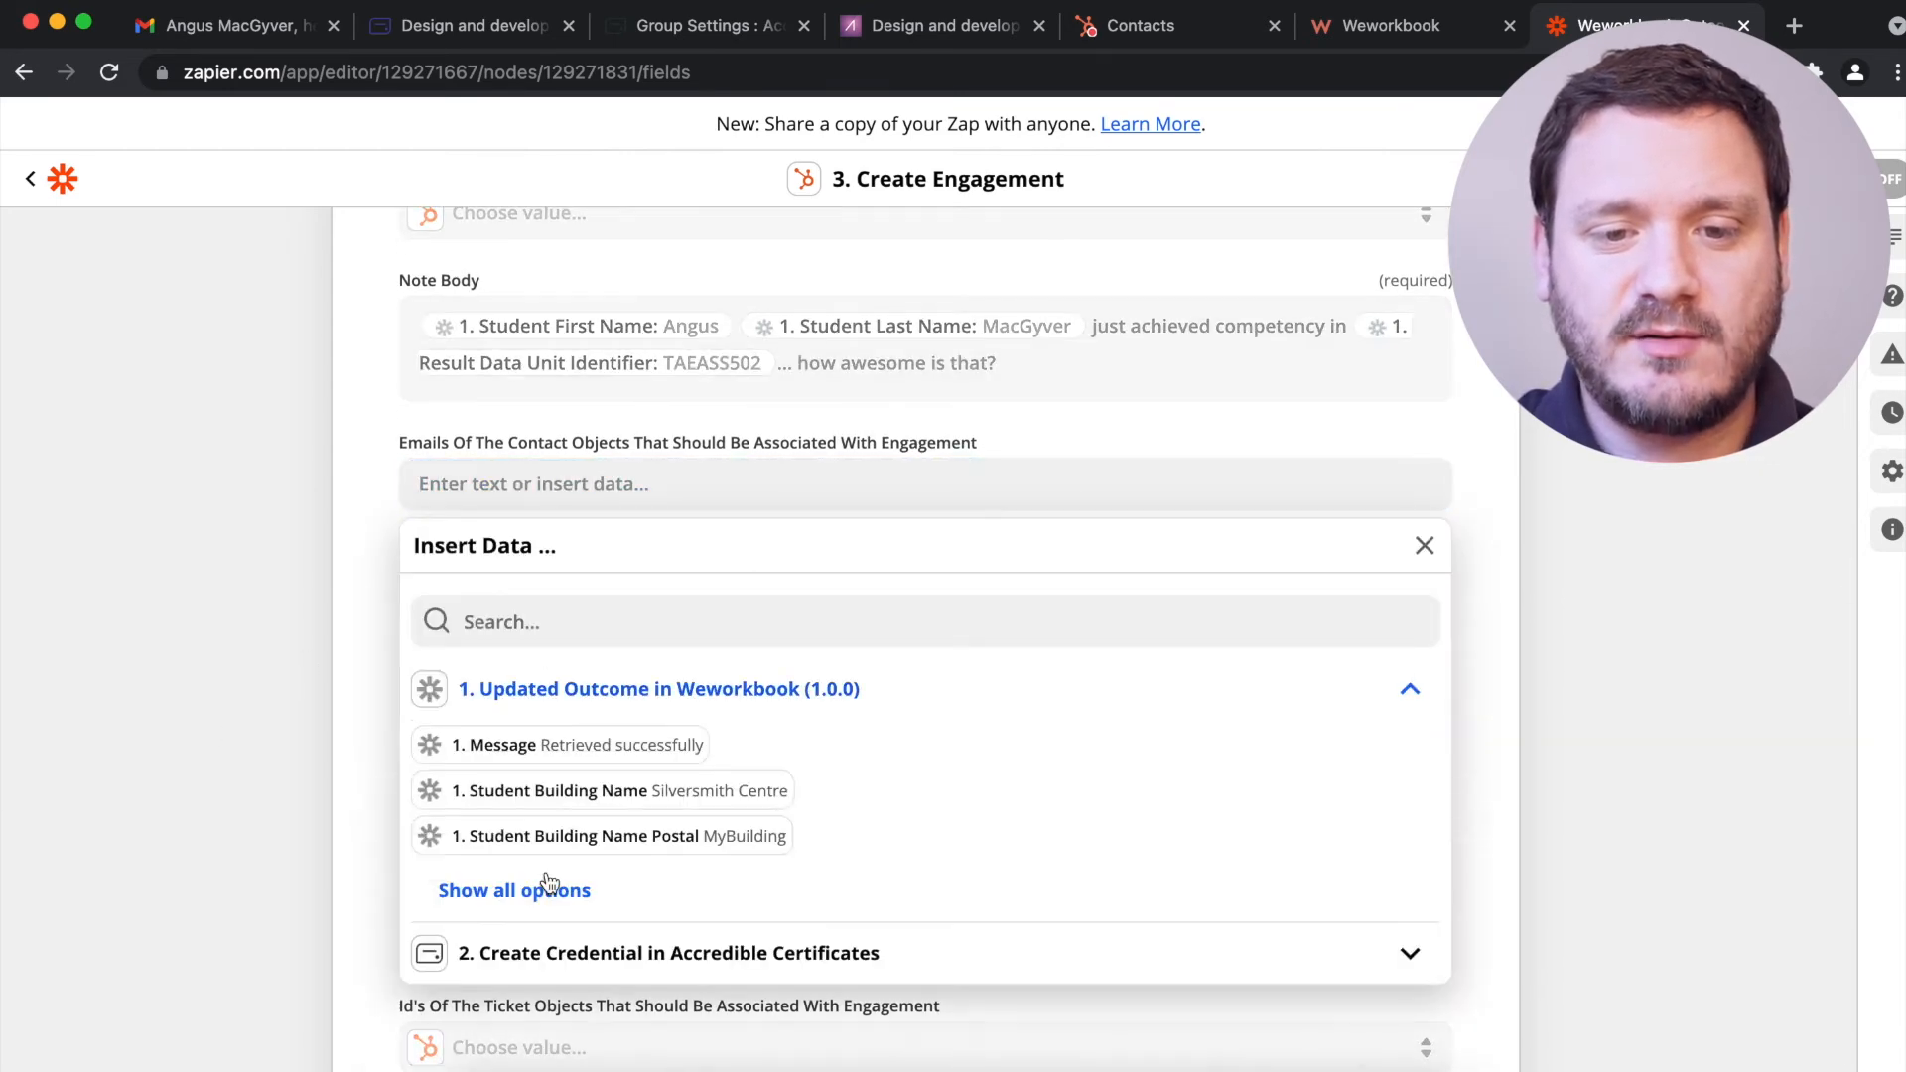
click(536, 887)
text(email)
click(546, 730)
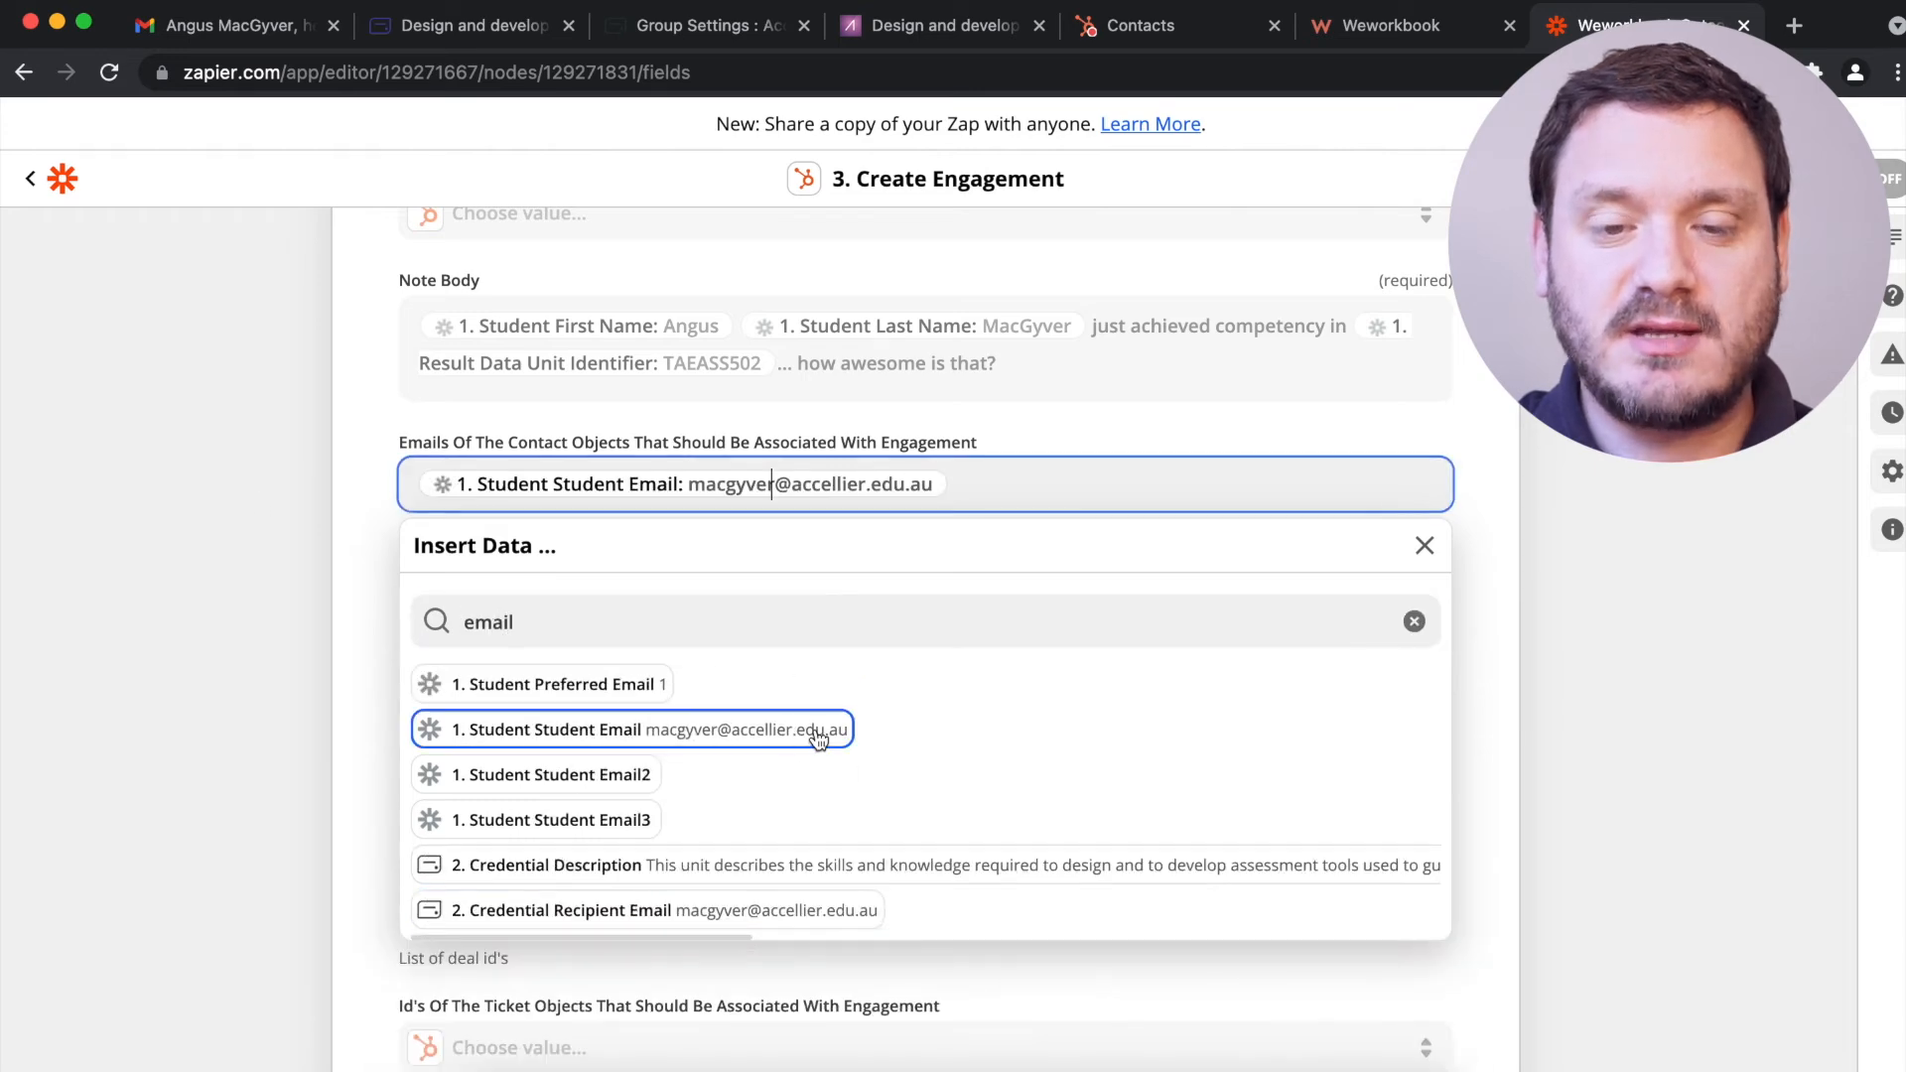
click(218, 487)
scroll(217, 486, down, 10)
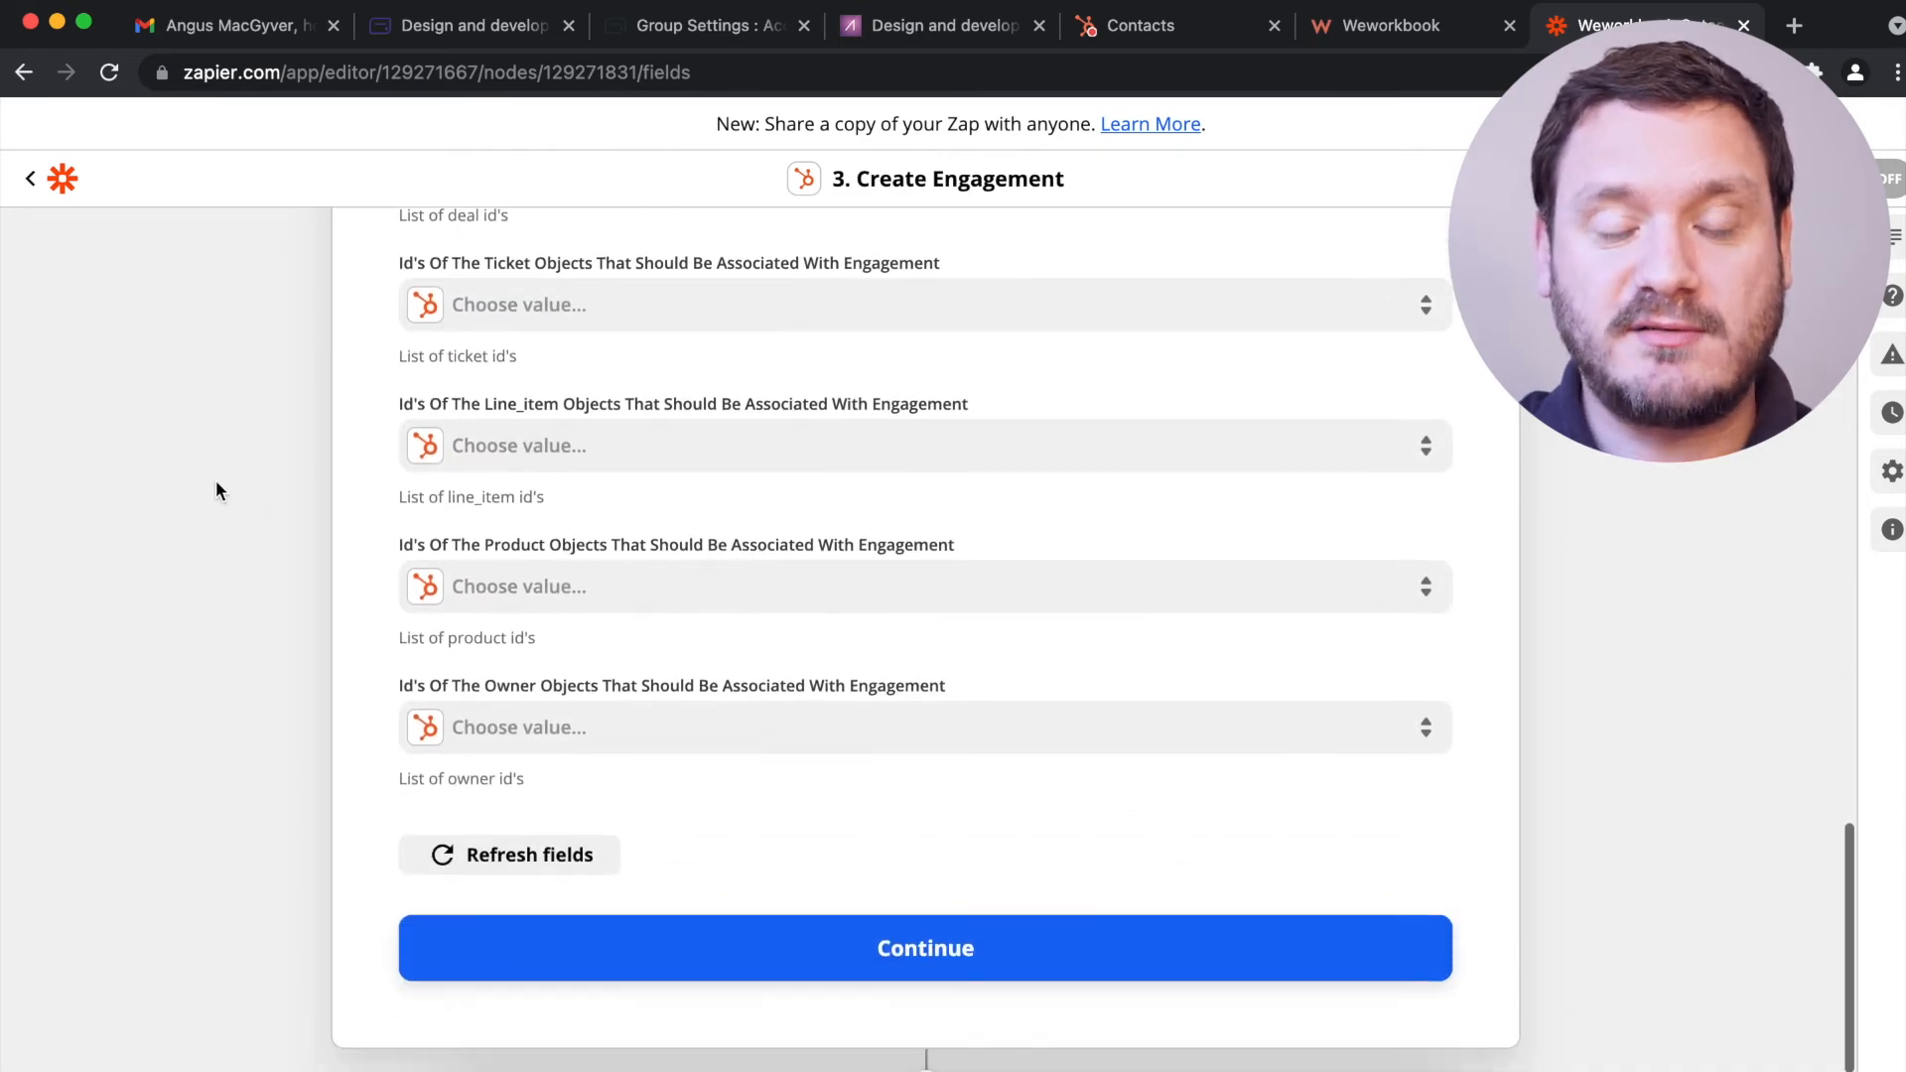
click(989, 949)
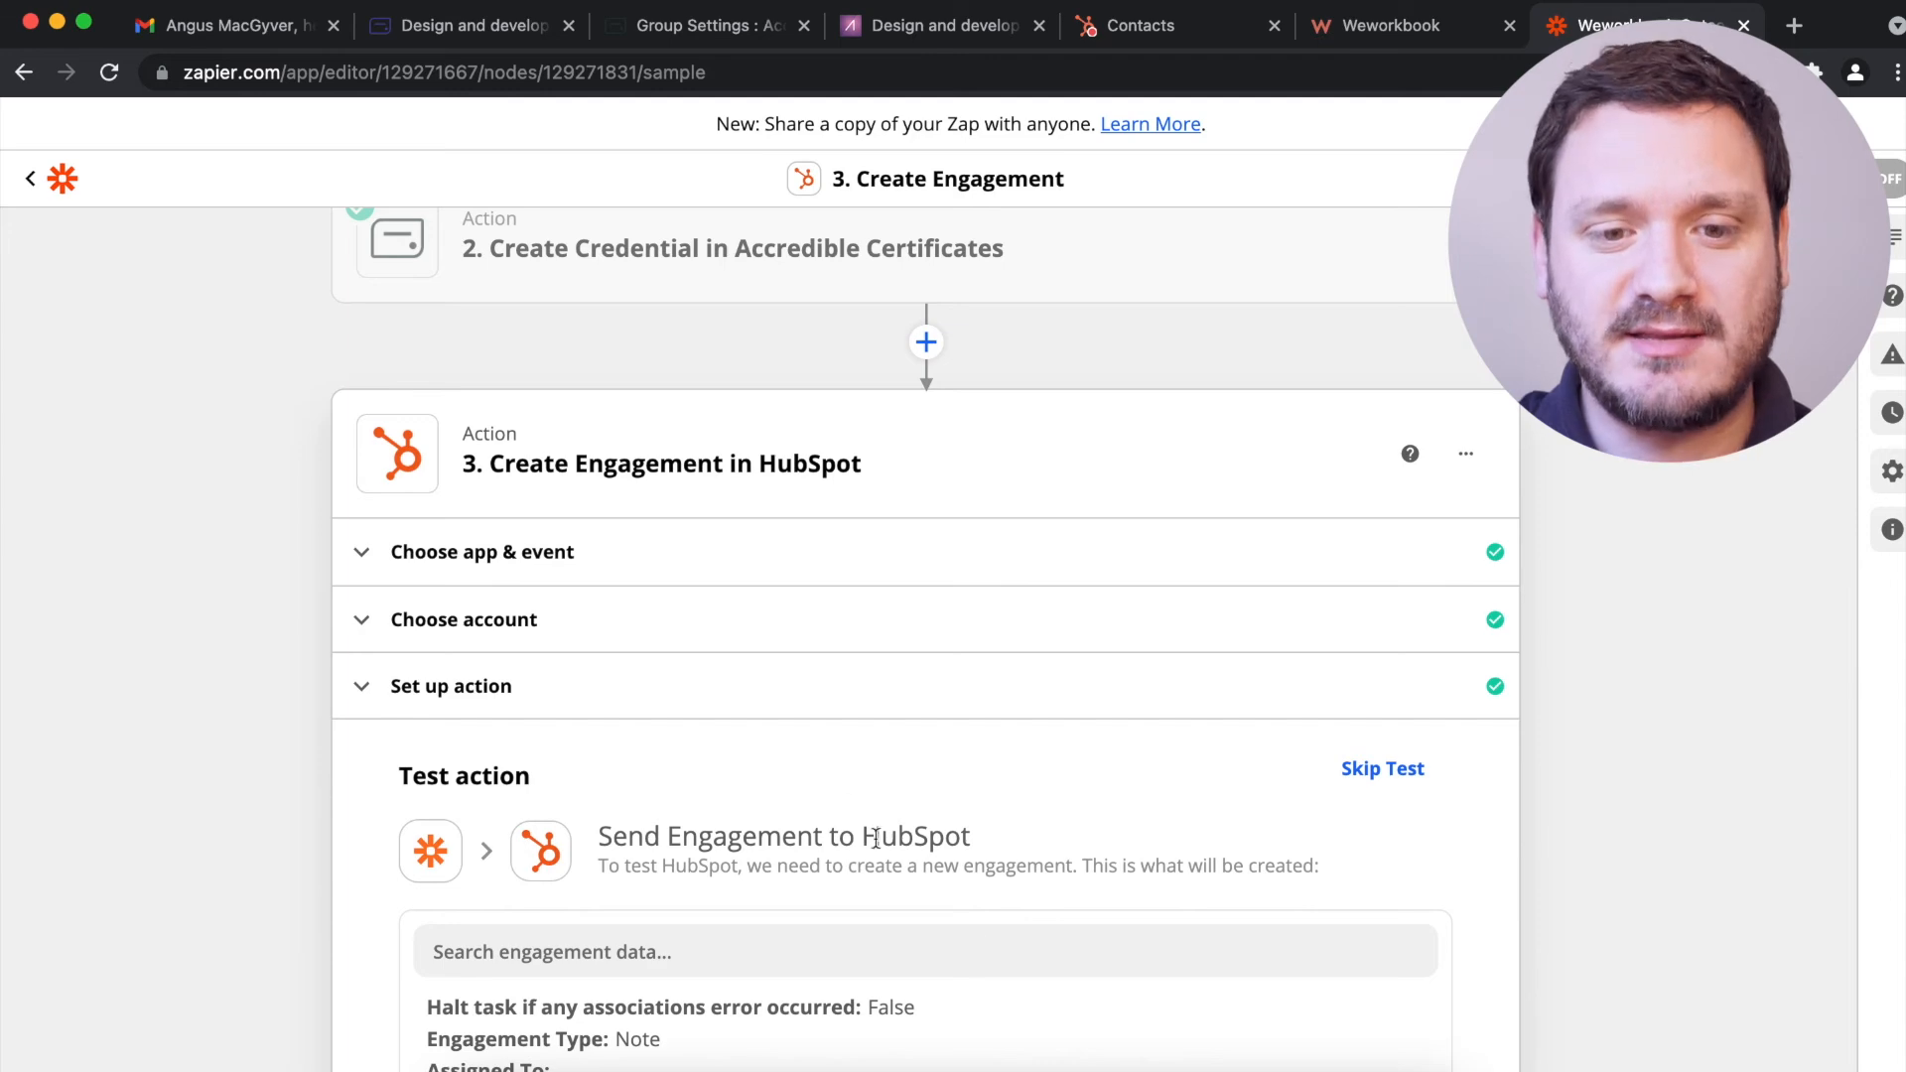
- Review the engagement data, send the test engagement to HubSpot, and check the test result
scroll(342, 757, down, 9)
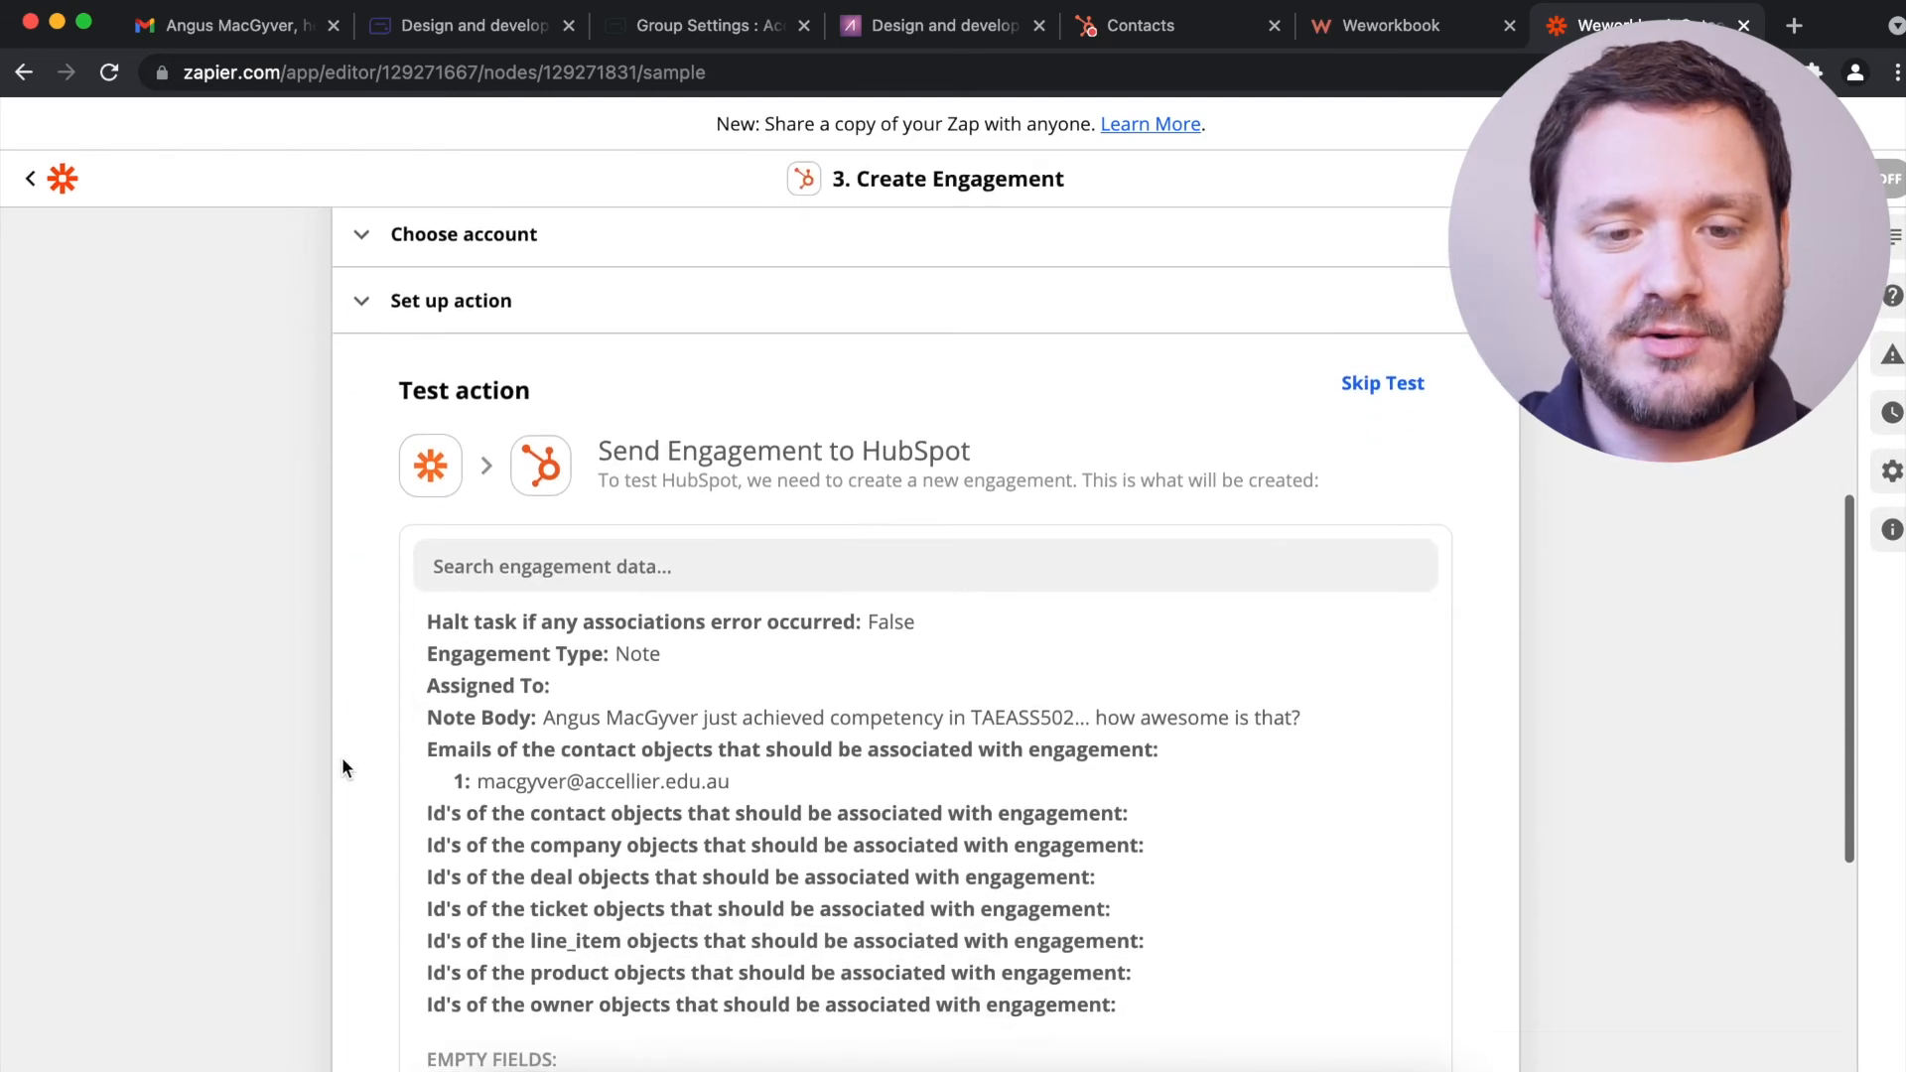
click(651, 961)
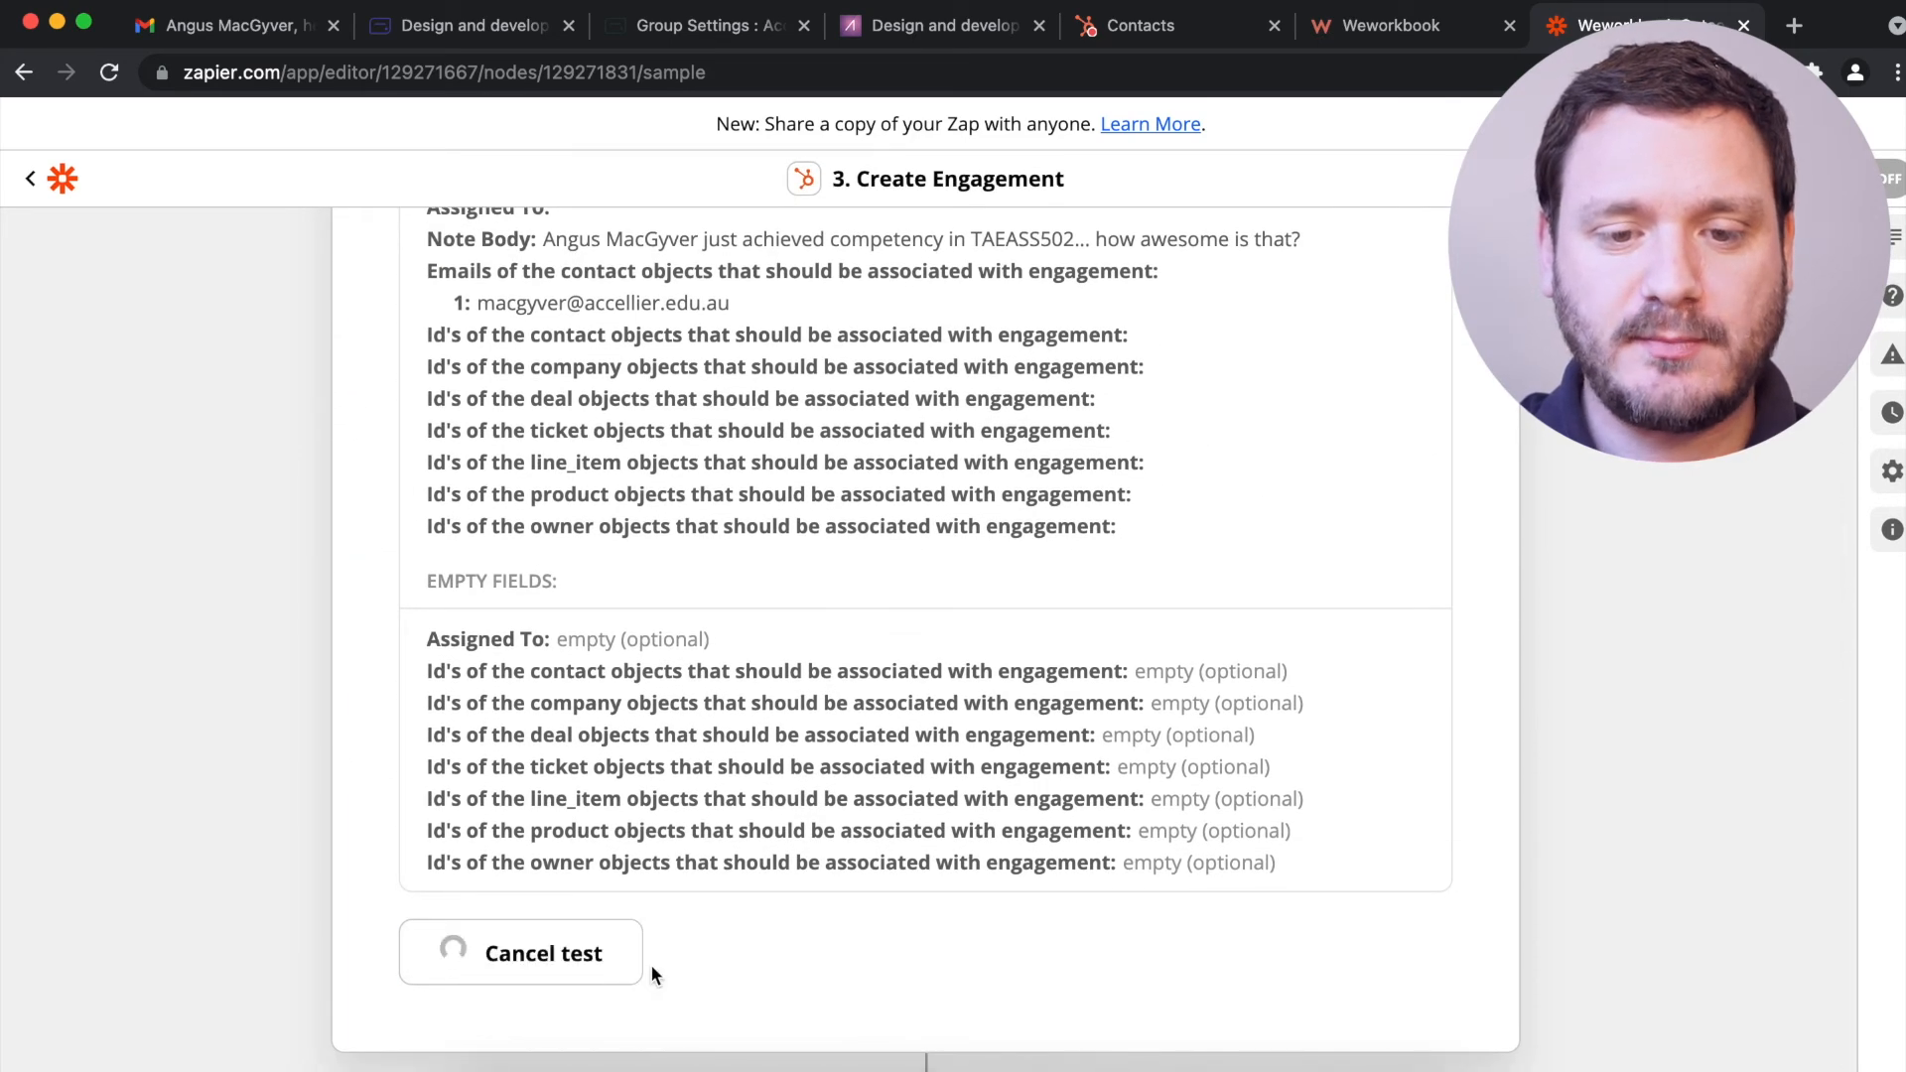
scroll(221, 759, up, 2)
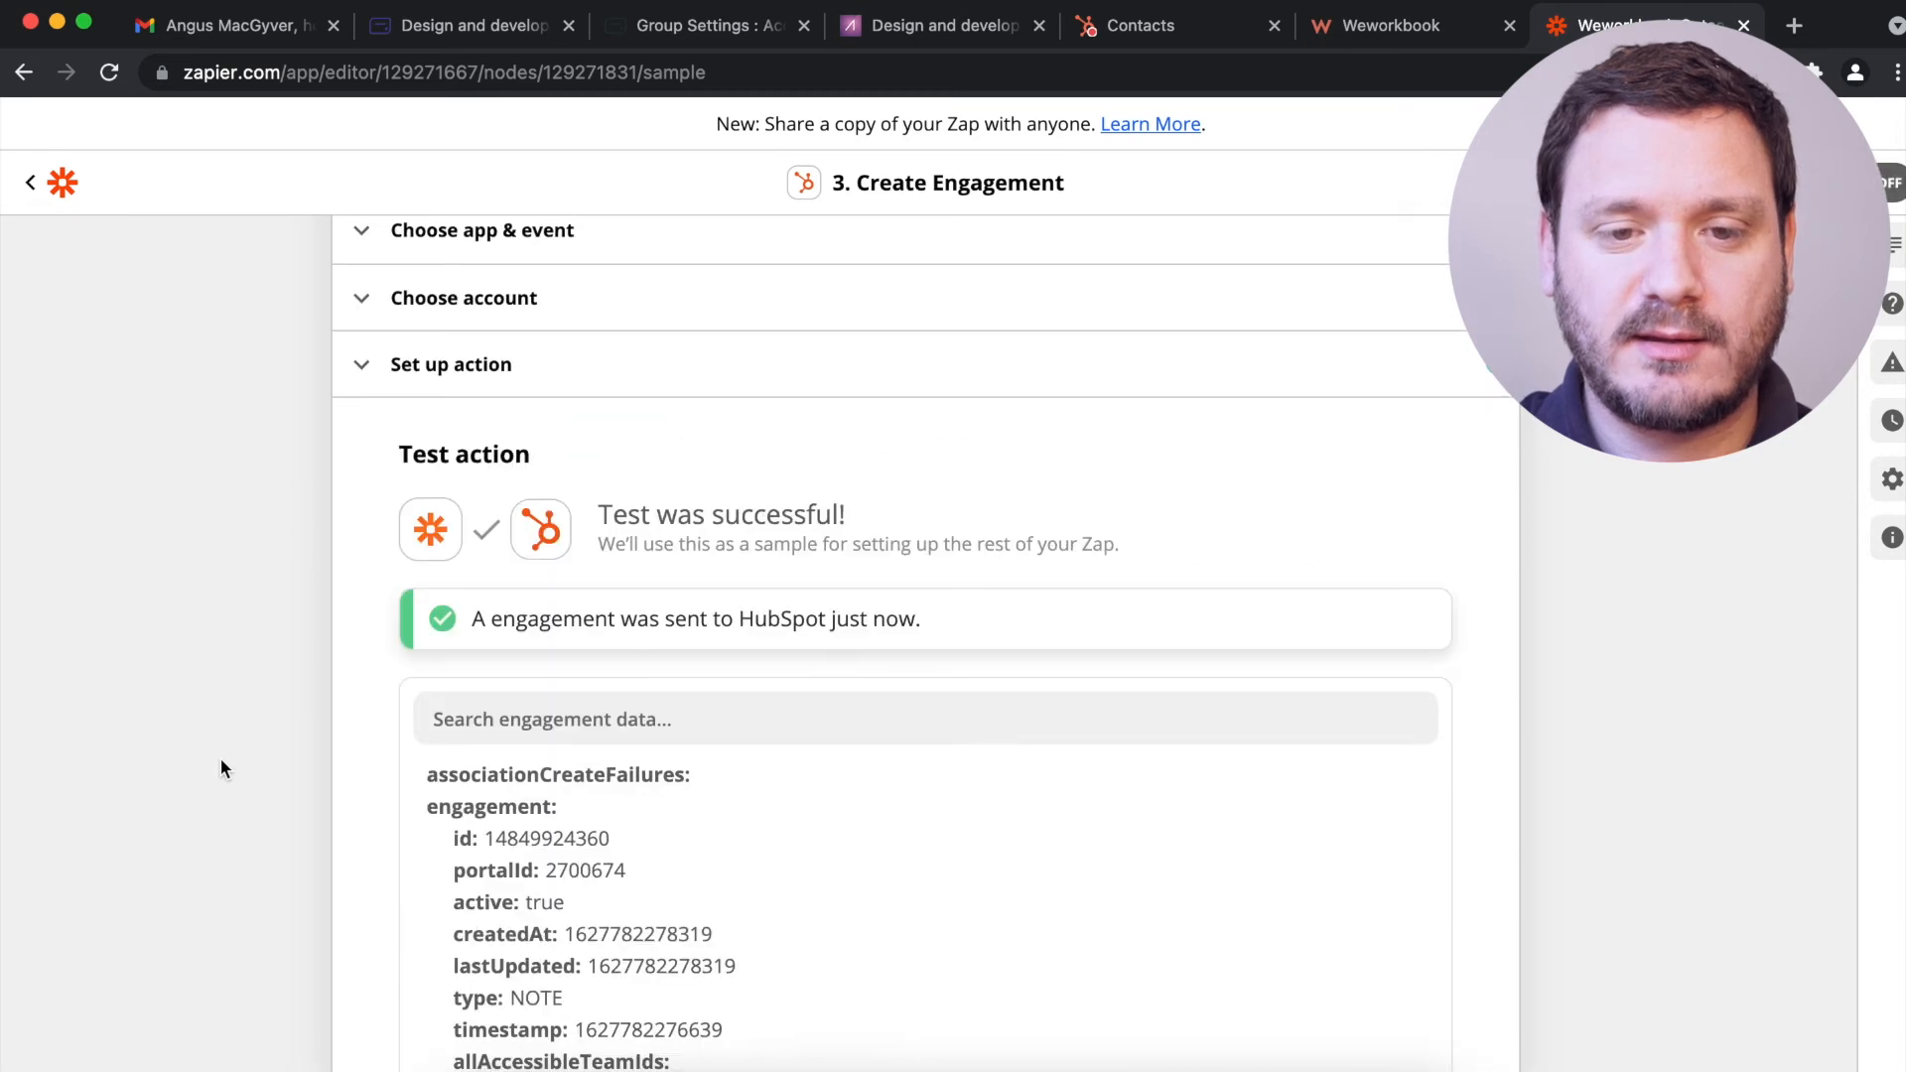
scroll(590, 568, up, 5)
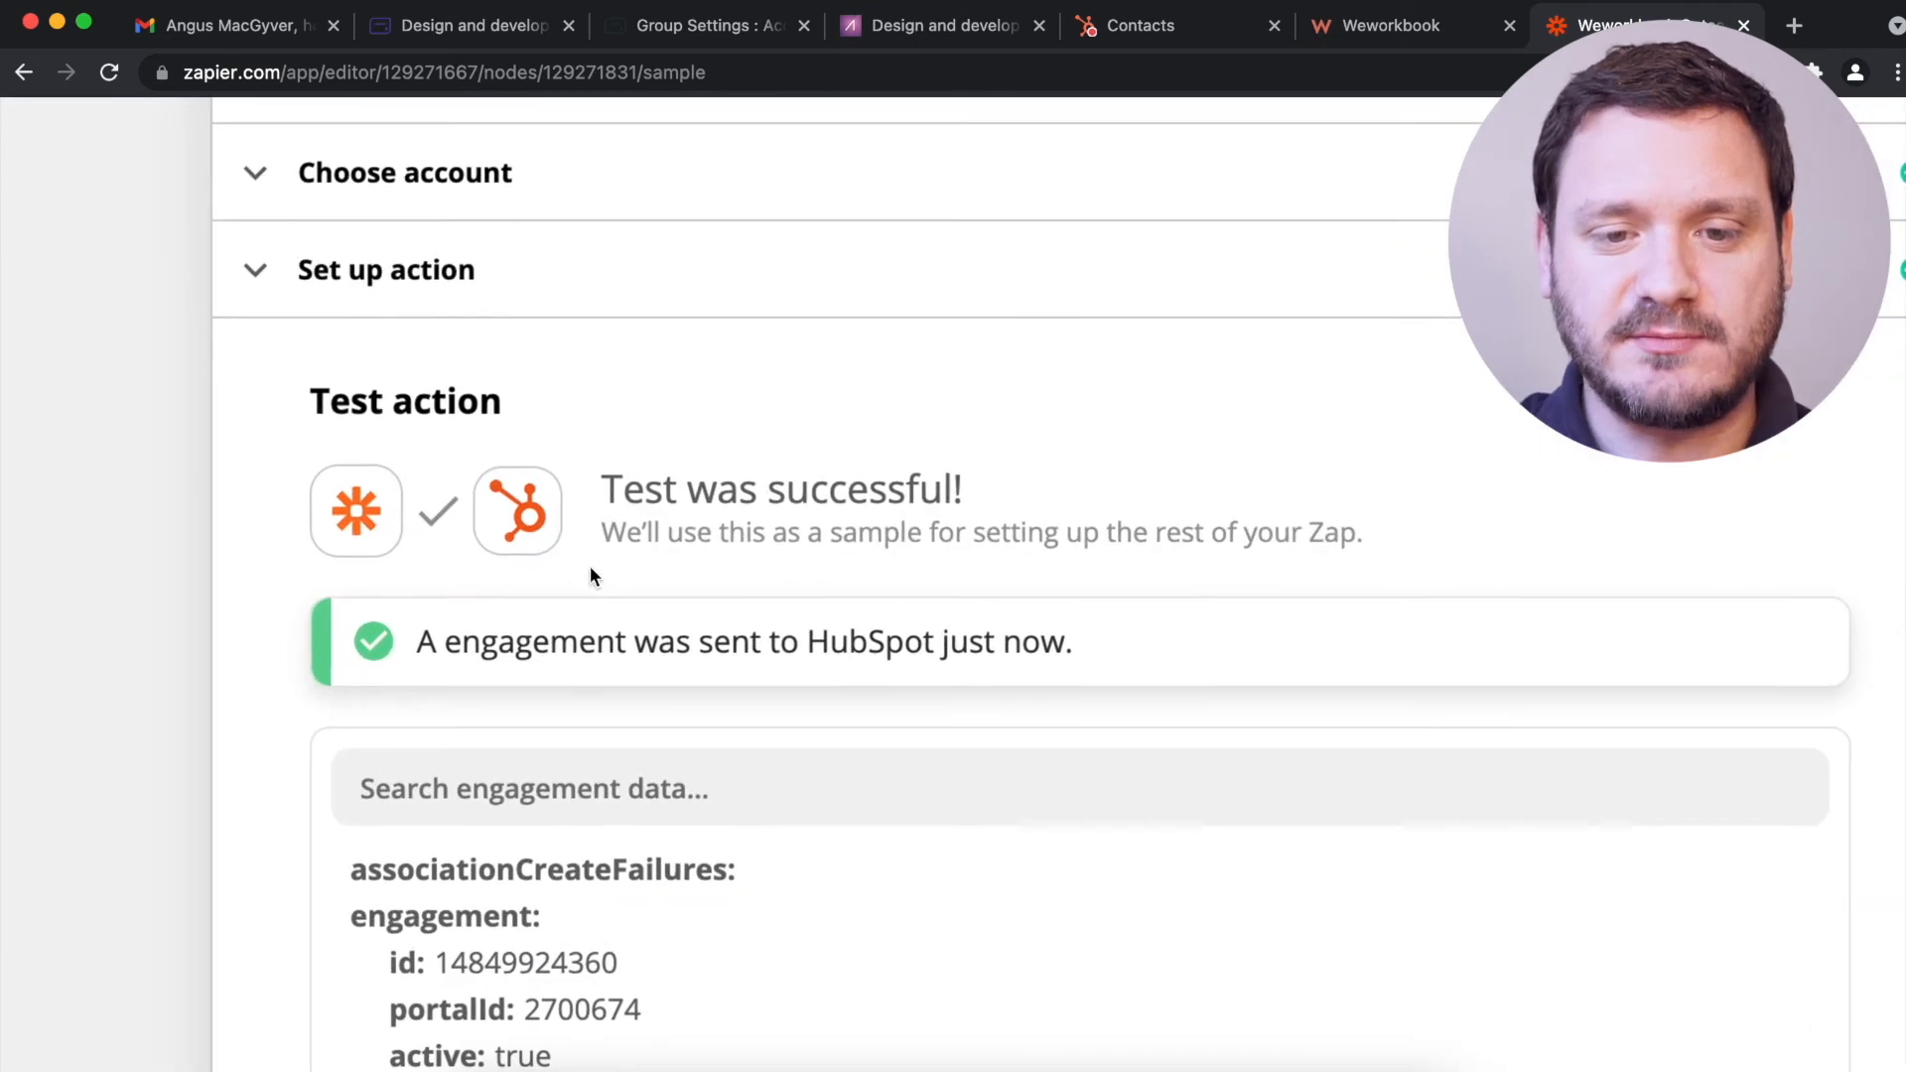
scroll(590, 567, down, 5)
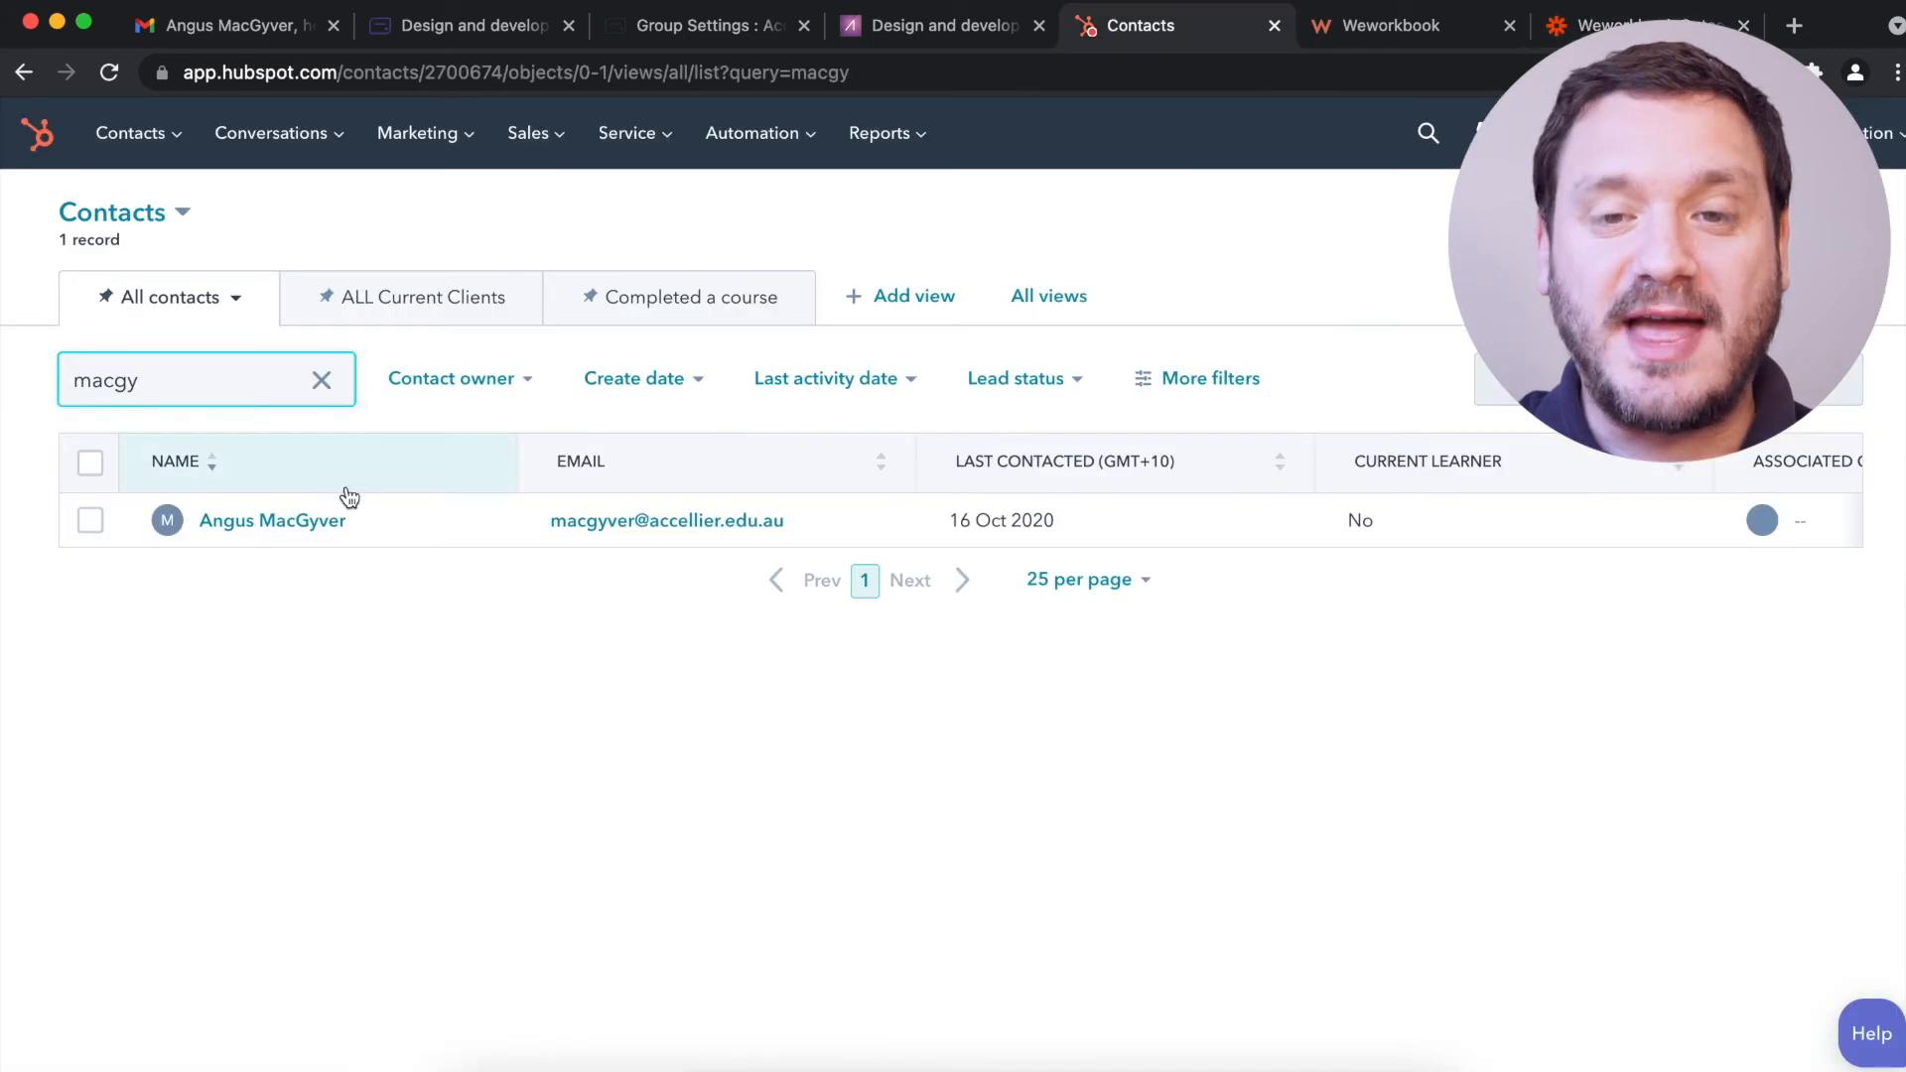
- Switch to HubSpot, open the test student's contact record, and expand the latest August 2021 note to read it
click(319, 525)
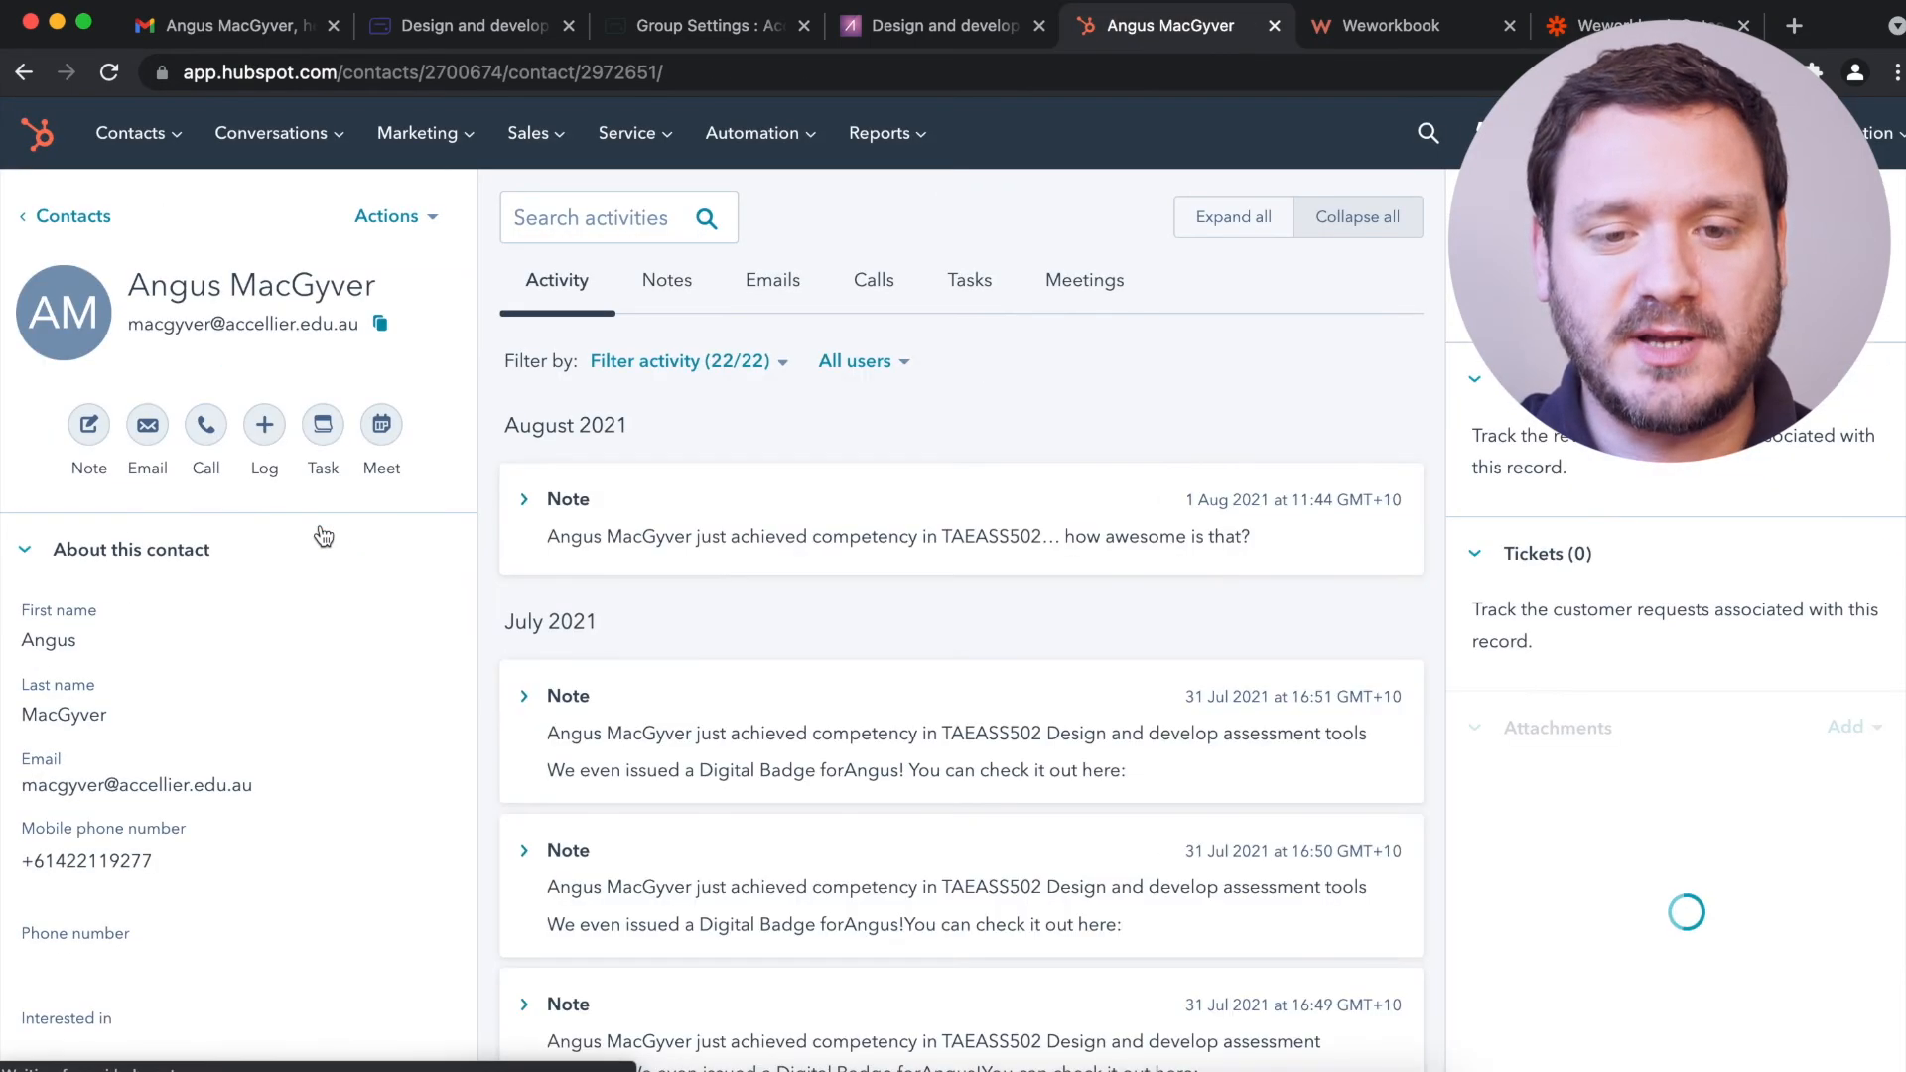
click(988, 507)
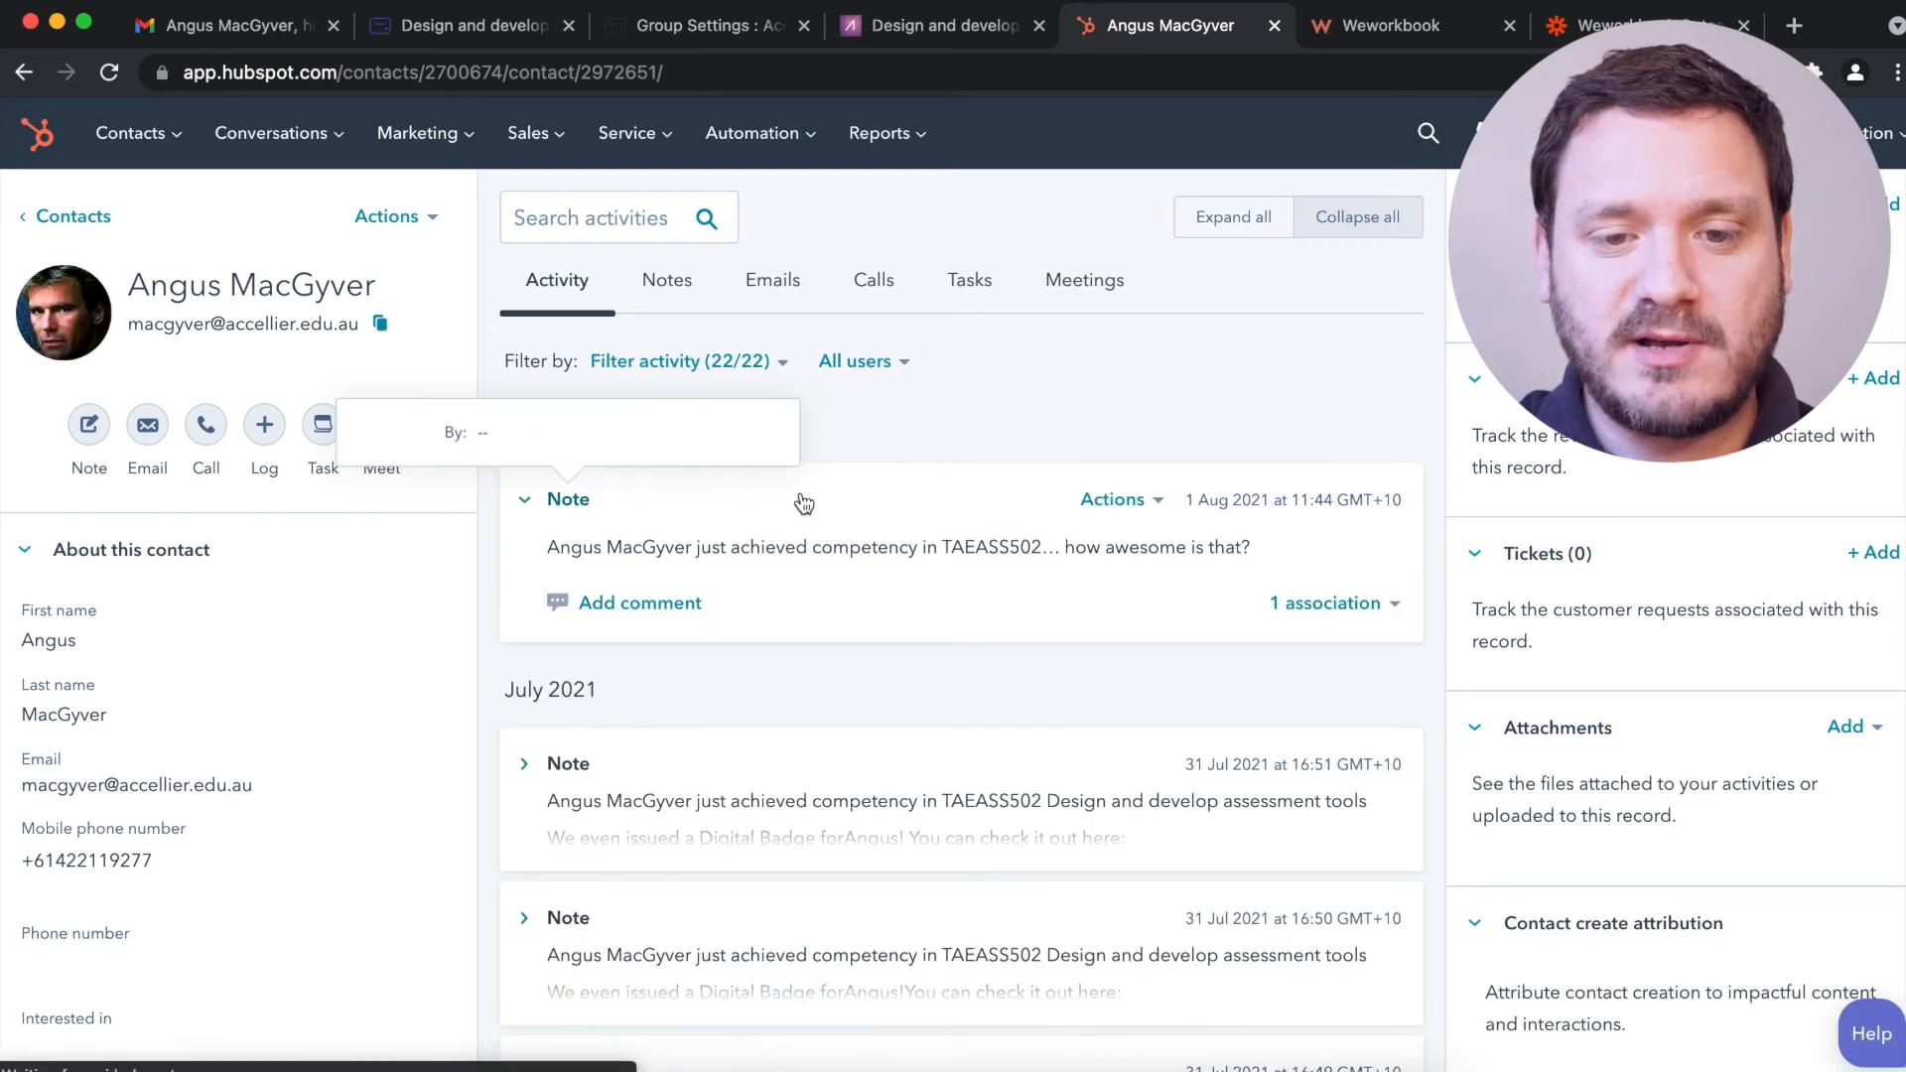
scroll(795, 503, up, 3)
scroll(804, 503, up, 2)
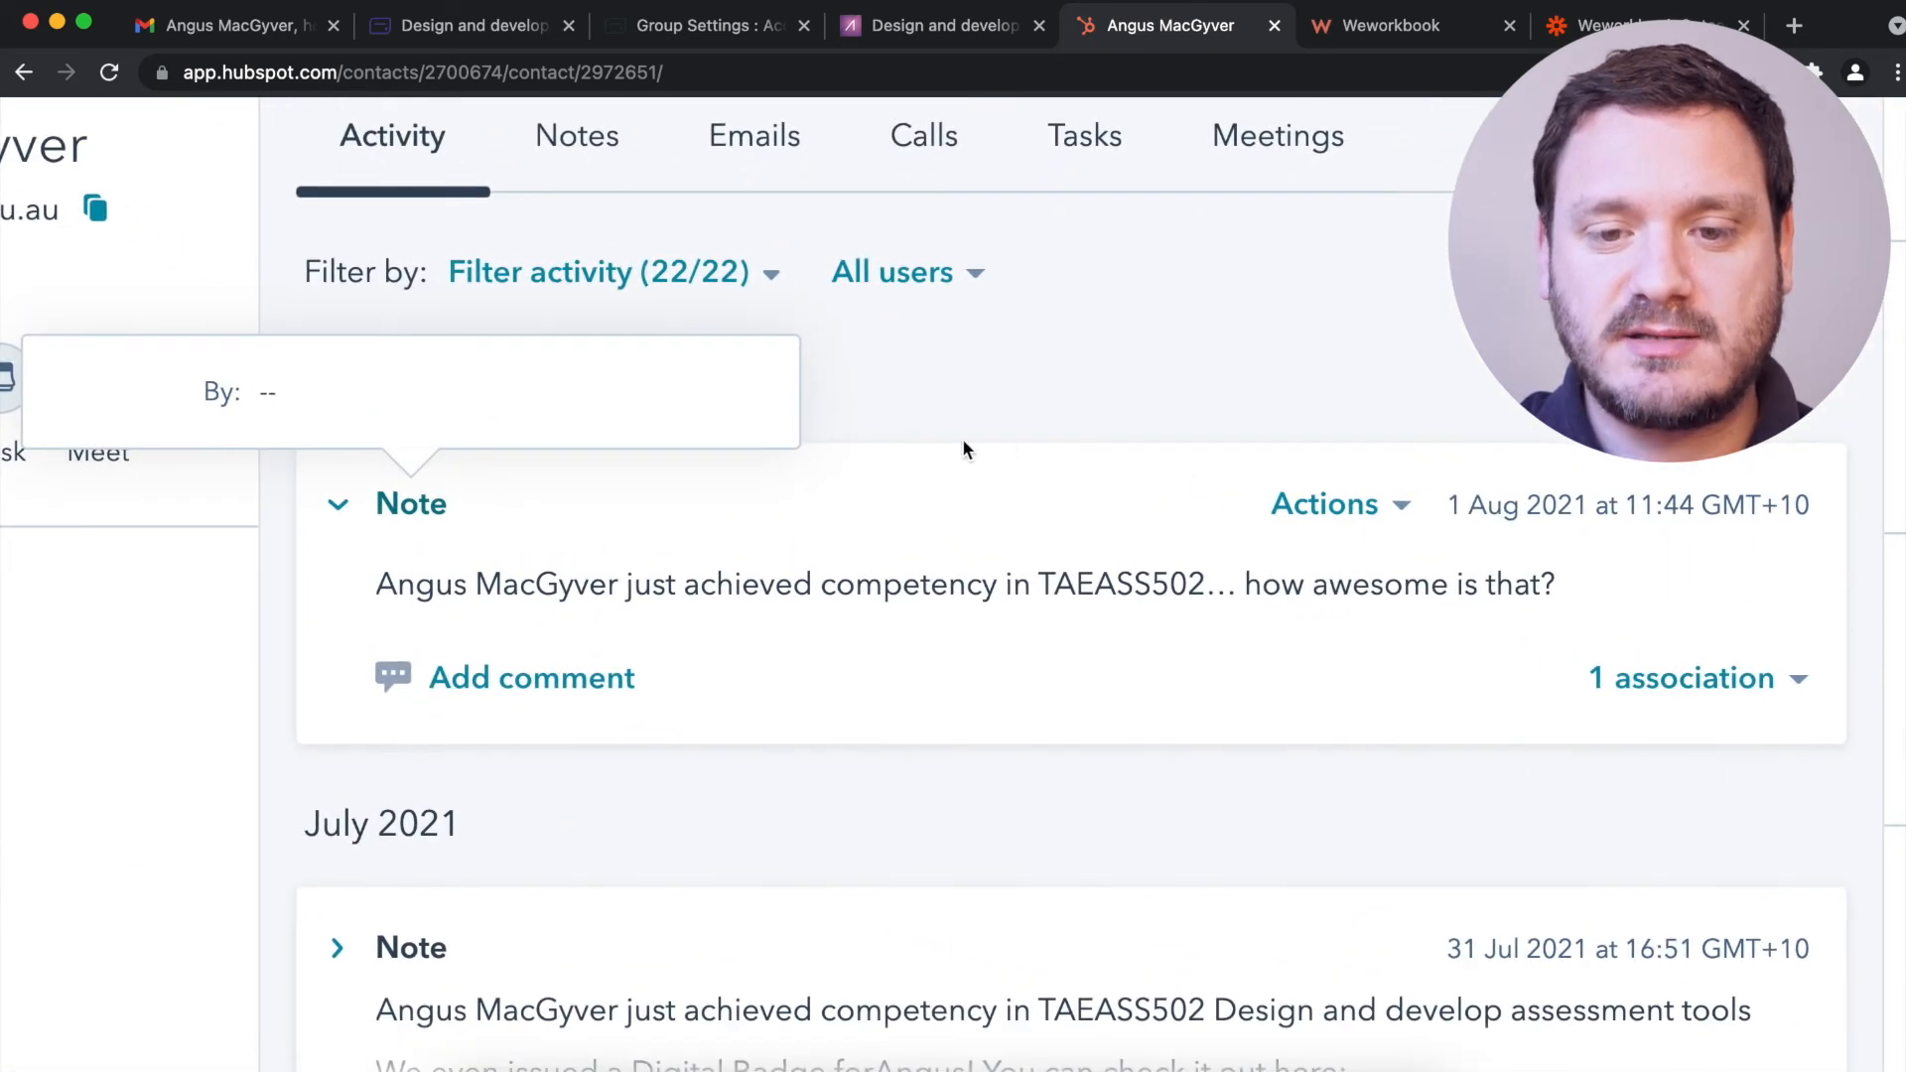
scroll(1378, 379, down, 5)
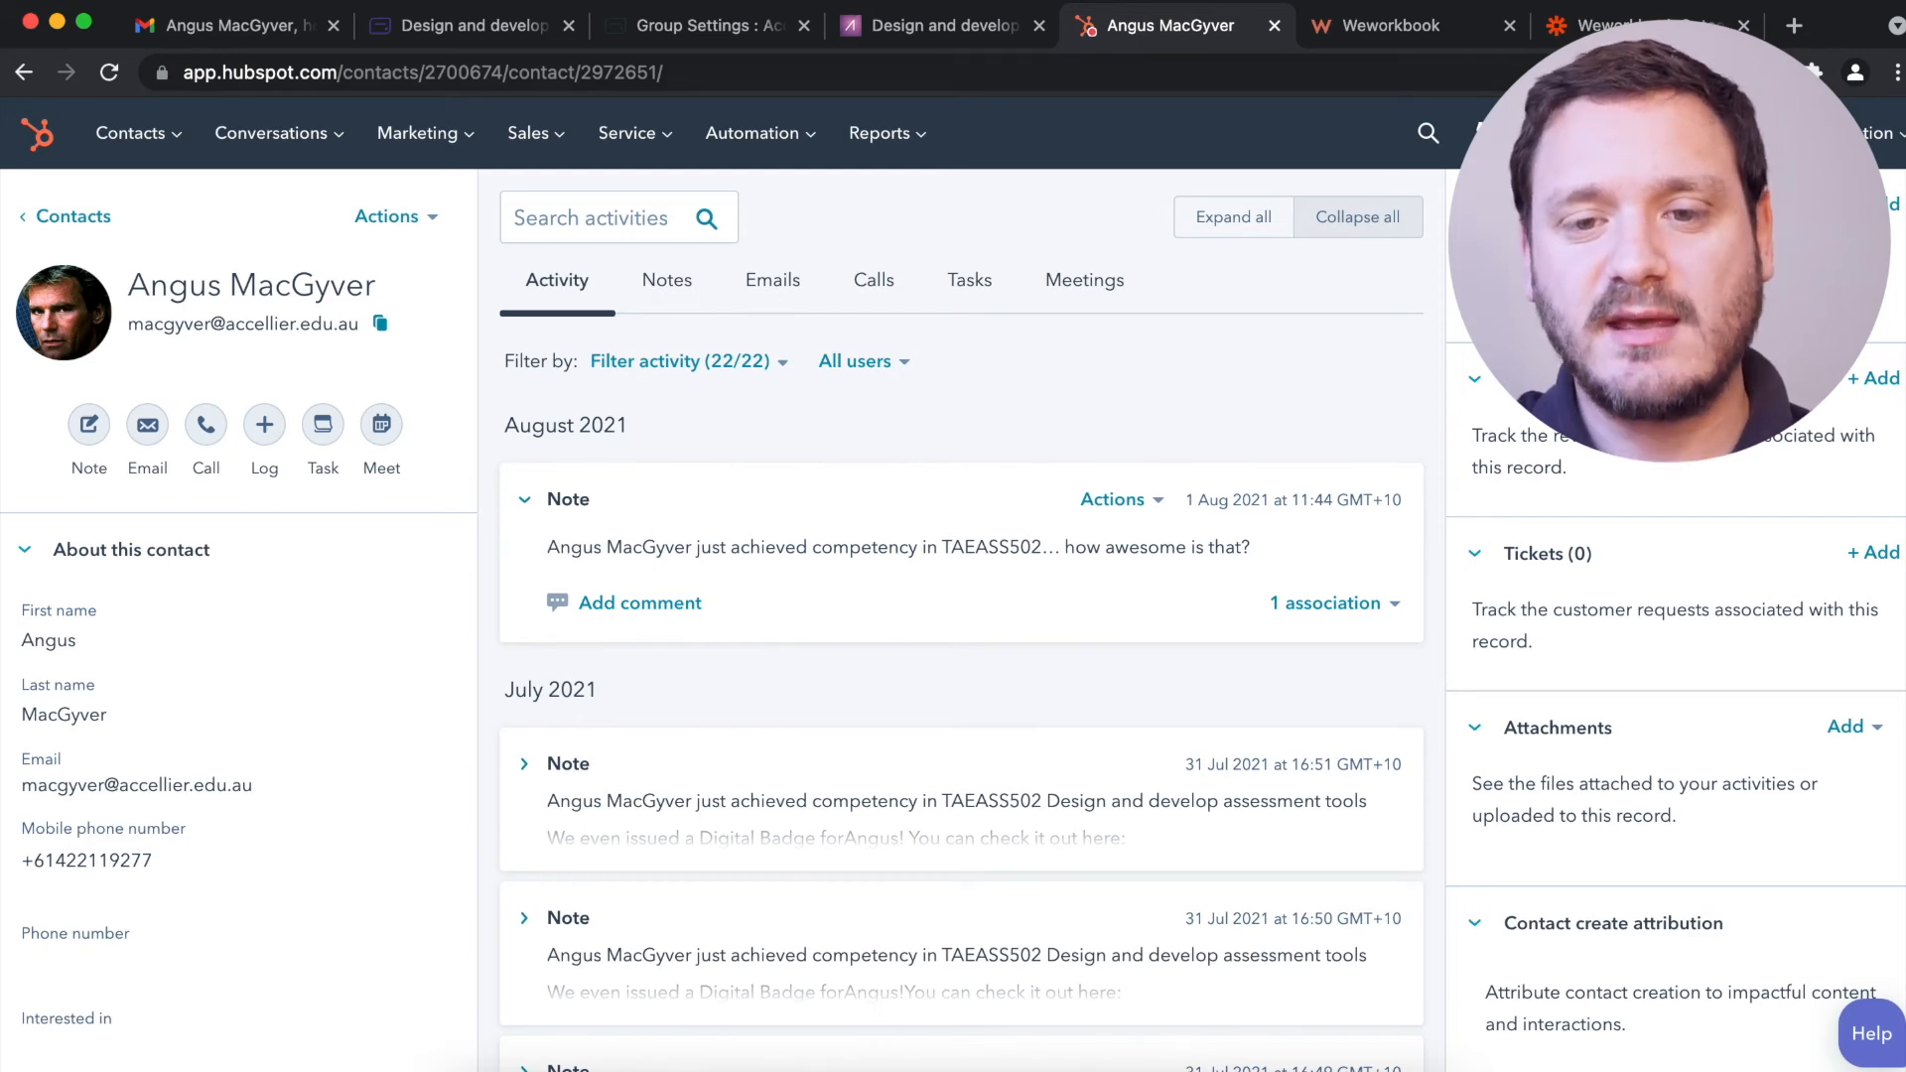
- Return to the Create Engagement step in Zapier and turn on the Zap
click(1585, 29)
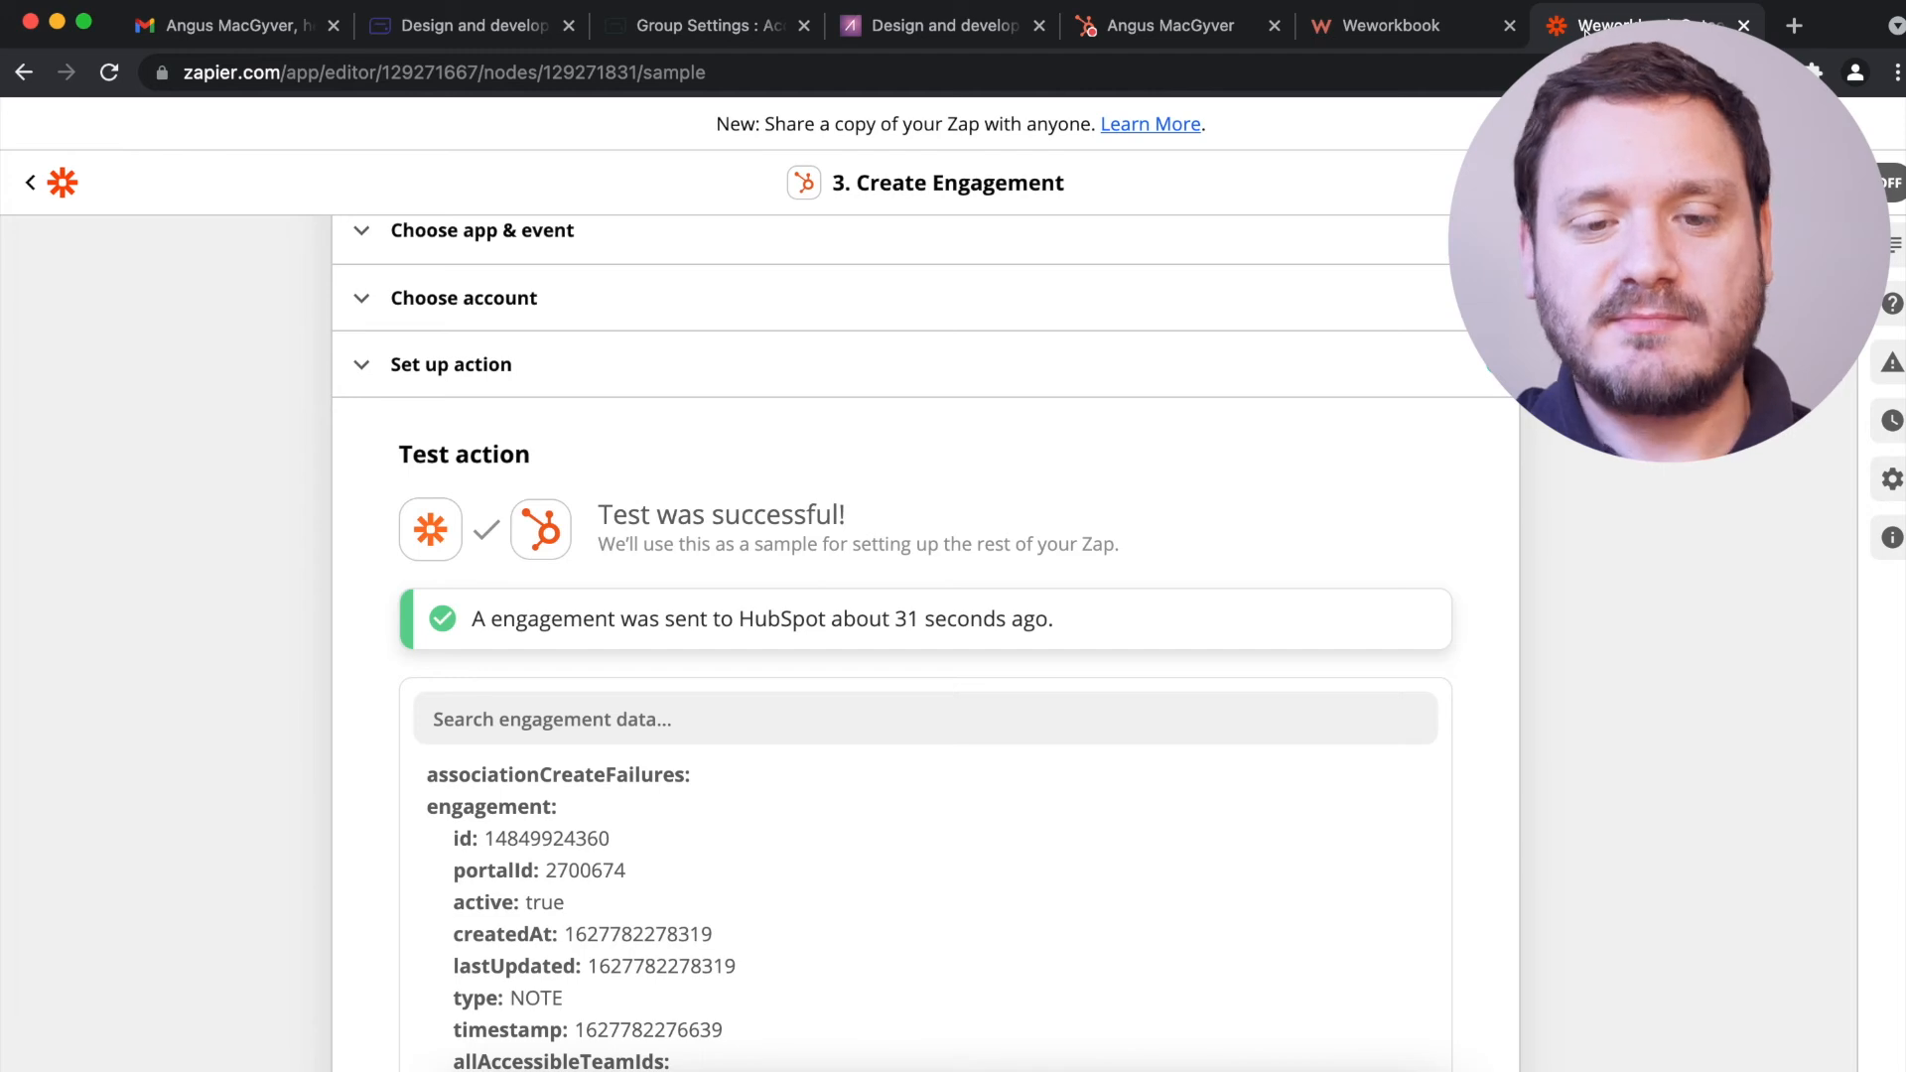
triple_click(452, 364)
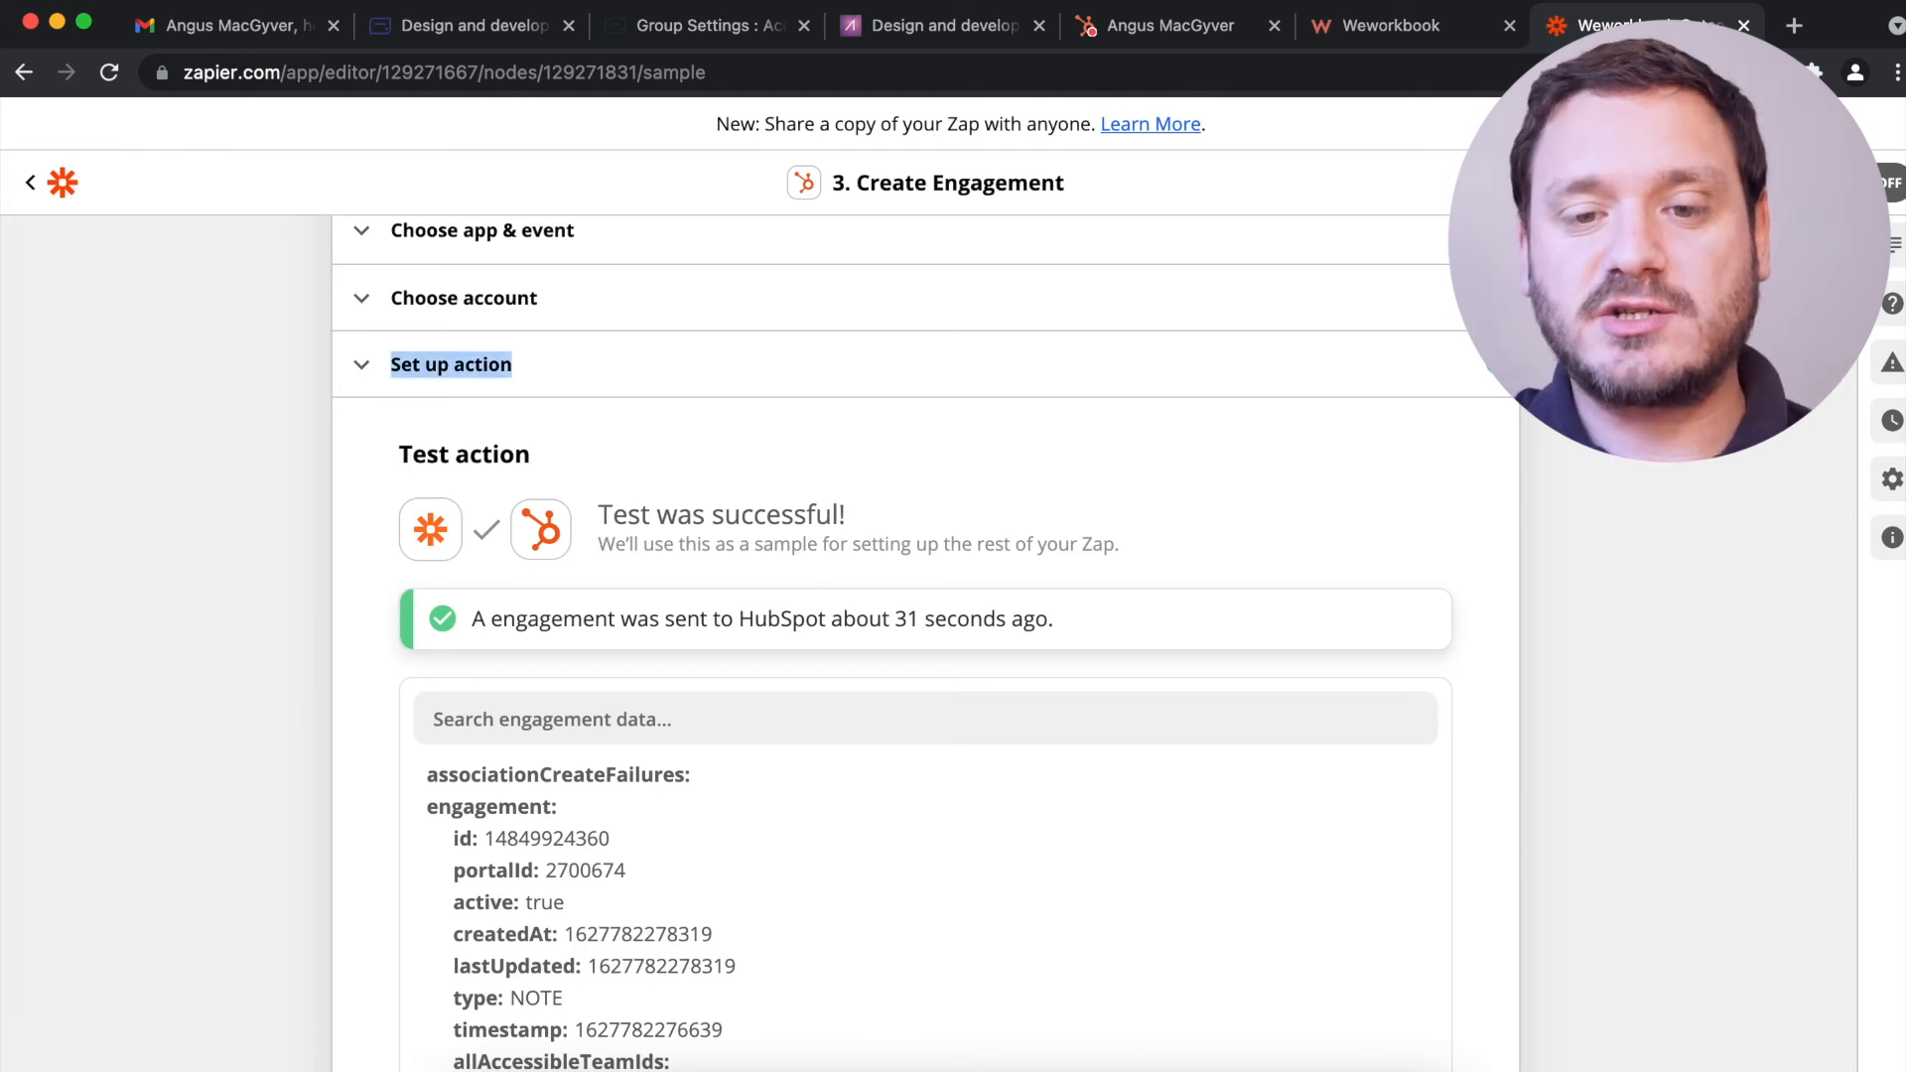
scroll(1173, 894, down, 5)
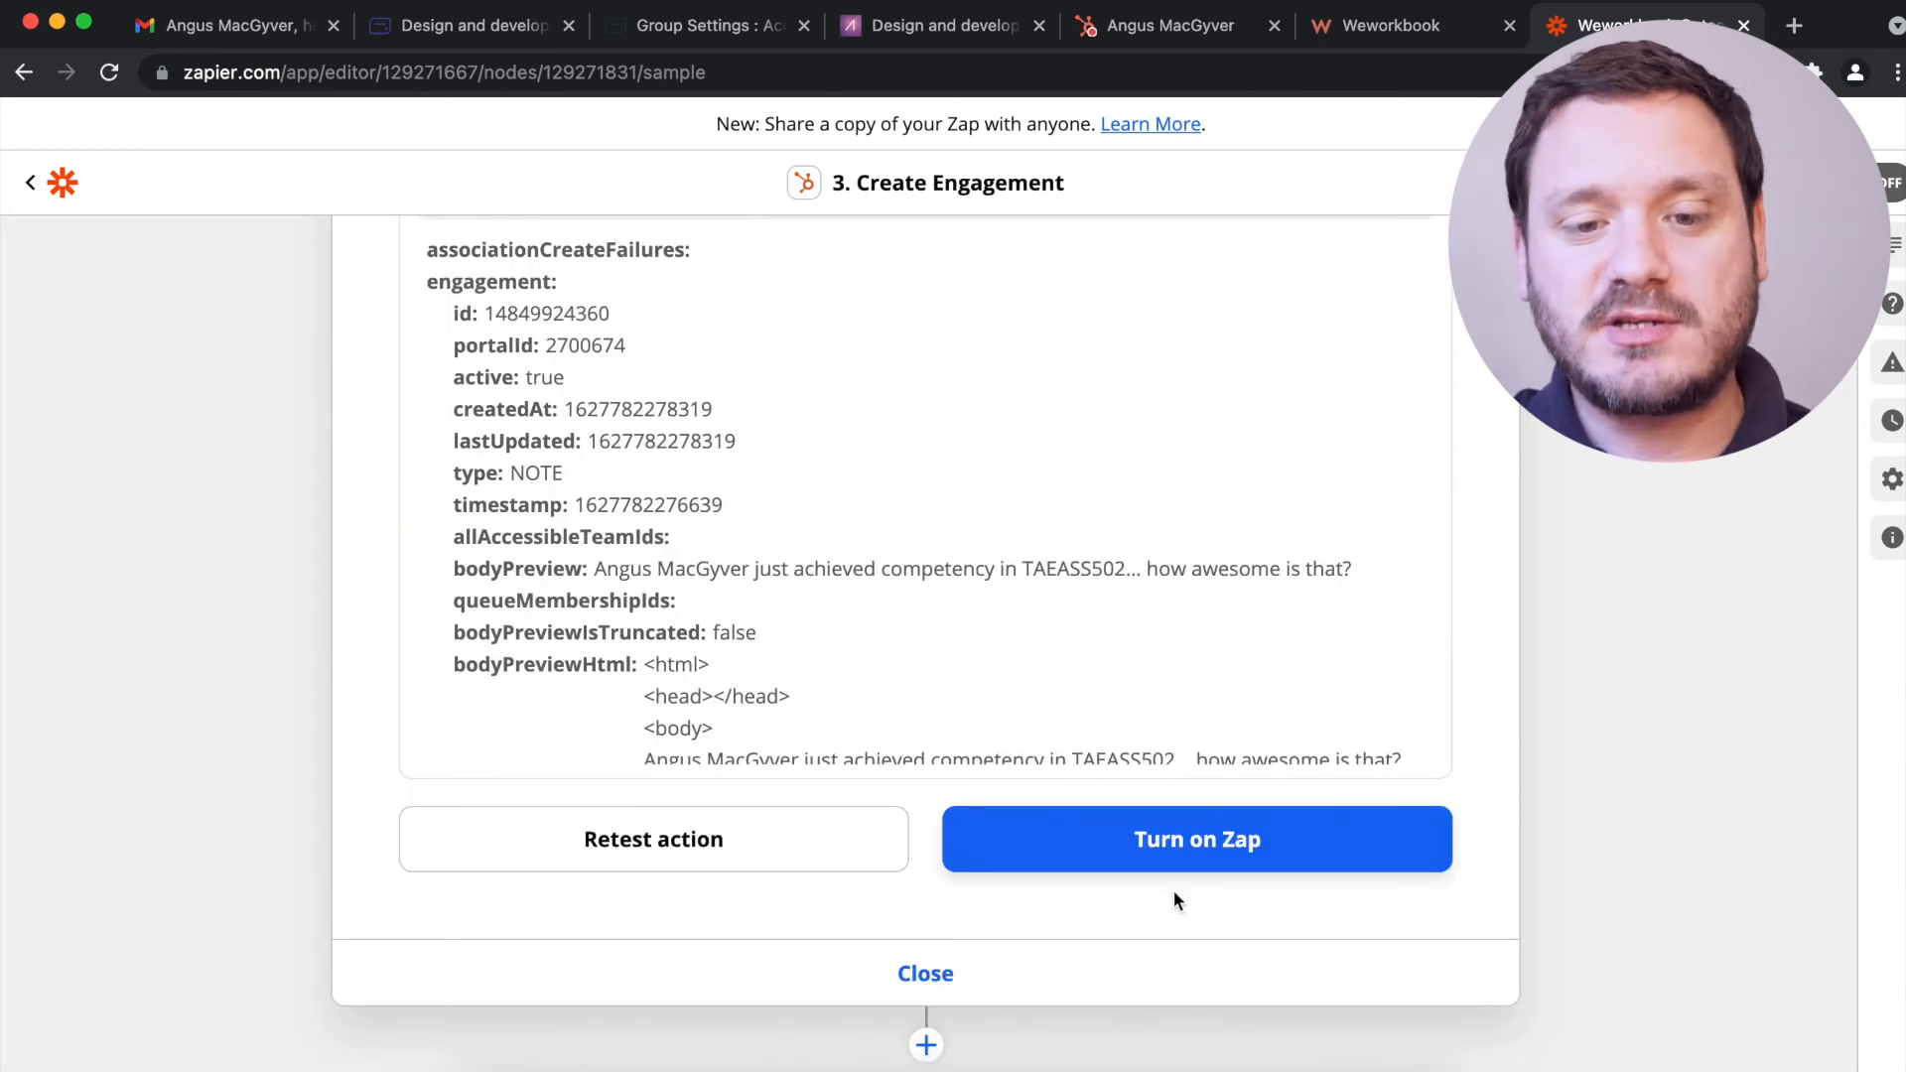
click(1199, 844)
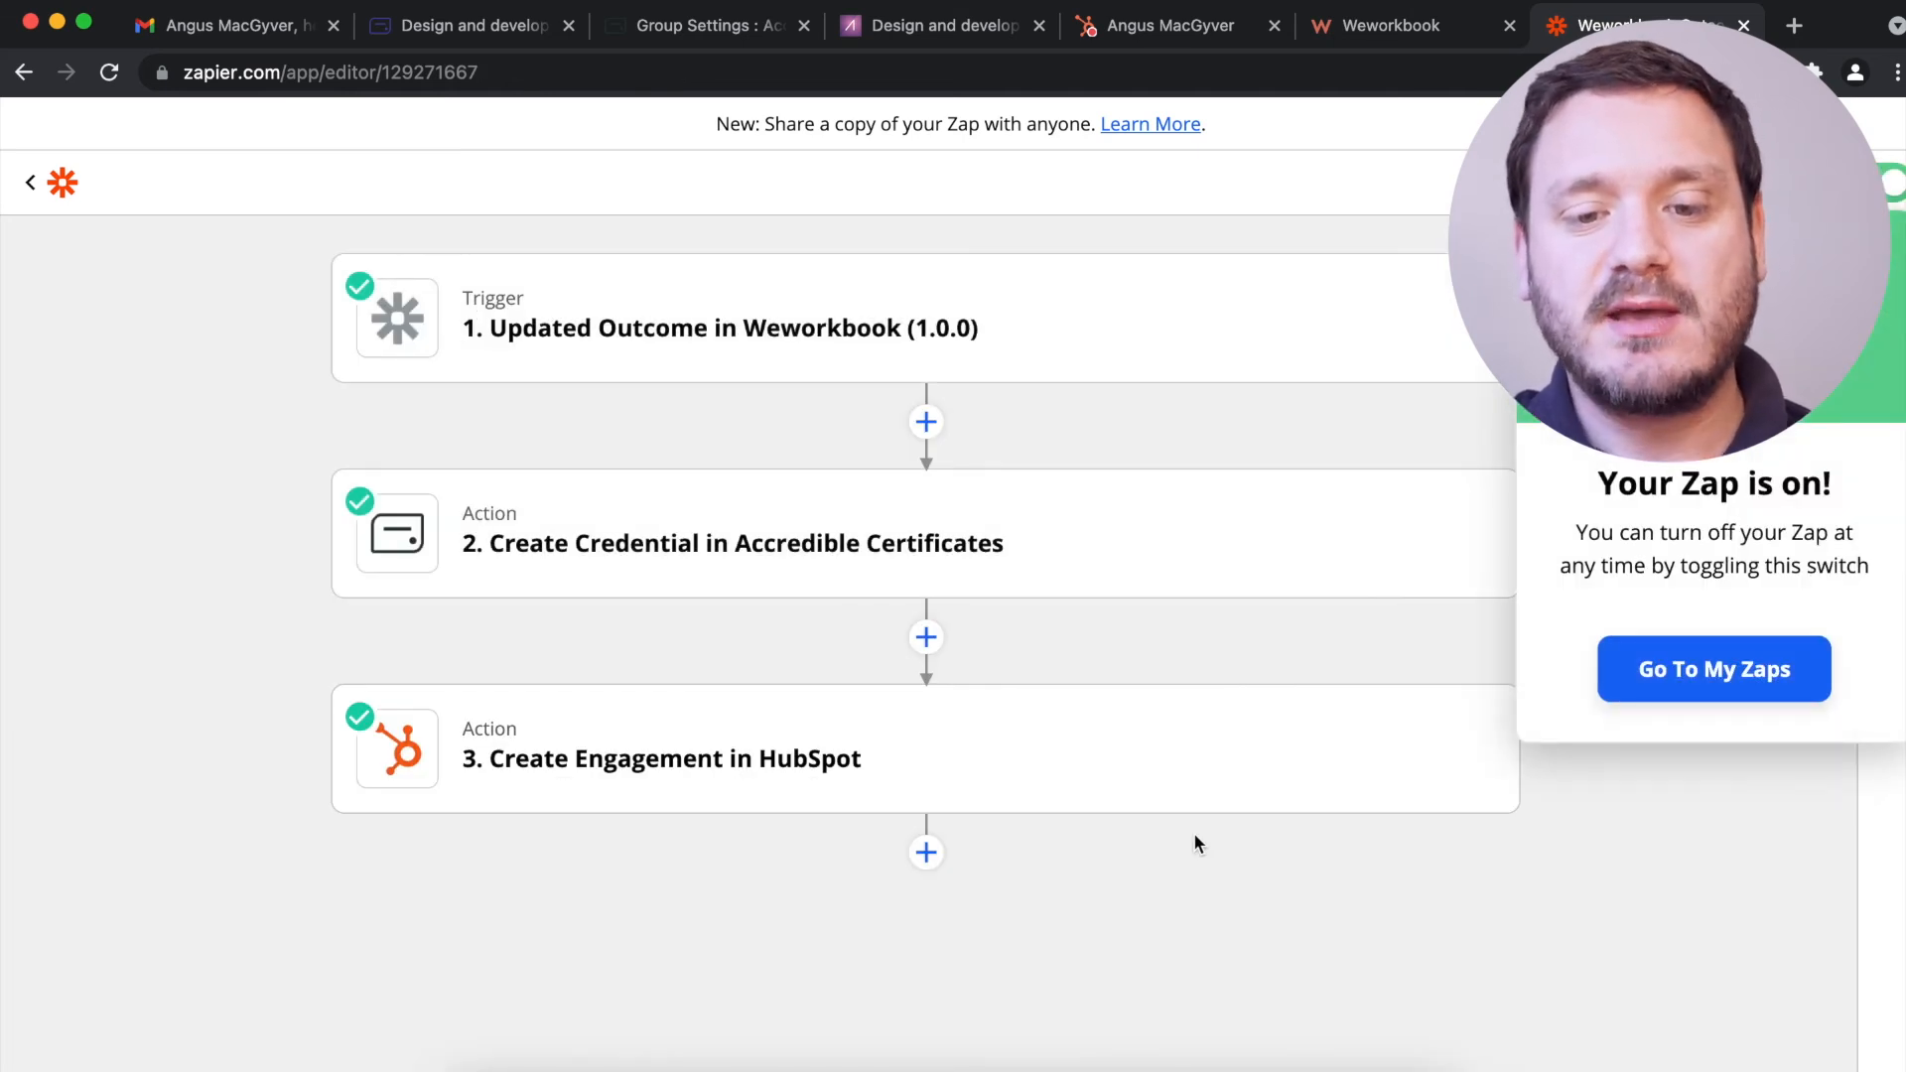
click(1253, 988)
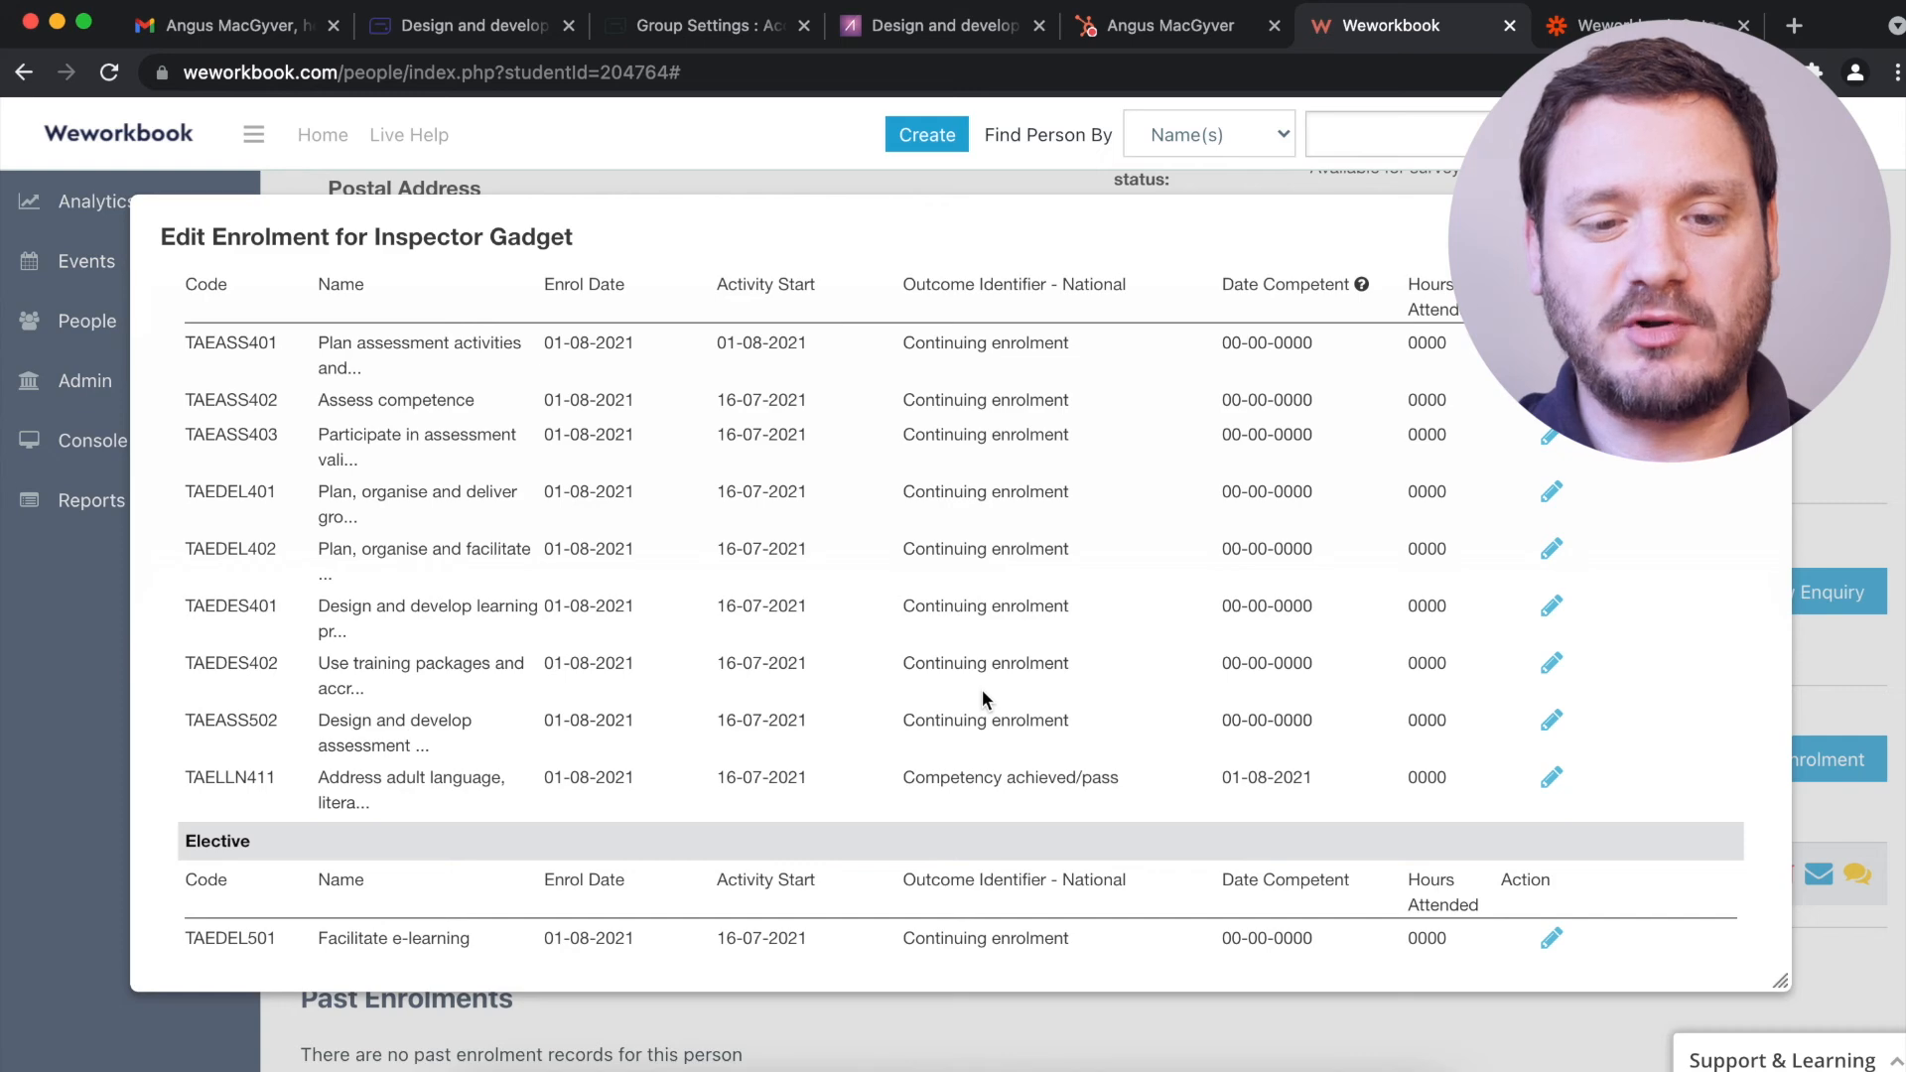
- Switch to Gmail, open the second student's badge email for Address adult Language Literacy and Numeracy, and read it
click(253, 39)
click(731, 286)
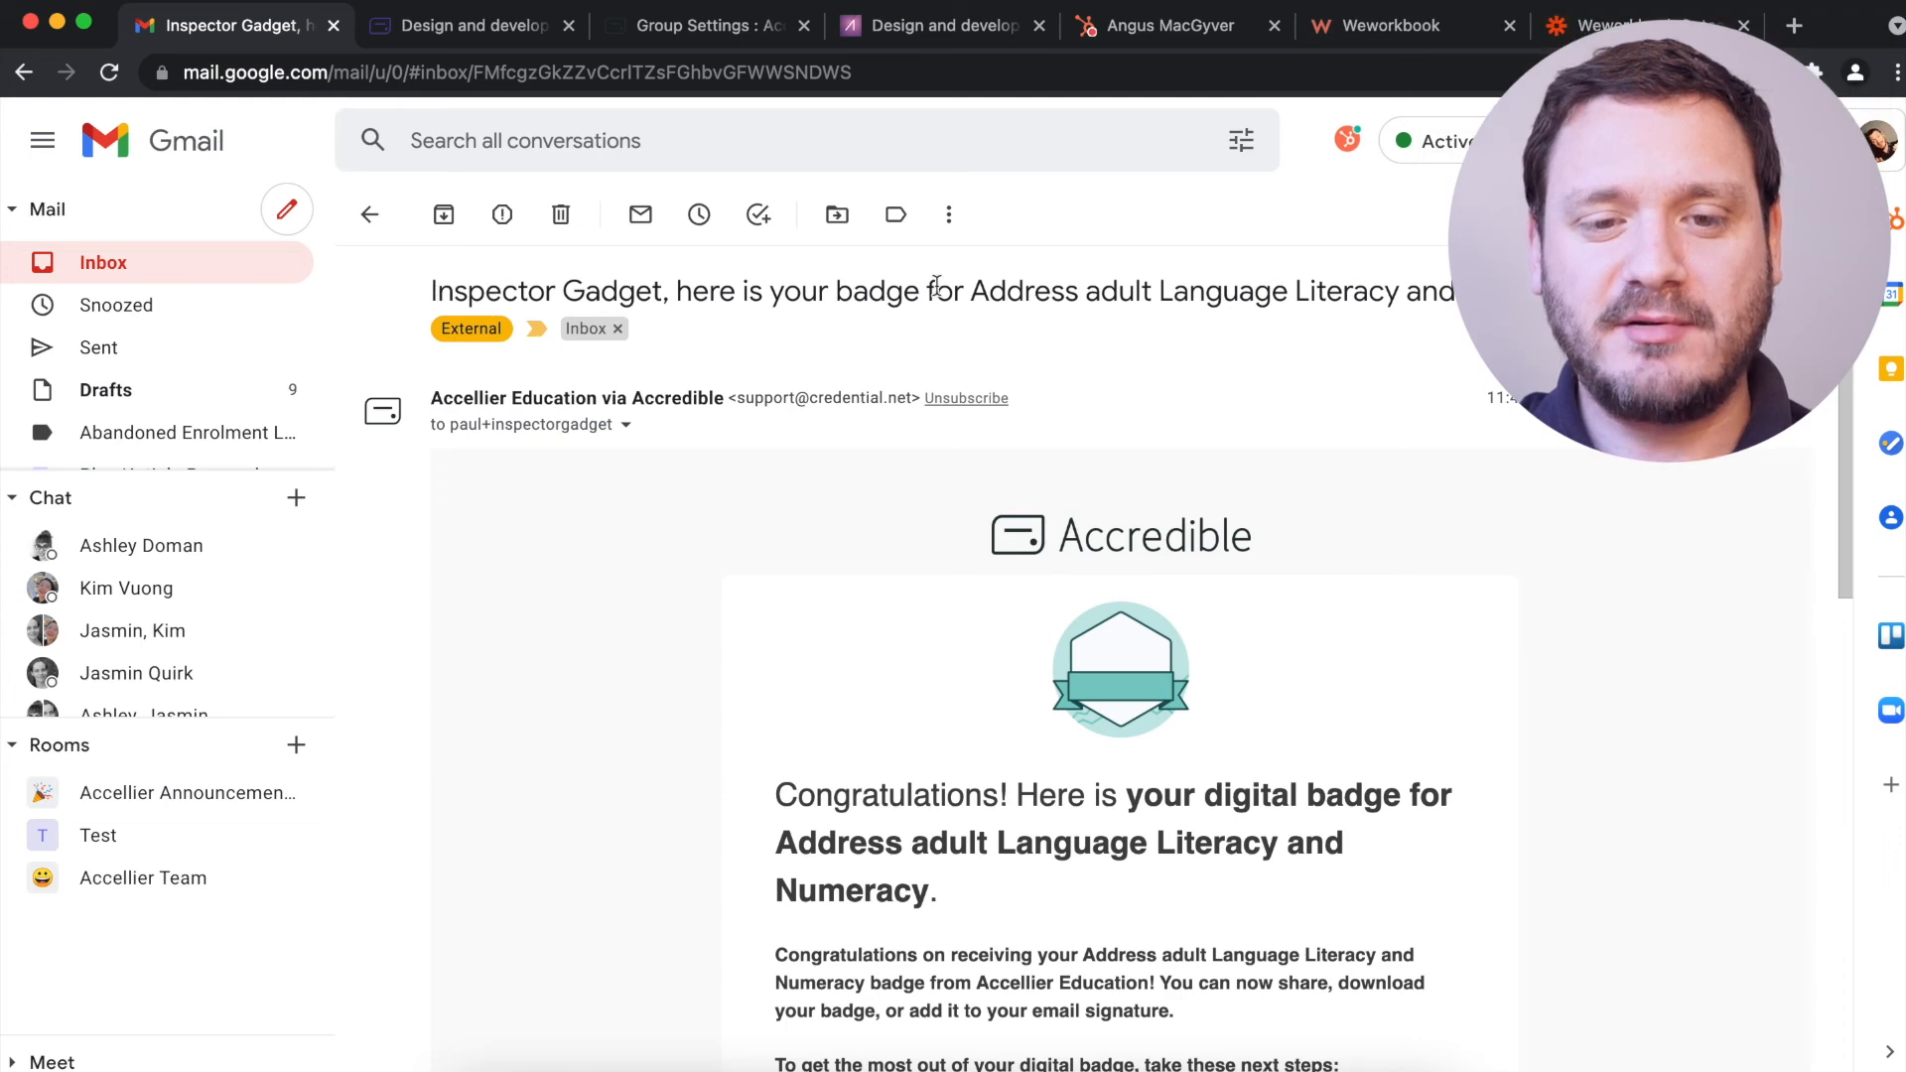
scroll(1019, 589, down, 3)
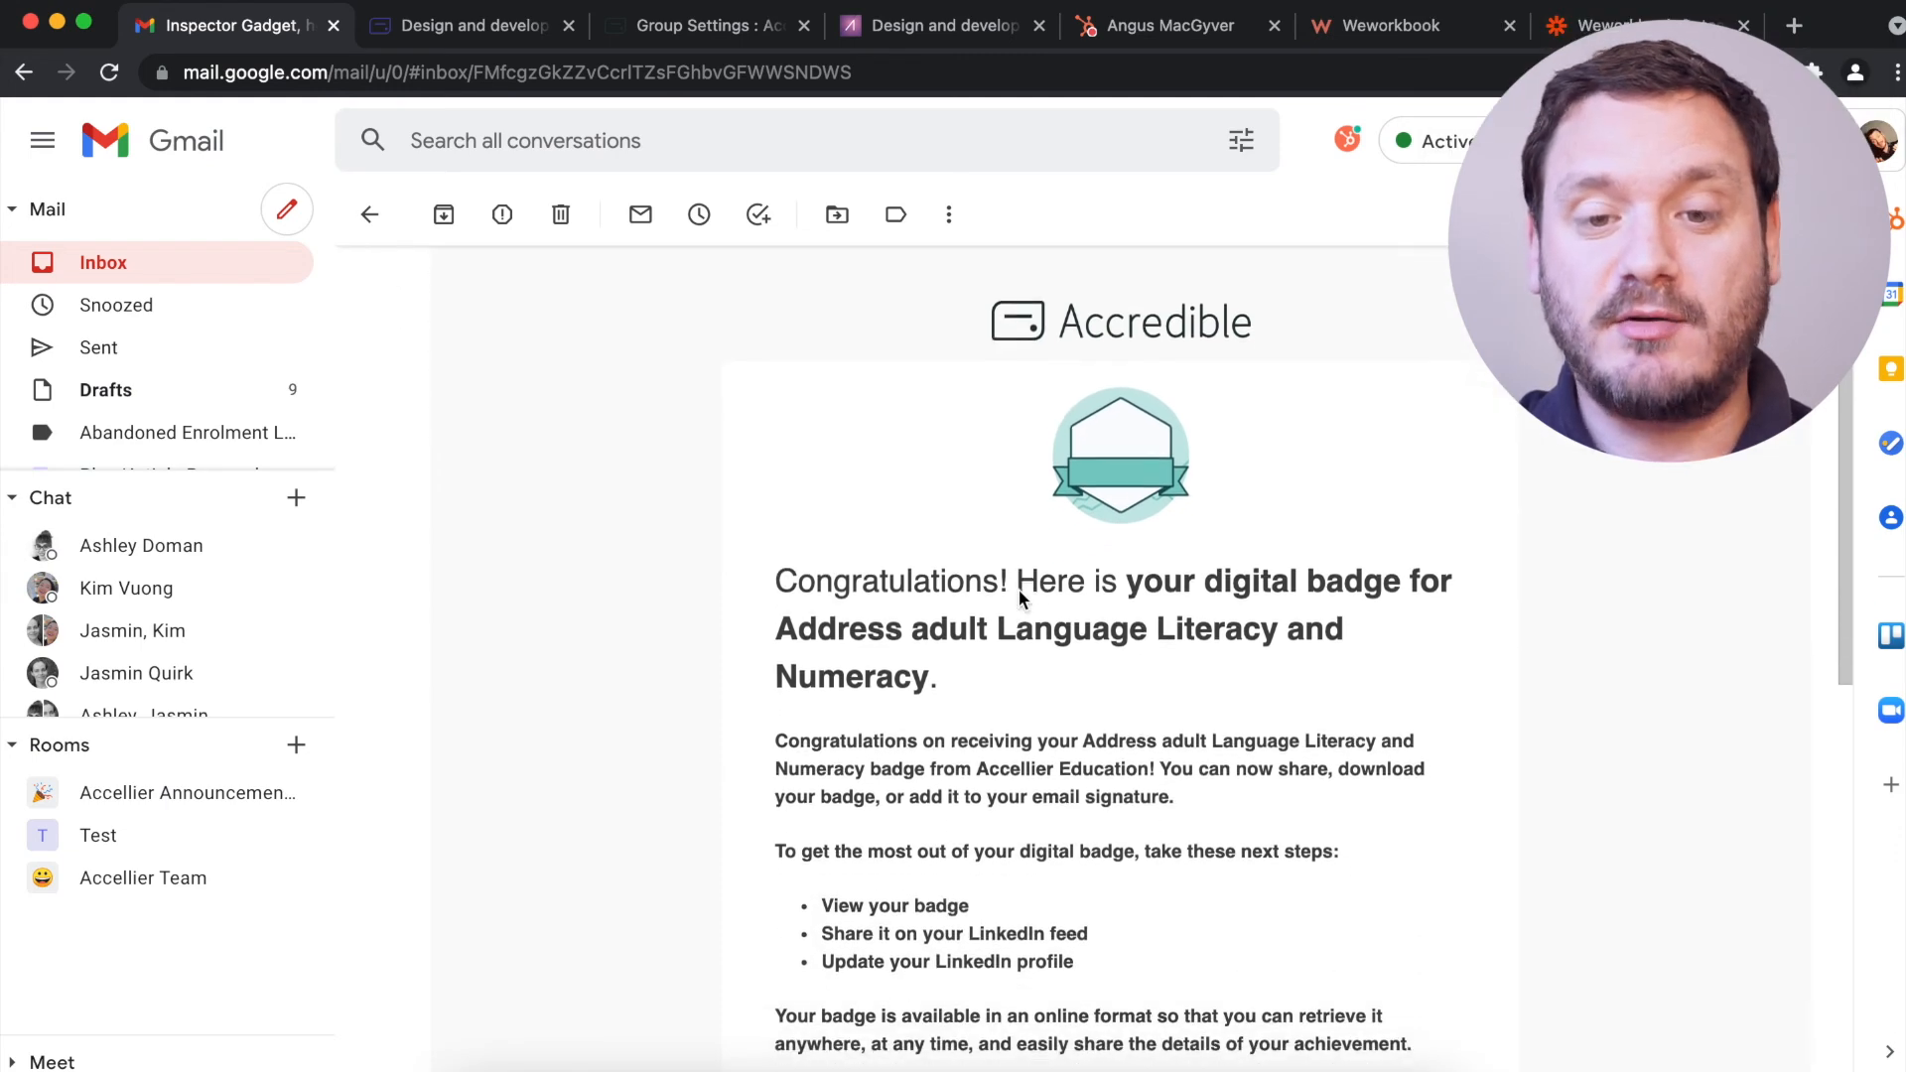
scroll(1018, 590, up, 3)
scroll(1018, 590, up, 1)
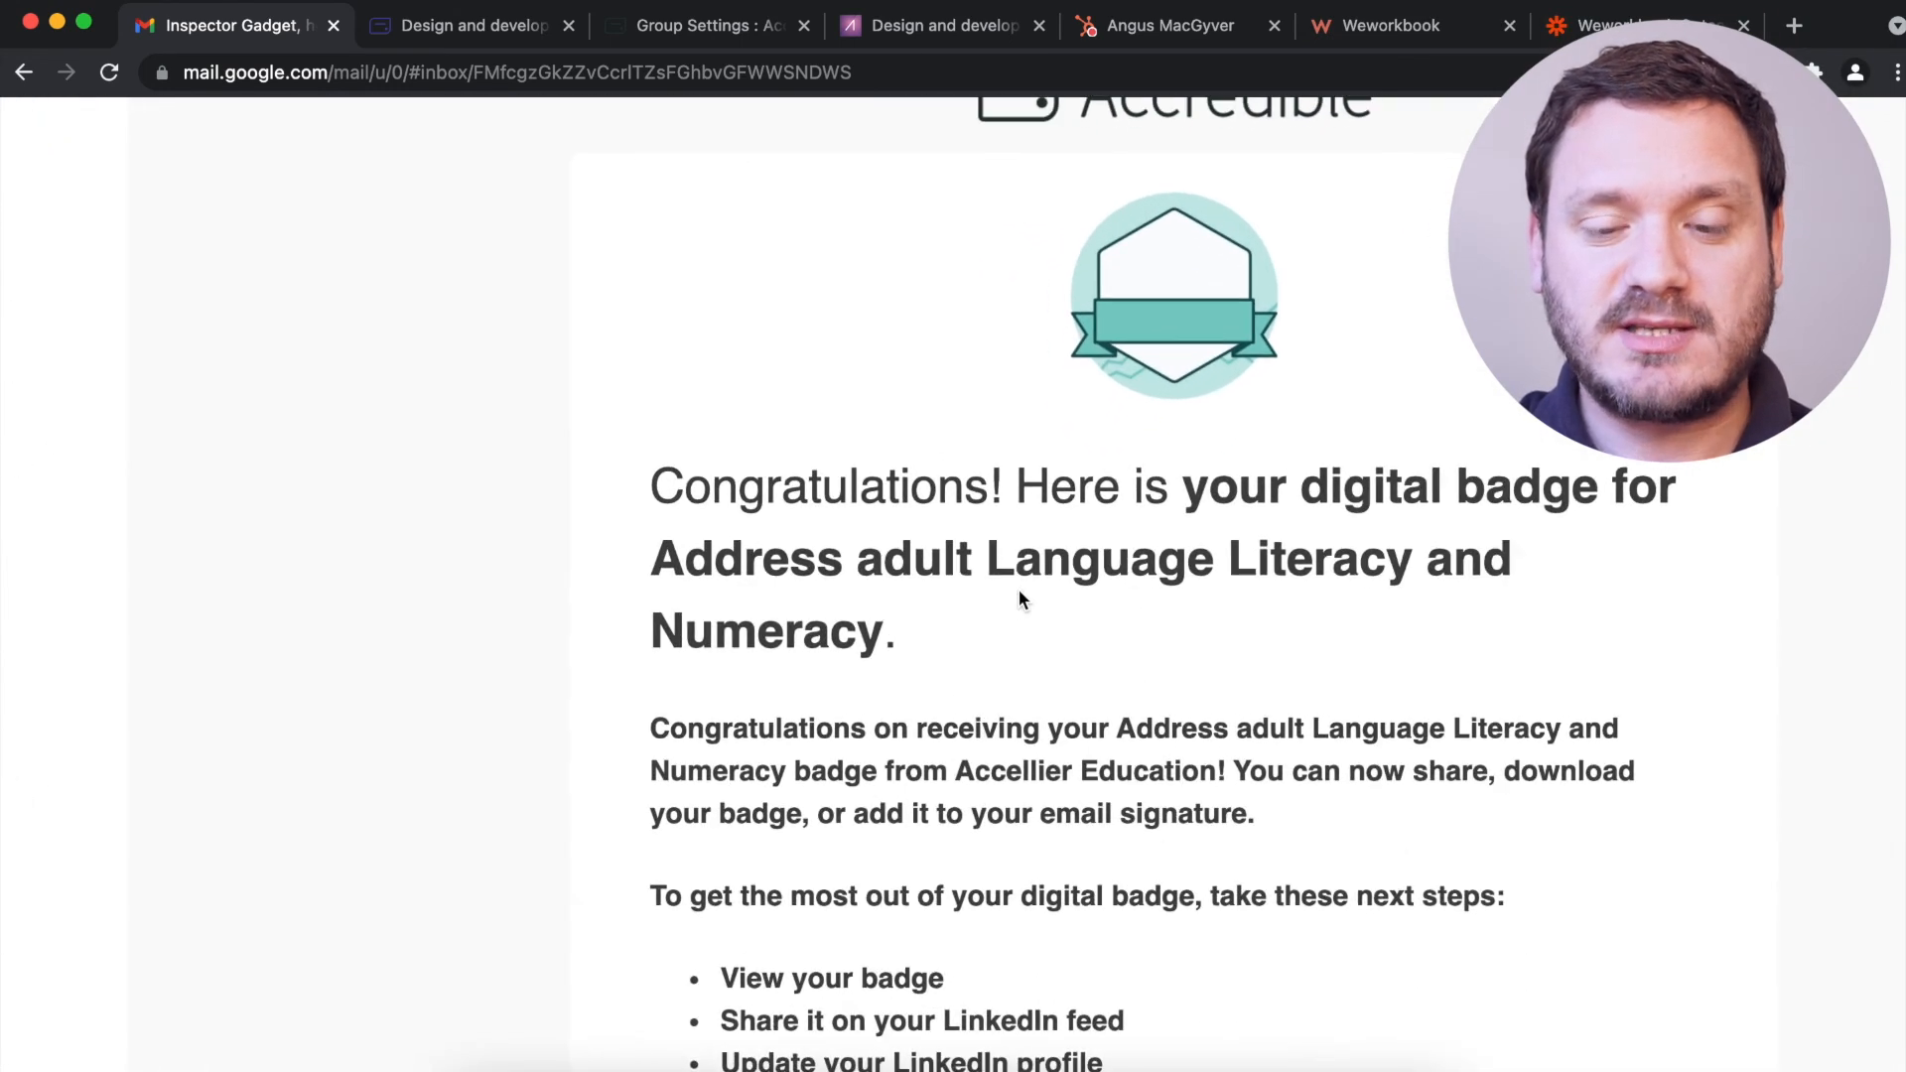
scroll(1018, 590, down, 4)
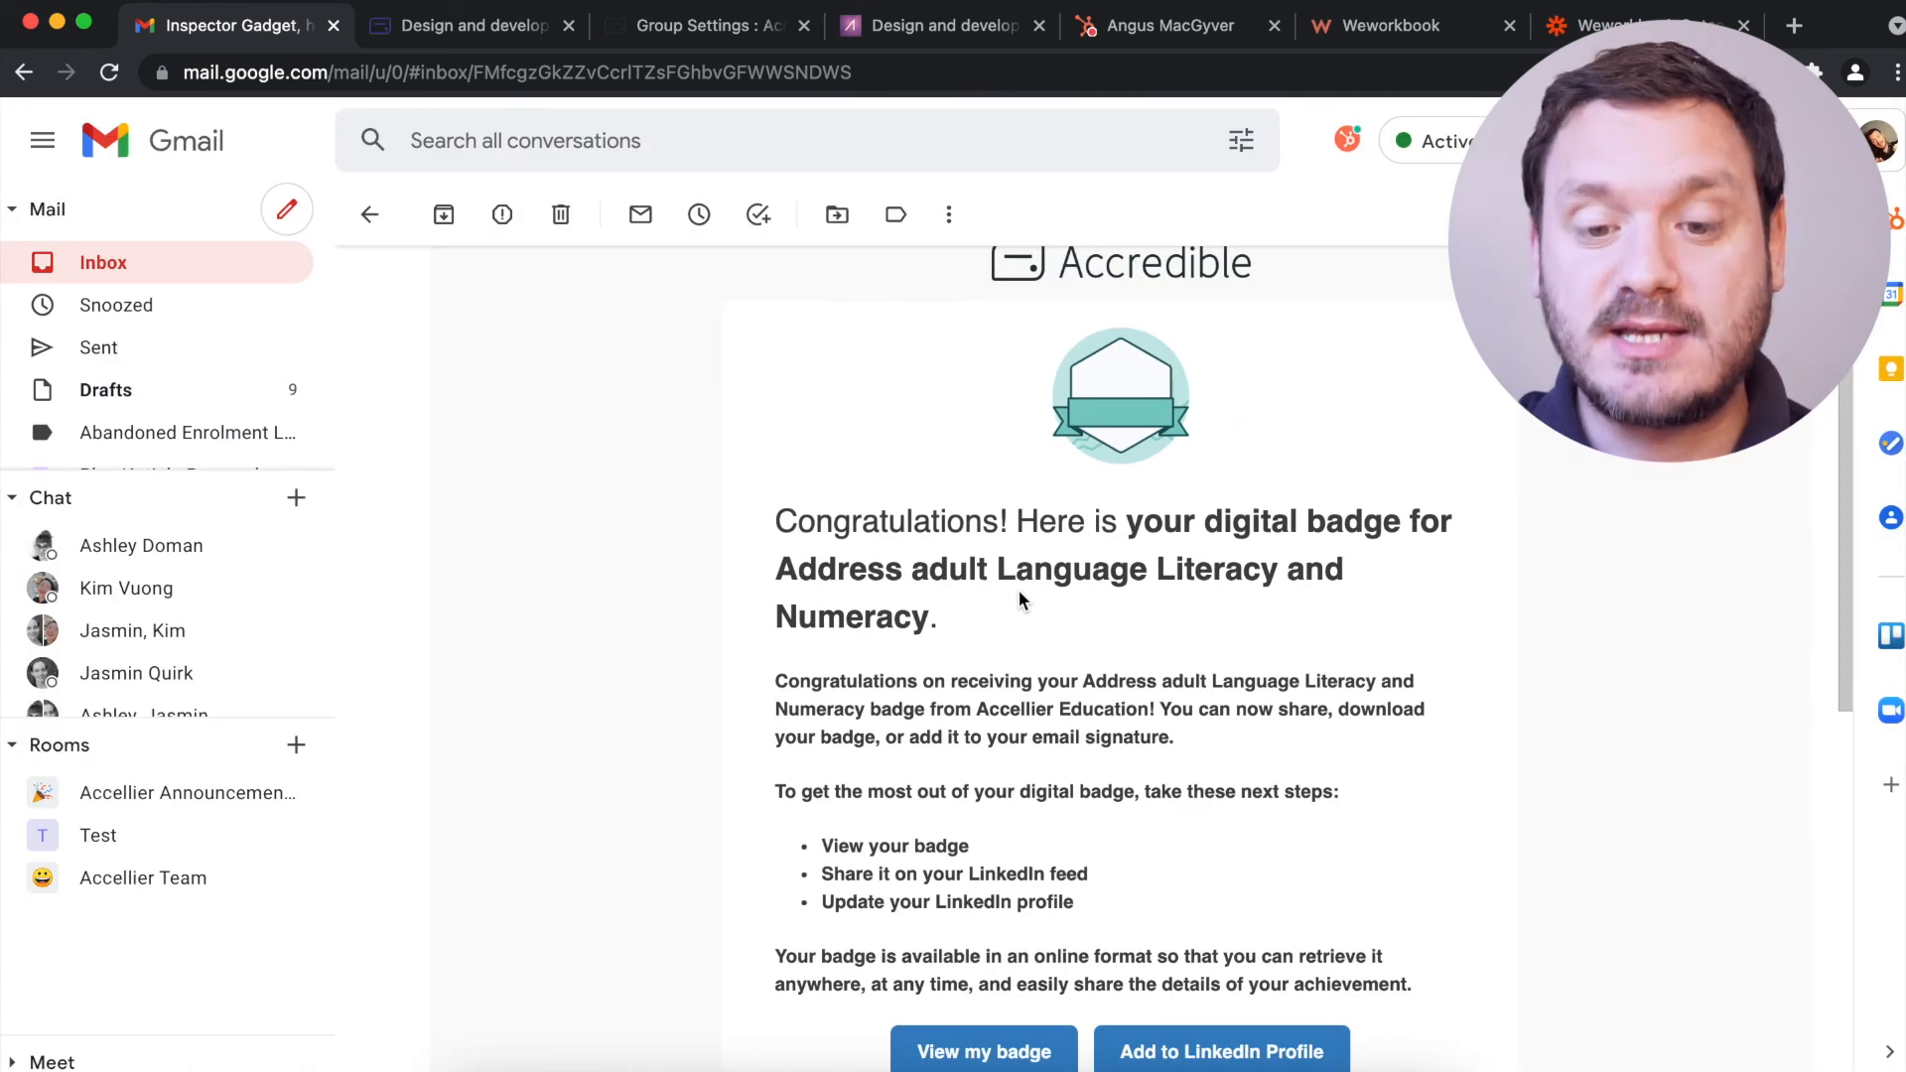
- Switch to HubSpot, search contacts by the second student's last name, open the matching record, and expand its latest note to read it
click(1178, 44)
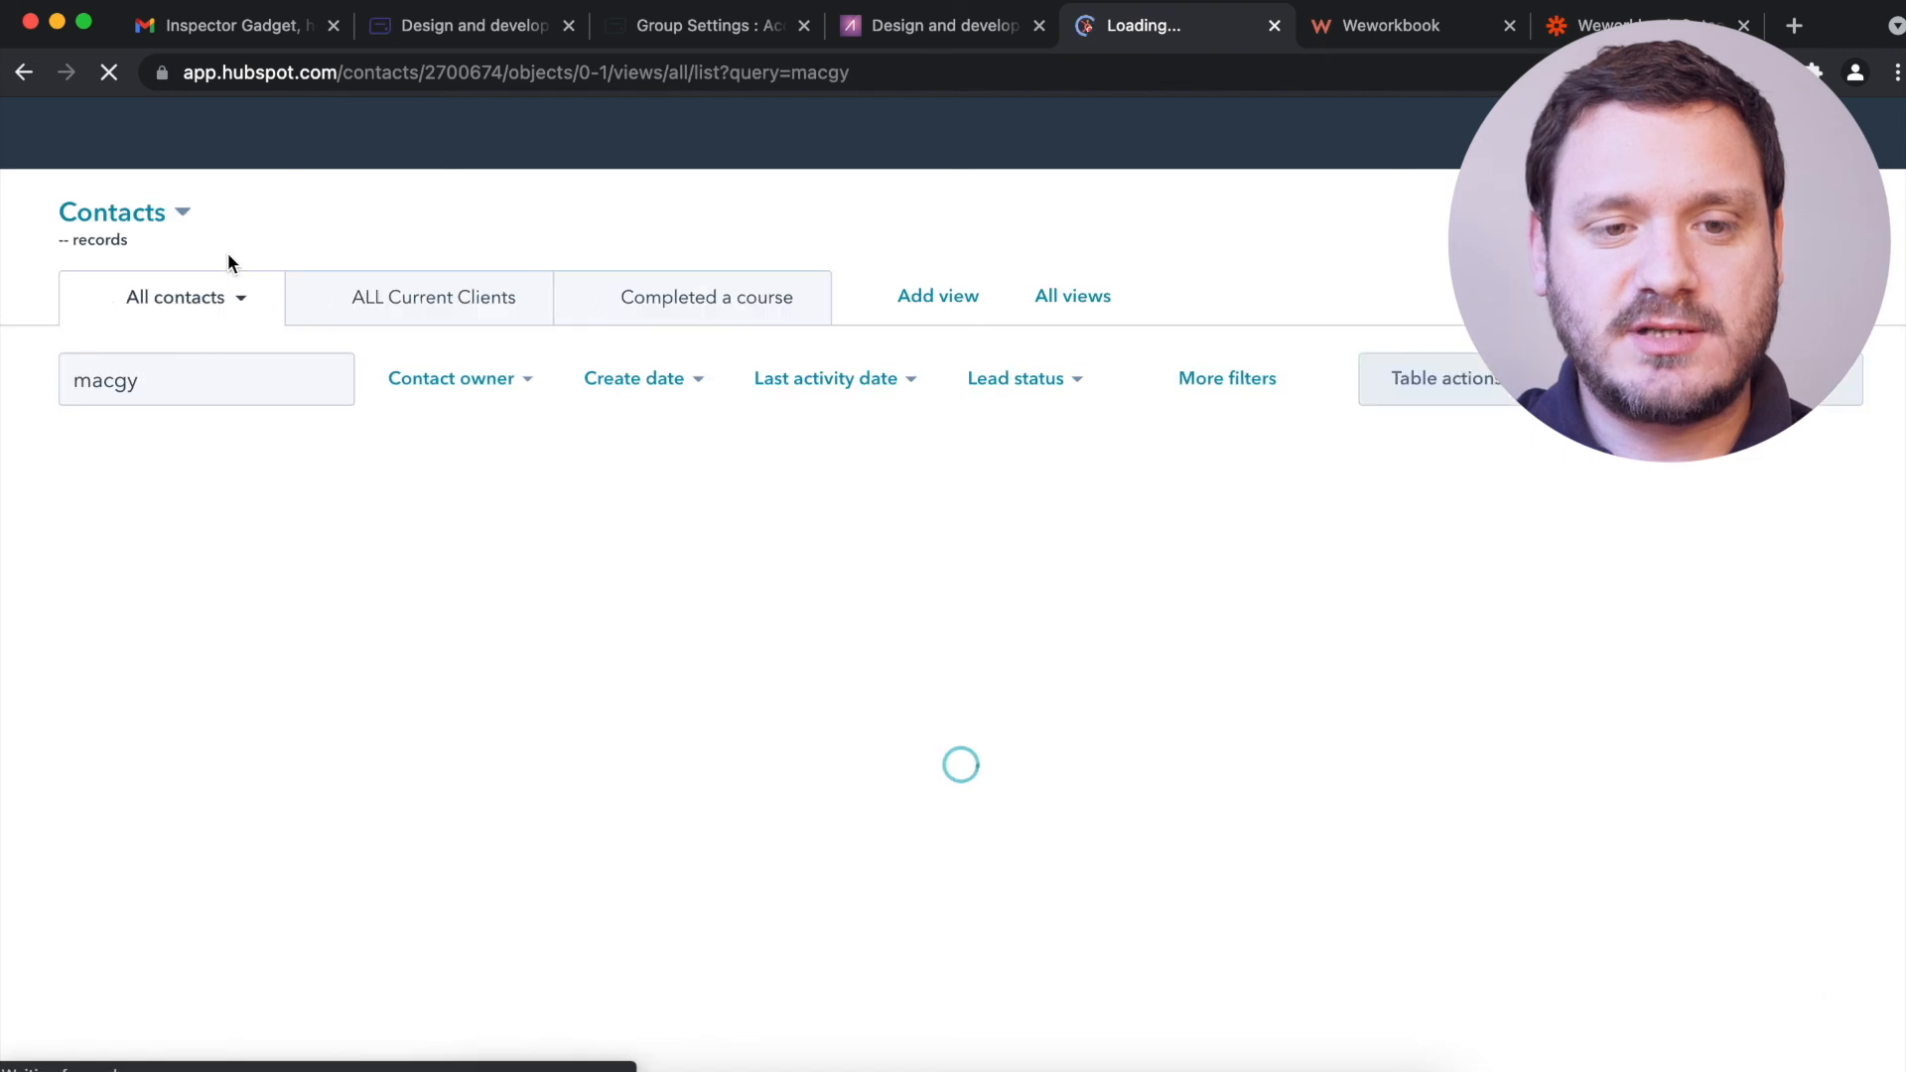
double_click(238, 385)
text(gadget)
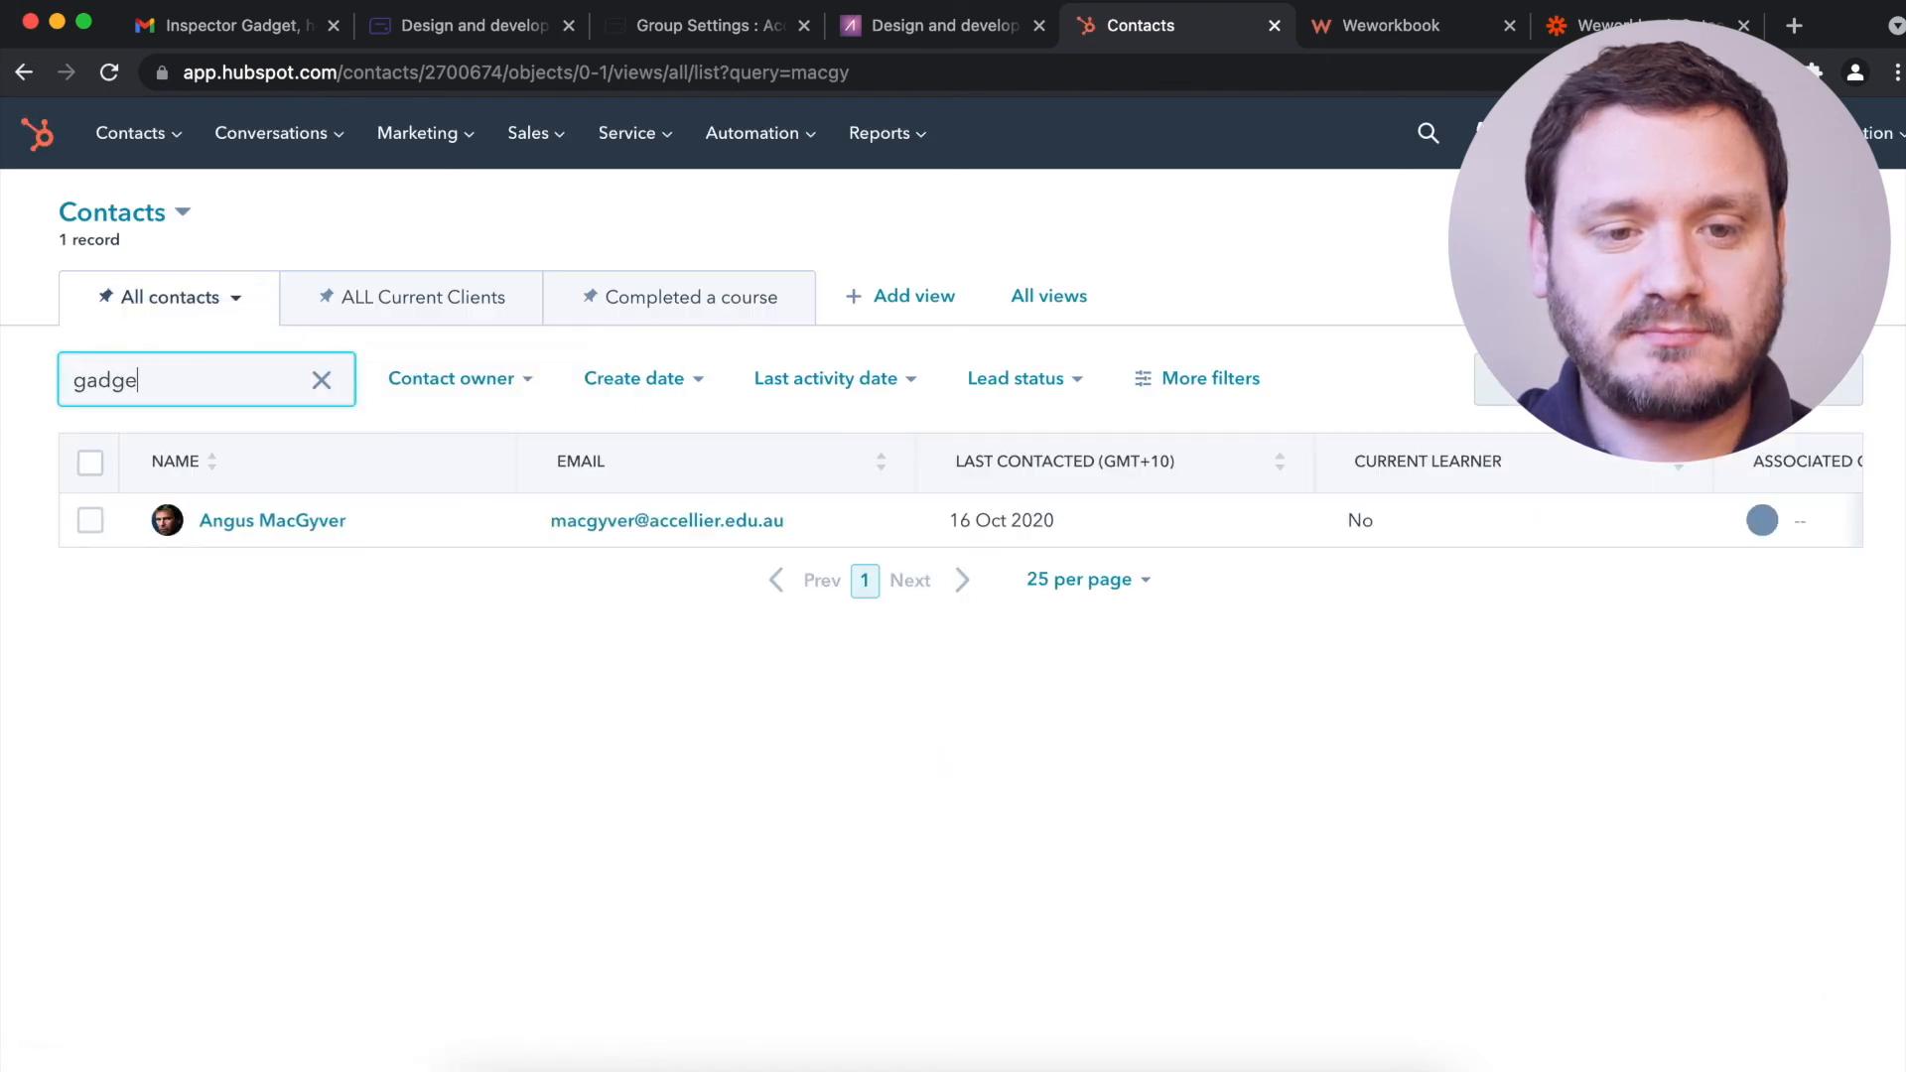
click(303, 533)
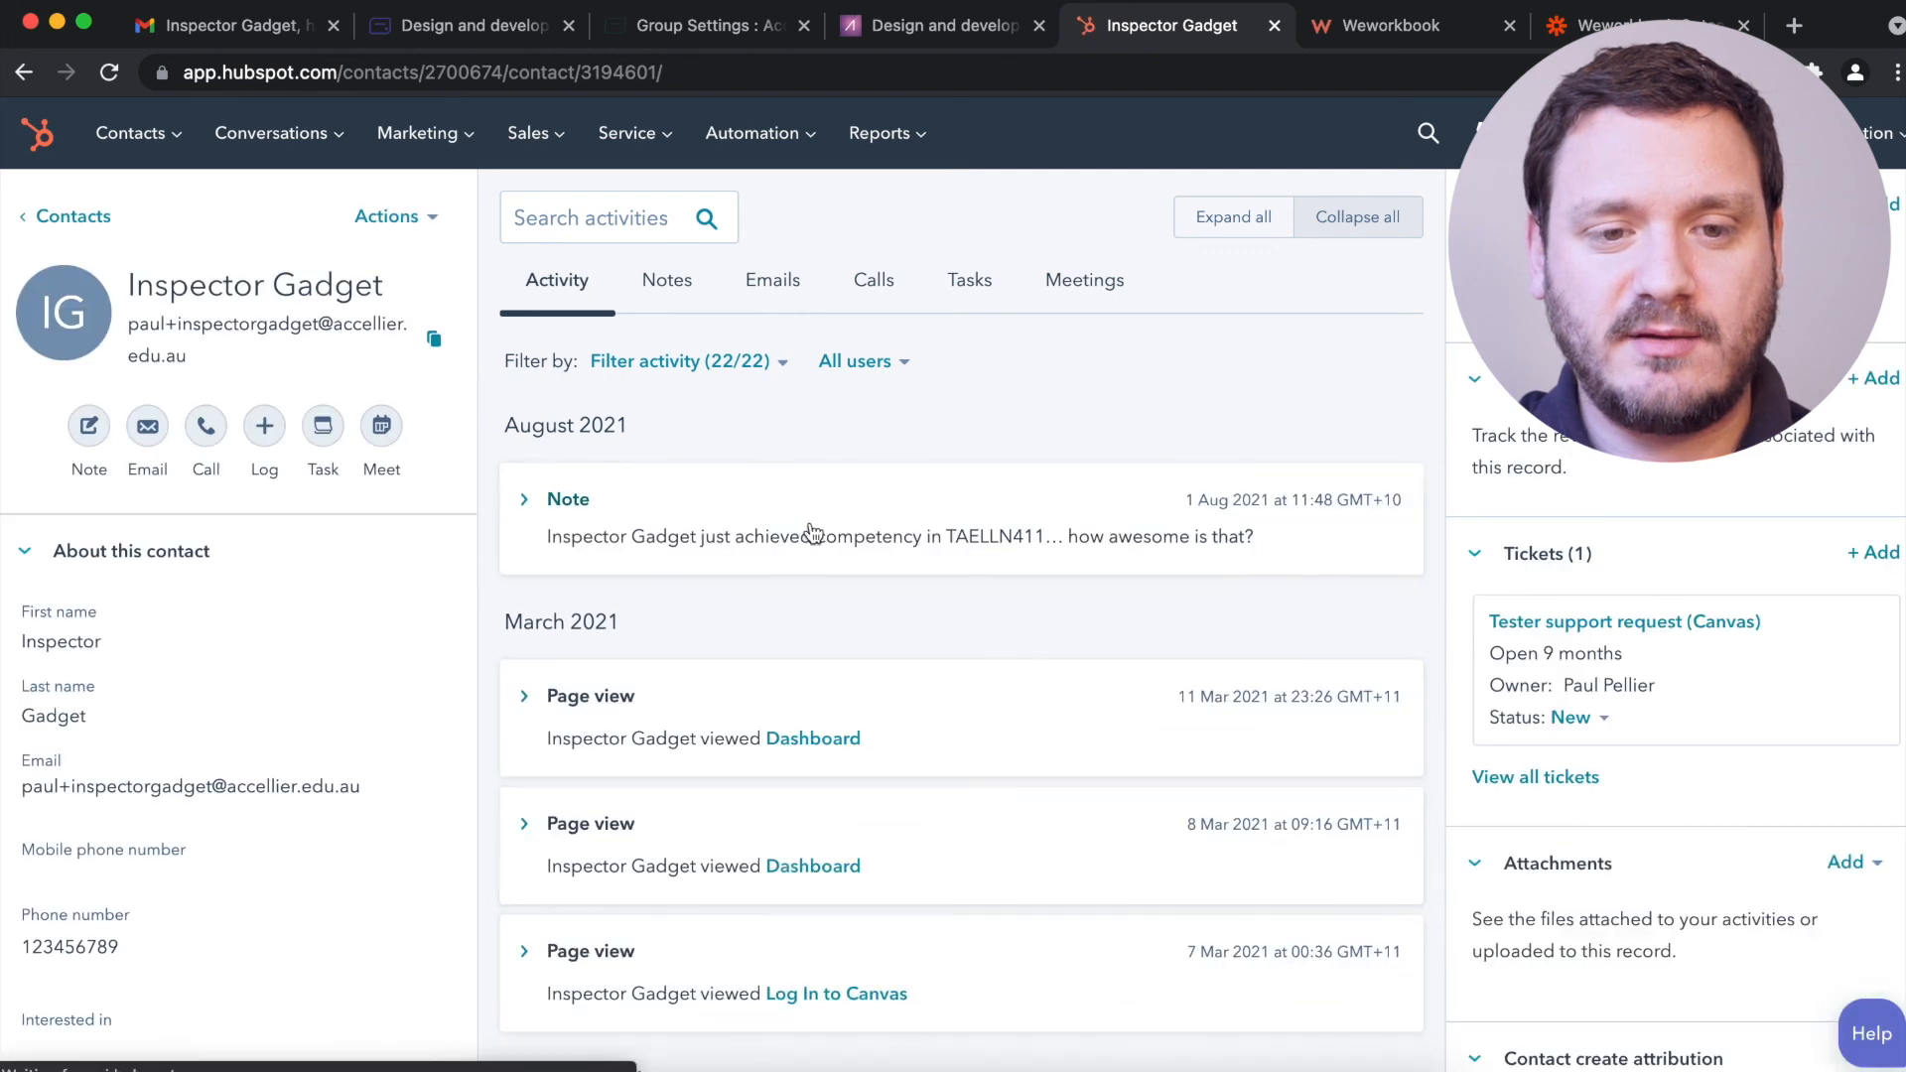
click(808, 526)
scroll(808, 520, up, 5)
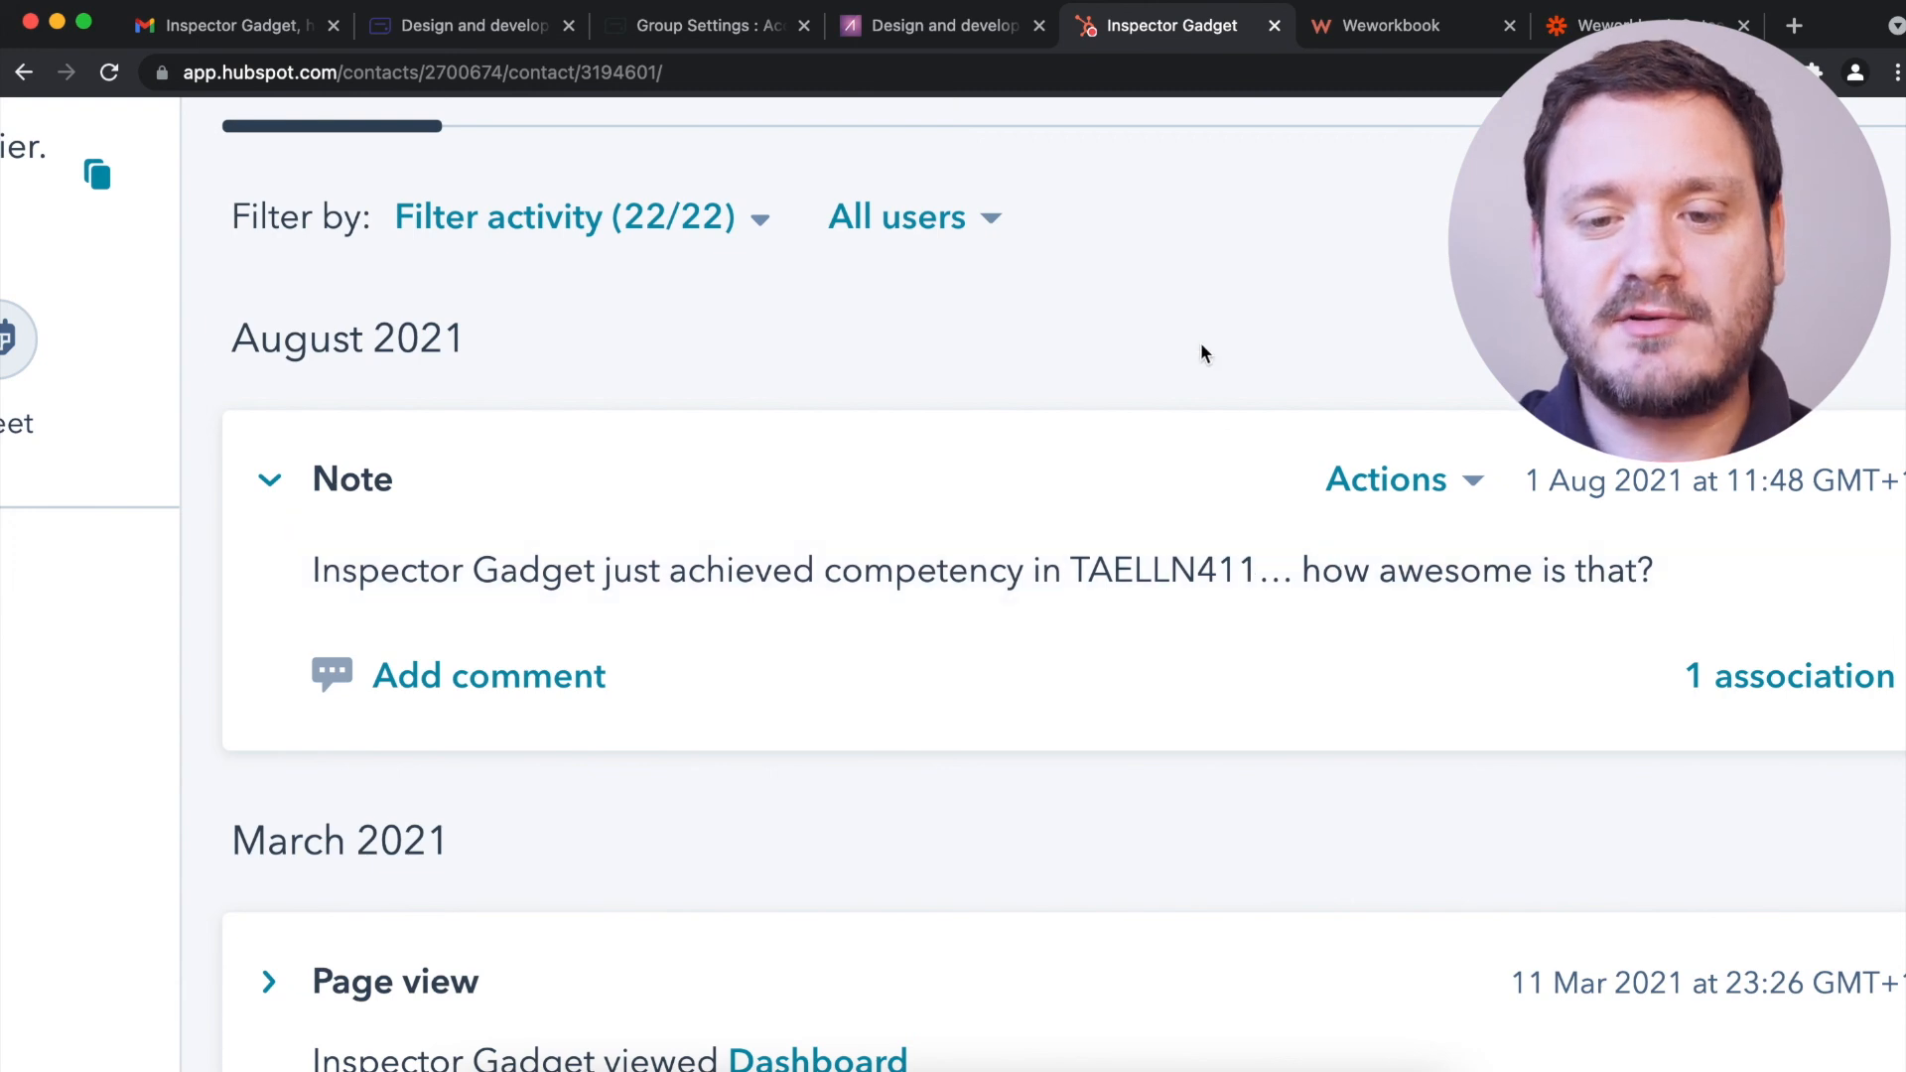
scroll(1202, 354, down, 5)
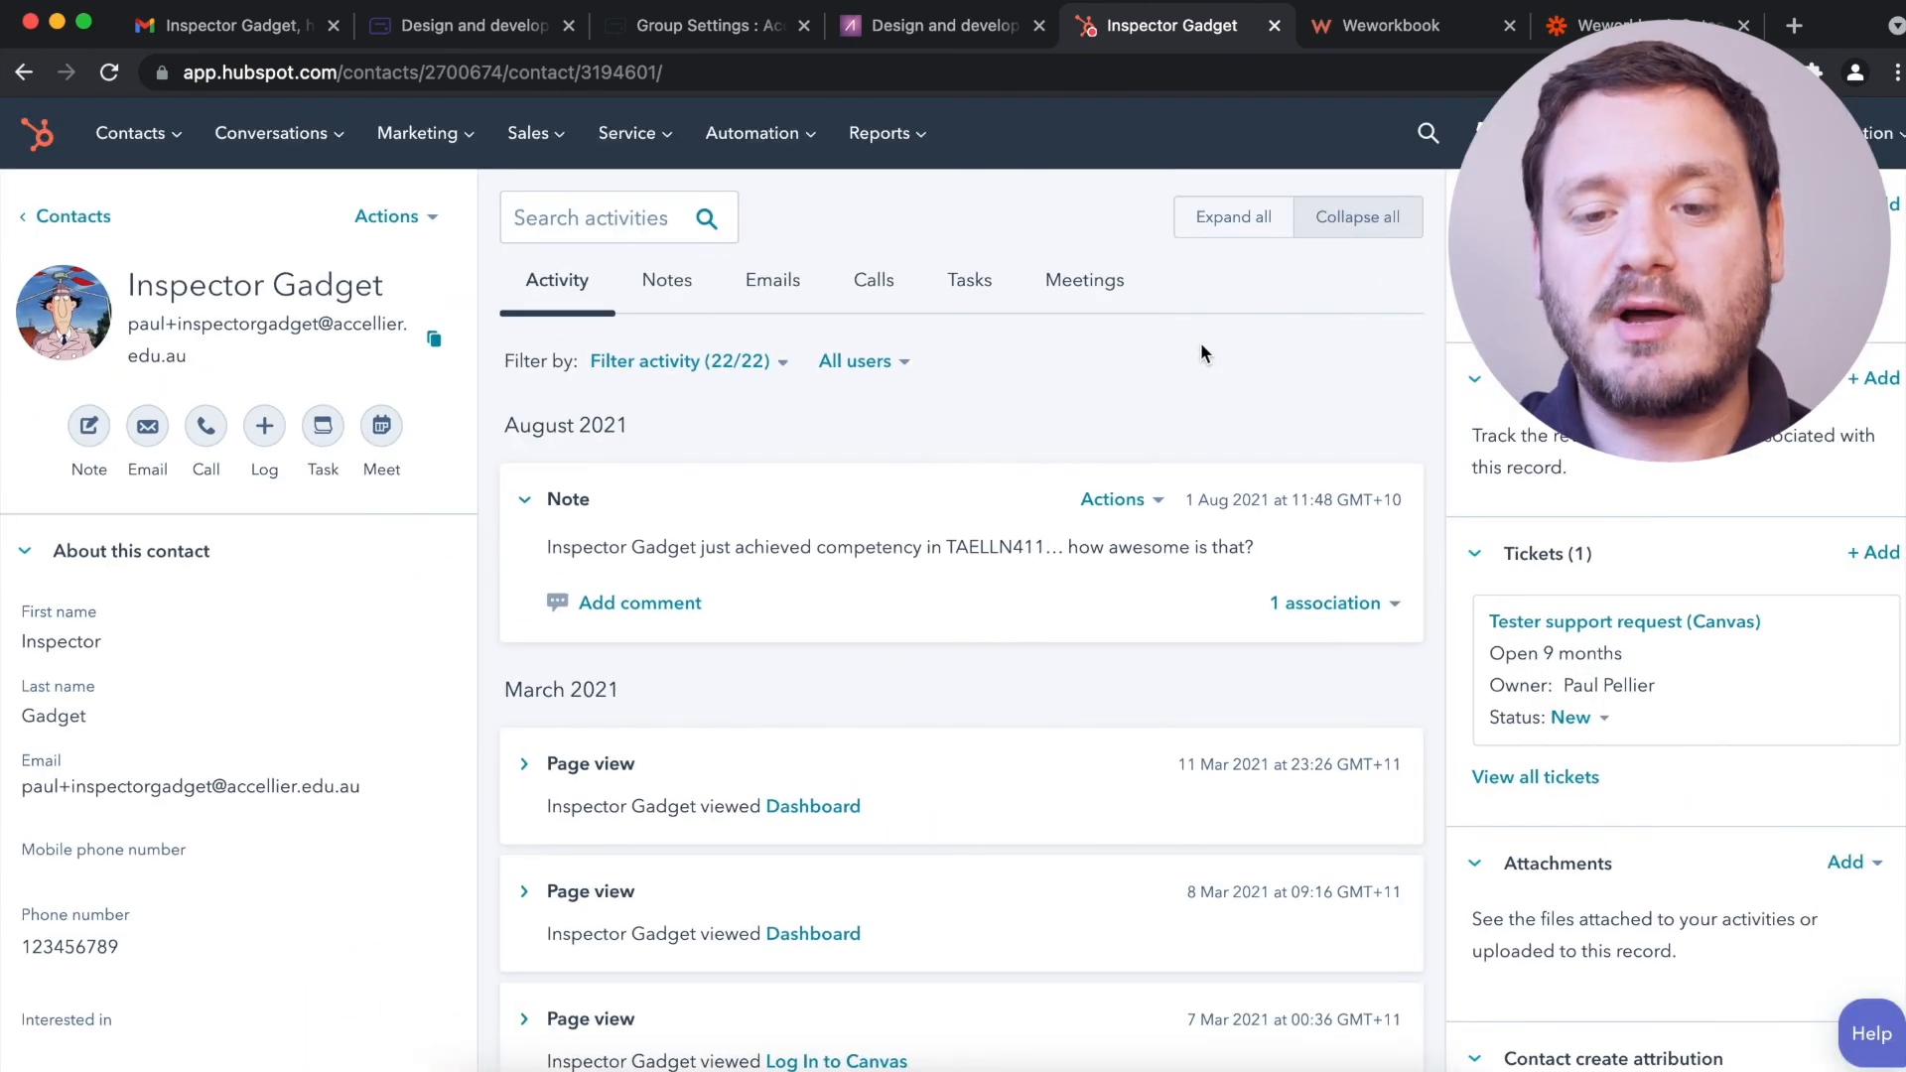